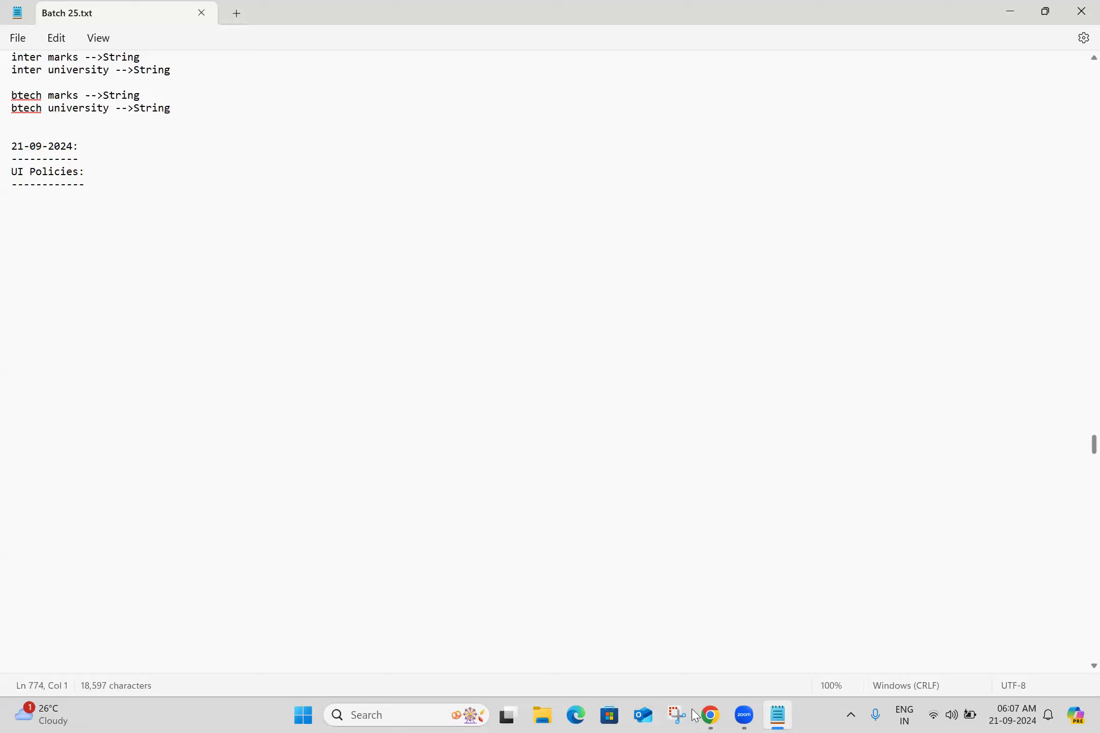
Open a new browser tab and search Google for "ui policies in servicenow"
left_click(710, 715)
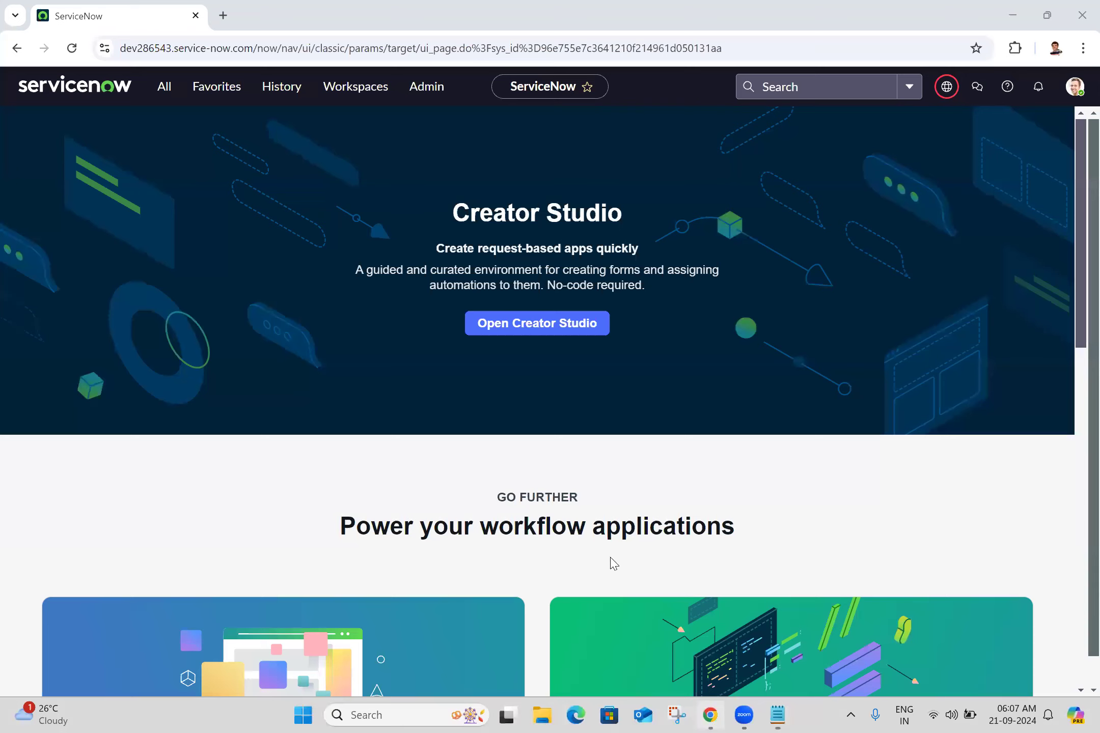
left_click(222, 15)
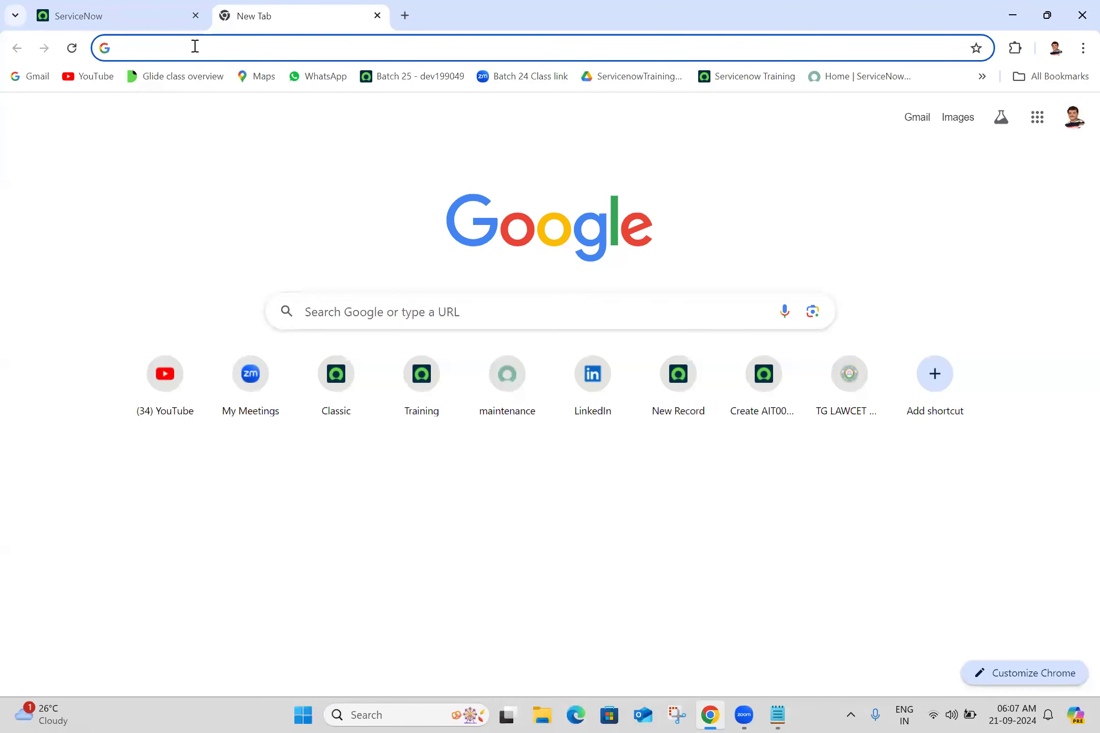
left_click(194, 47)
type("ui policies")
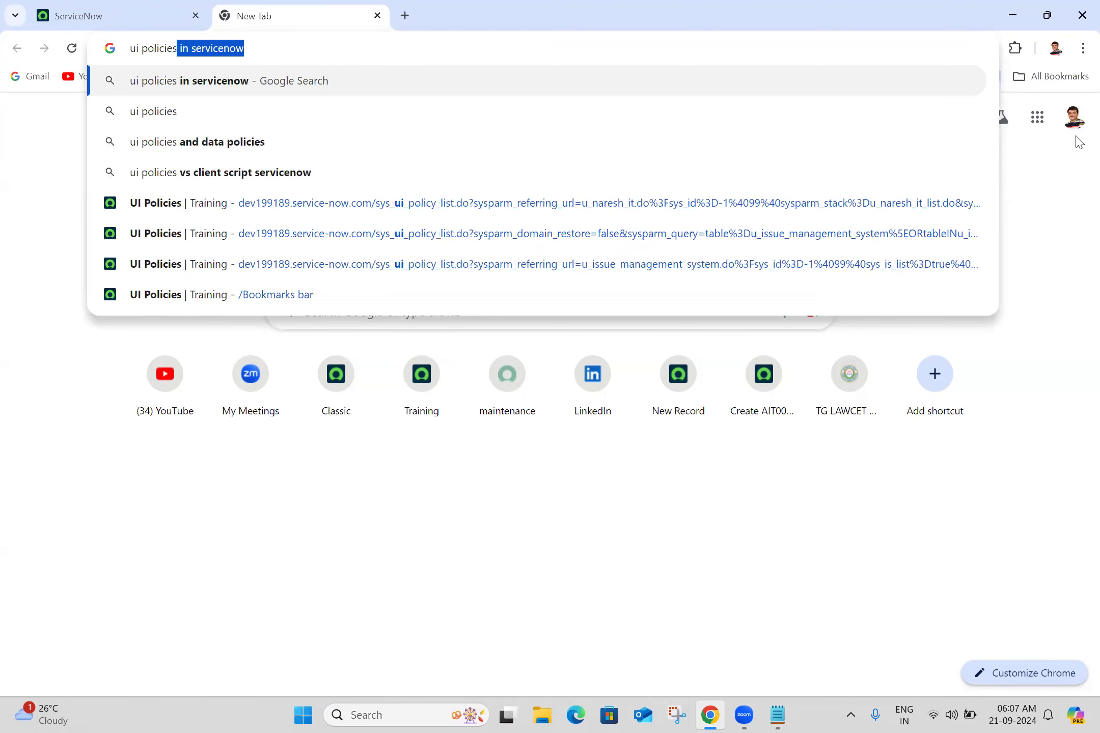
key("Return")
Scroll through the search results for UI policies in ServiceNow
scroll(1079, 302, "down", 3)
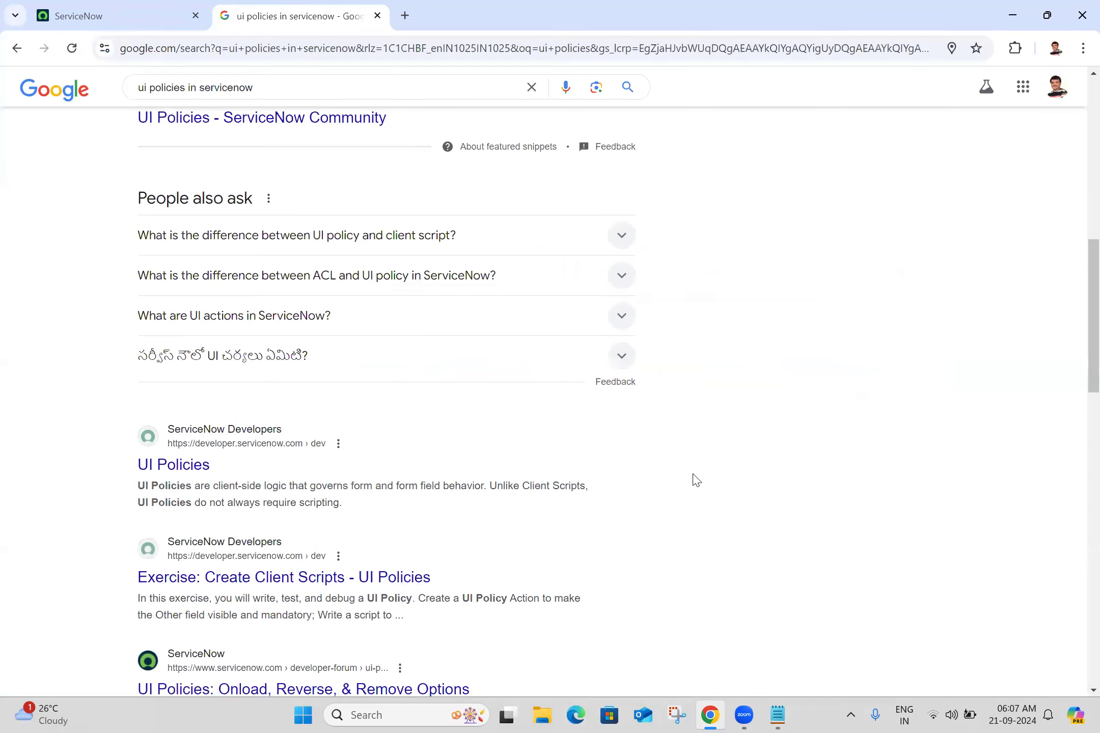
scroll(1079, 393, "down", 4)
left_click_drag(1076, 388, 1055, 379)
scroll(1055, 379, "down", 5)
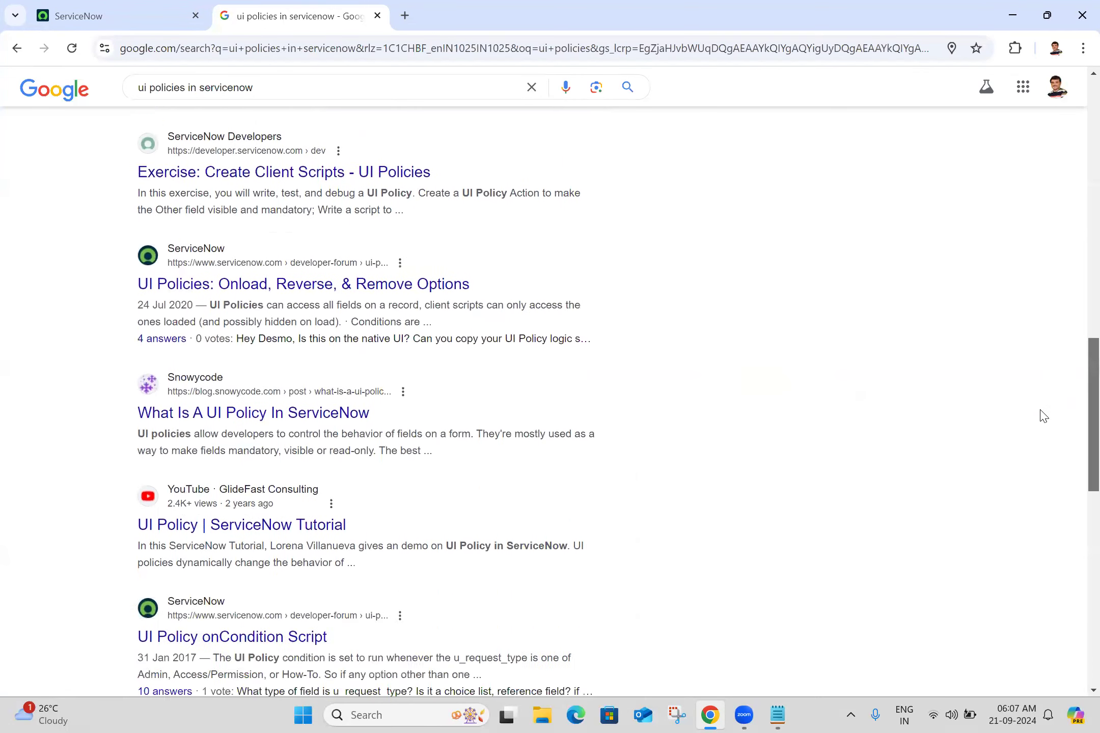
scroll(1031, 469, "down", 3)
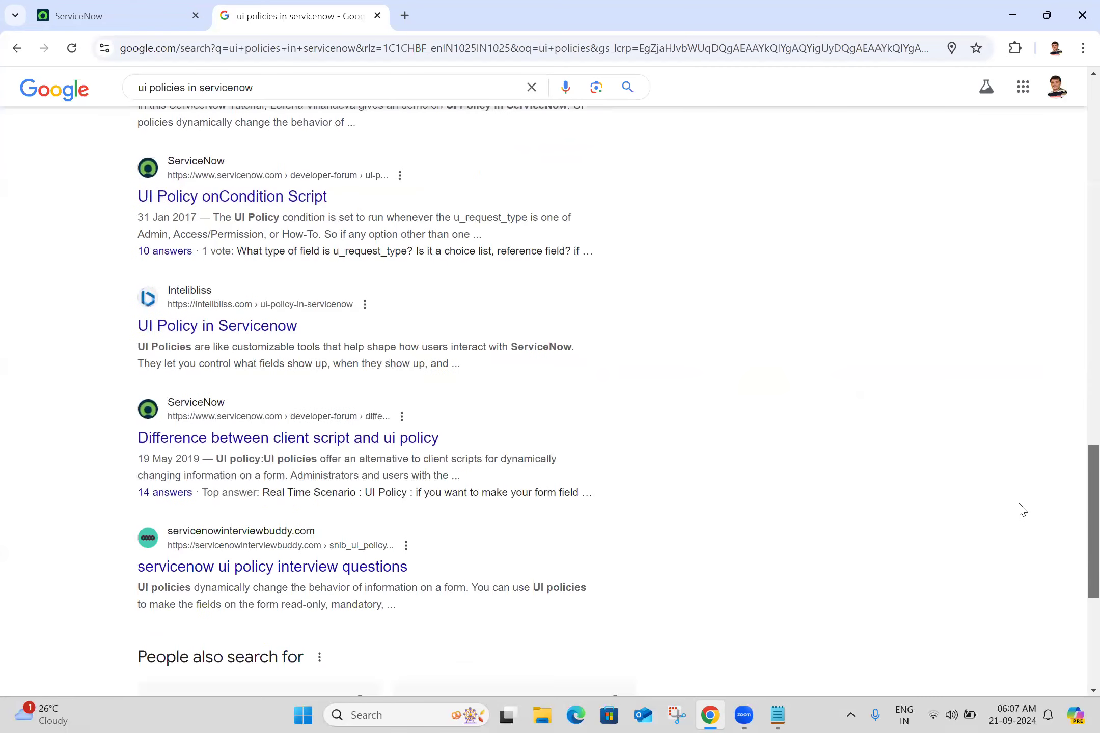
scroll(1023, 509, "down", 4)
scroll(997, 559, "up", 20)
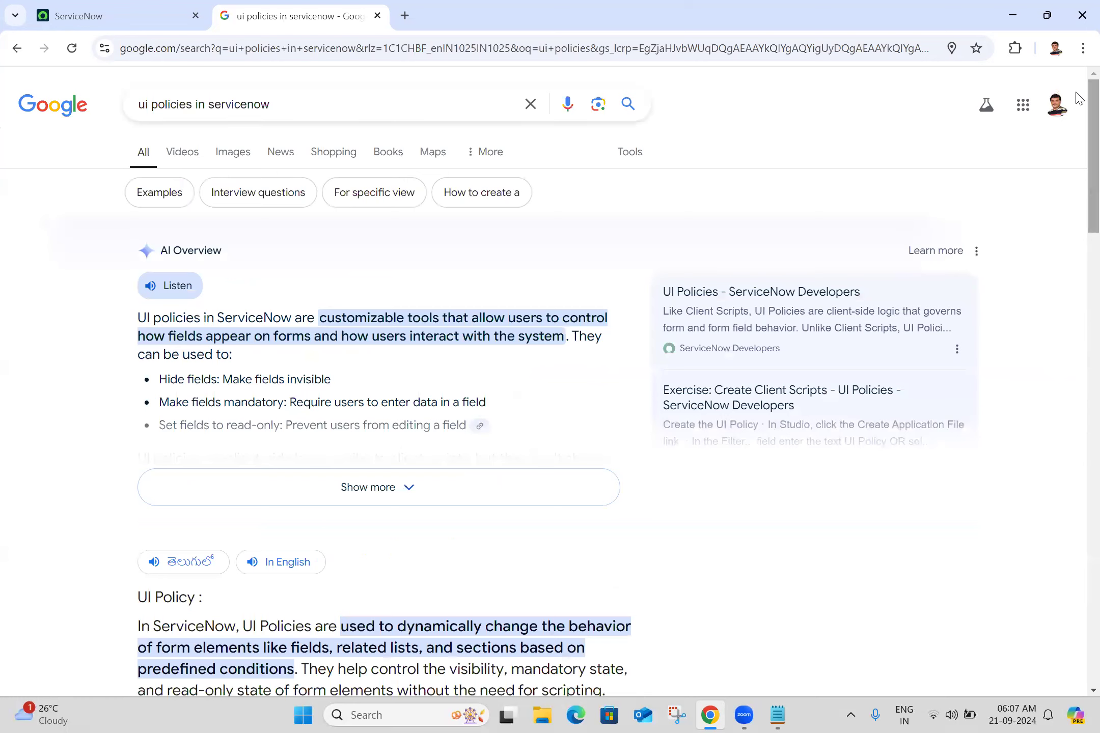
Refine the search to "ui policies in servicenow docs"
left_click(435, 99)
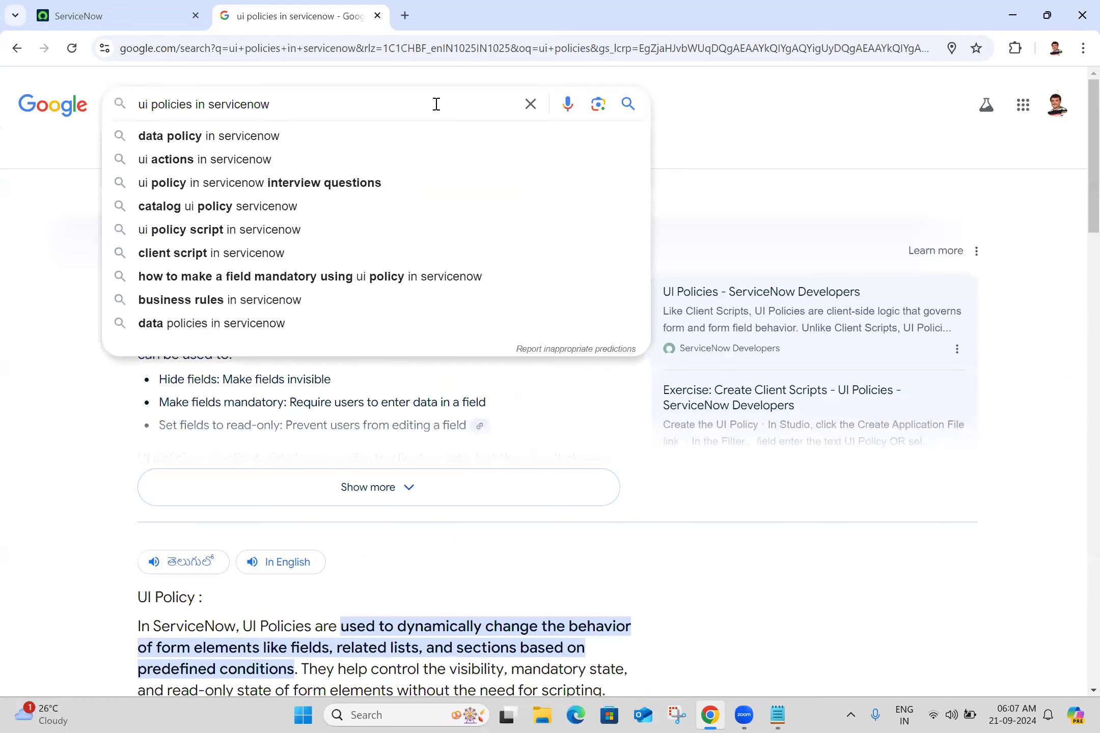
type("docs")
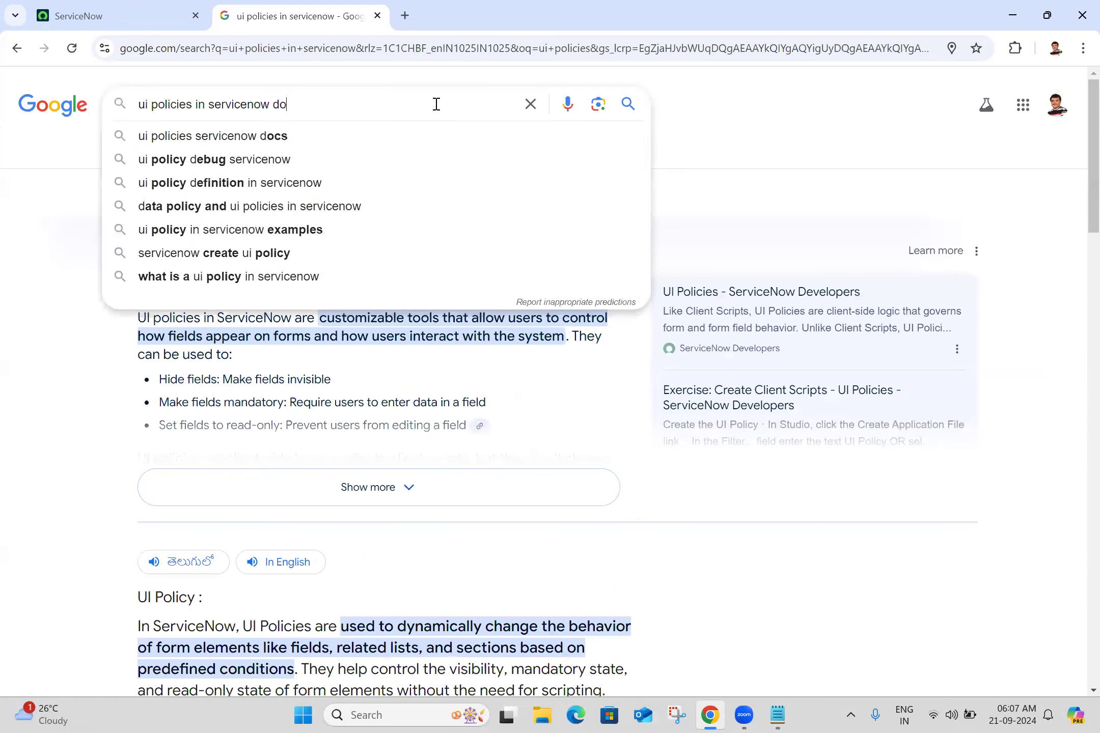
key("Return")
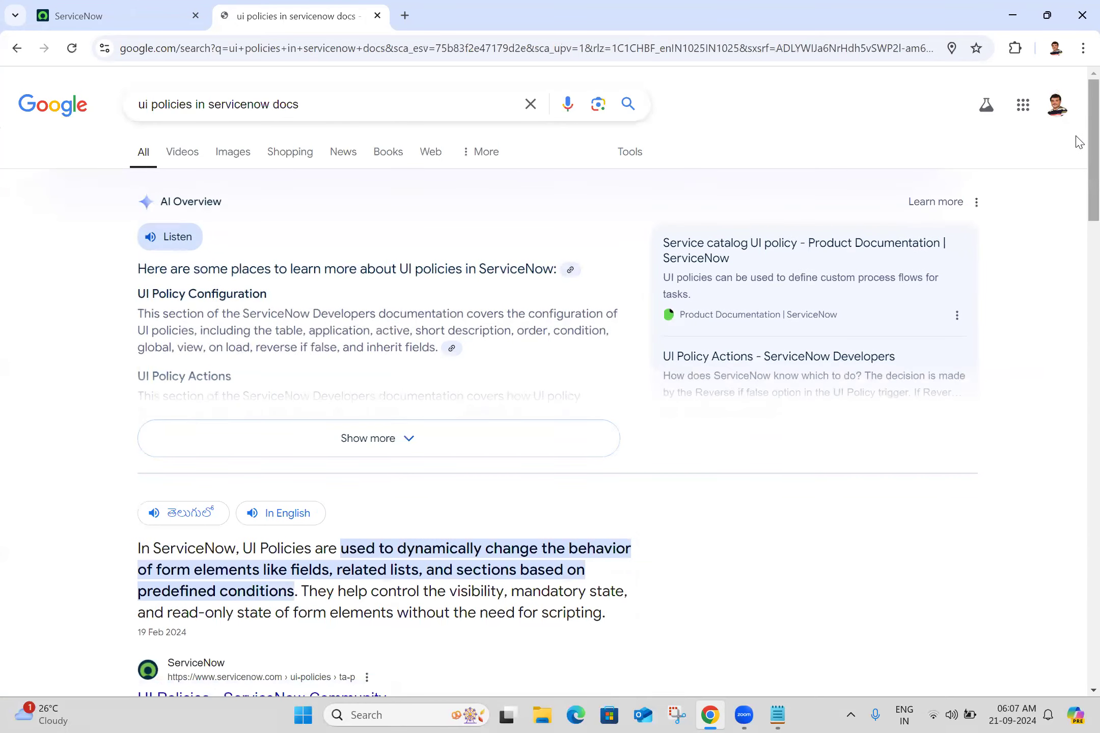
Scroll through the refined results looking for ServiceNow documentation pages
scroll(1076, 173, "down", 5)
scroll(1076, 229, "down", 7)
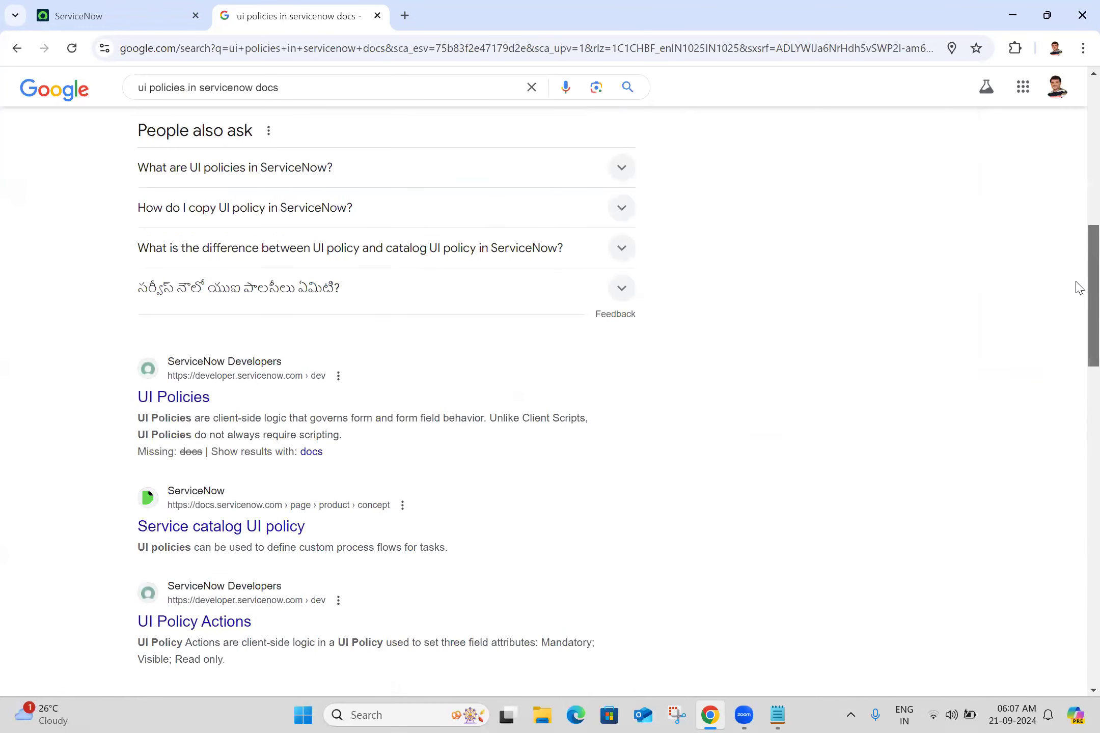
scroll(1079, 288, "down", 1)
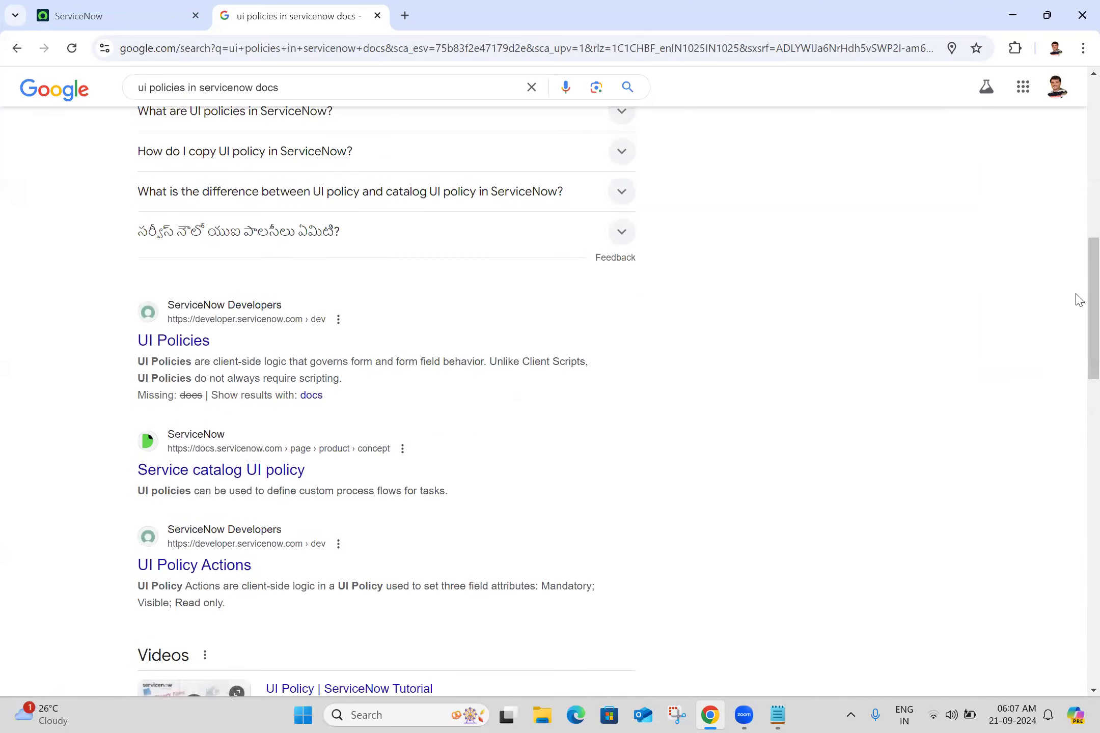
left_click_drag(1079, 299, 1076, 364)
left_click(1075, 364)
scroll(1079, 408, "down", 11)
scroll(1078, 487, "down", 1)
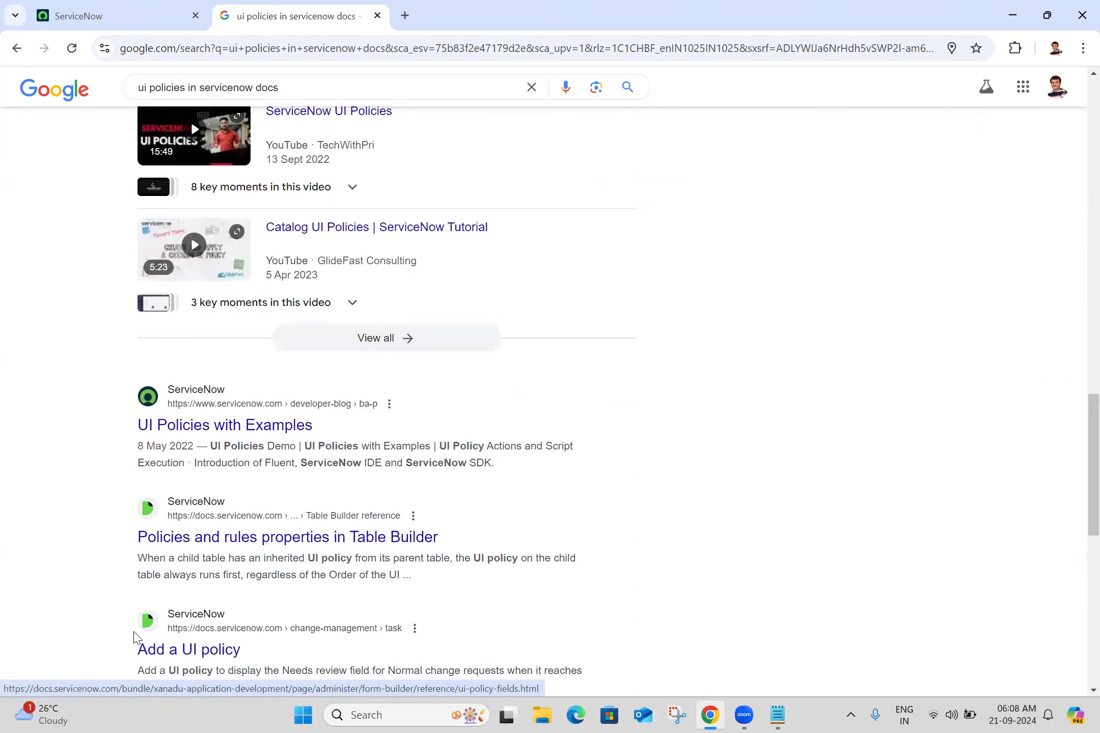
Open the "Add a UI policy" documentation result in a new tab and switch to it
middle_click(161, 661)
left_click(476, 6)
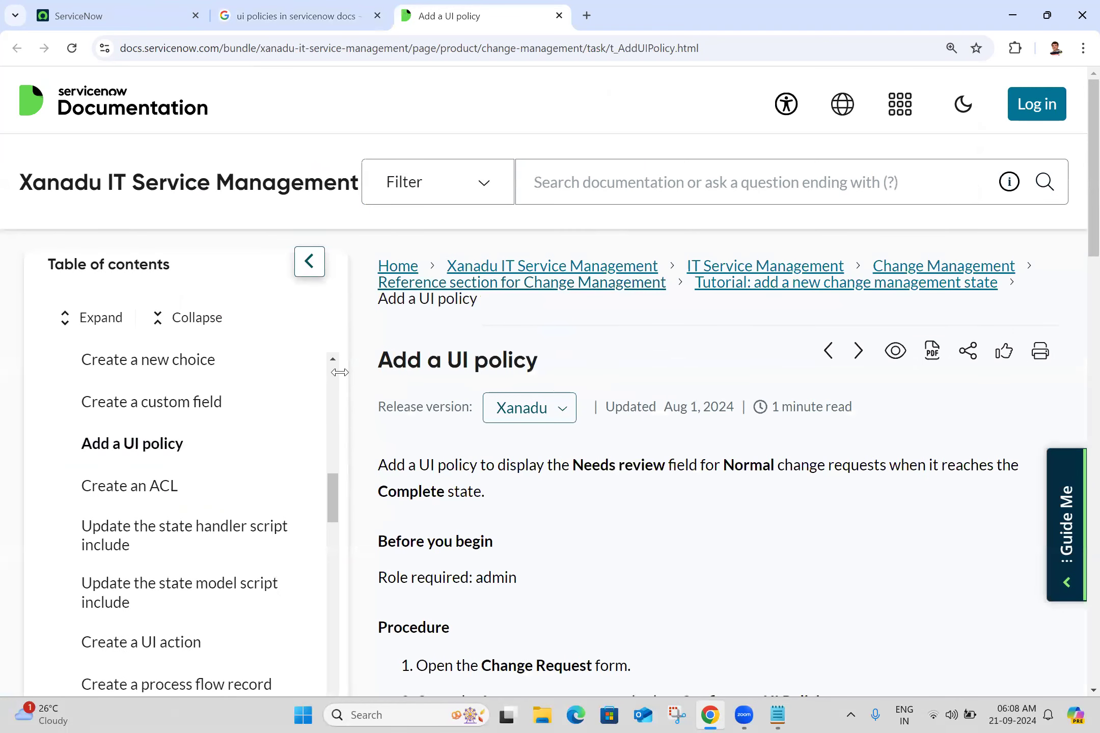
scroll(335, 372, "up", 5)
scroll(335, 372, "up", 10)
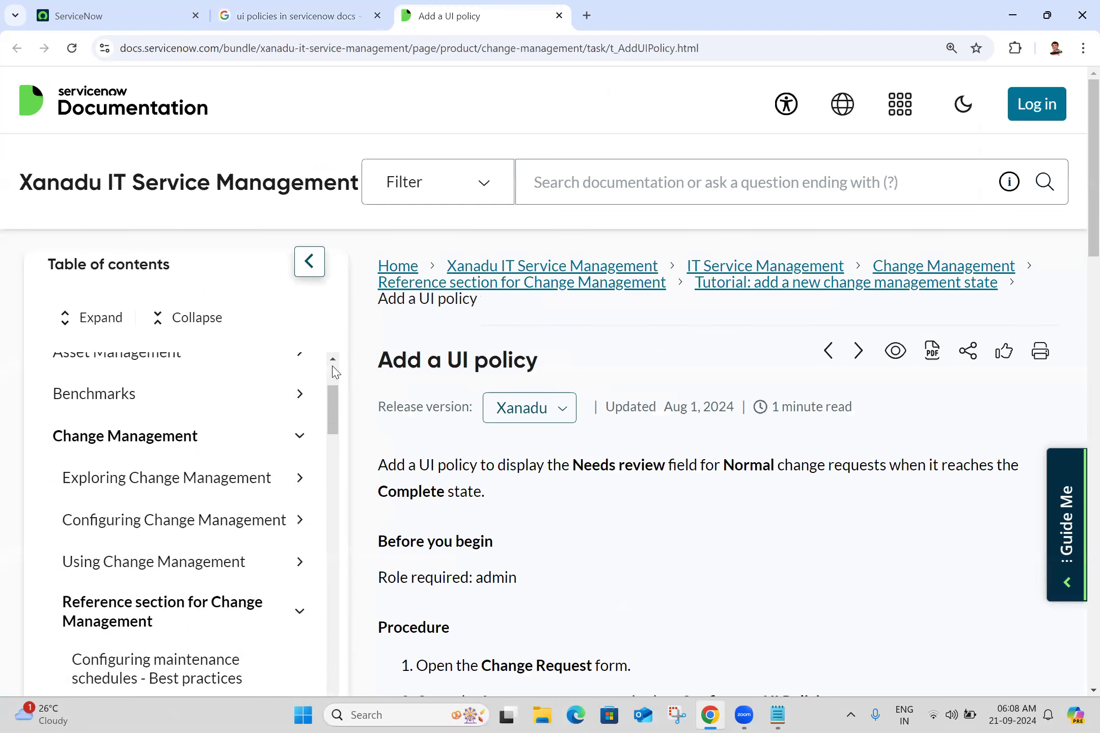
Search the ServiceNow documentation for "ui policy" and open the "UI policies" article
left_click(591, 184)
type("ui")
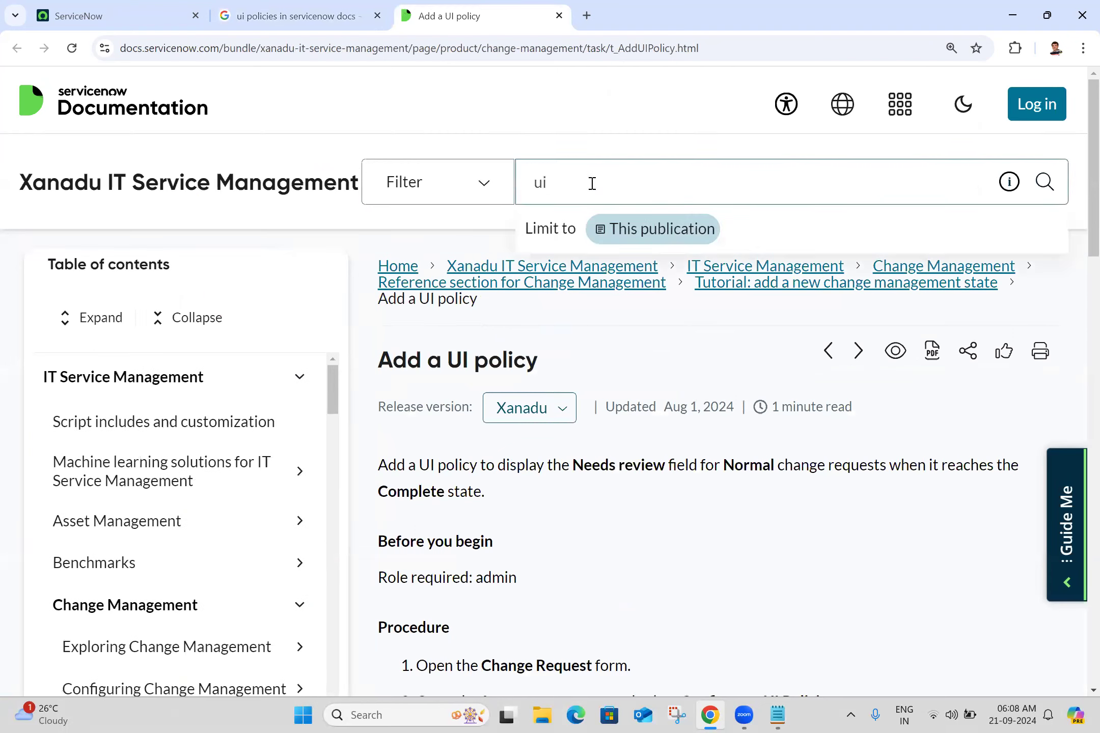
type(" policy")
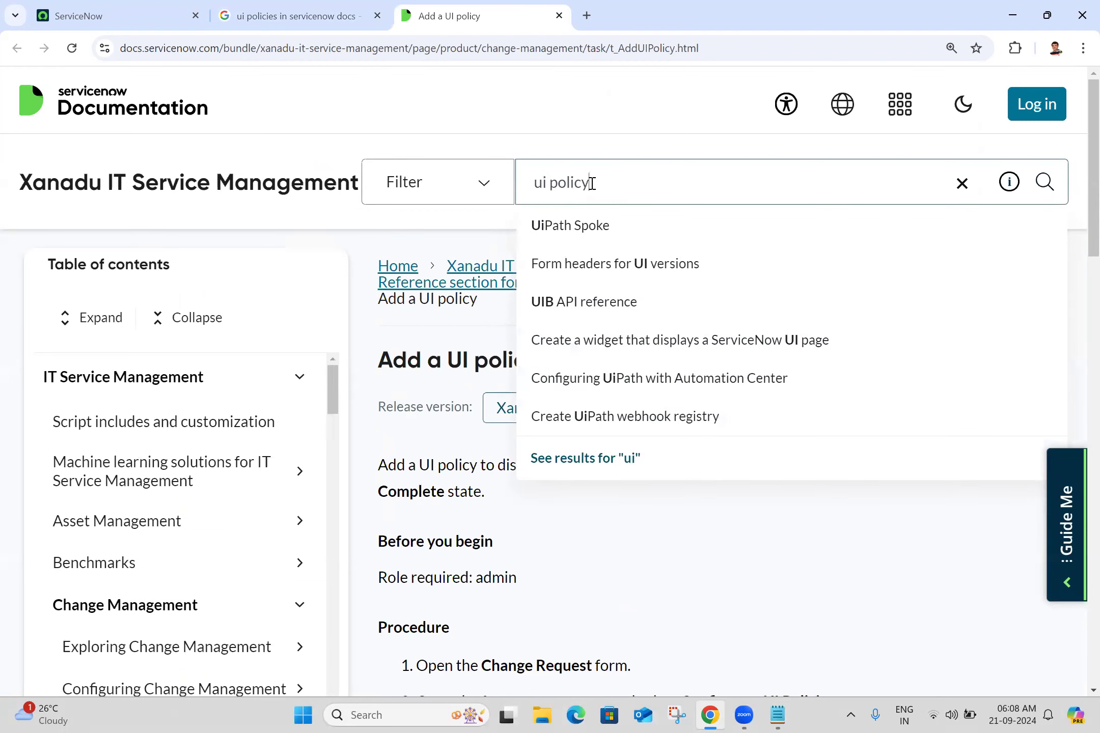
key("Return")
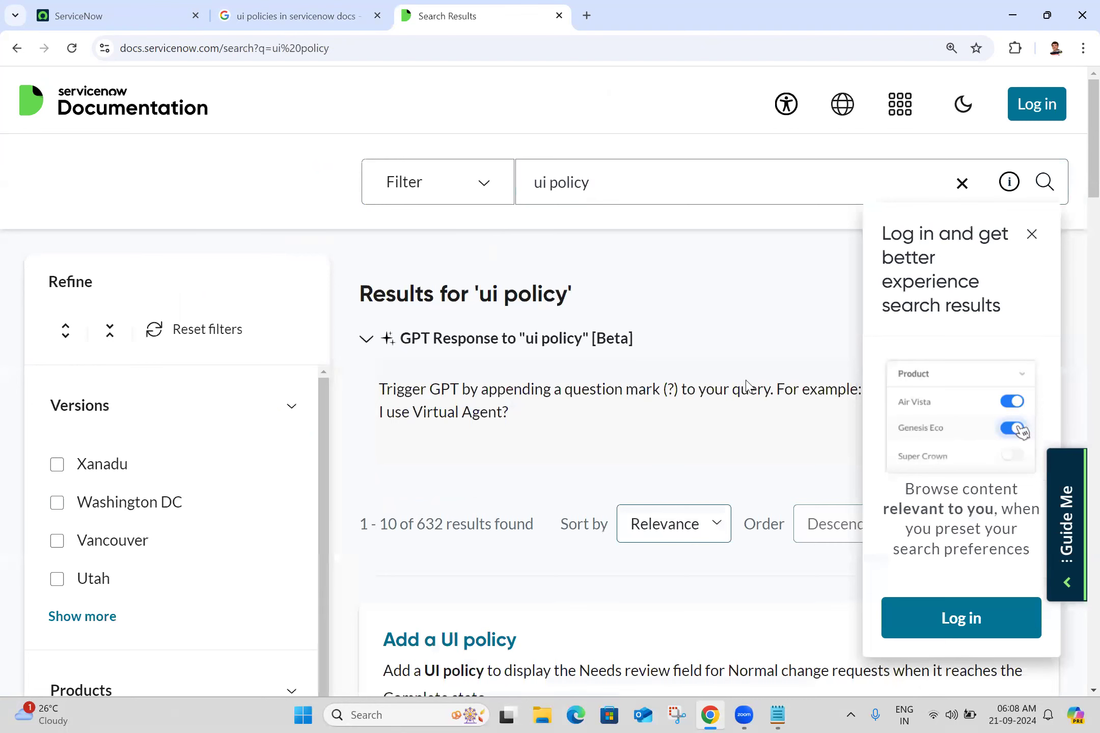
left_click_drag(1090, 166, 1077, 284)
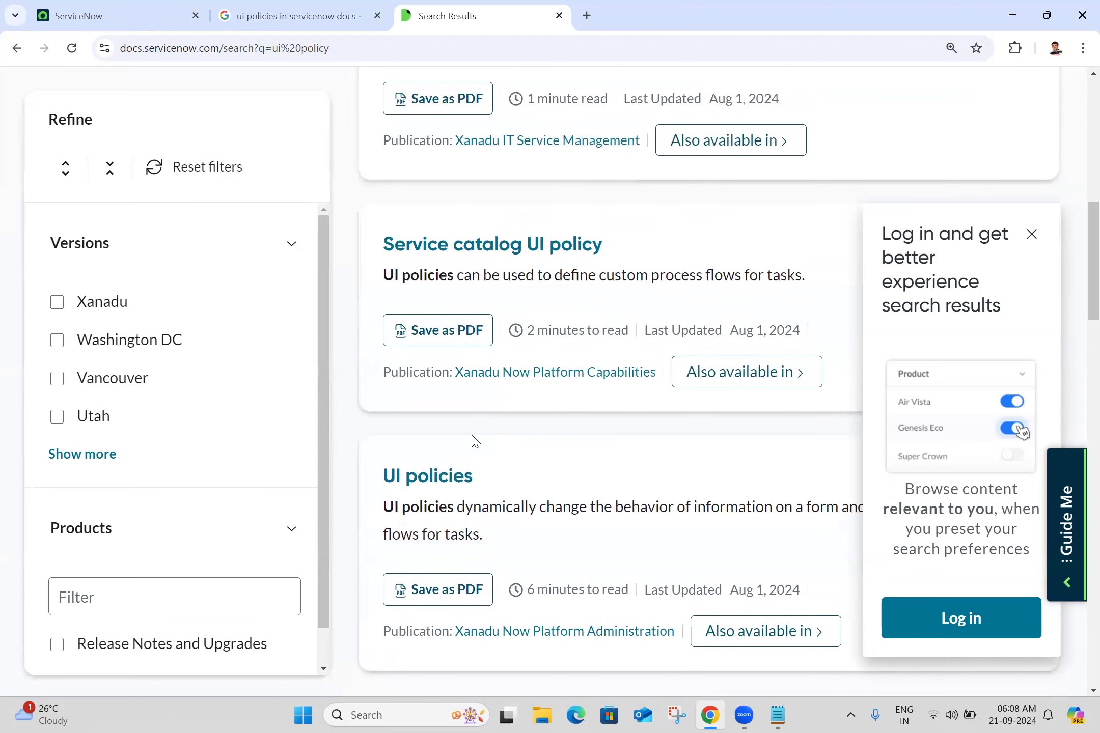
left_click(438, 486)
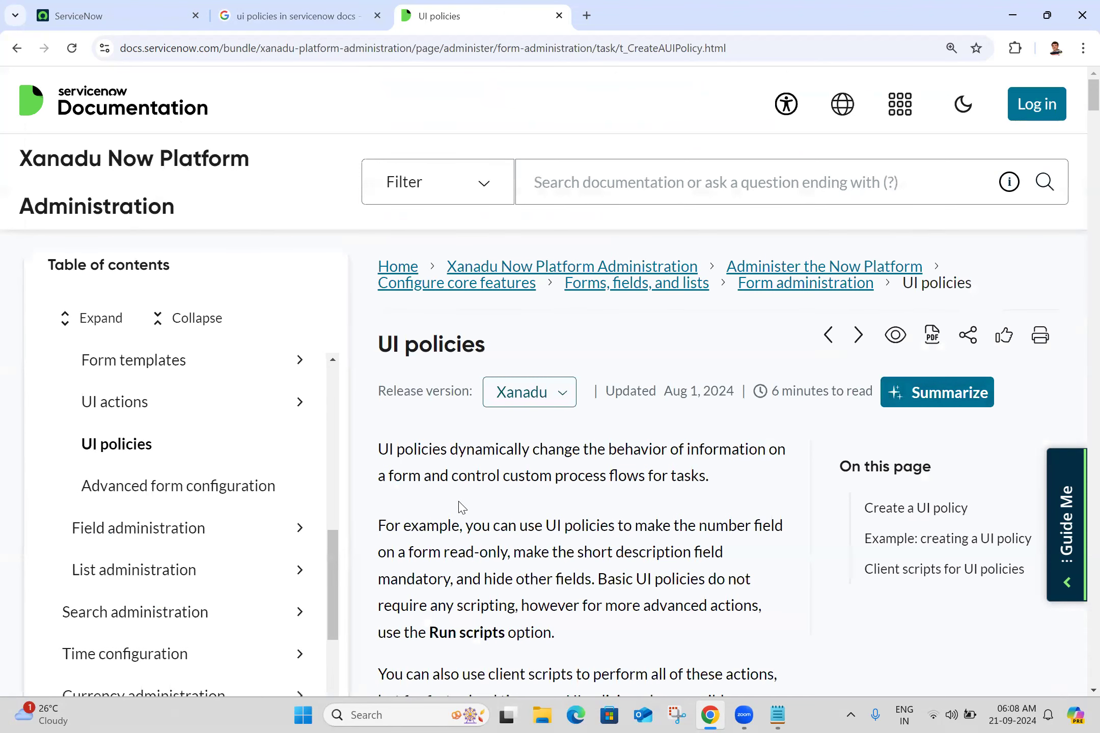
Copy the article's opening definition of UI policies into the notes under the UI Policies heading, adding blank lines after it
scroll(462, 506, "down", 3)
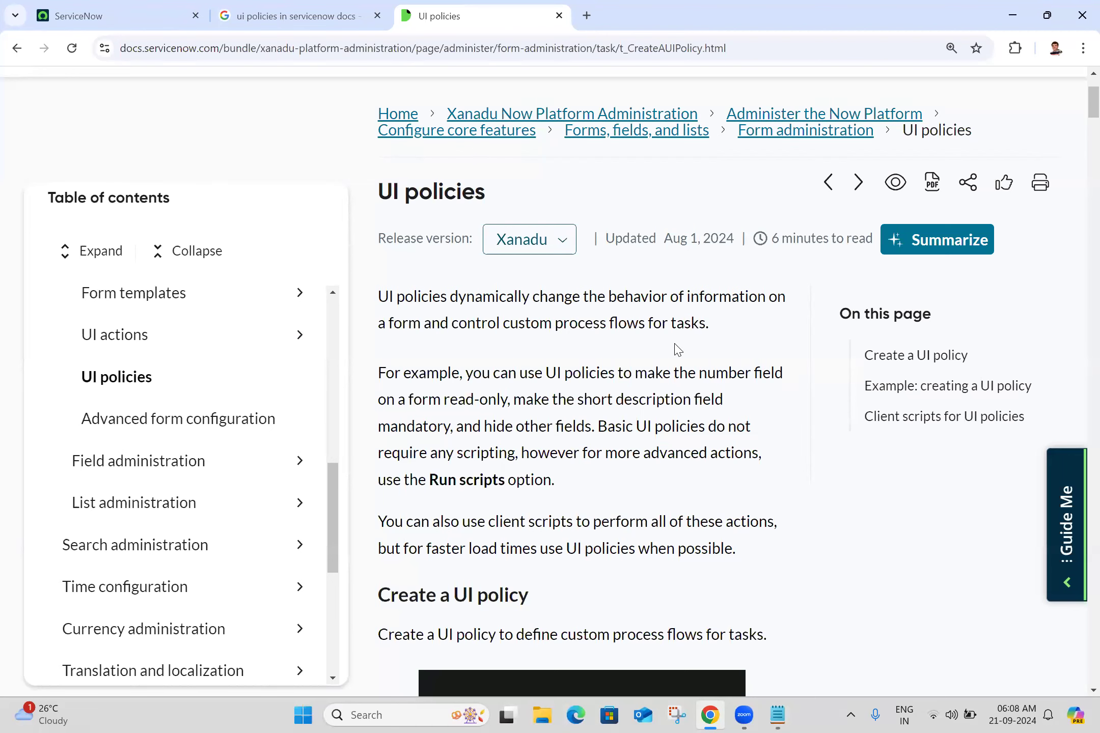
triple_click(556, 316)
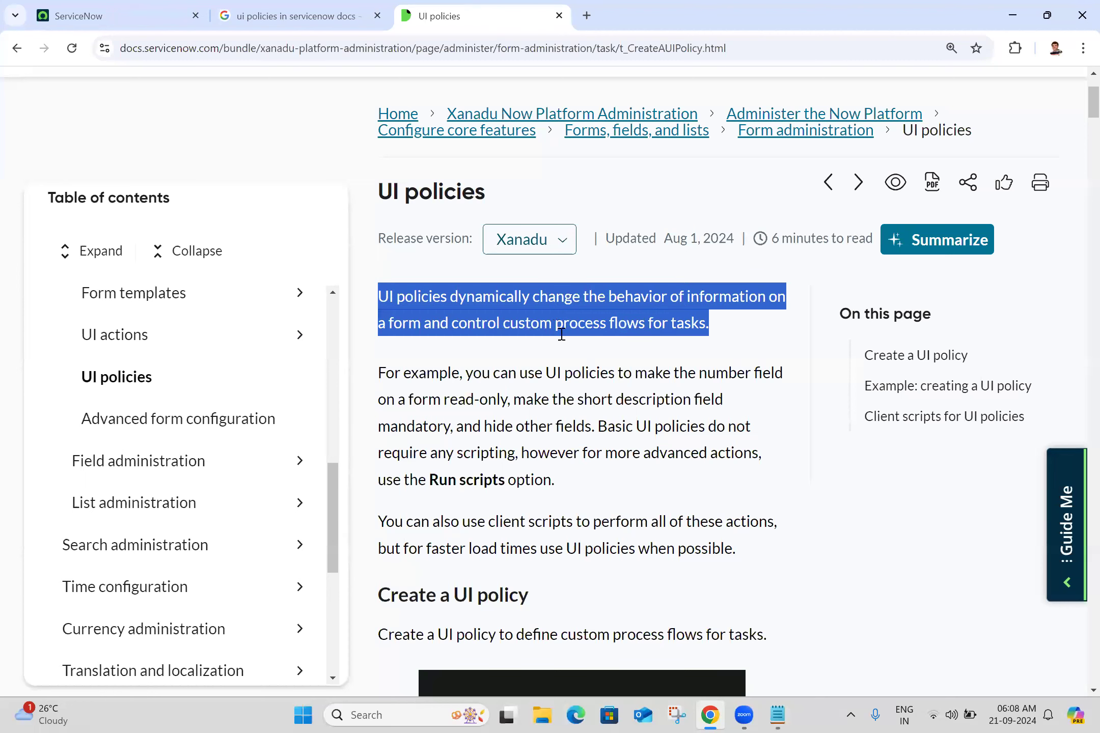
left_click(565, 351)
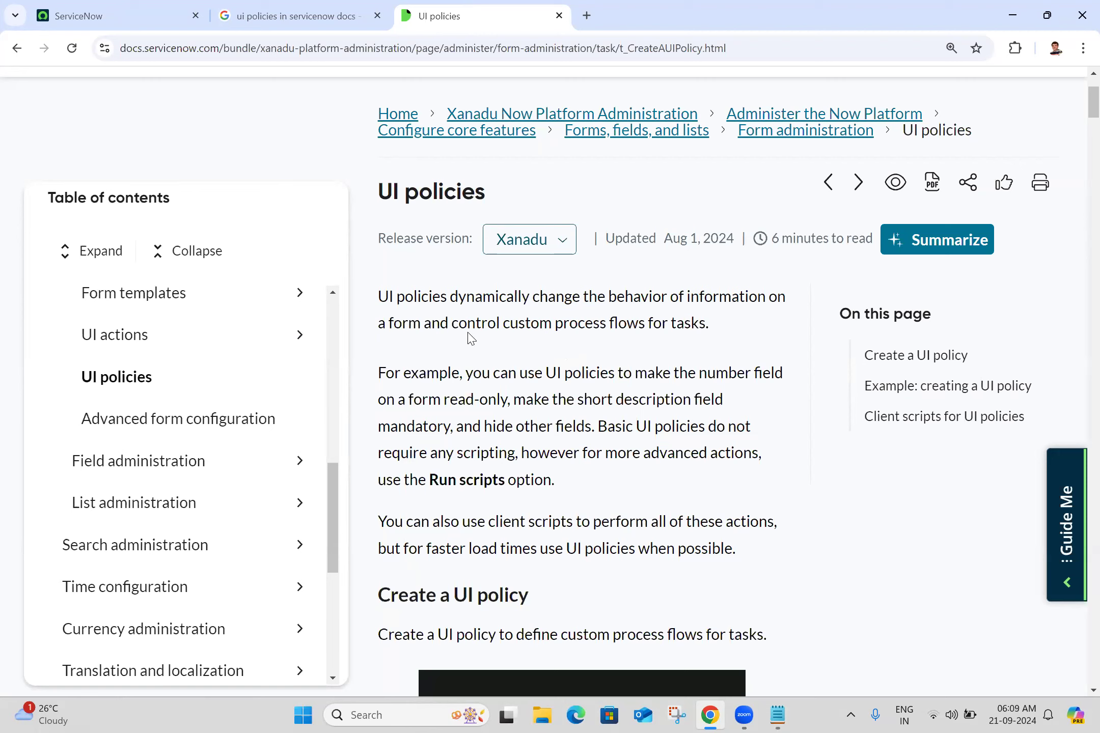
triple_click(425, 300)
key("ctrl+c")
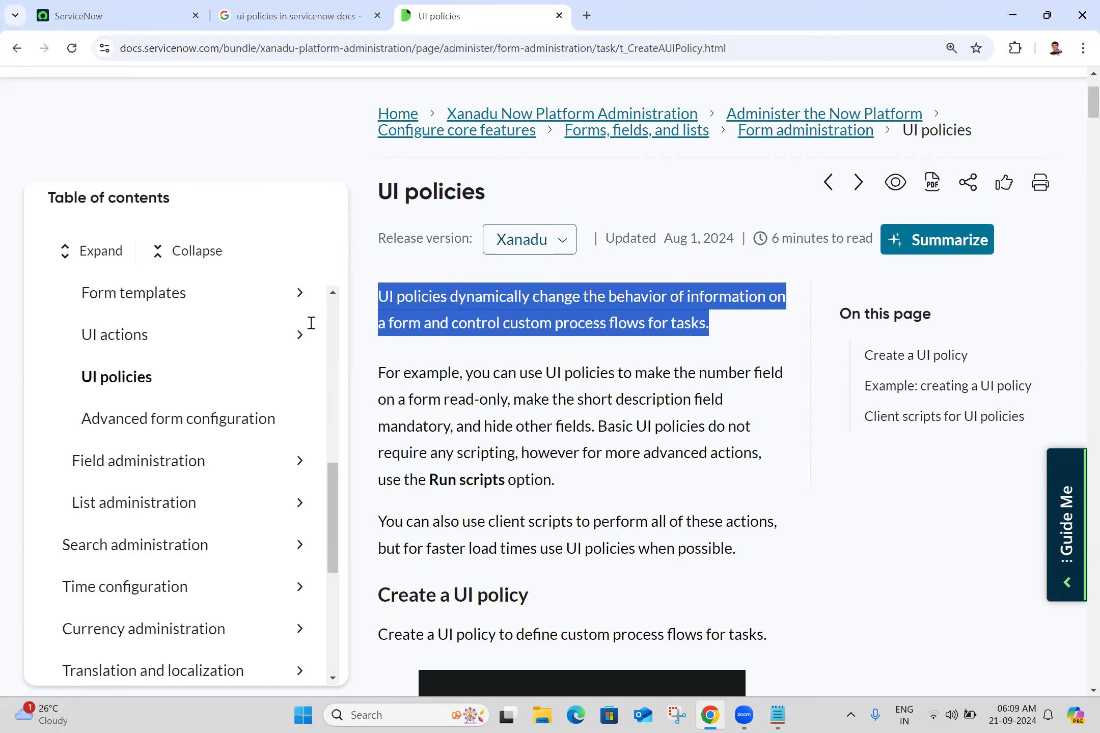
key("alt+Tab")
key("ctrl+v")
left_click(18, 197)
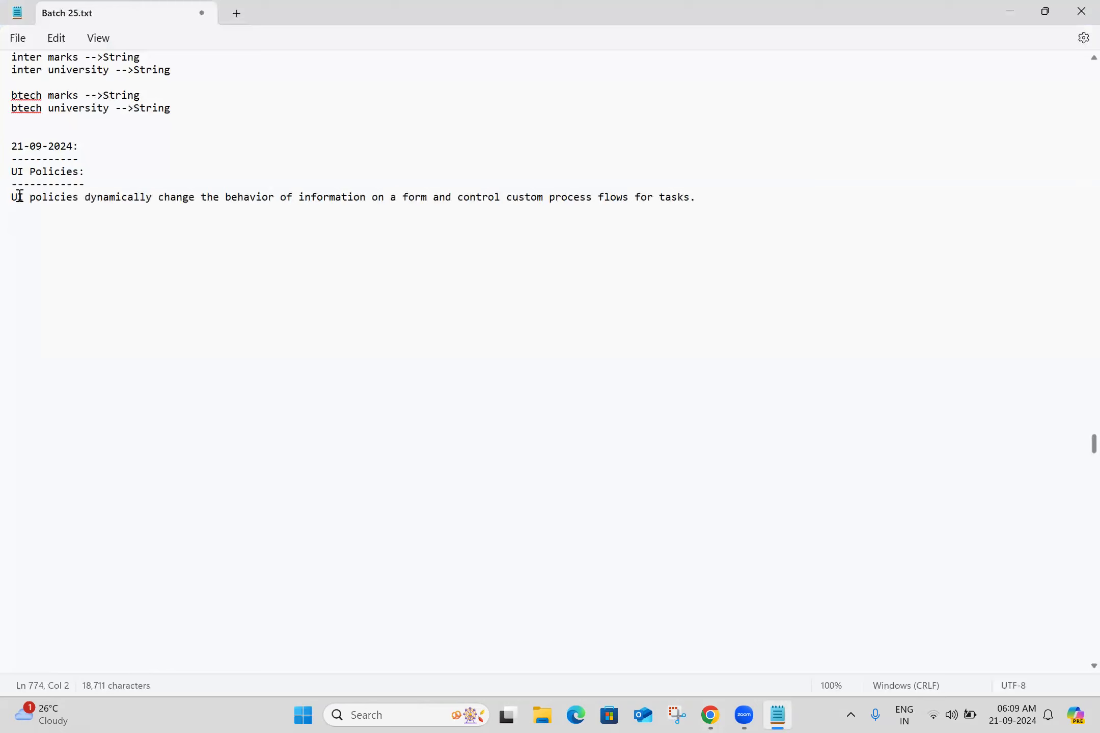
left_click(718, 202)
key("Return")
key("Return")
Copy the example paragraph and the client-scripts paragraph from the article into the notes
key("alt+Tab")
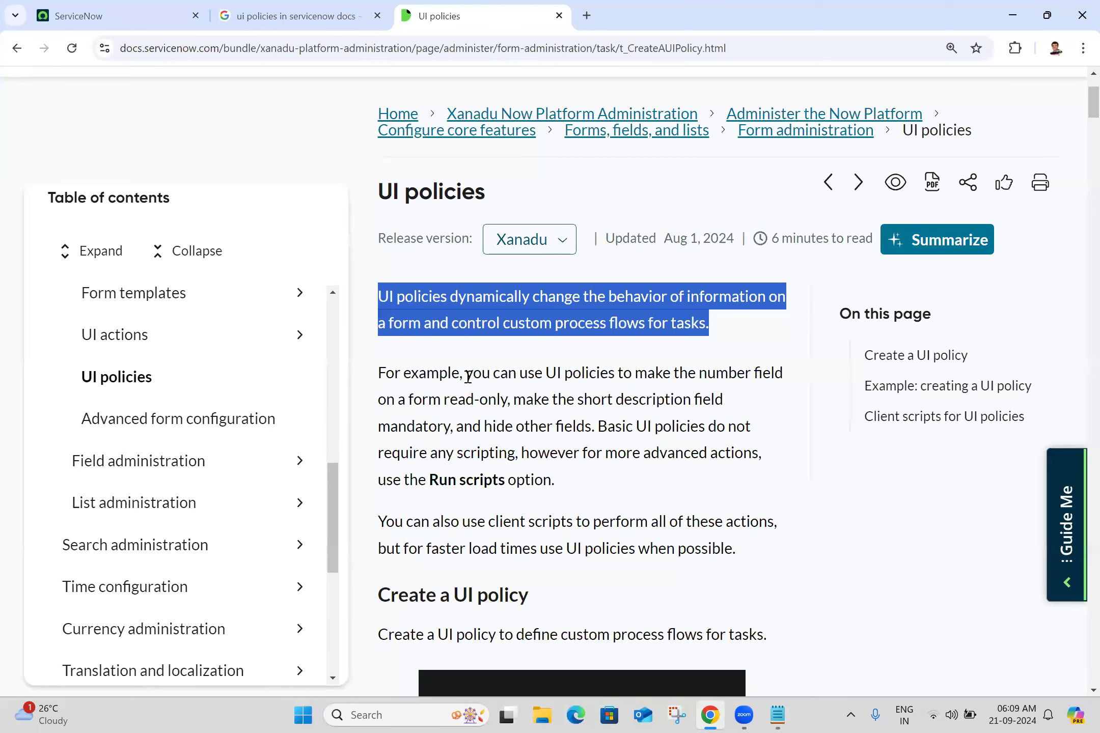
left_click(487, 378)
left_click_drag(466, 378, 767, 478)
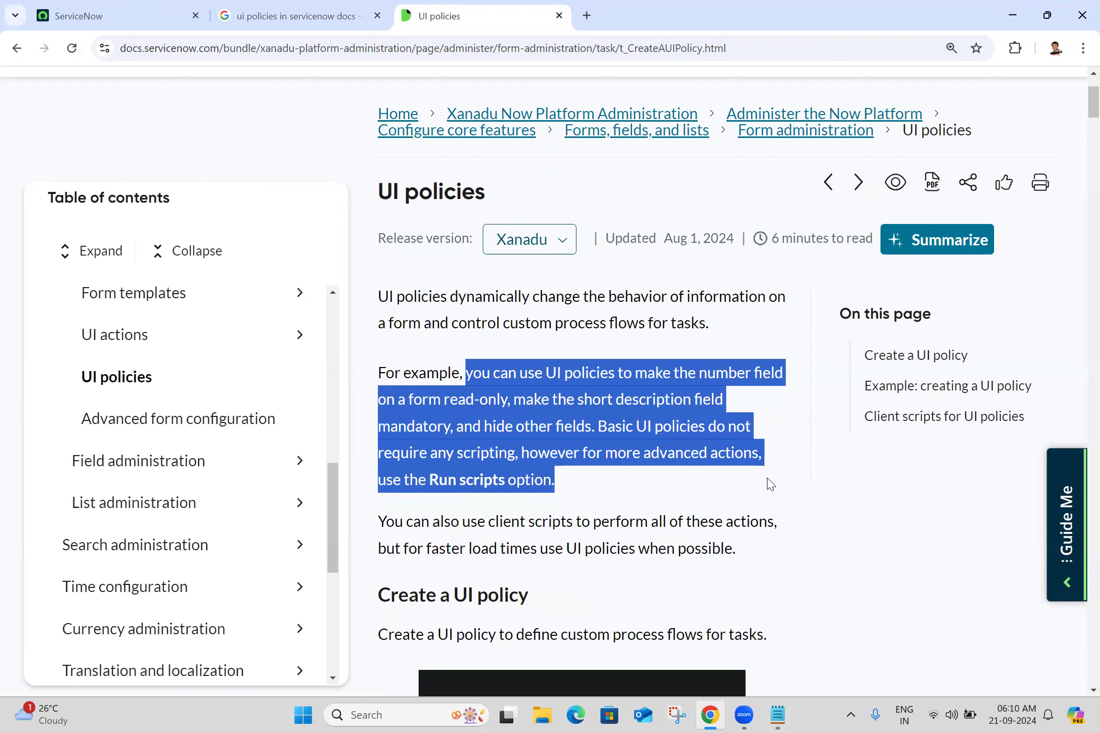
left_click_drag(771, 484, 741, 550)
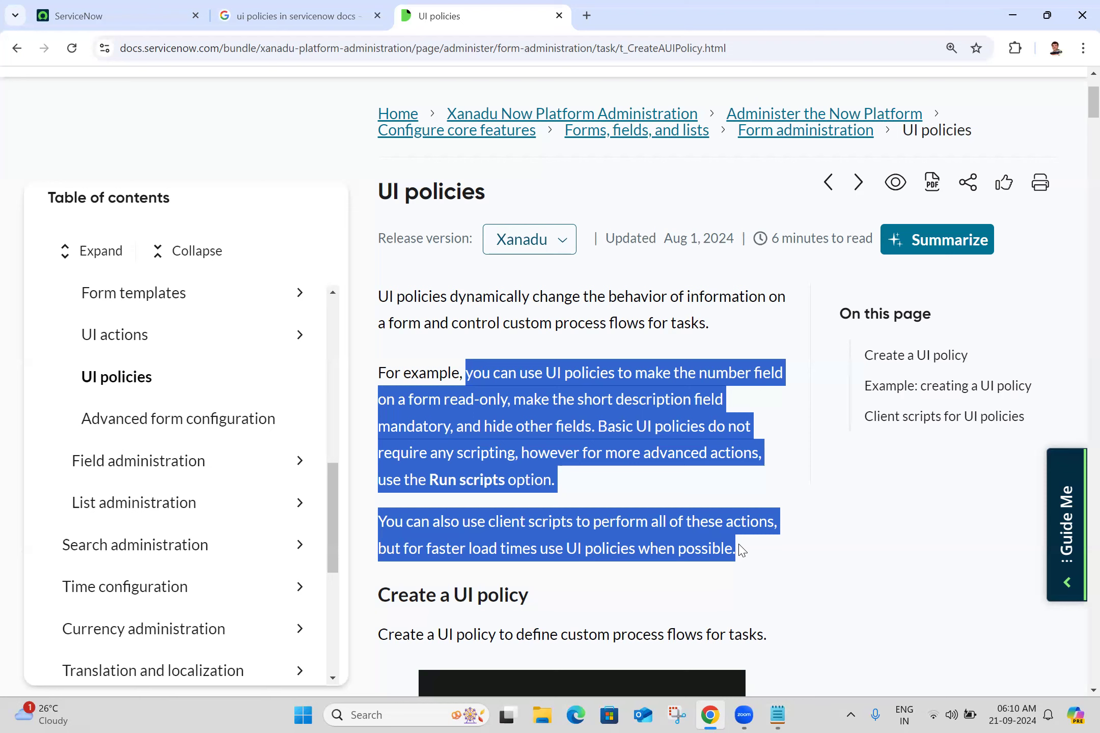
left_click_drag(741, 550, 723, 516)
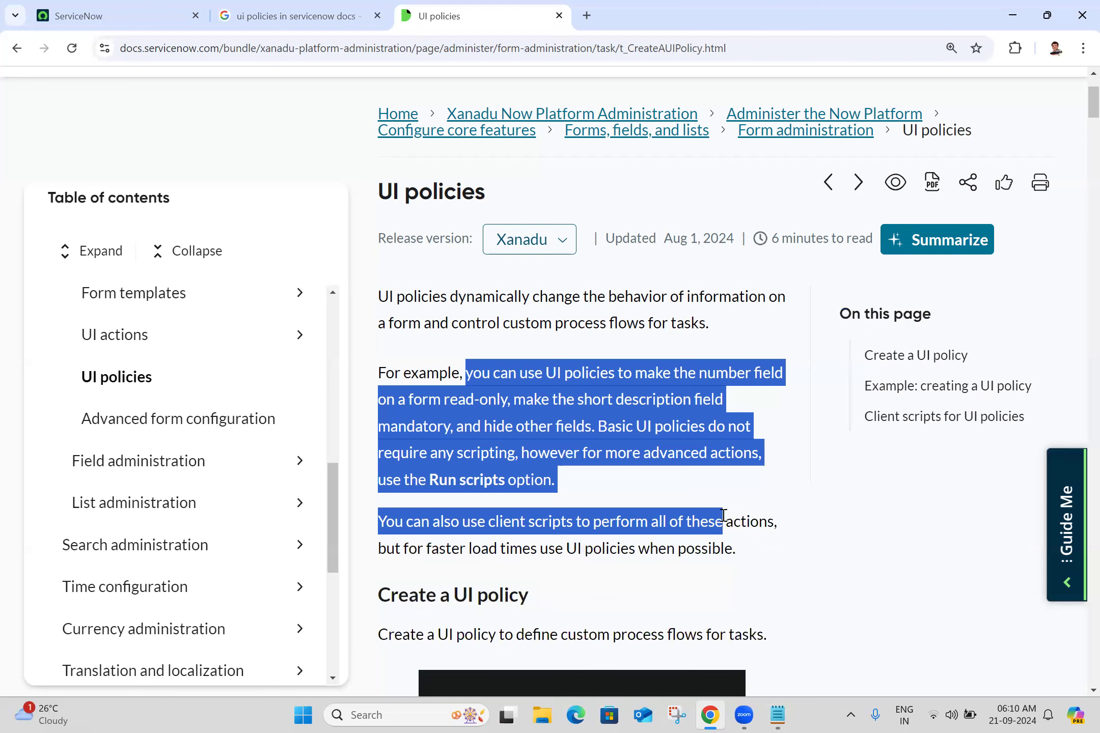
left_click(723, 516)
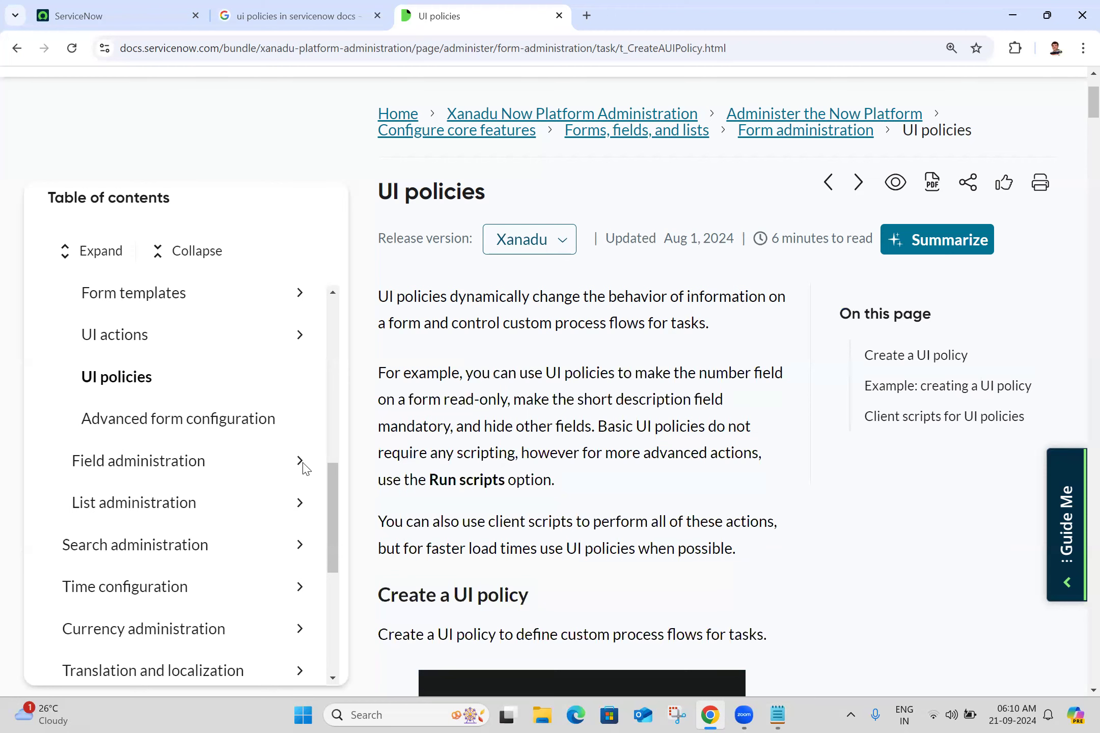
key("alt+Tab")
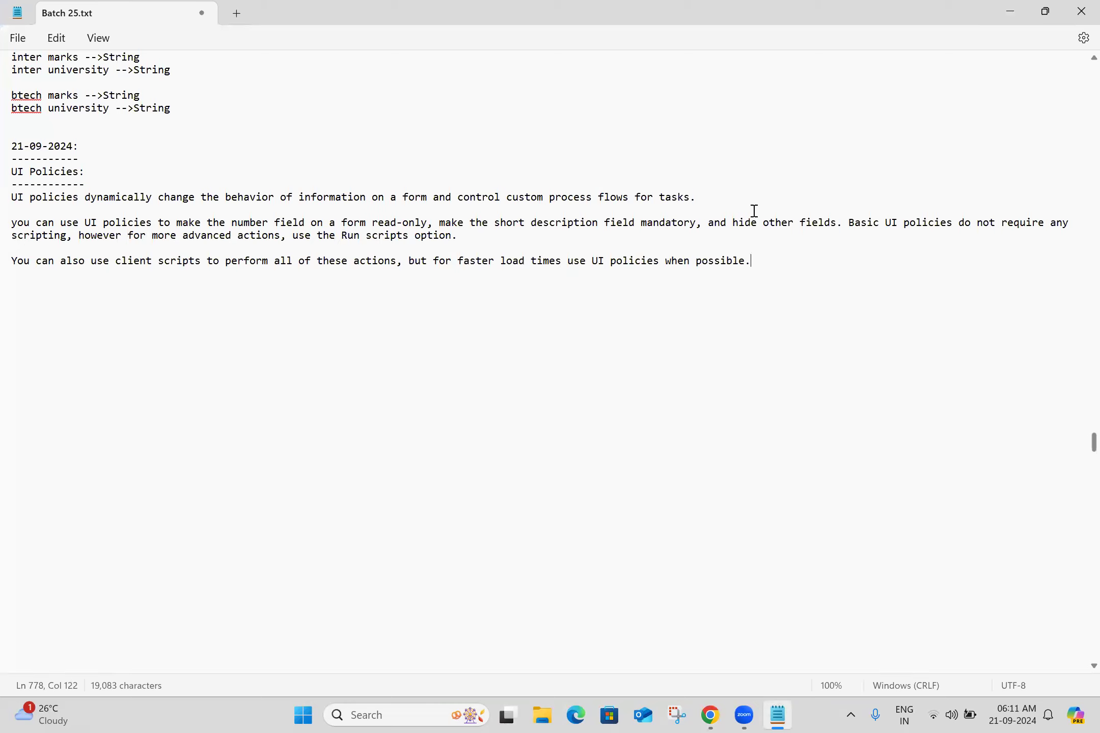
Break the example paragraph onto a new line after "hide other fields." and save the notes file
left_click(851, 226)
key("Return")
left_click(20, 288)
key("ctrl+s")
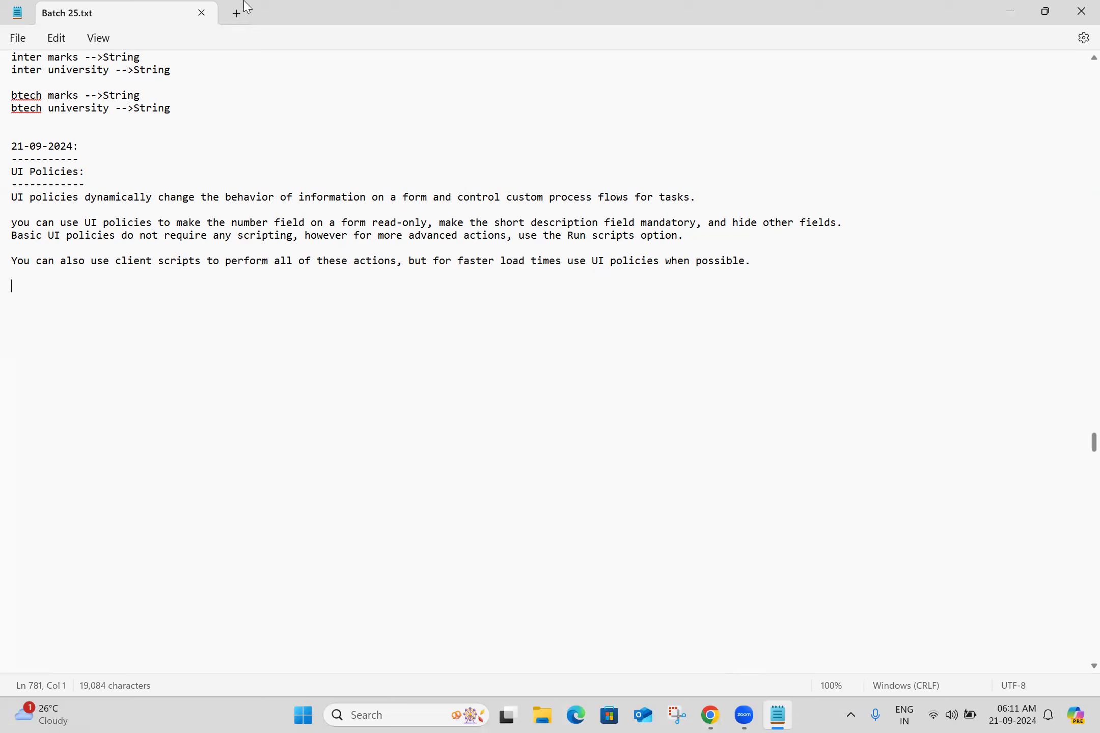
Search Google for "ui policy vs data policy servicenow" and open the "Data Policy vs. UI Policy" result in a new tab
key("alt+Tab")
triple_click(315, 84)
type("u")
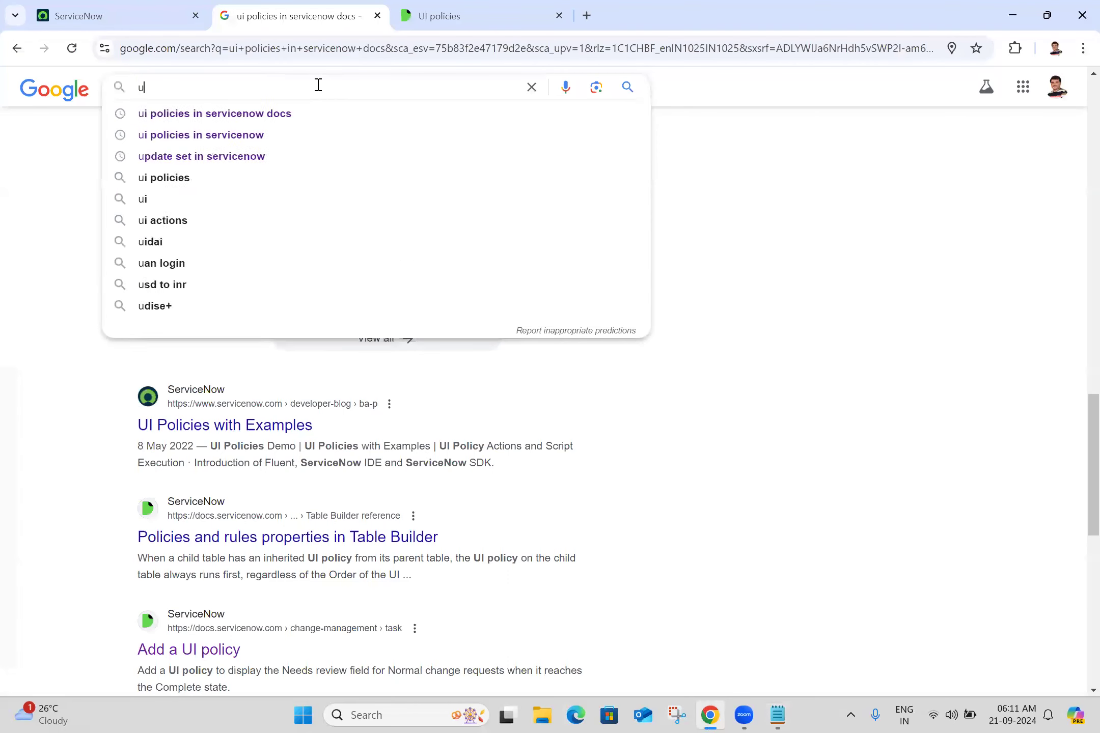
type("i policy")
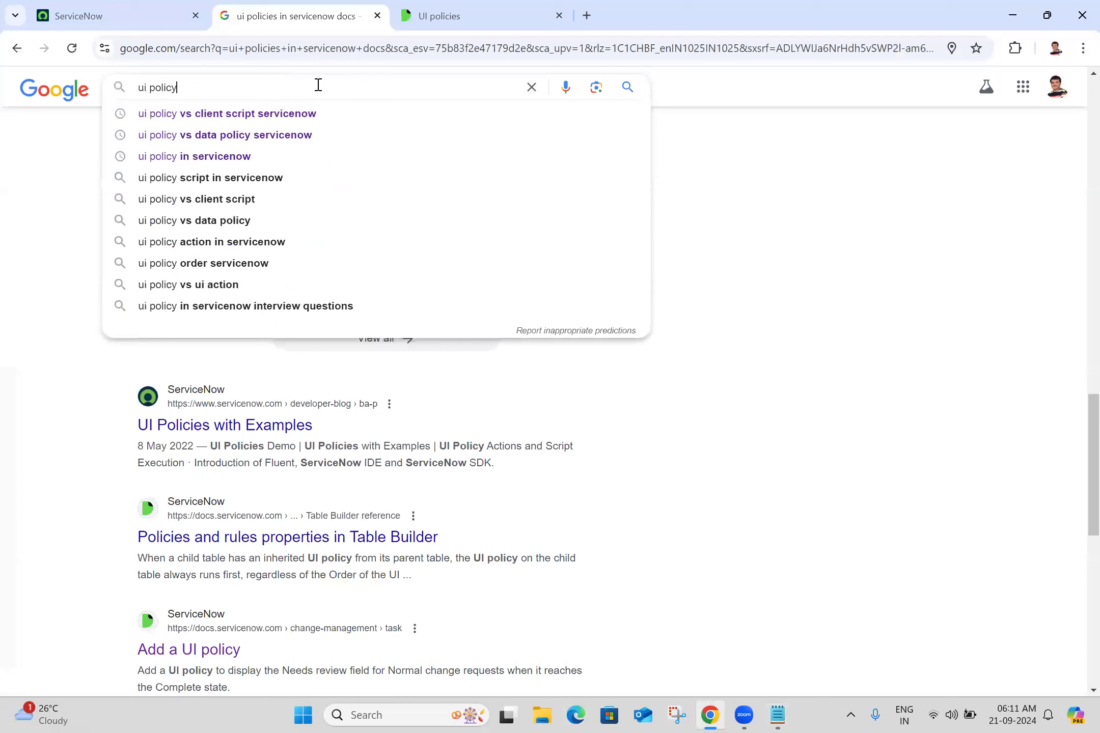
type(" vs")
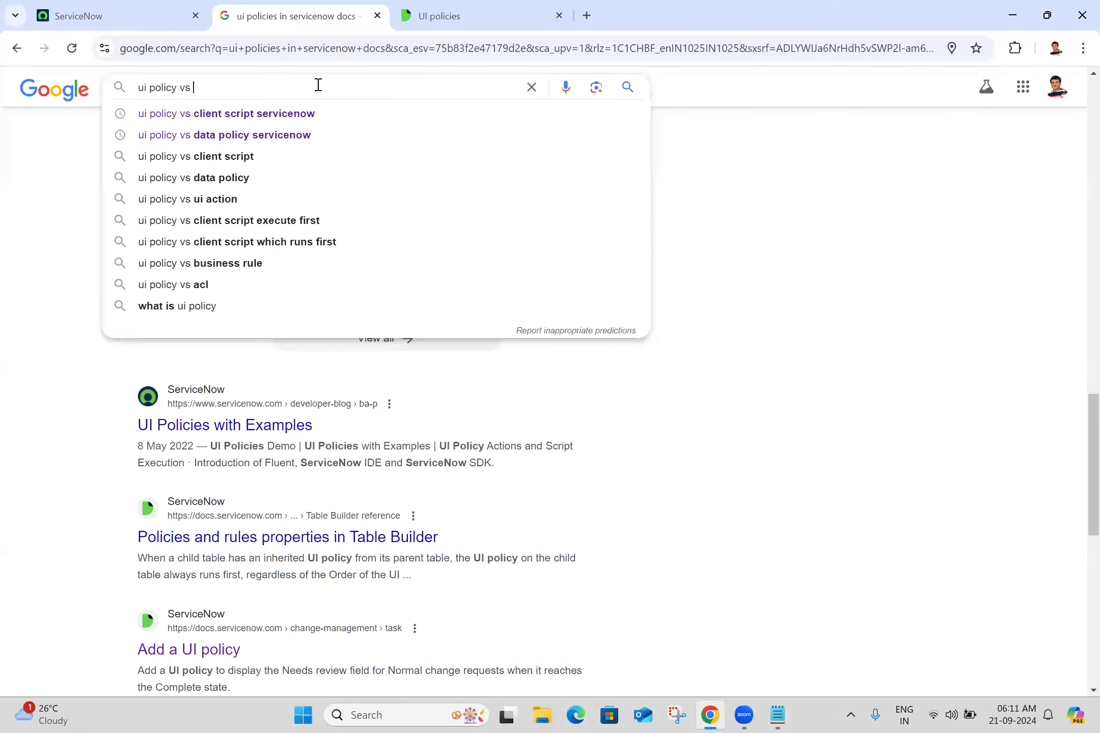
left_click(277, 135)
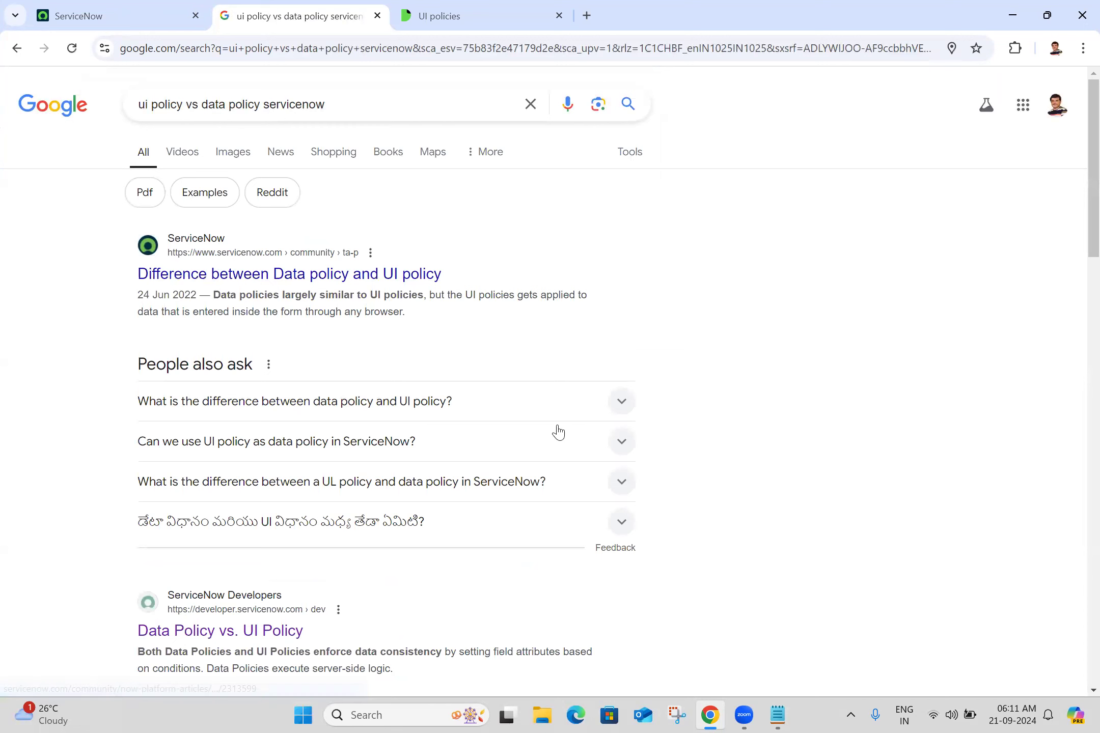
middle_click(239, 634)
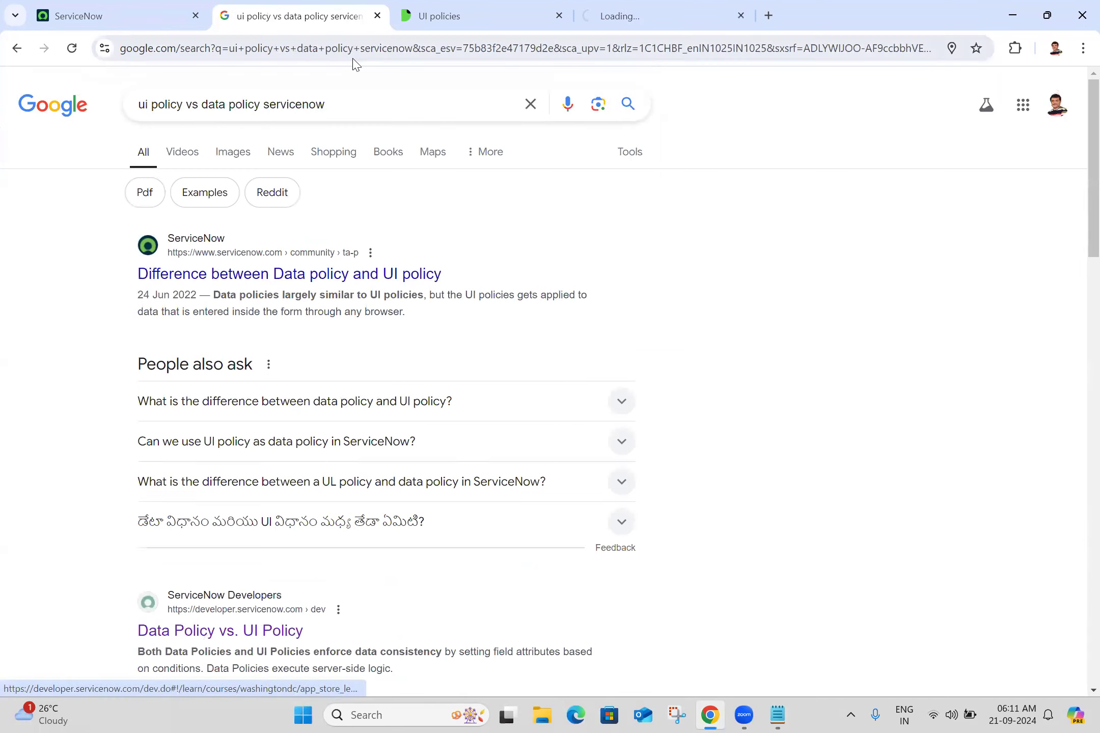
Change the search to "ui policy vs client script servicenow" and open the "Client Scripts vs. UI Policies" result in a new tab
left_click(203, 106)
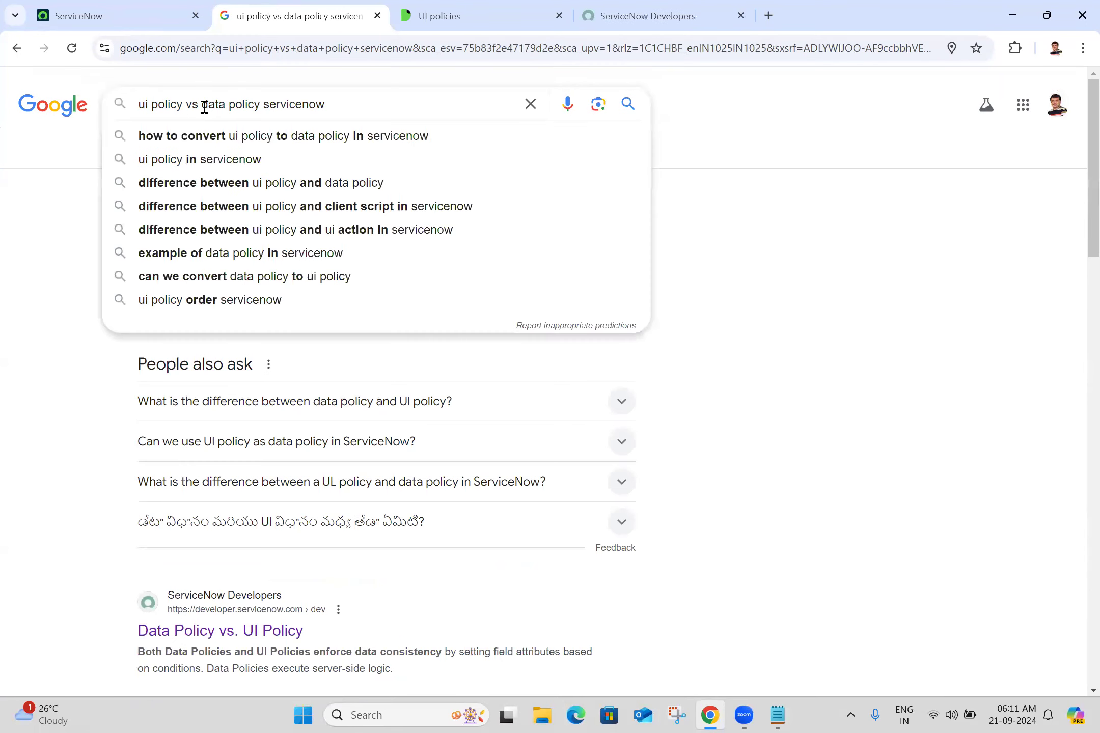
key("shift+Right")
key("shift+Right")
key("shift+Right")
key("shift+Right")
key("shift+Right")
key("shift+Right")
key("shift+Right")
key("shift+Right")
key("shift+Right")
key("shift+Right")
key("shift+Right")
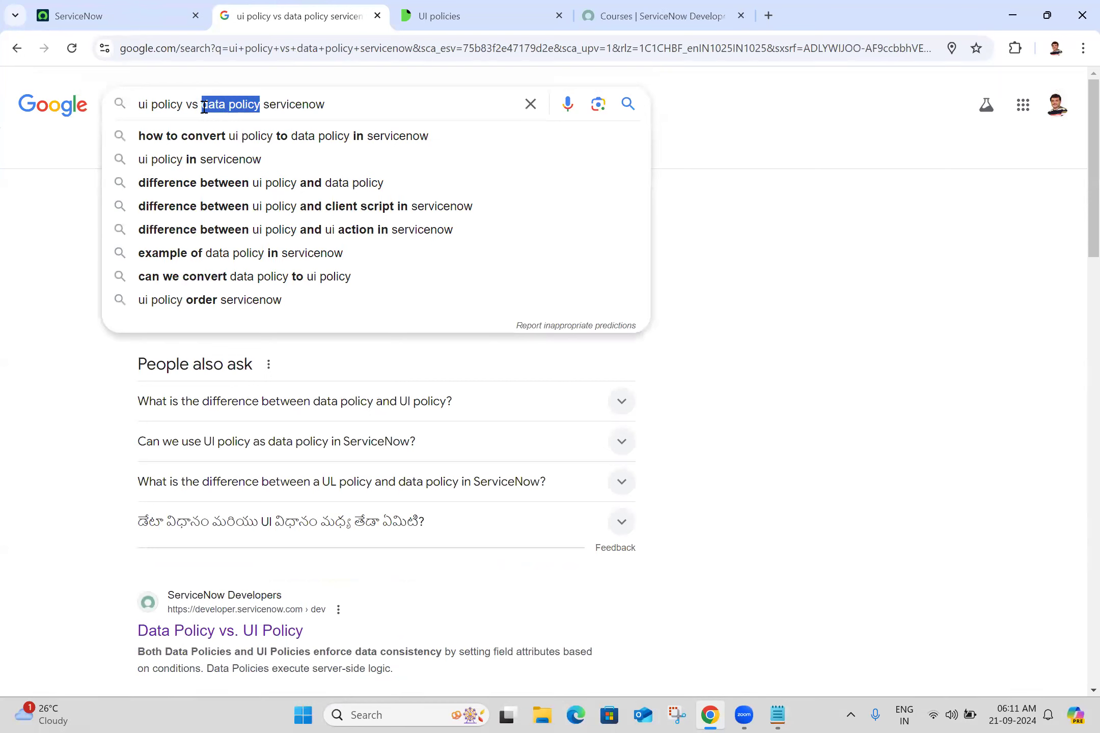
type("client script")
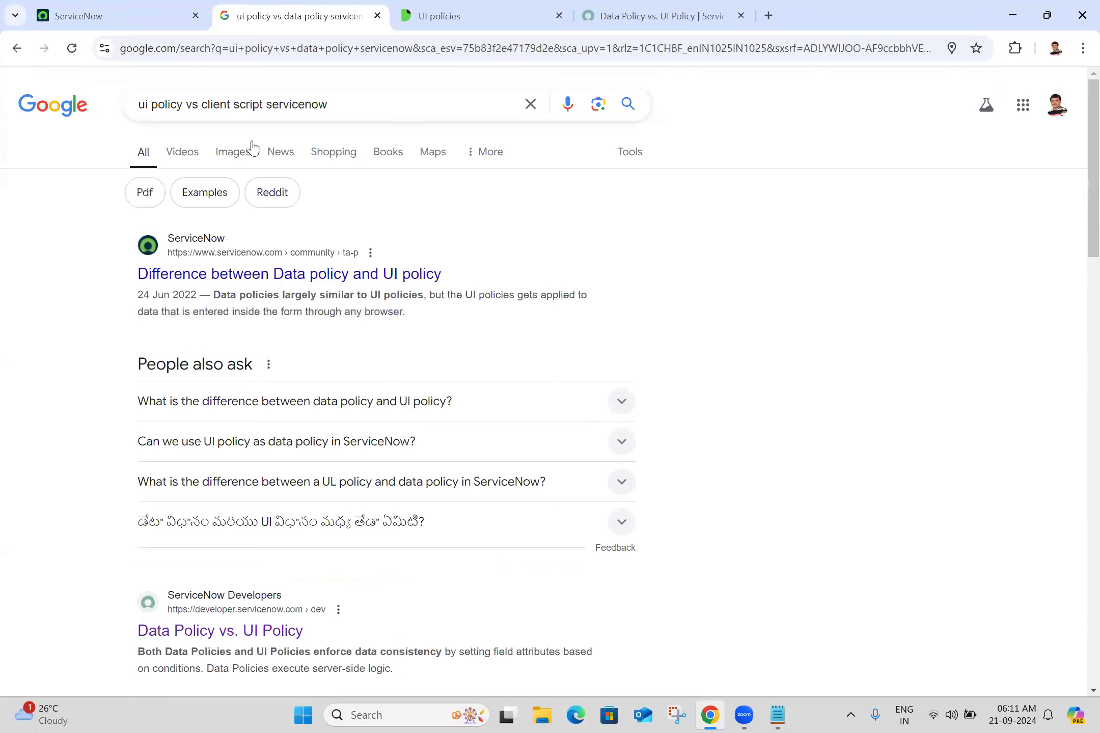
left_click(251, 139)
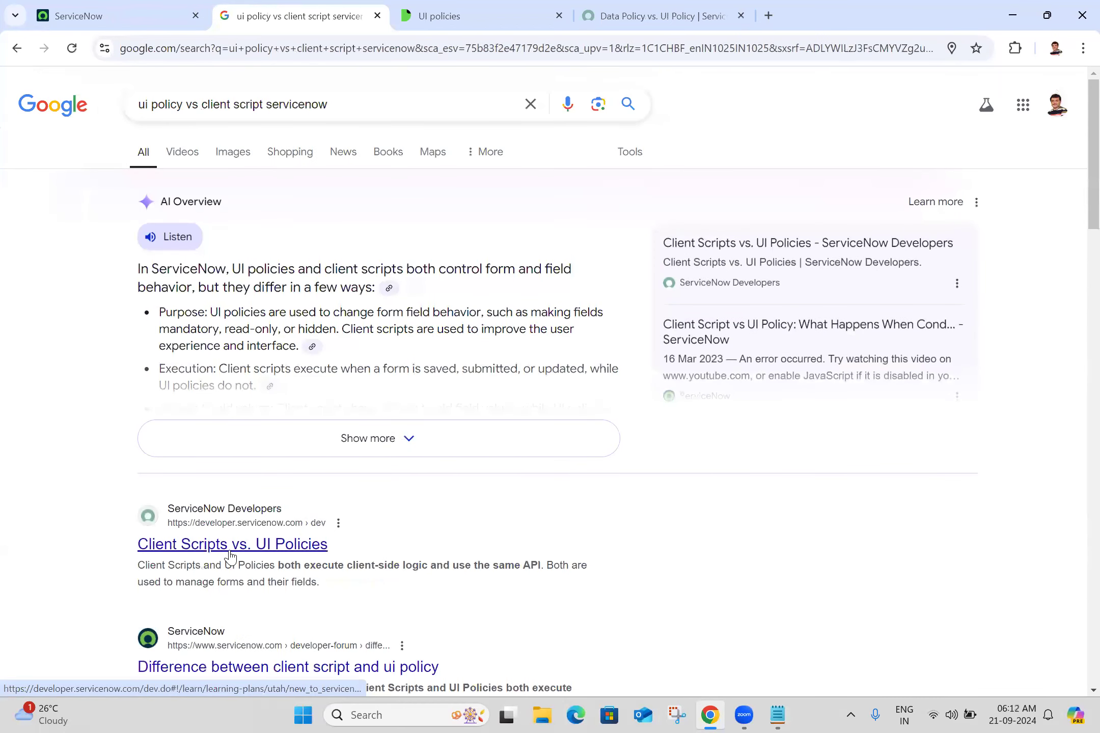
middle_click(231, 555)
Copy the first comparison criterion "Execute based on field values" from the Data Policy vs. UI Policy table into the notes
left_click(726, 10)
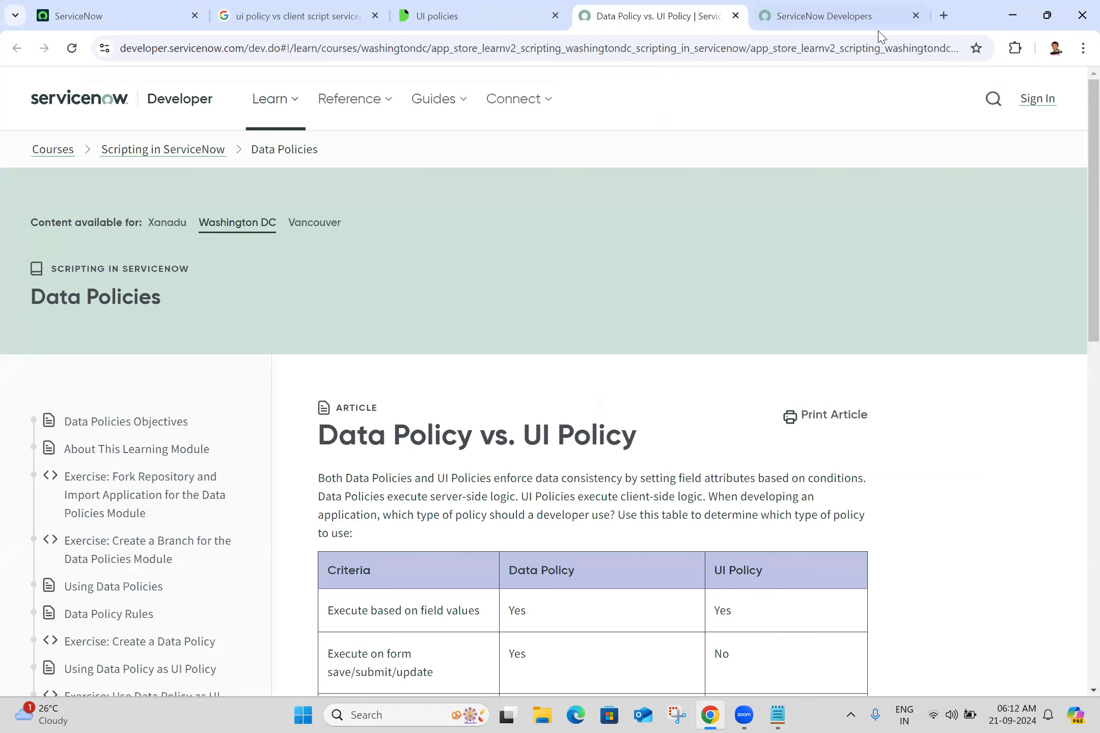
scroll(1076, 369, "down", 5)
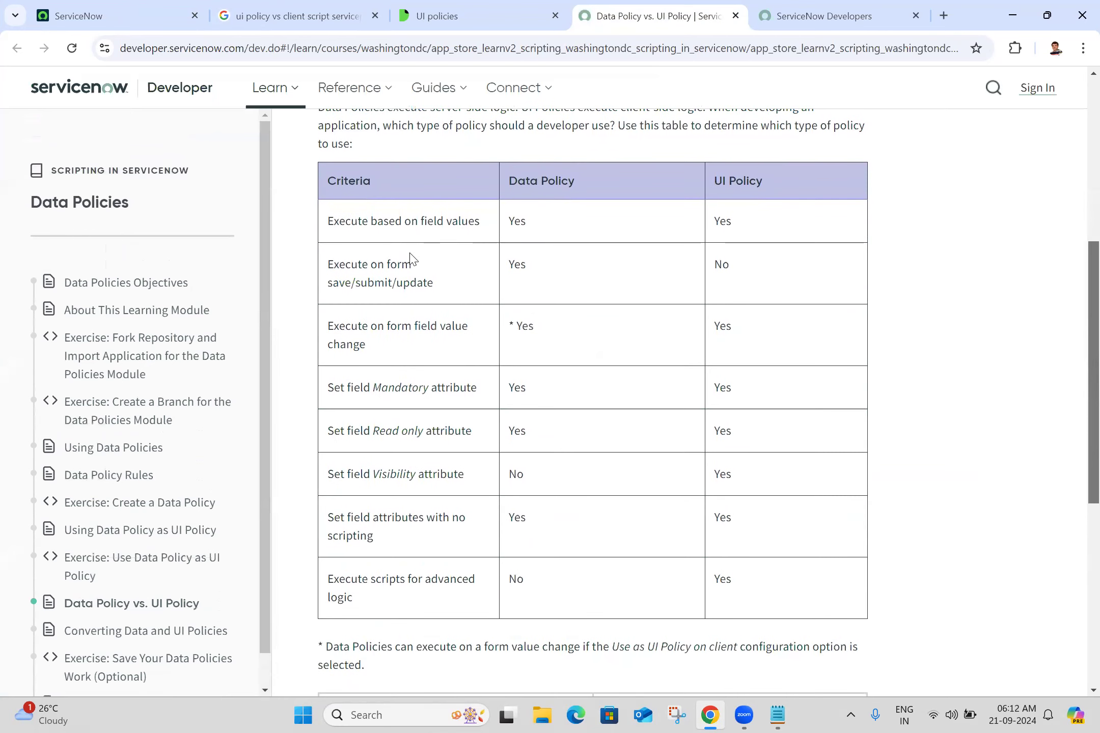
triple_click(387, 225)
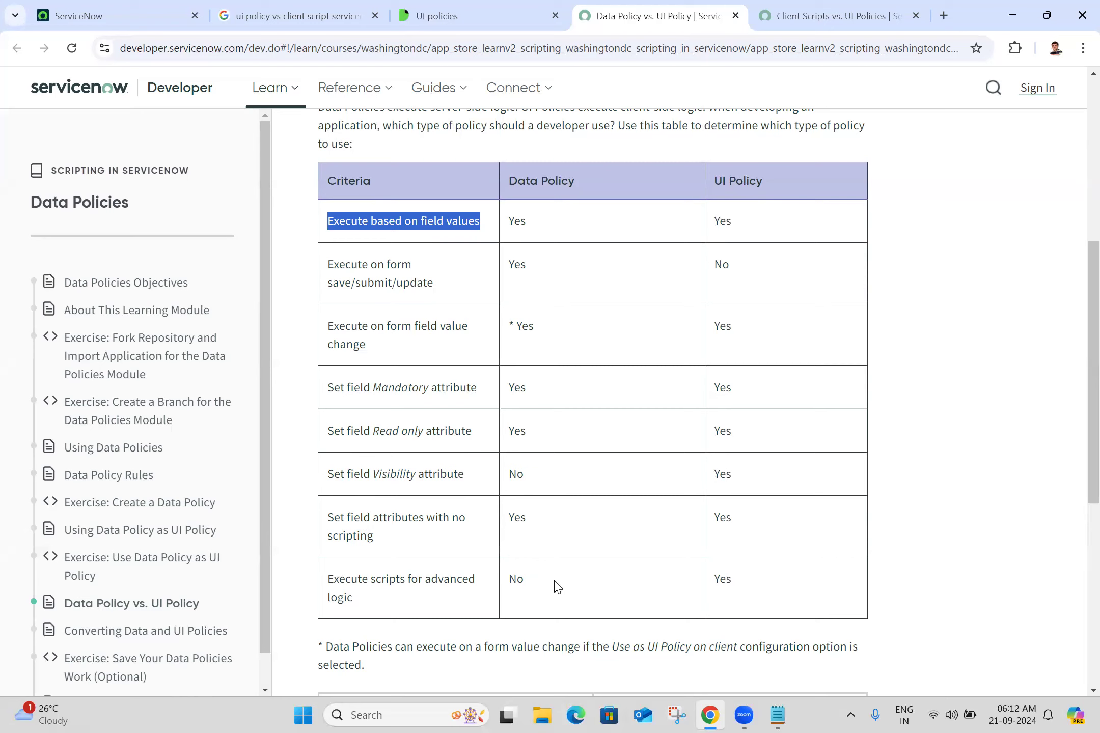
left_click(824, 567)
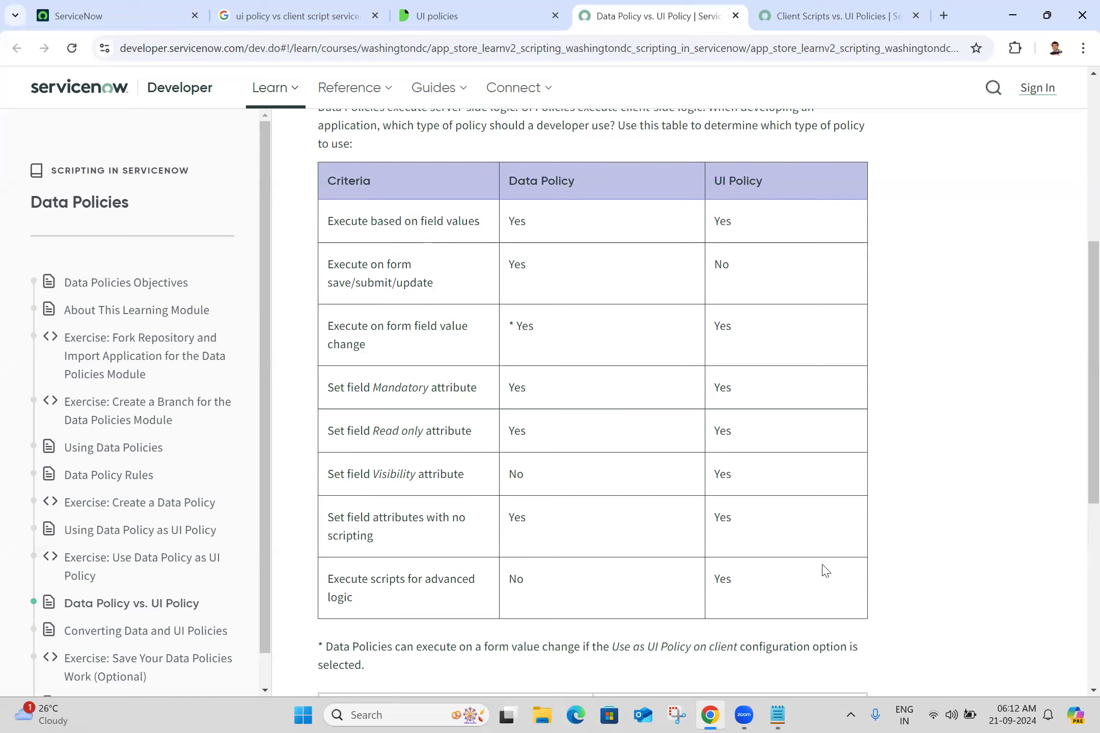
triple_click(378, 218)
key("ctrl+c")
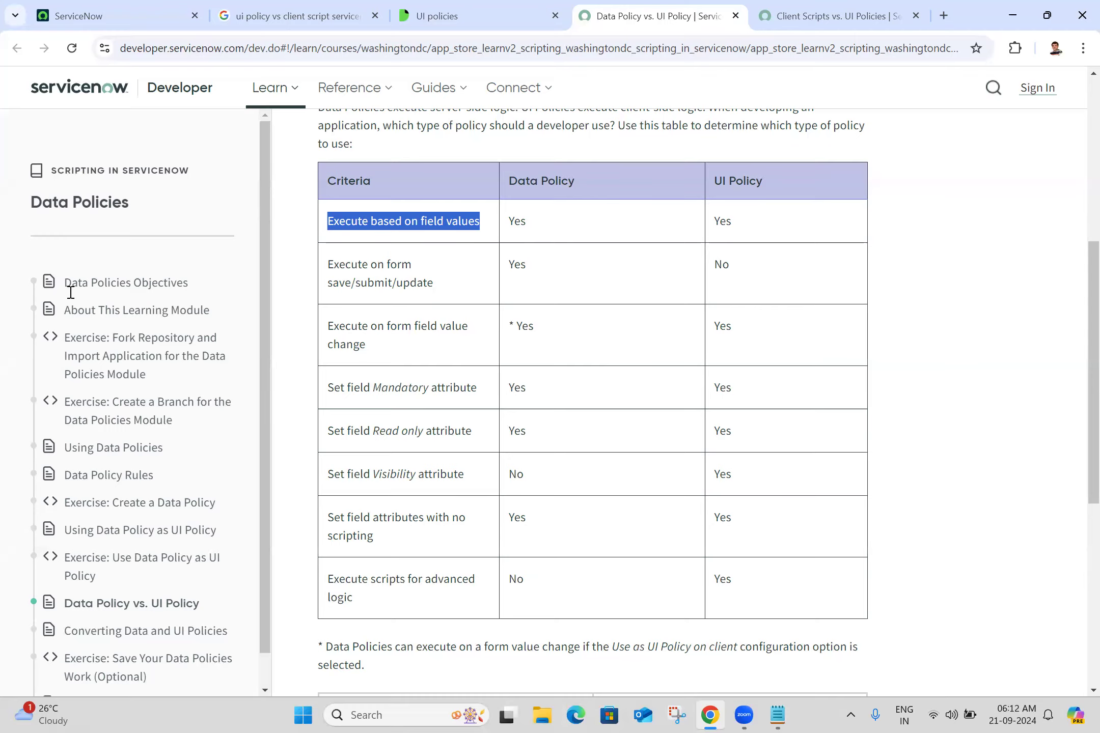
key("alt+Tab")
key("ctrl+v")
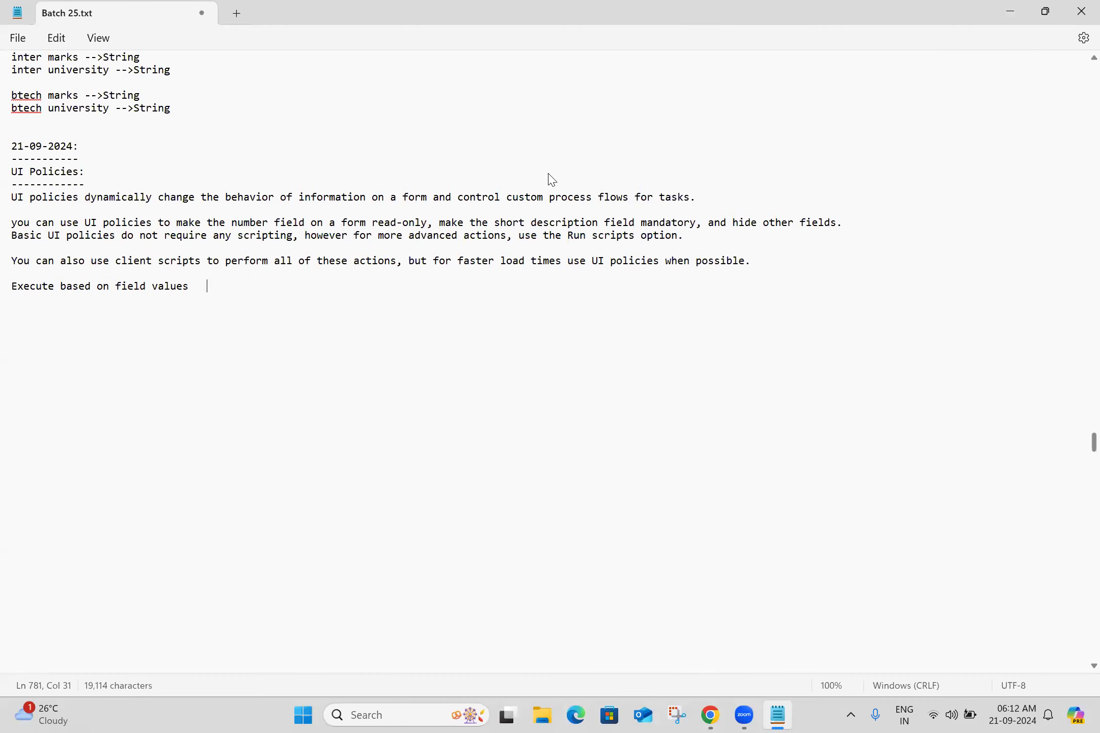
Copy the criteria "Execute on form save/submit/update" and "Execute on form field value change" onto new lines in the notes
key("alt+Tab")
triple_click(370, 281)
key("ctrl+c")
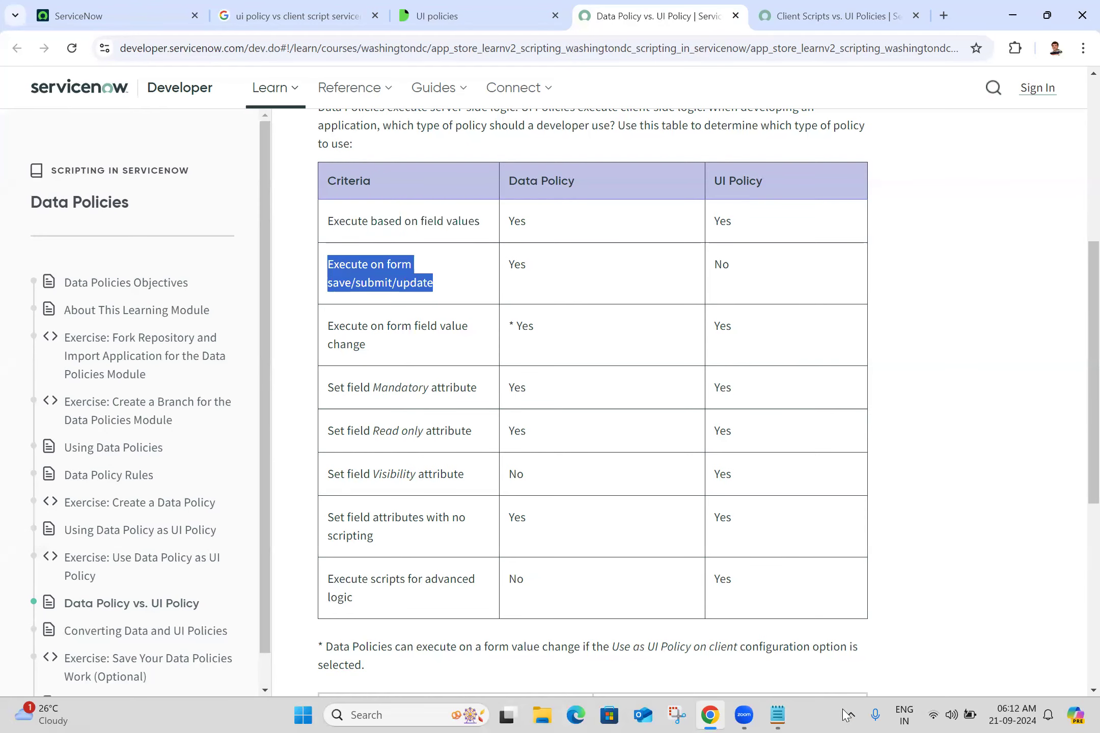
left_click(778, 715)
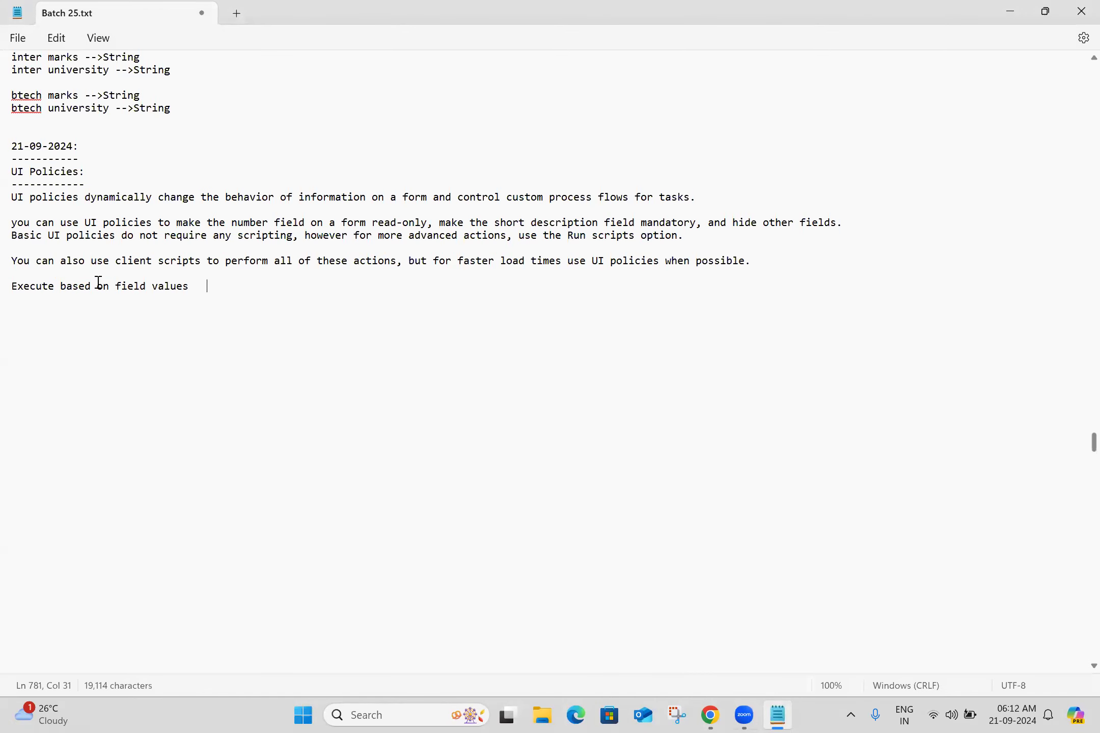
key("Return")
key("ctrl+v")
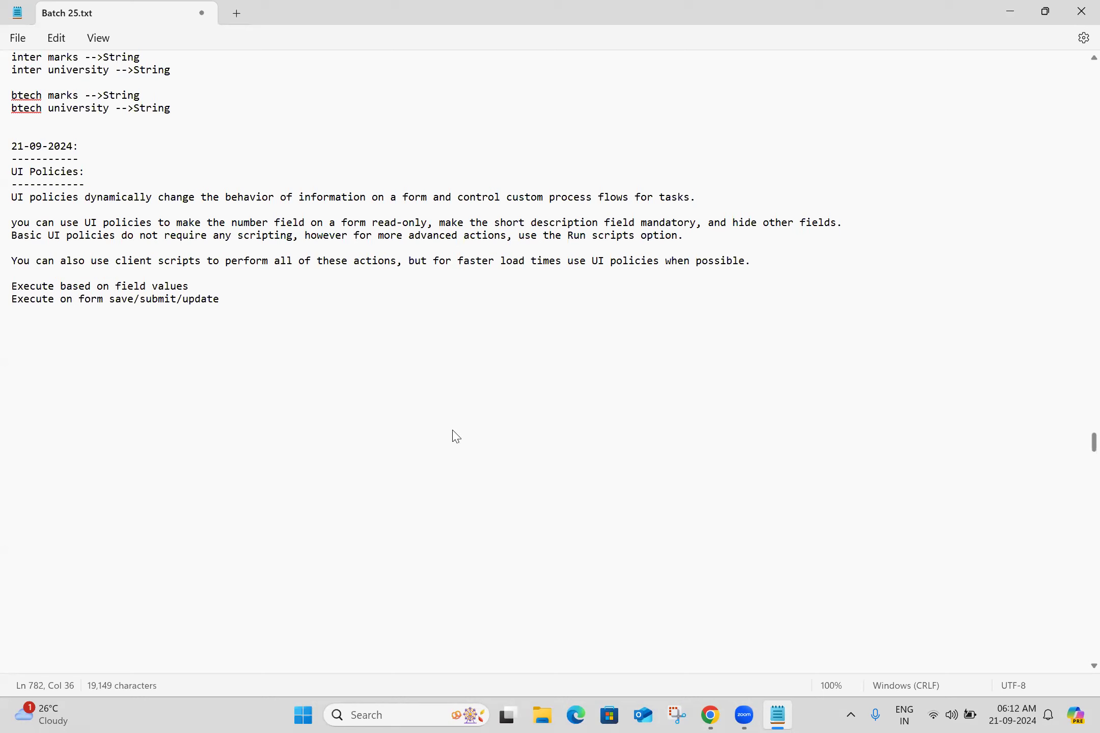
key("alt+Tab")
triple_click(391, 323)
key("ctrl+c")
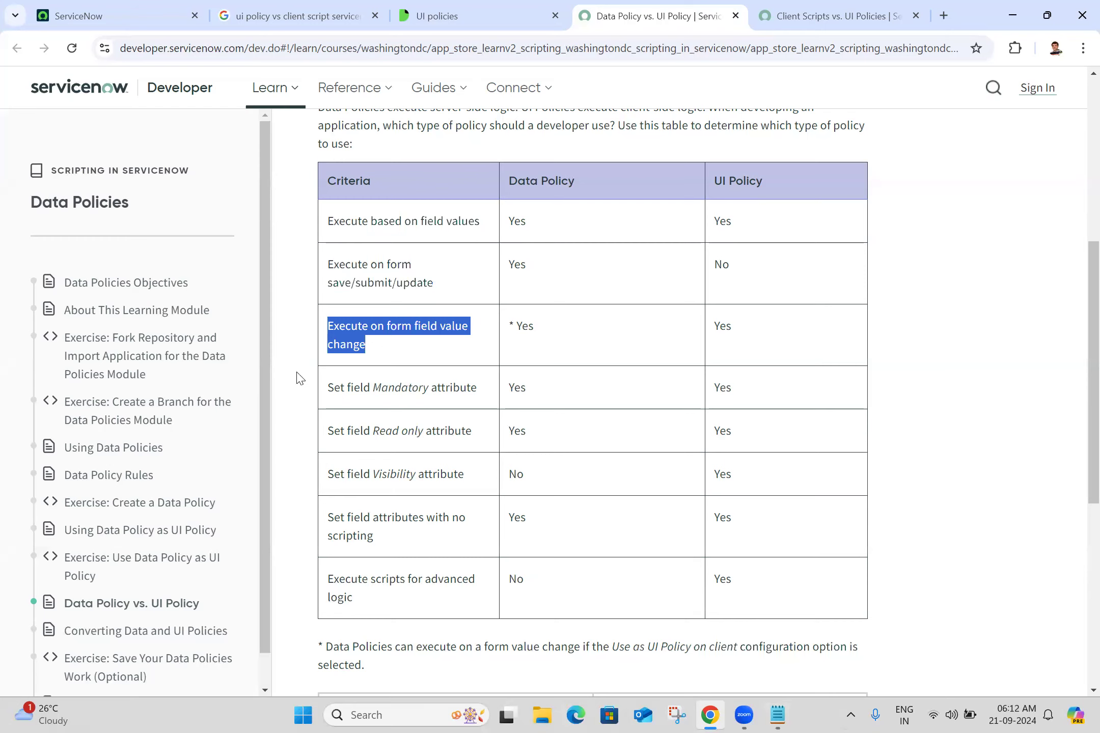
key("alt+Tab")
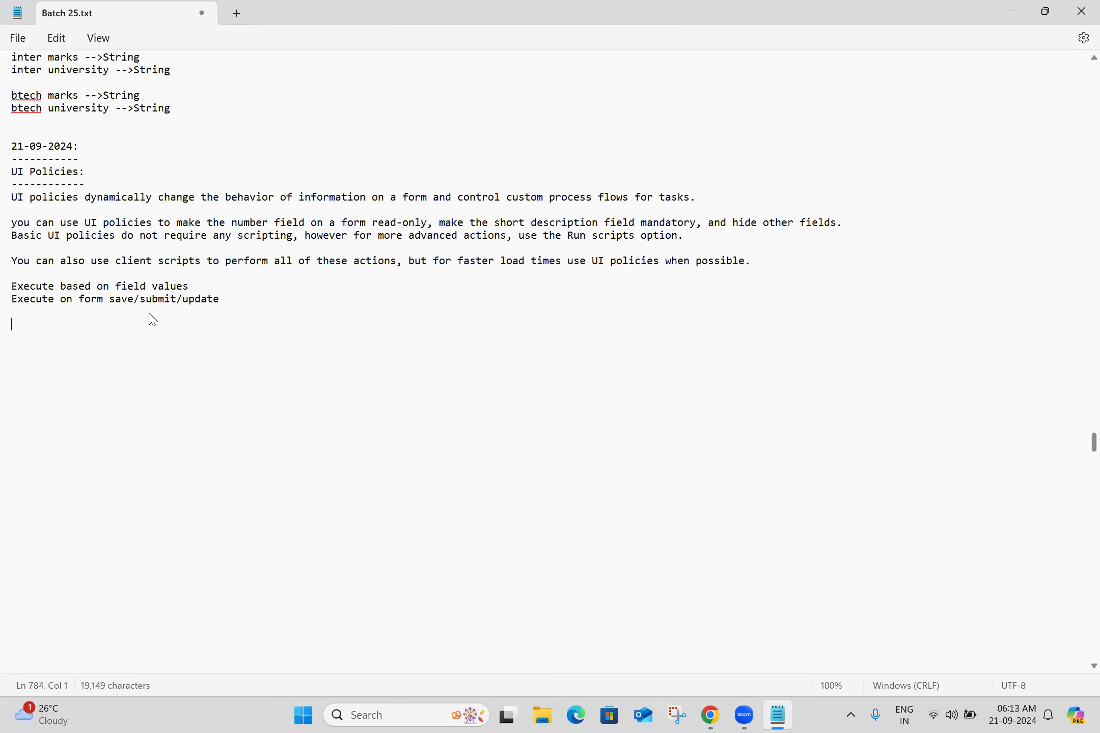
key("ctrl+v")
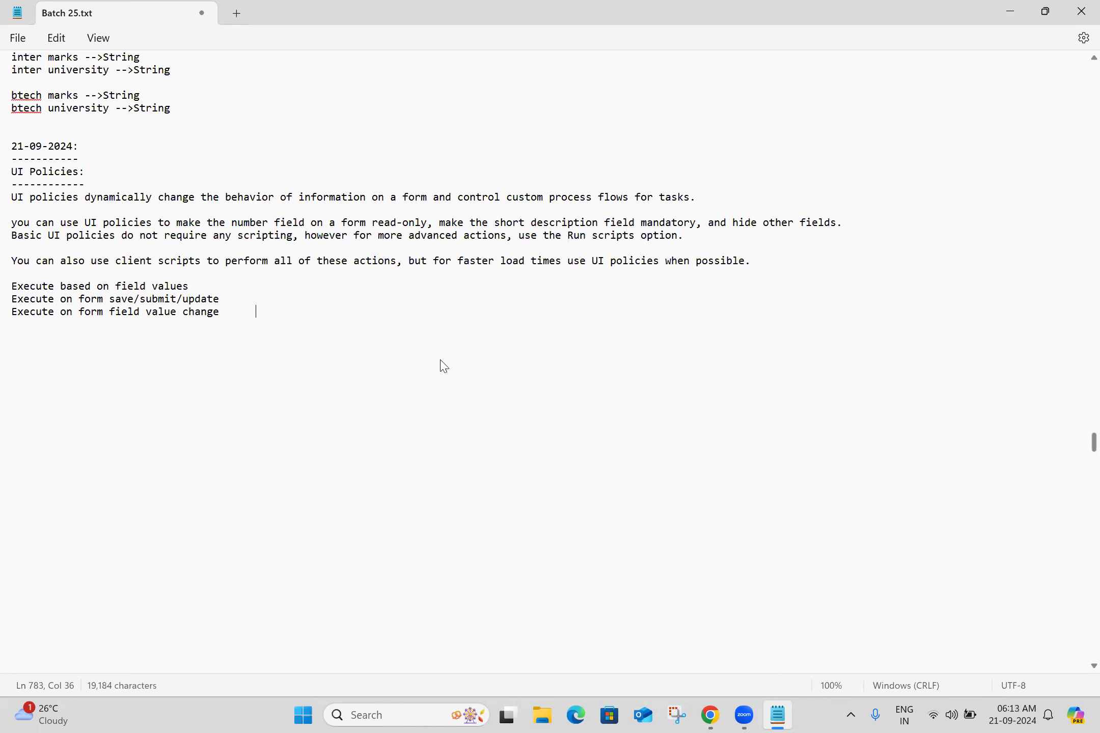
Copy the criteria "Set field Mandatory attribute" and "Set field Read only attribute" onto new lines in the notes
key("alt+Tab")
triple_click(392, 394)
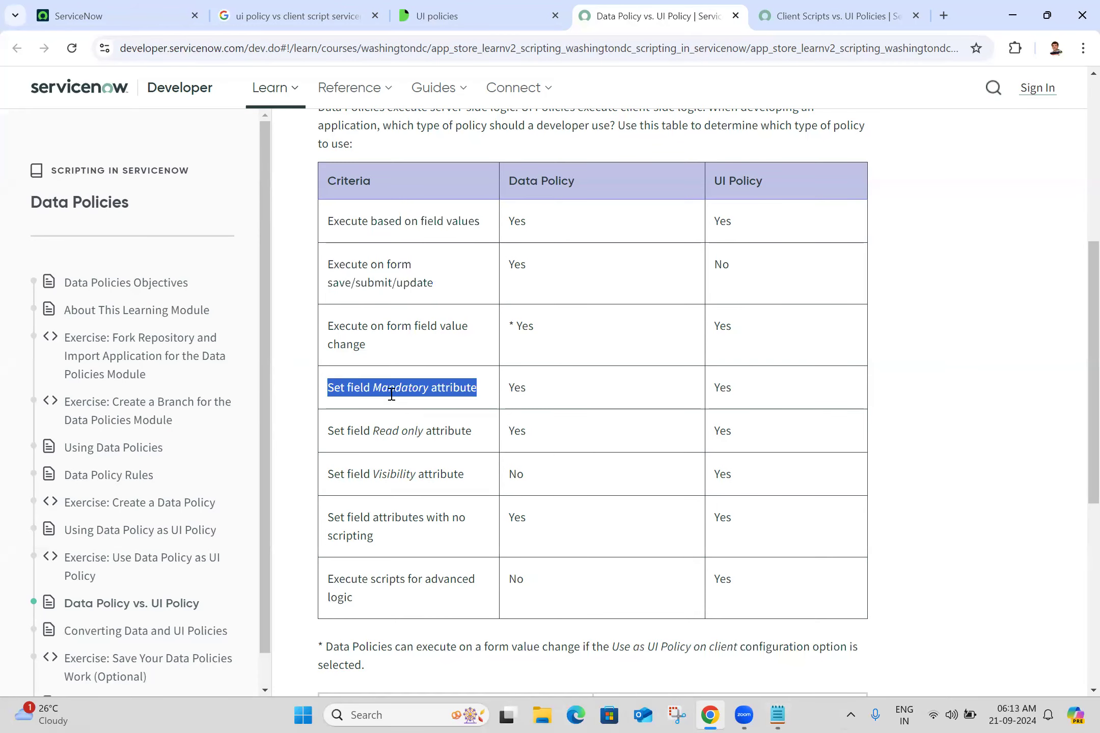
left_click(778, 715)
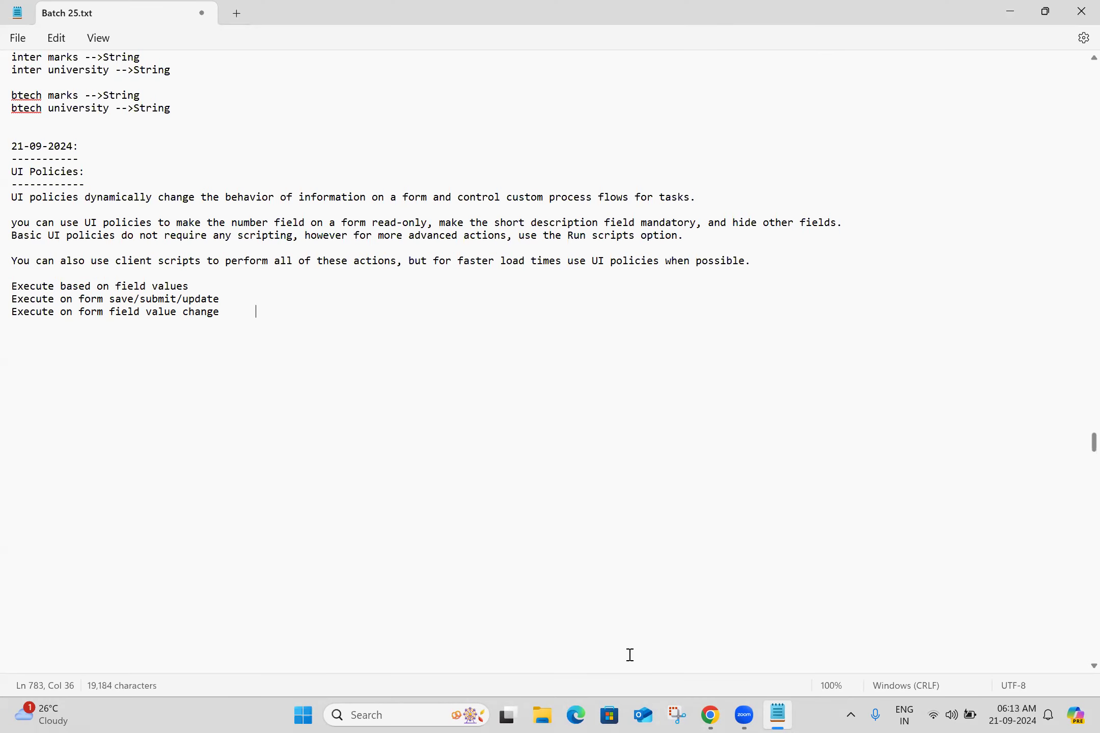
key("Return")
type("Set field Mandatory attribute")
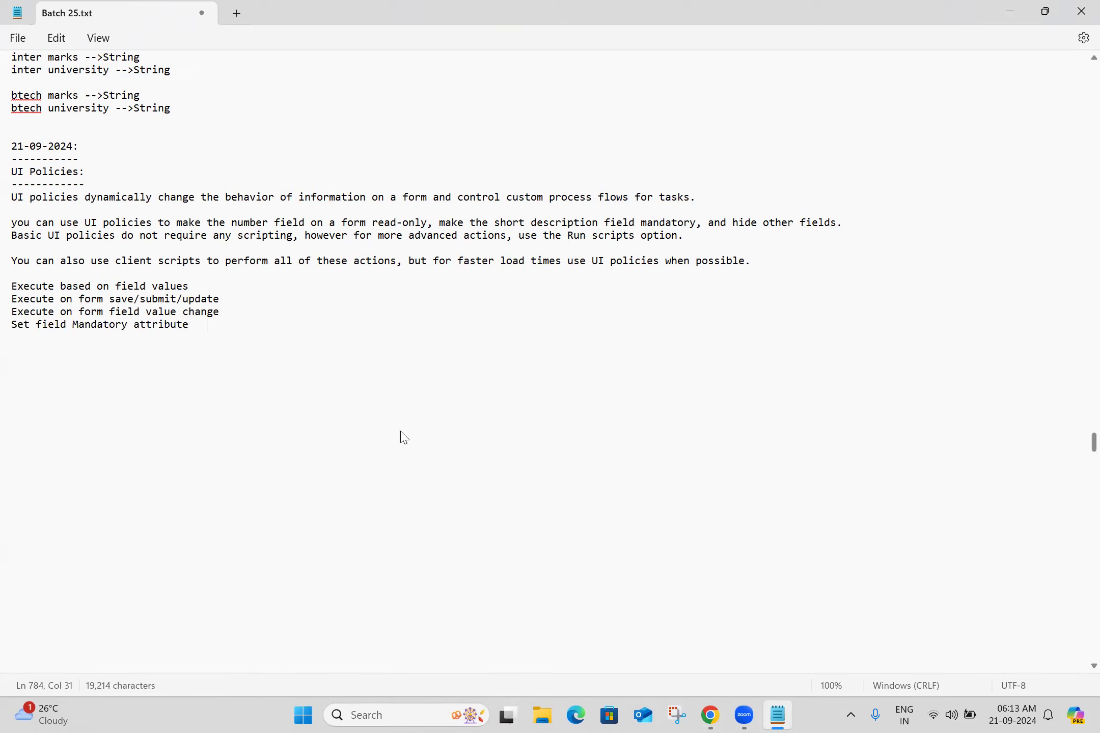
key("alt+Tab")
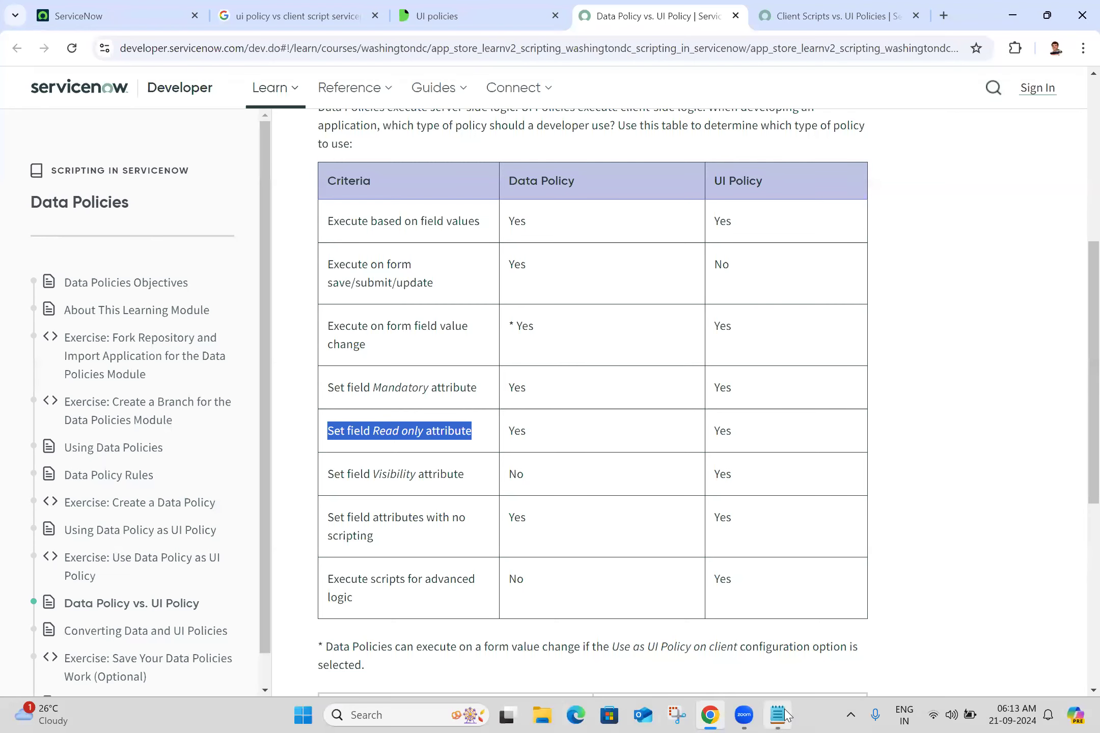
key("ctrl+c")
key("alt+Tab")
key("ctrl+v")
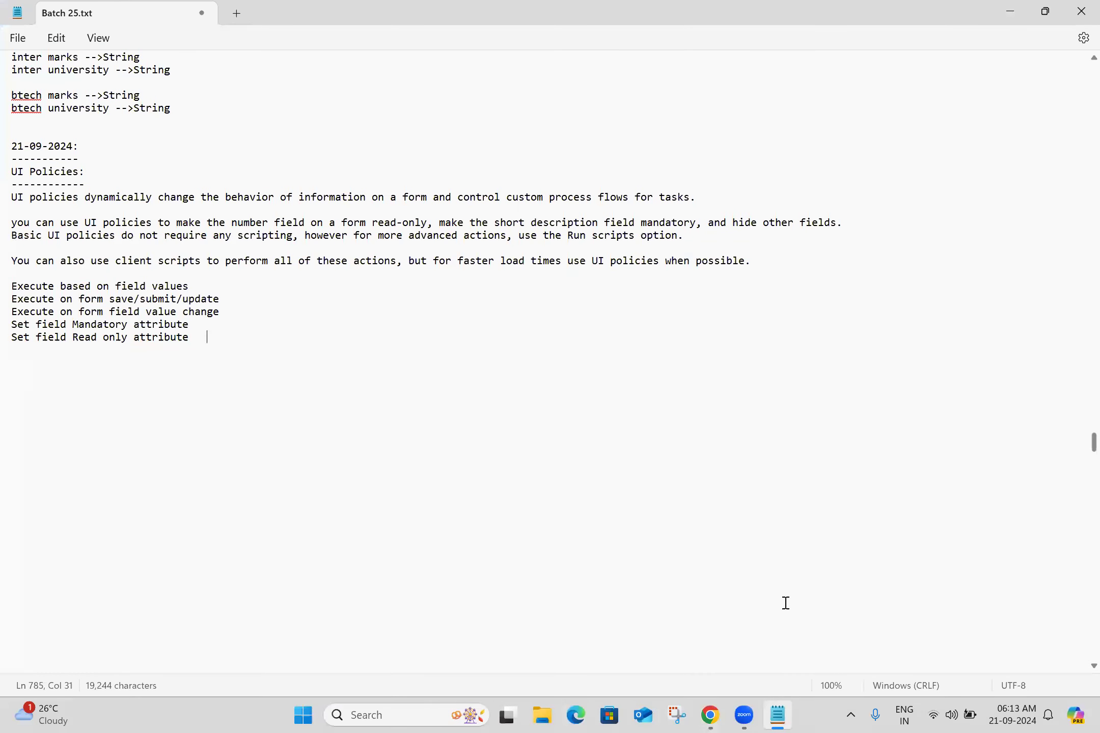
Copy the criteria "Set field Visibility attribute" and "Set field attributes with no scripting" onto new lines in the notes
key("alt+Tab")
triple_click(377, 472)
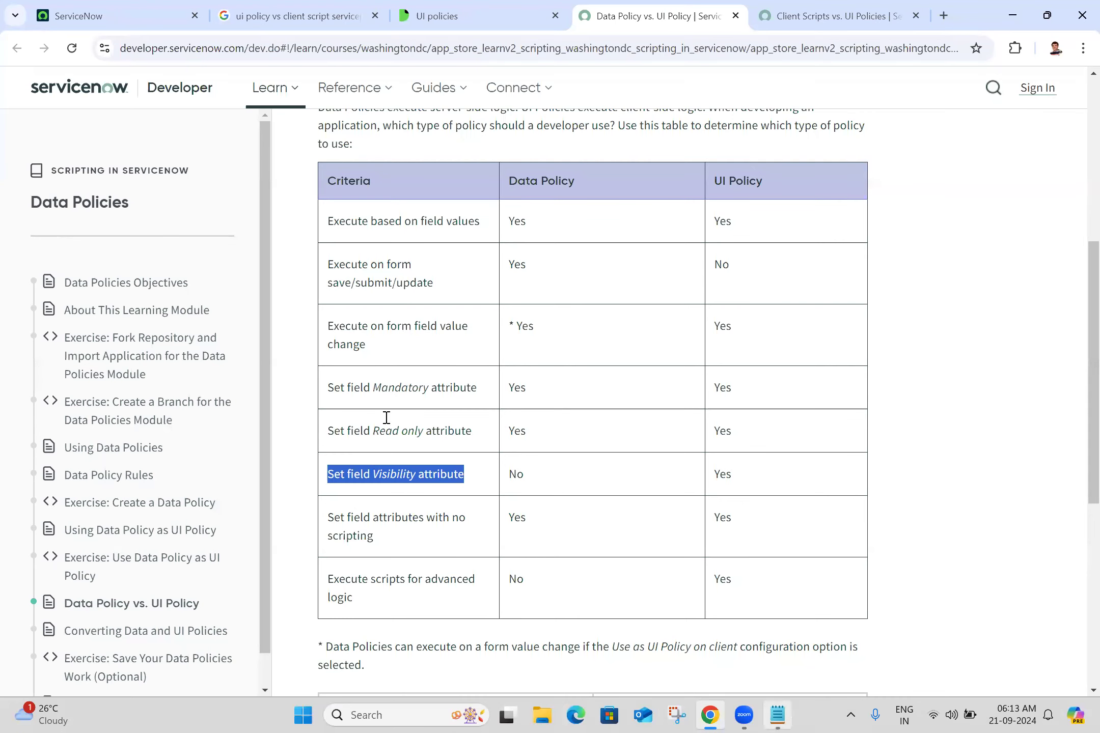
key("alt+Tab")
key("ctrl+v")
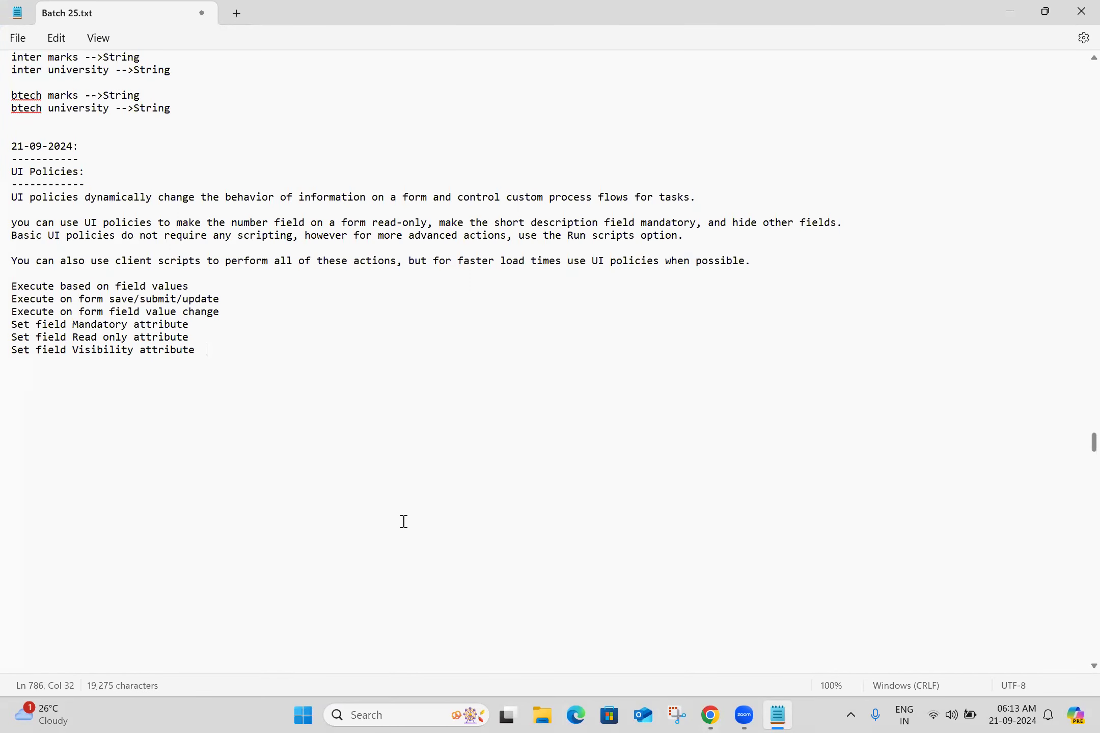
key("alt+Tab")
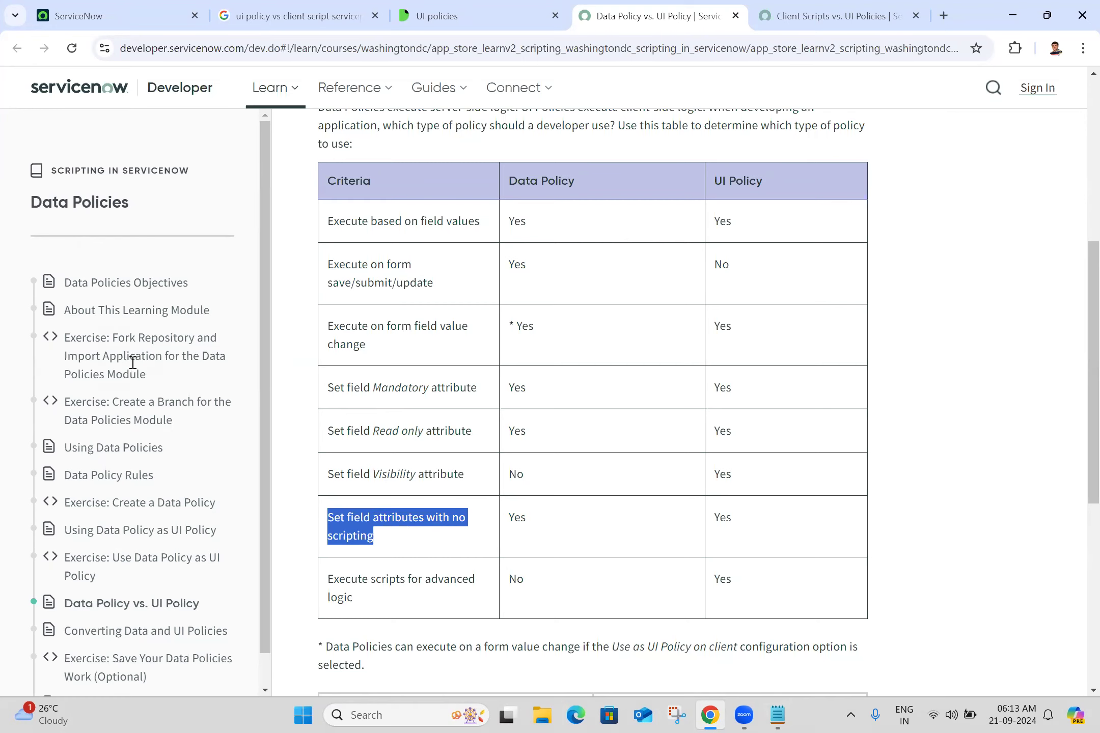
key("alt+Tab")
key("ctrl+v")
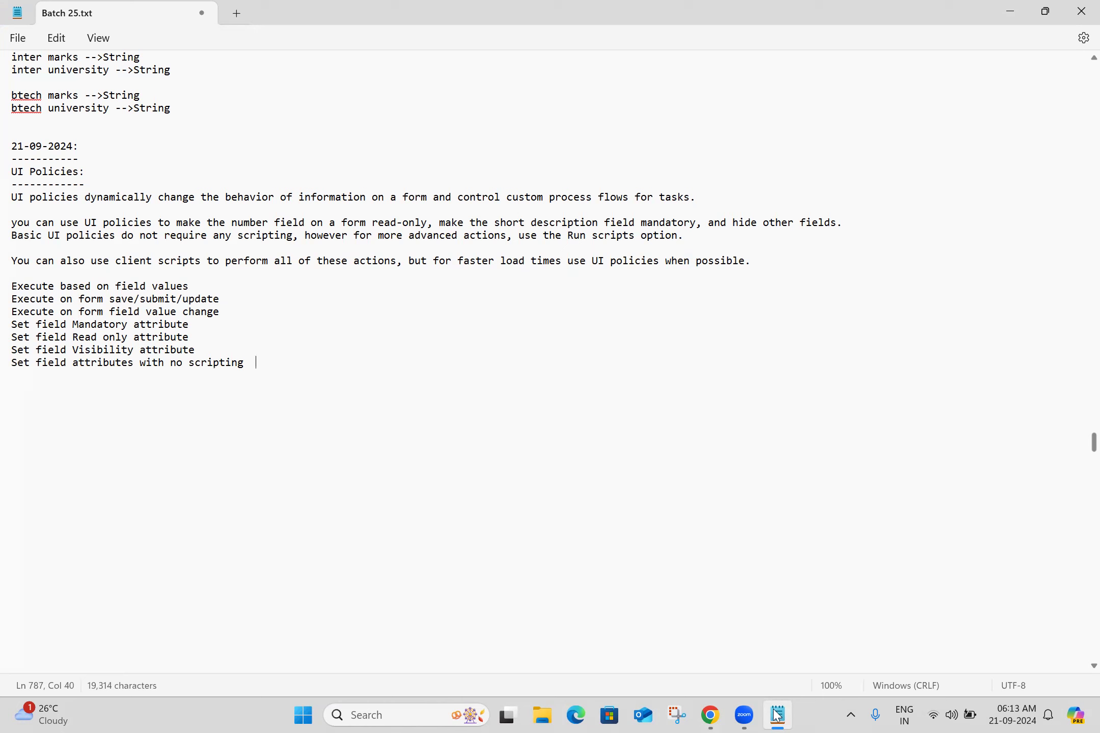
Copy the last criterion "Execute scripts for advanced logic" onto a new line in the notes
key("alt+Tab")
triple_click(378, 587)
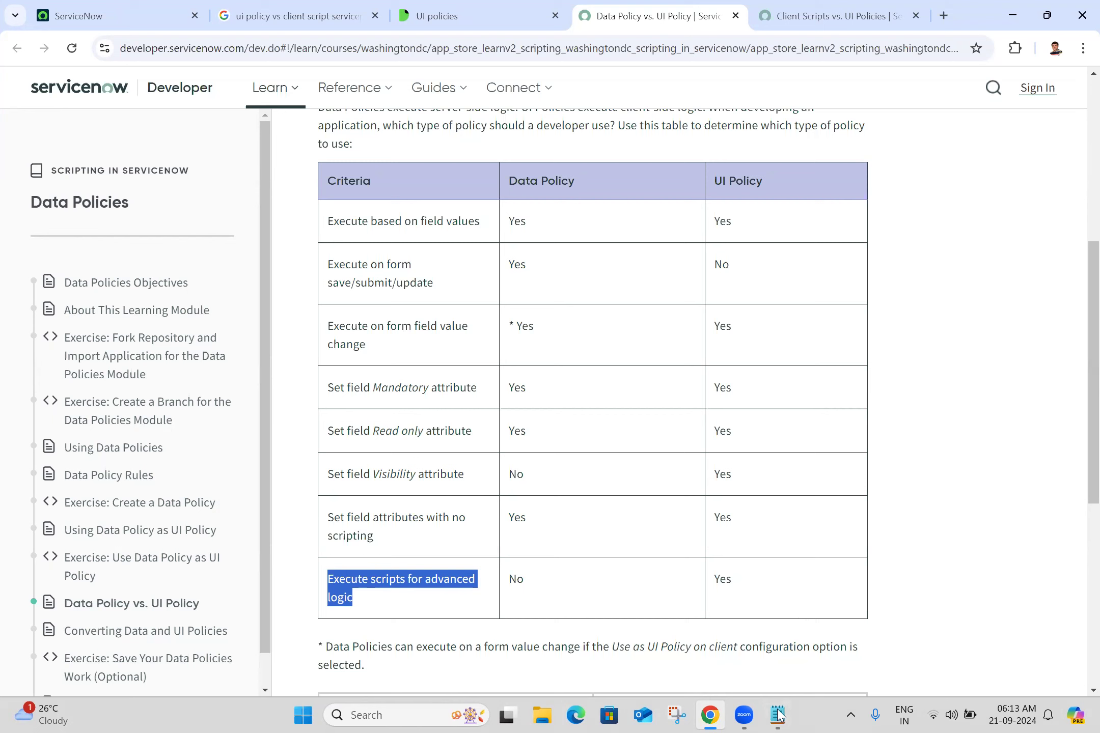
key("alt+Tab")
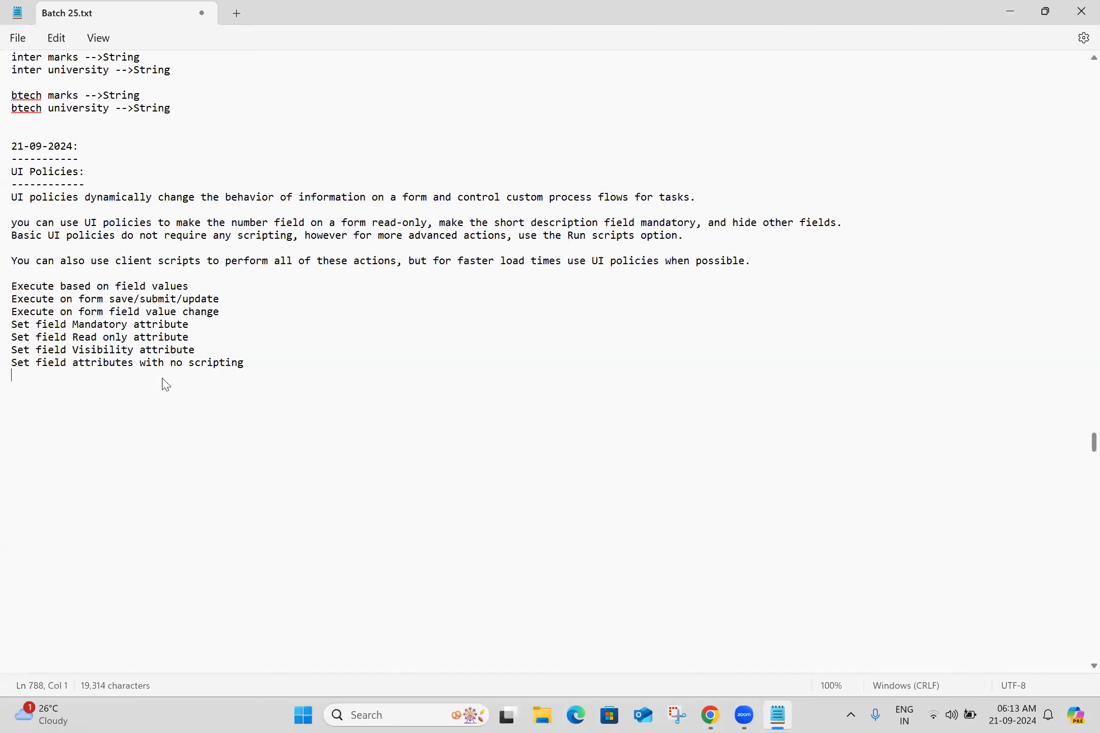
key("ctrl+v")
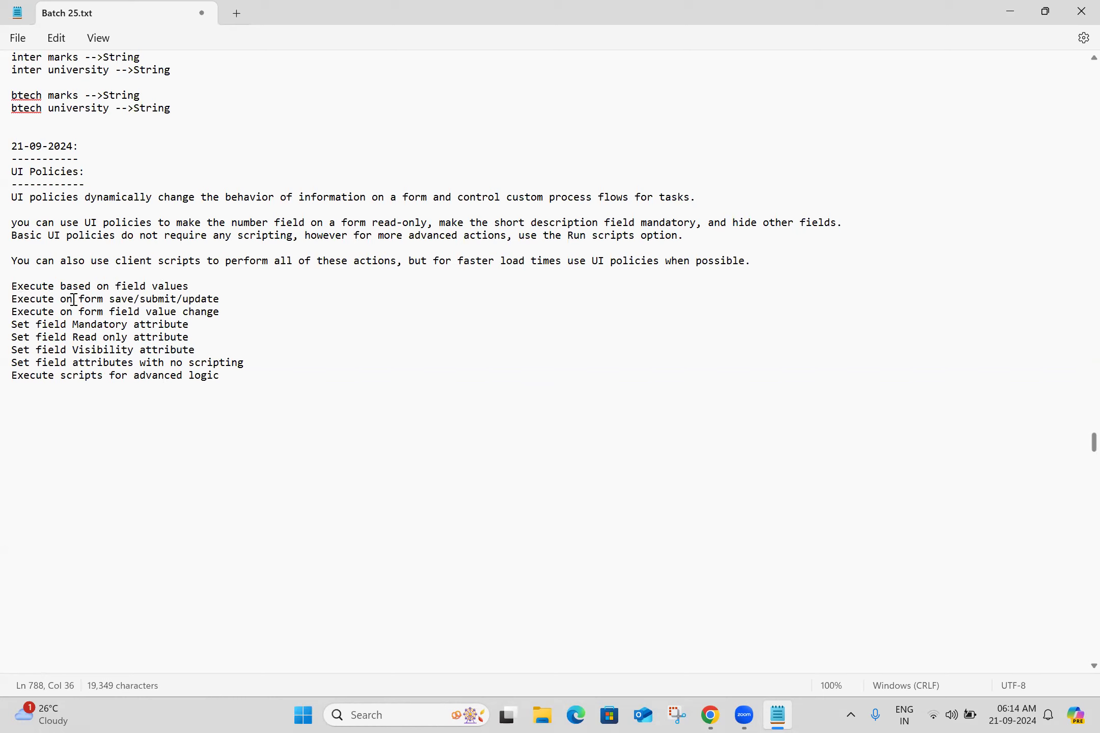
Prefix the "Execute on form save/submit/update" line in the notes with "do not "
left_click(15, 300)
type("do not")
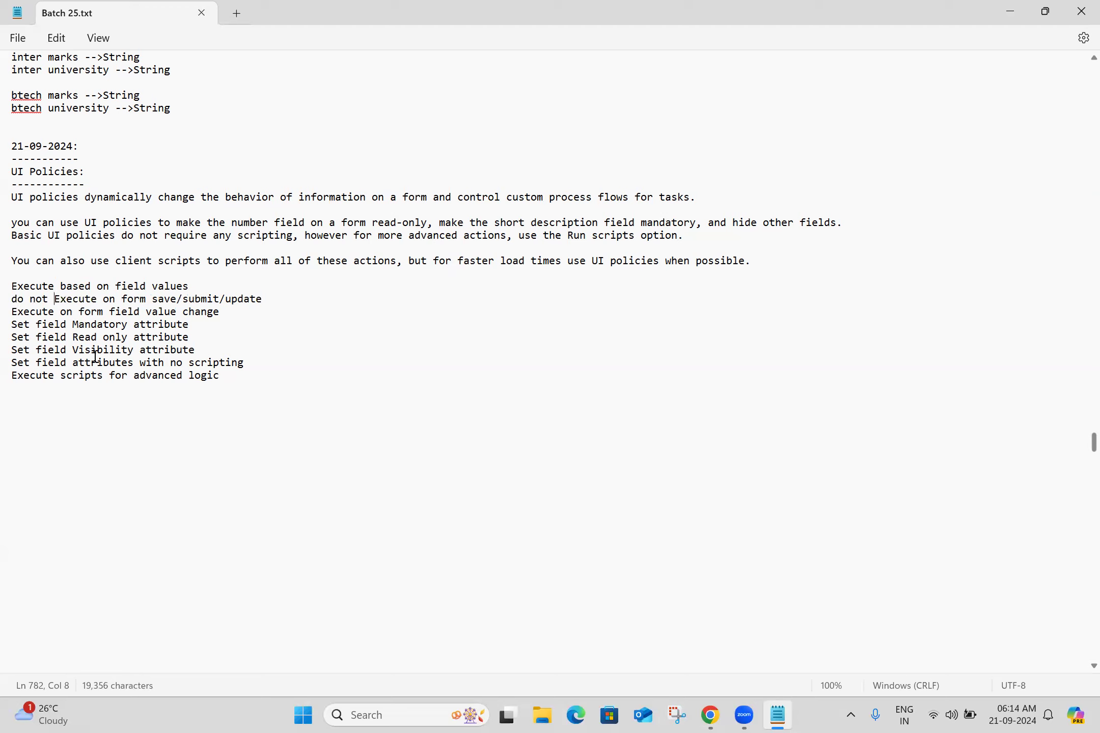
Review each criterion line copied into the notes one by one
left_click(131, 386)
left_click(56, 289)
triple_click(56, 289)
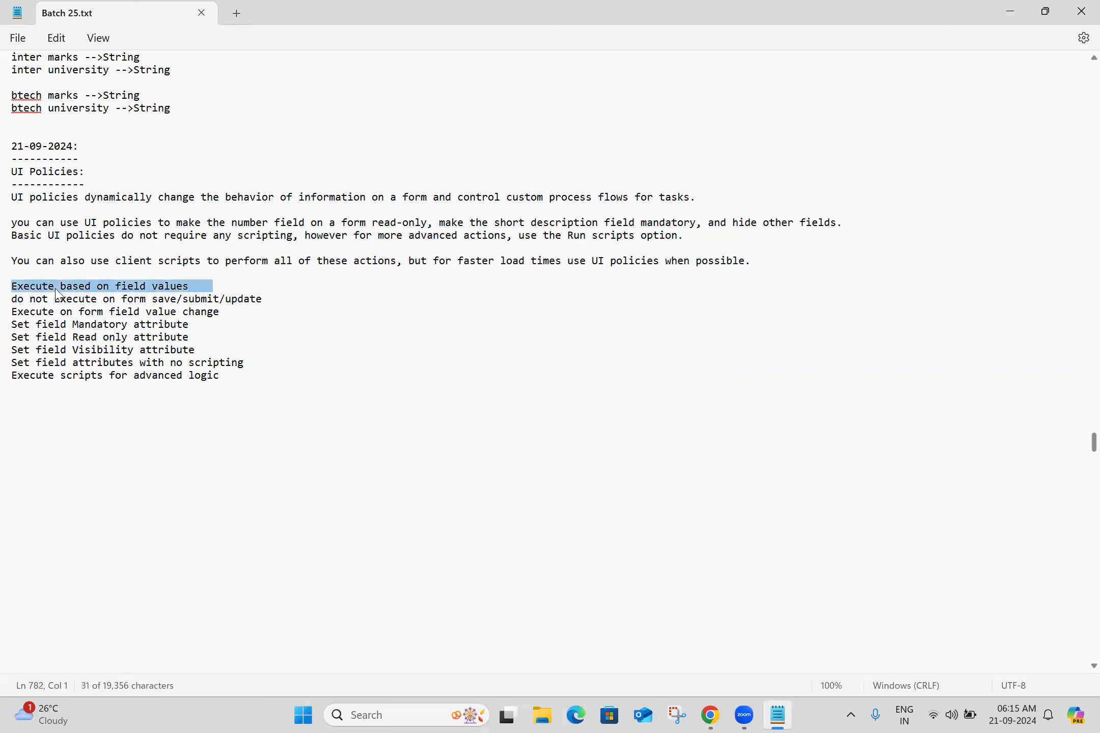
triple_click(102, 302)
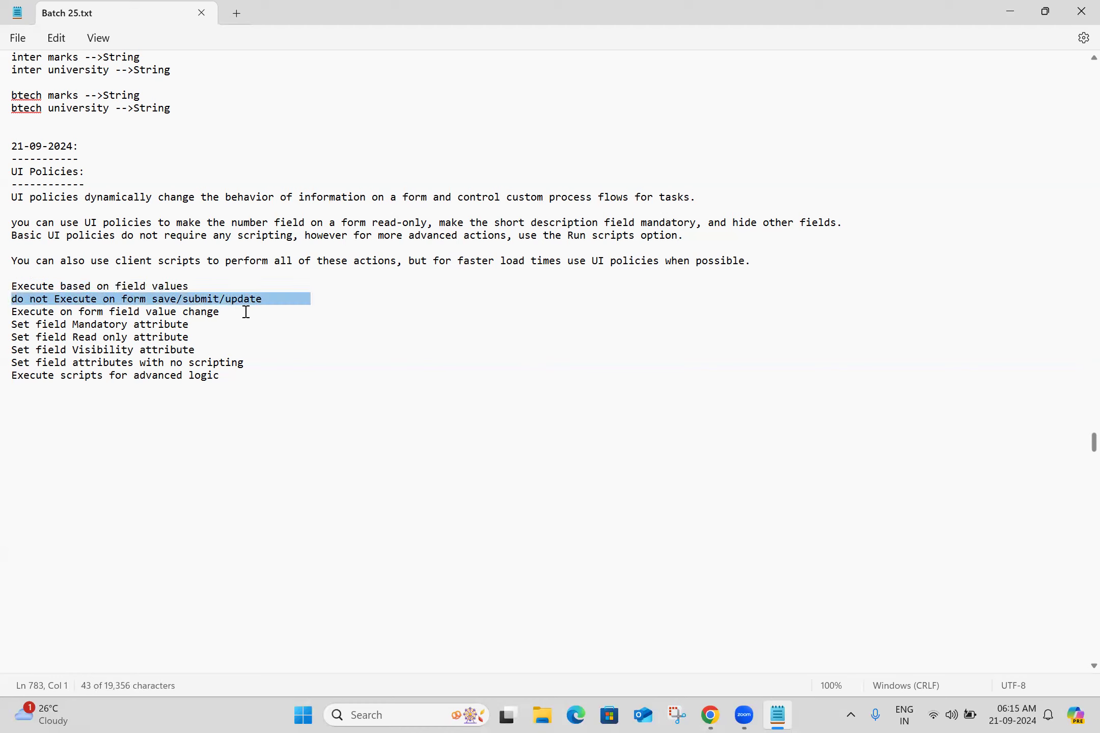
triple_click(170, 315)
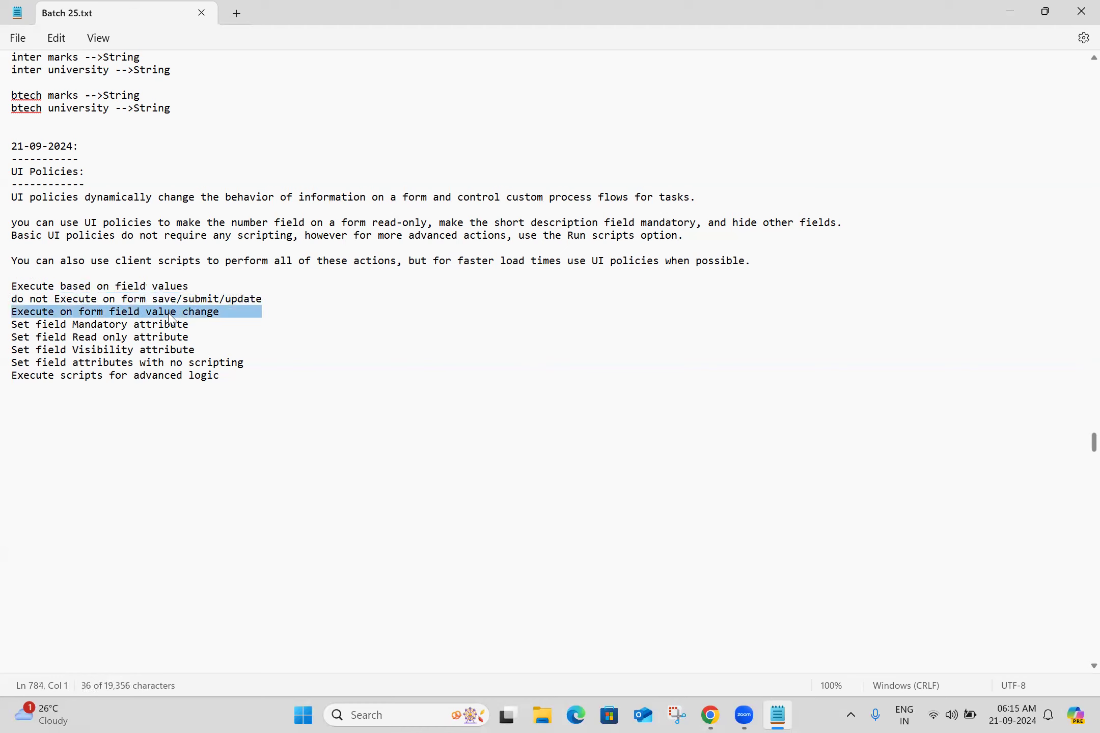
triple_click(182, 329)
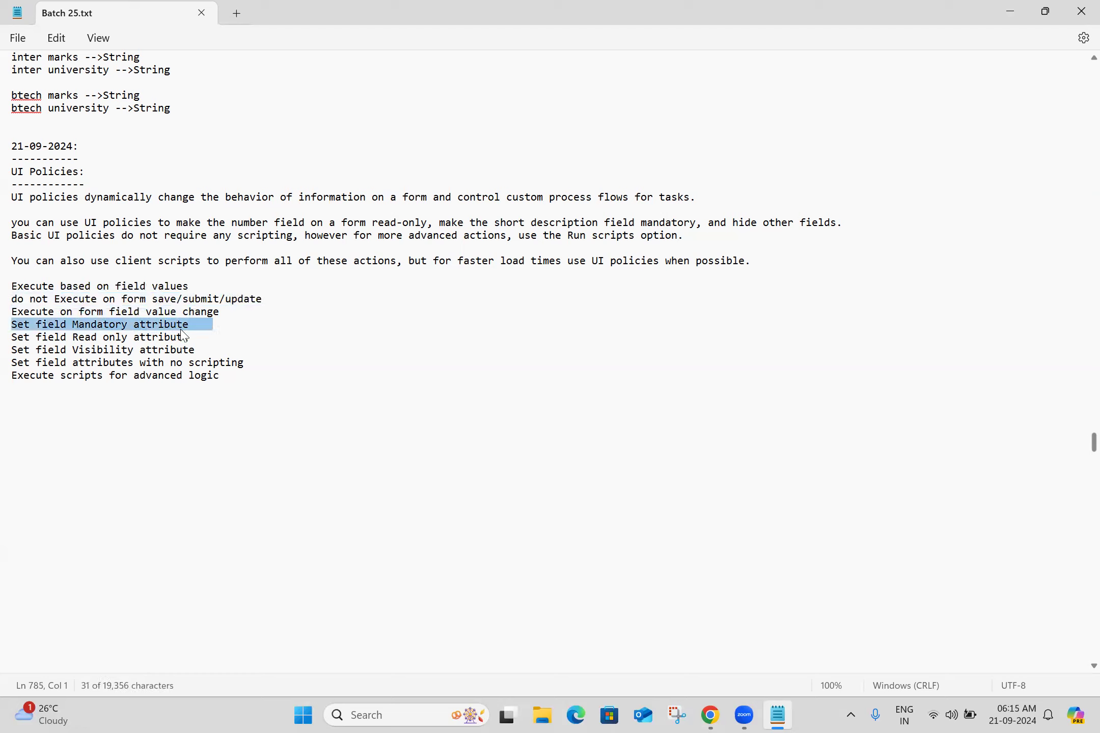
triple_click(88, 339)
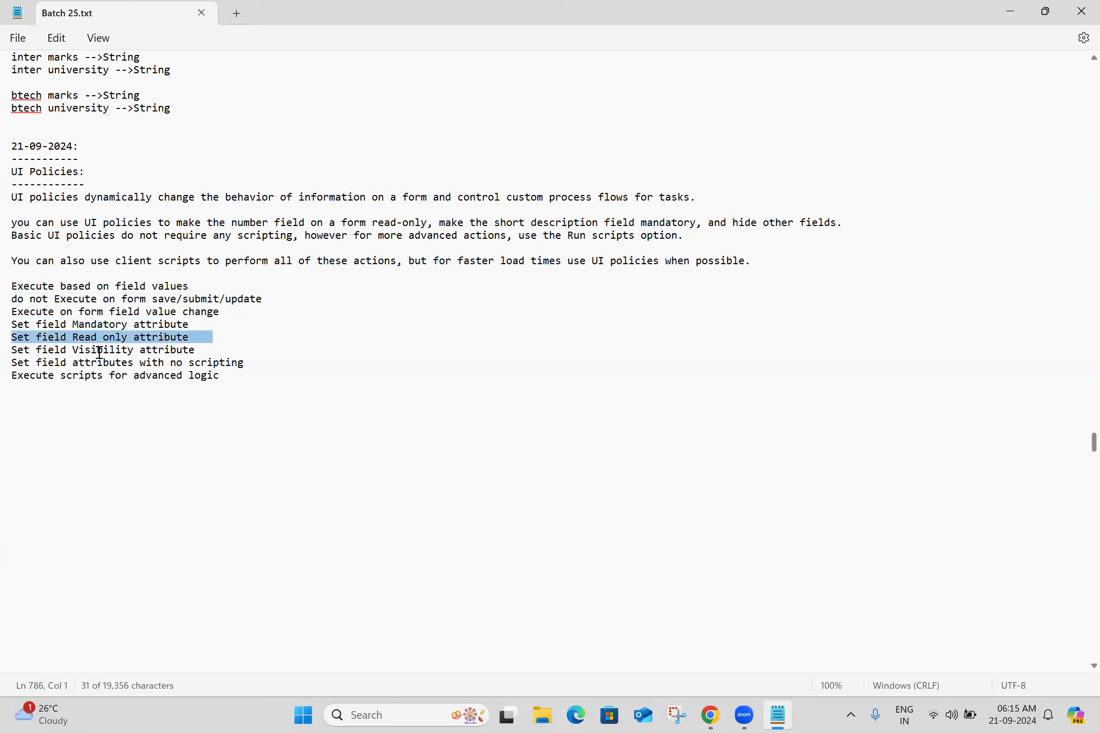
triple_click(94, 351)
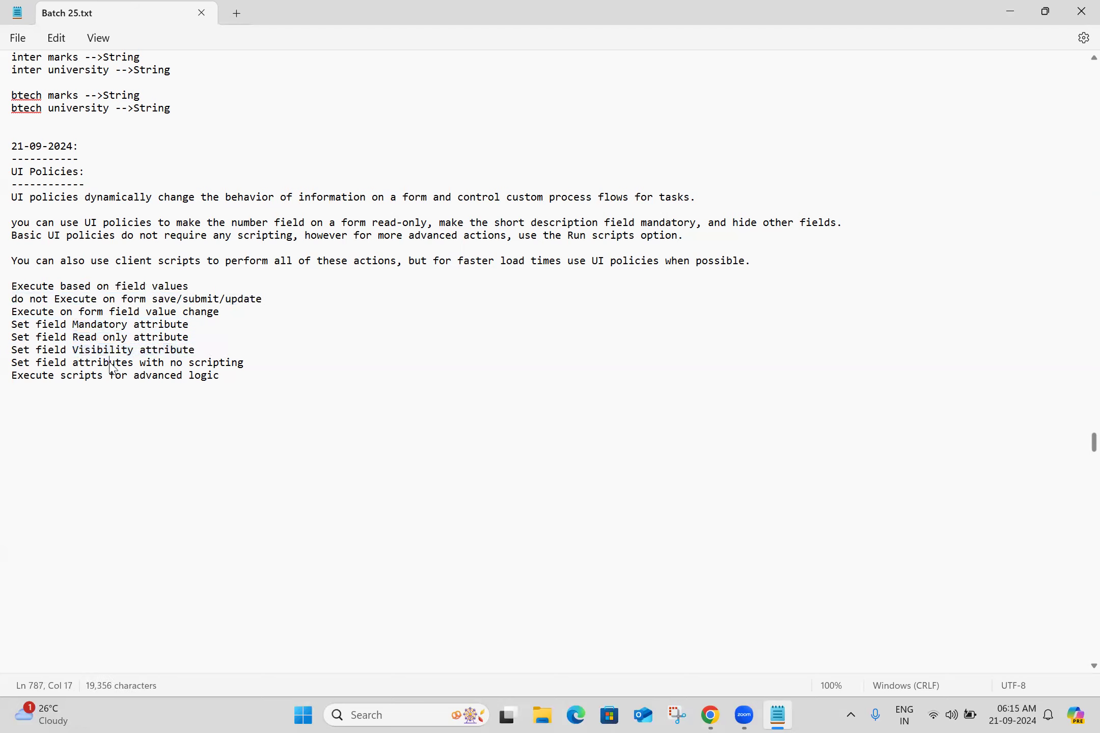
triple_click(110, 366)
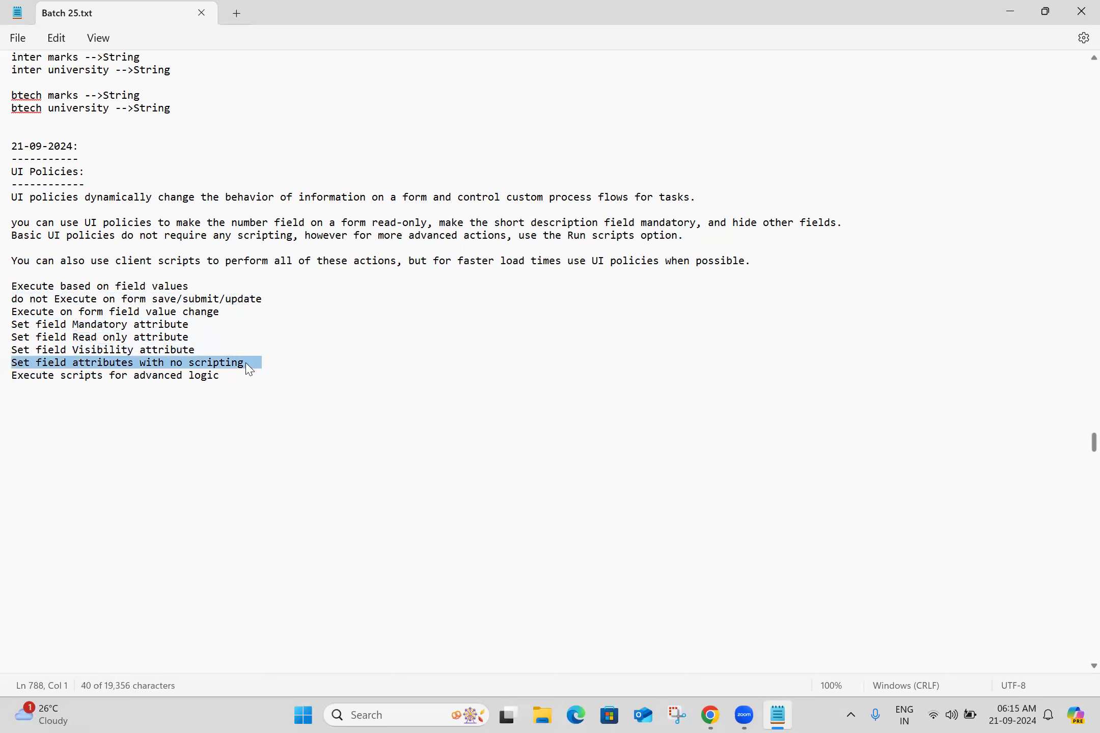
triple_click(149, 379)
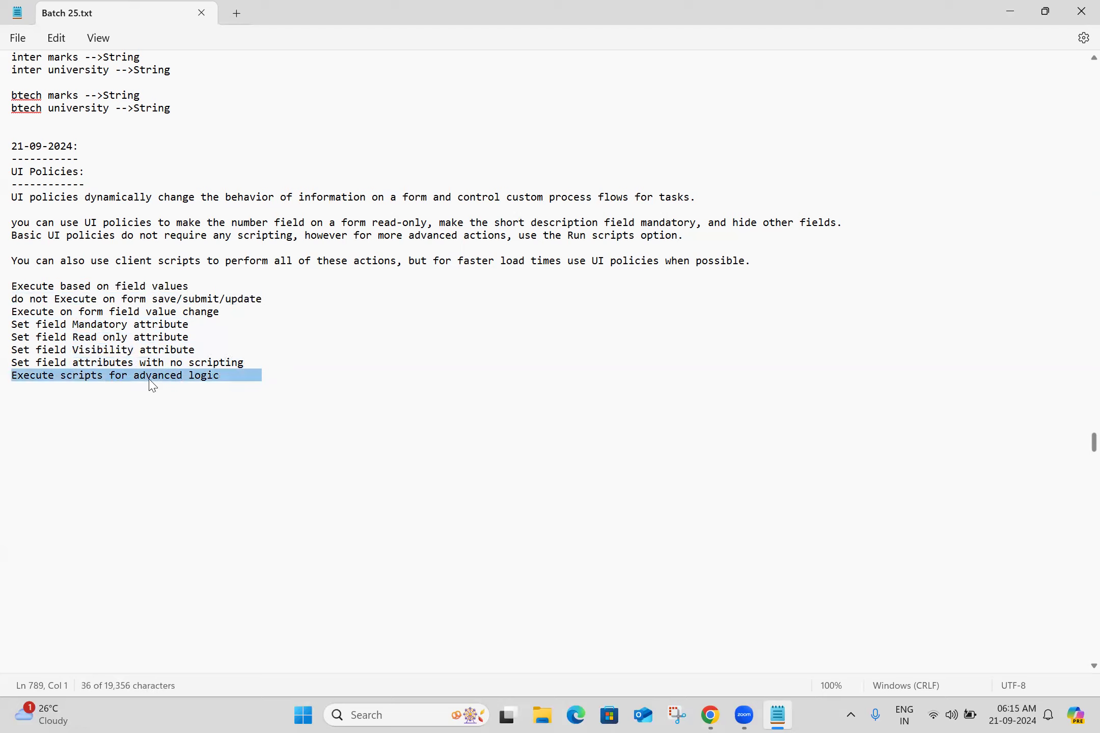
Copy the criterion "Execute on form load" from the Client Scripts vs. UI Policies article onto a new line in the notes
left_click(234, 379)
key("Return")
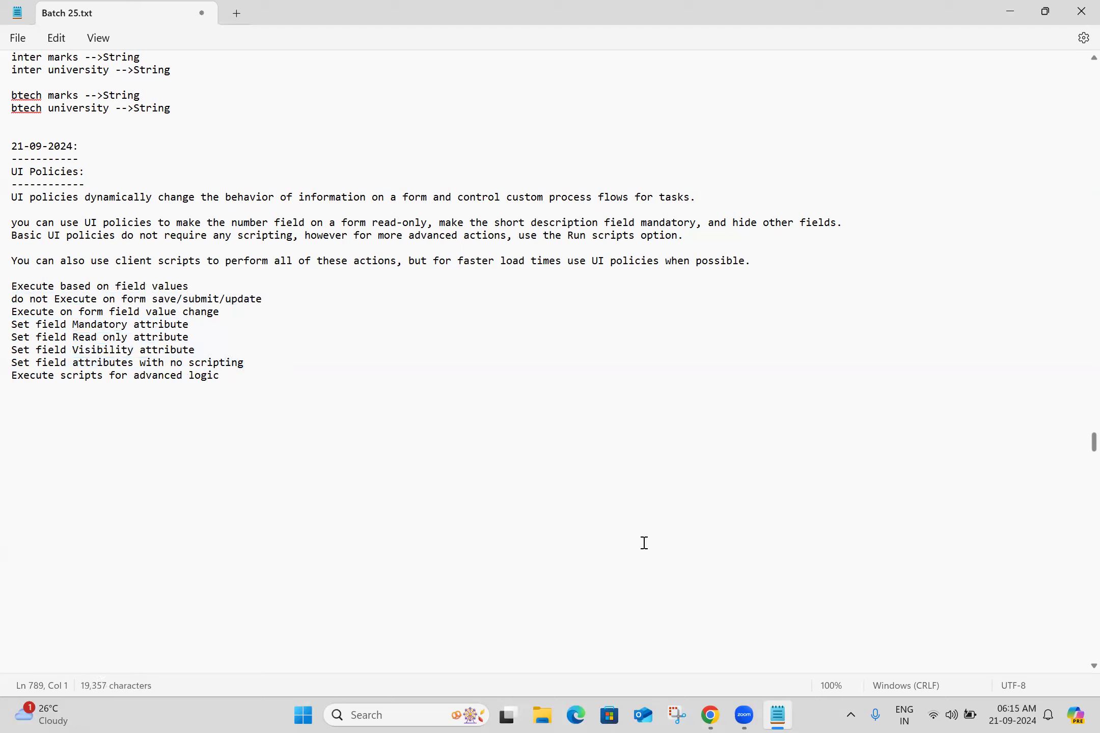
left_click(712, 715)
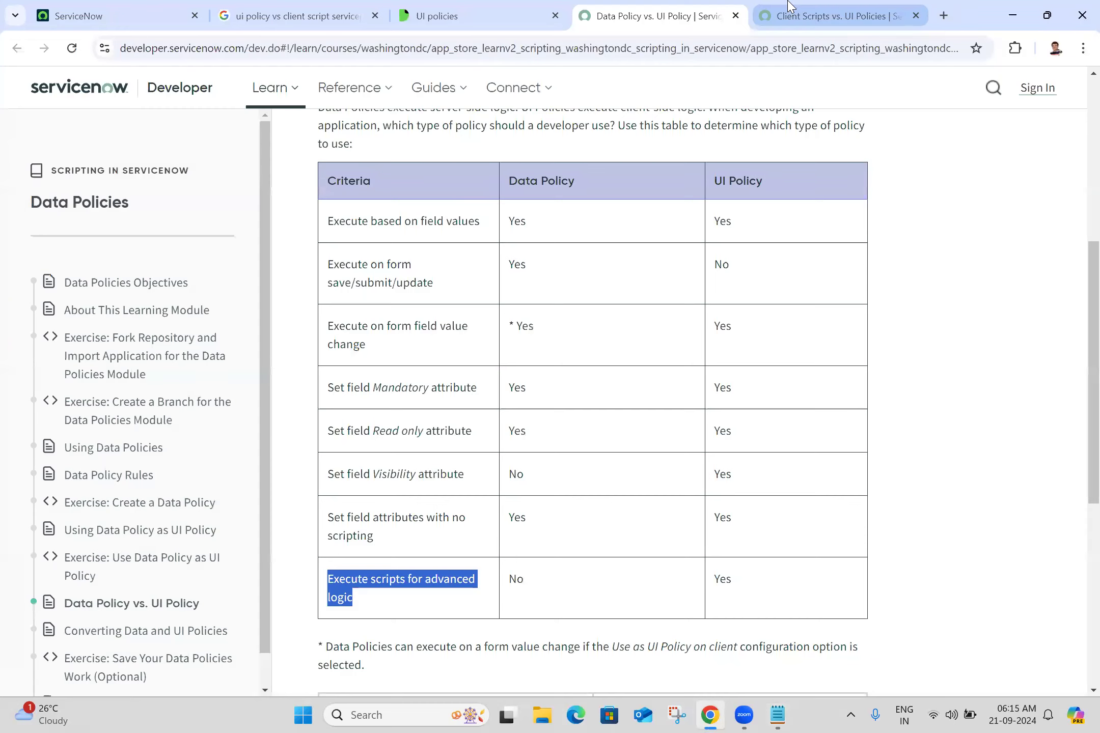
left_click(789, 6)
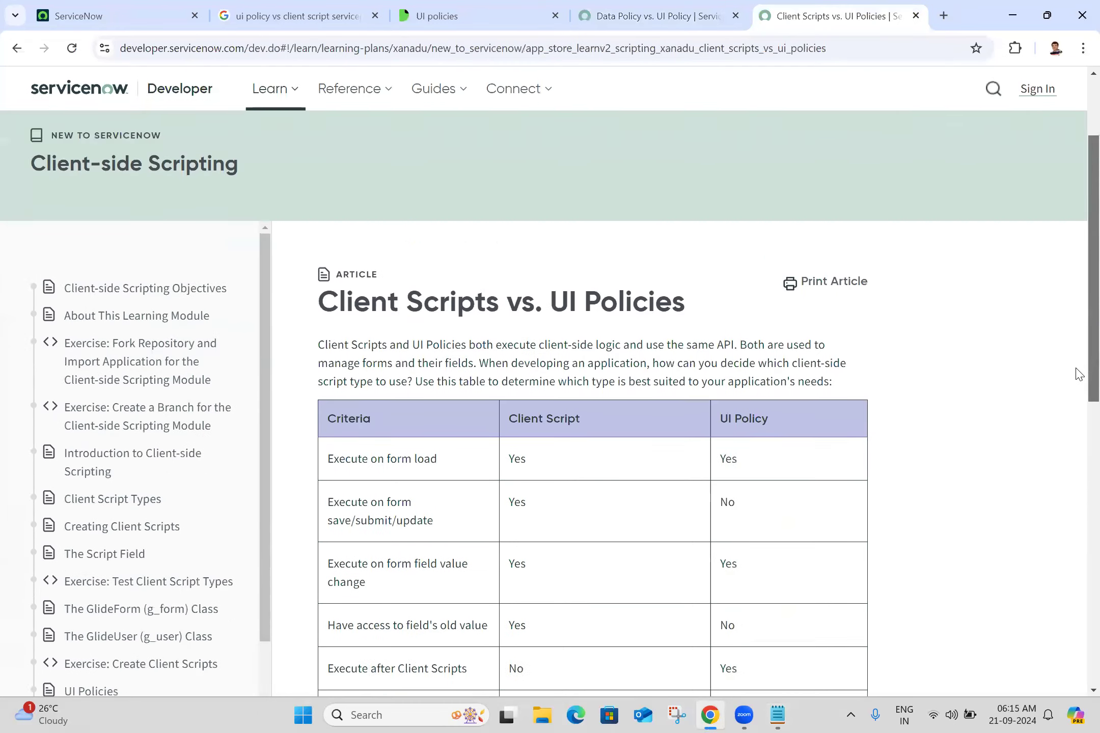
scroll(1076, 387, "down", 3)
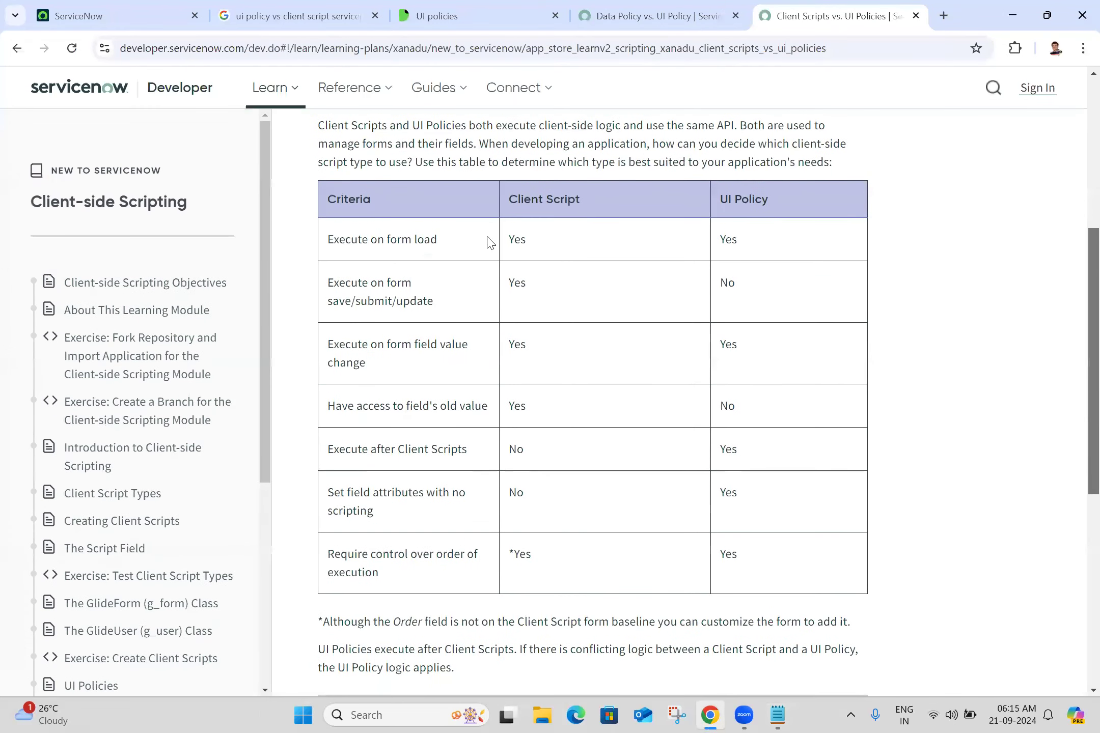
left_click(776, 714)
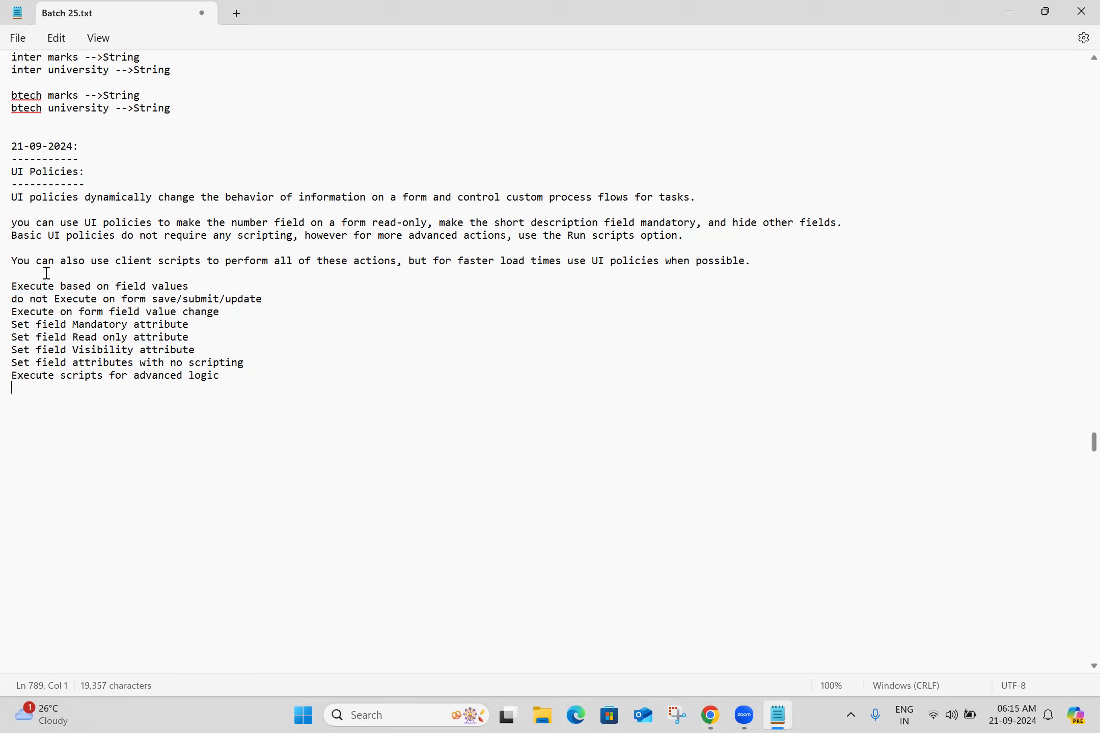
triple_click(59, 313)
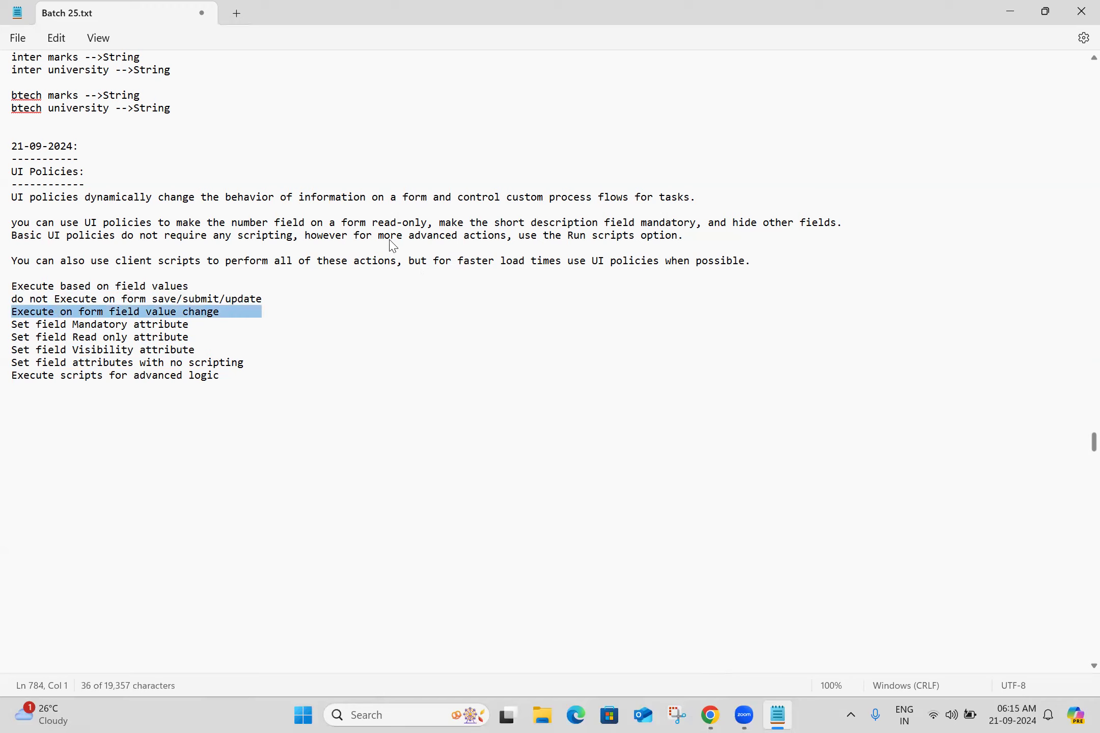
key("alt+Tab")
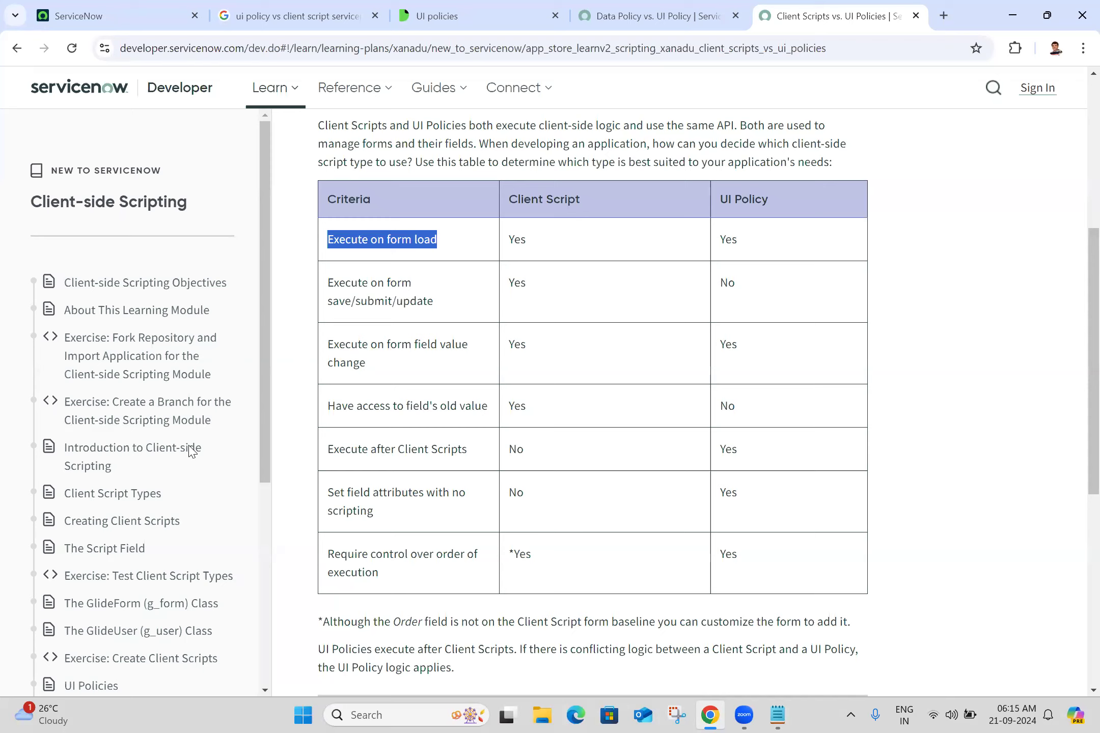
key("alt+Tab")
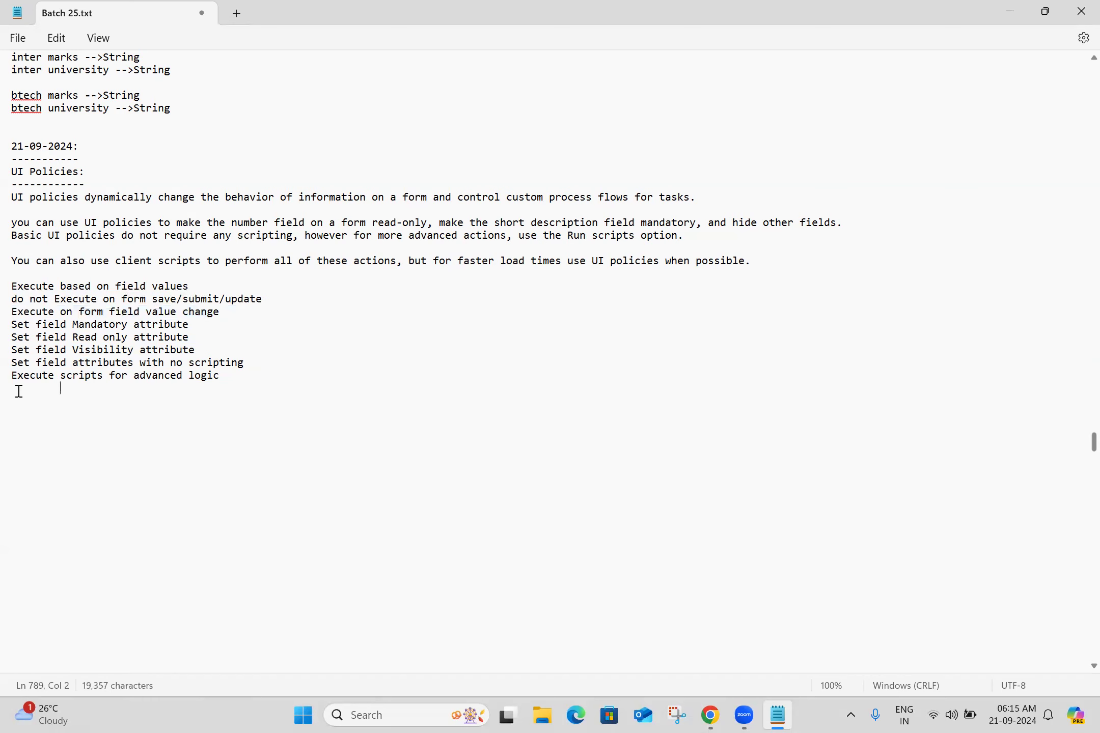
type("Execute on form load")
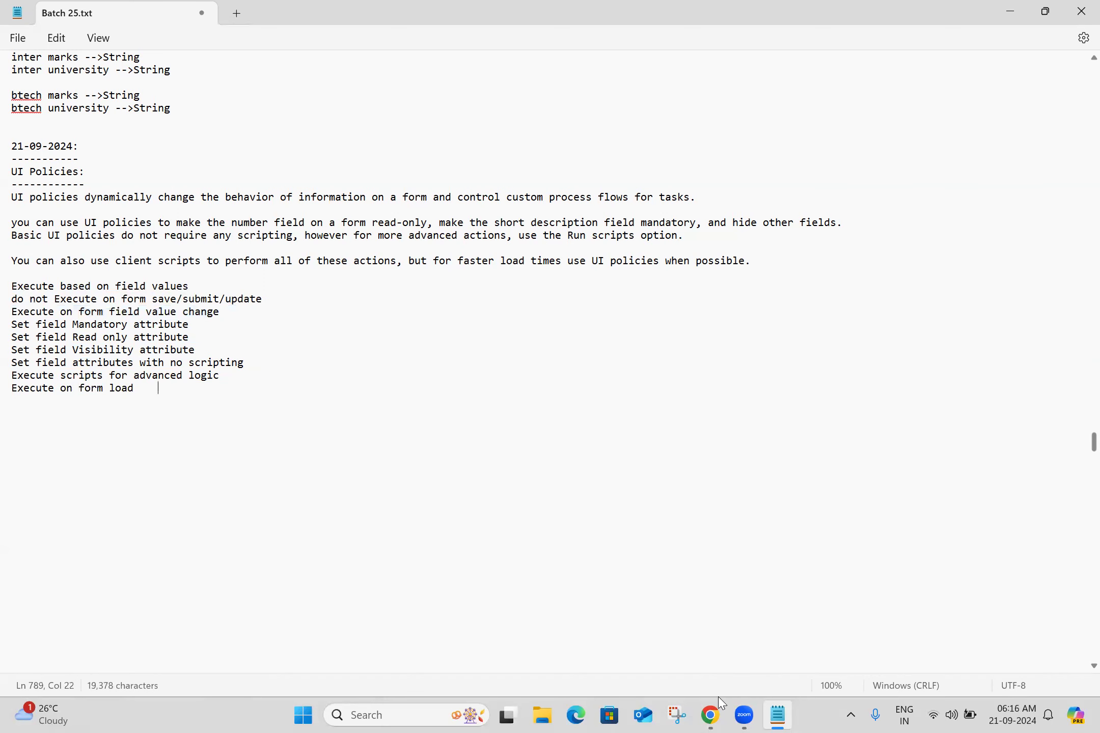
Copy "Have access to field's old value" onto a new line in the notes, prefixed with "Do not "
left_click(711, 715)
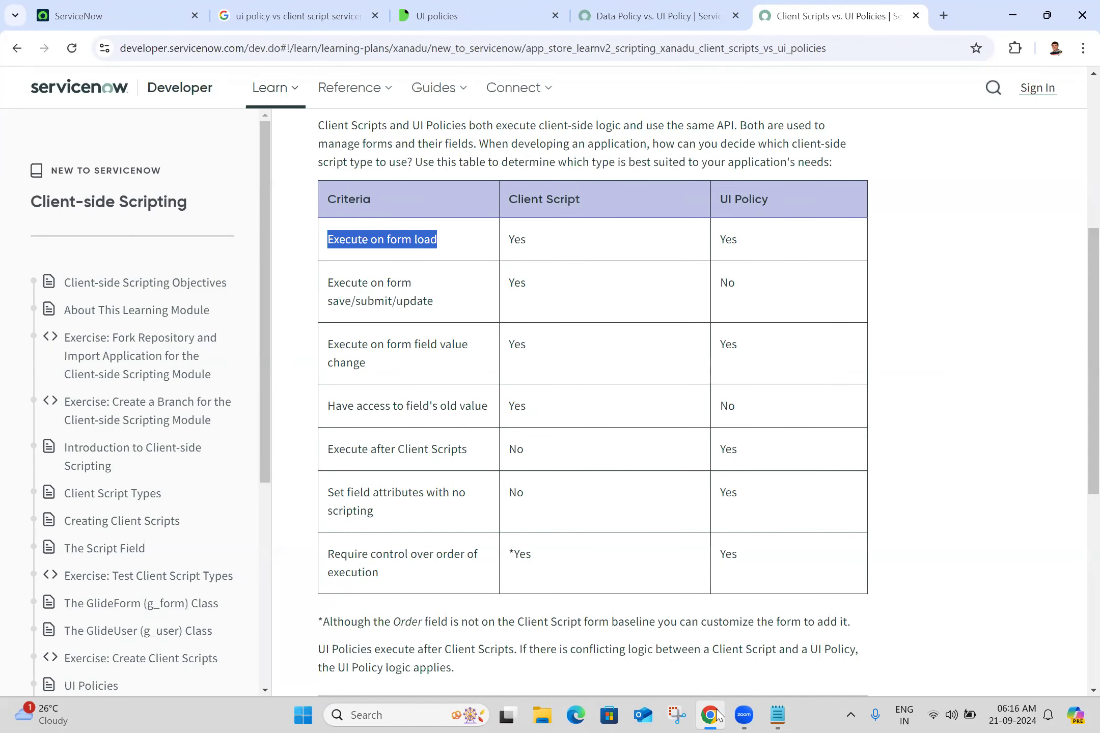
left_click(790, 715)
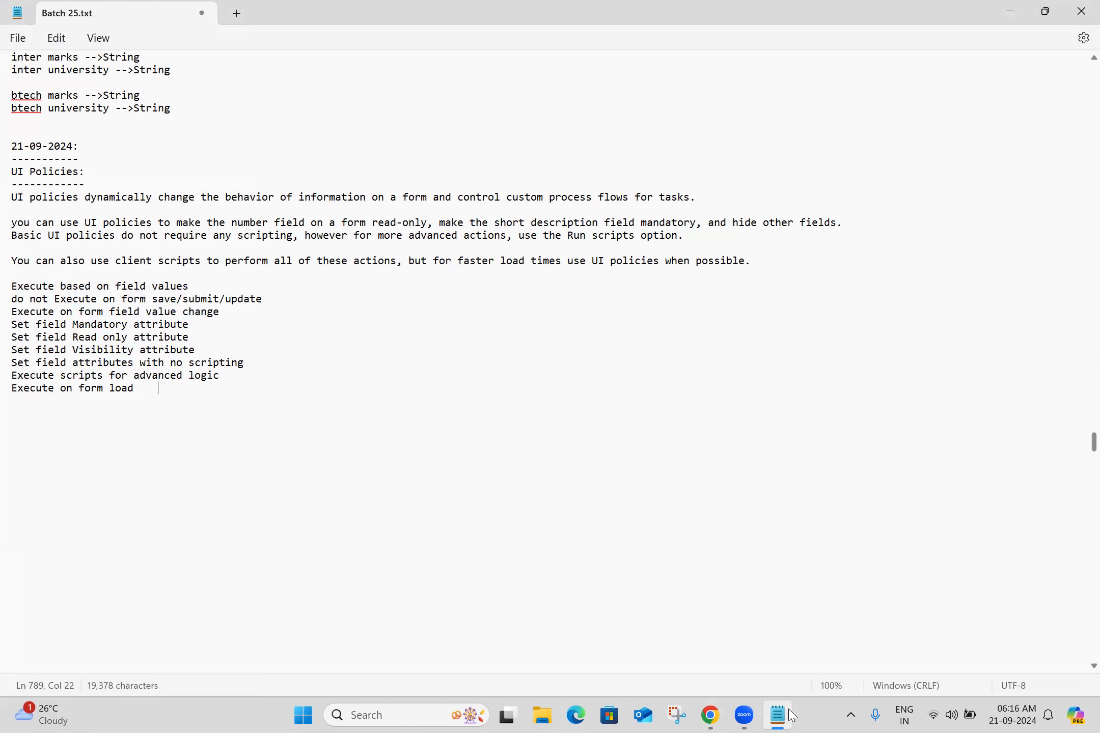
key("alt+Tab")
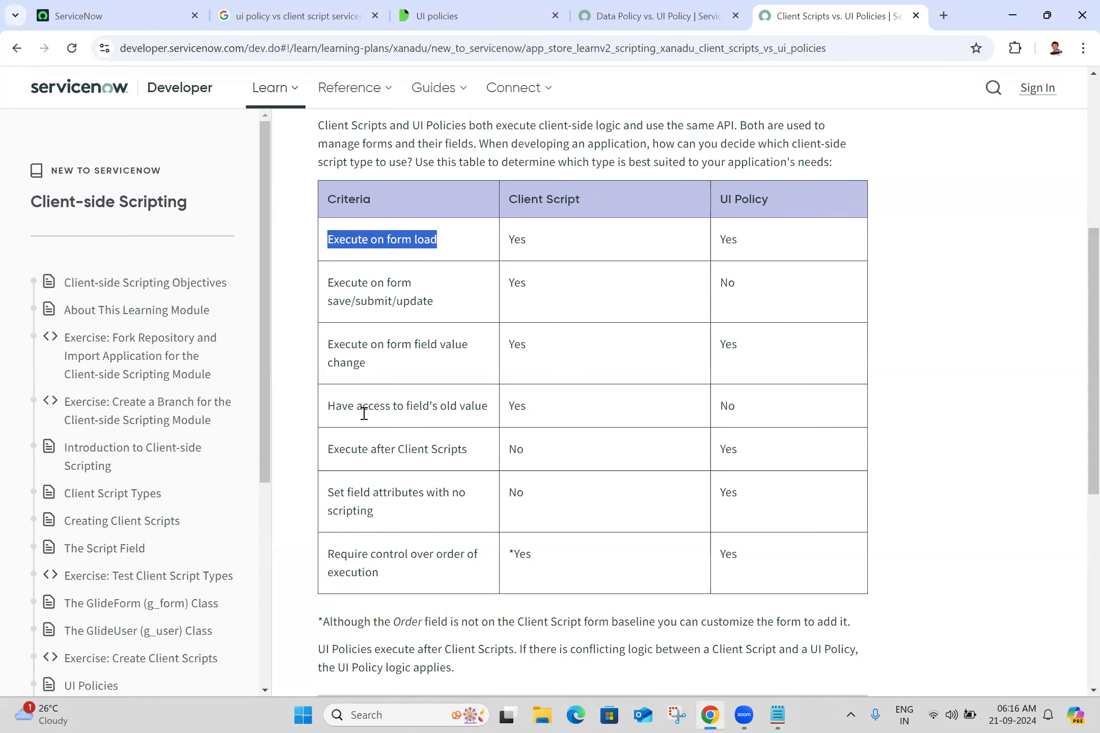
triple_click(373, 406)
key("ctrl+c")
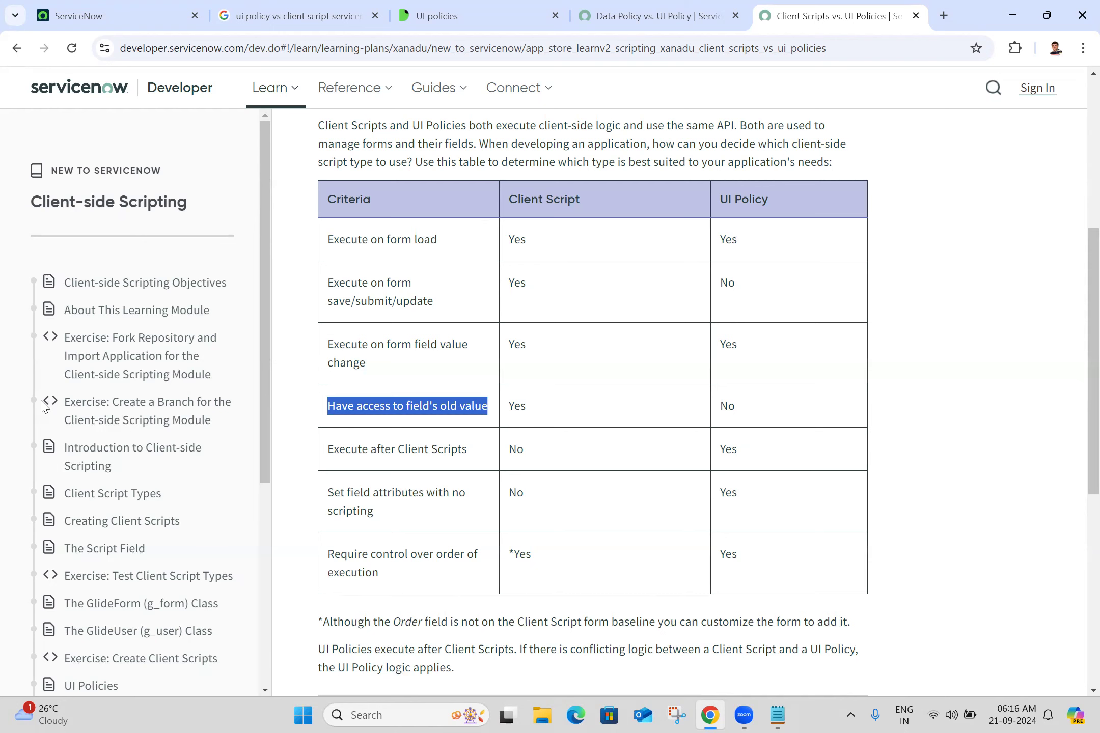
key("alt+Tab")
key("Return")
key("ctrl+v")
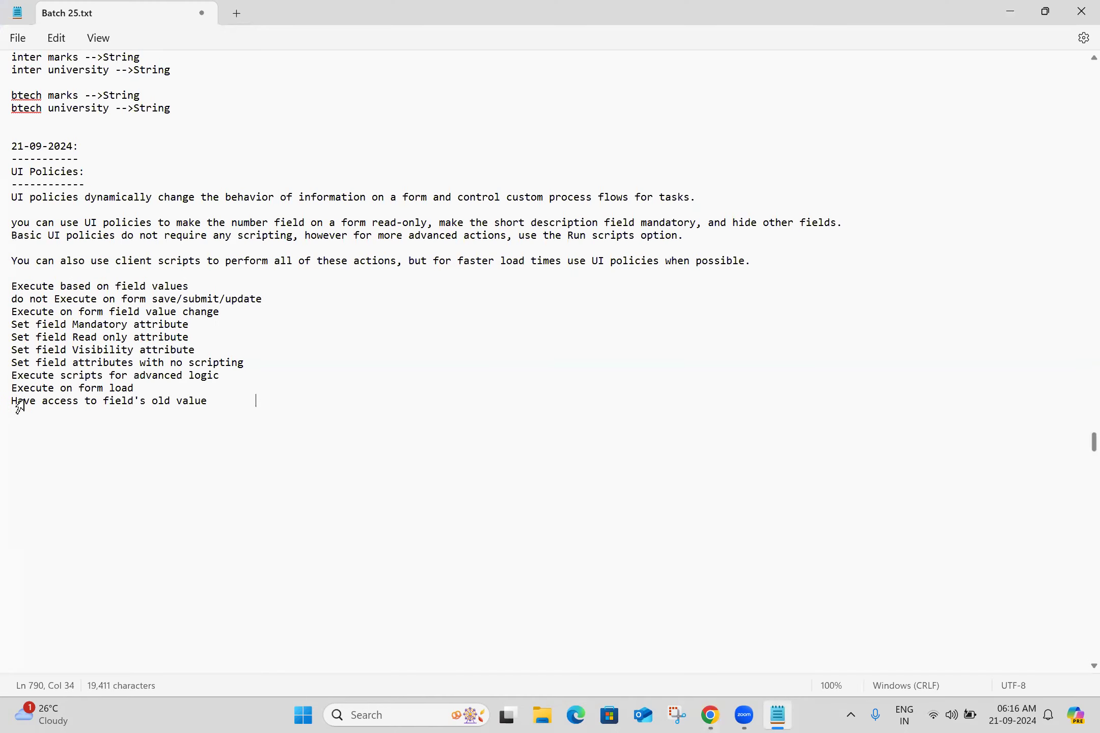
left_click(12, 401)
type("Do not")
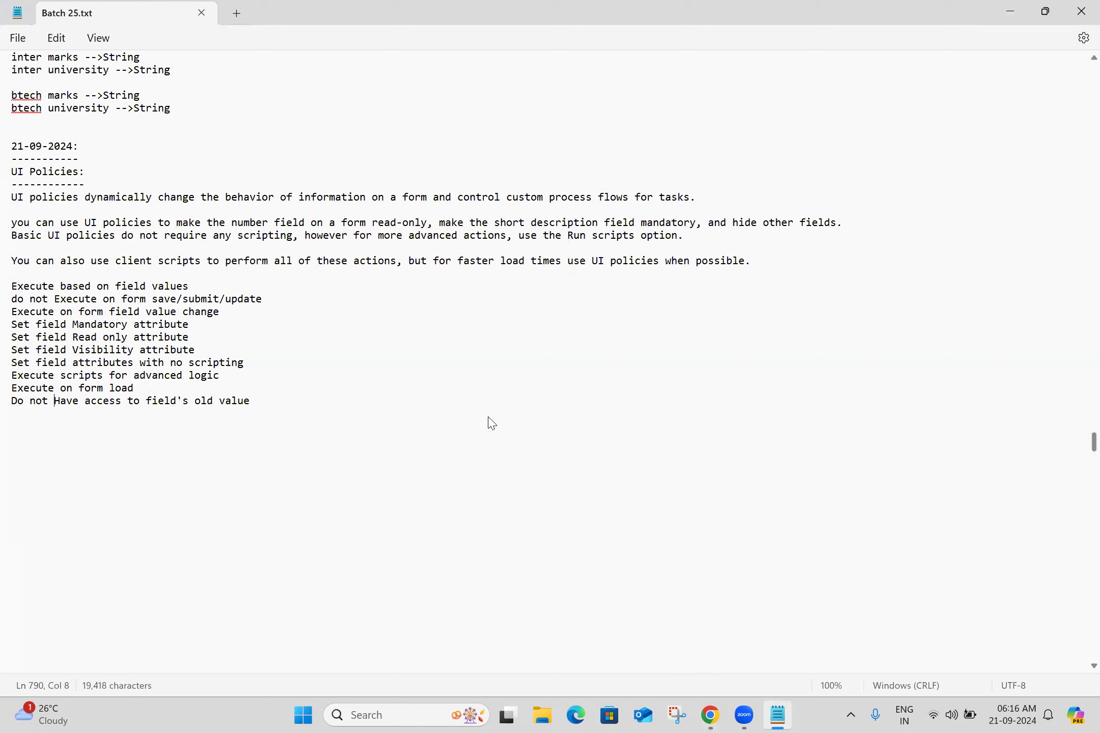
Copy the criterion "Execute after Client Scripts" onto a new line in the notes
key("alt+Tab")
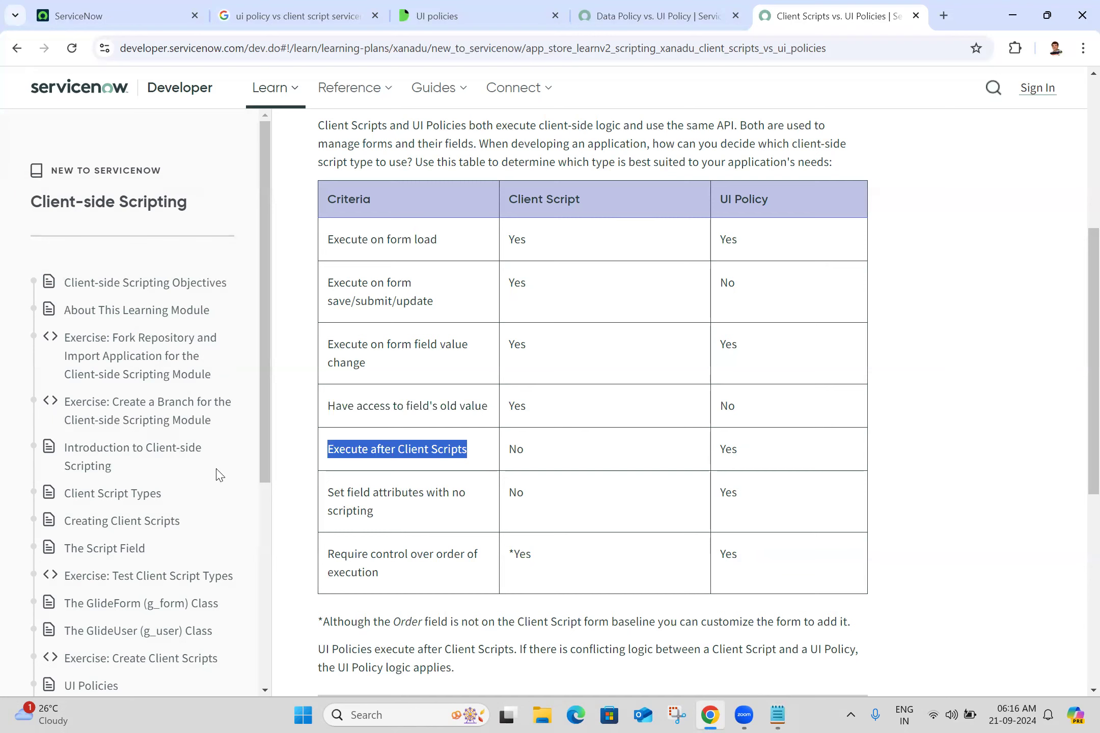
key("alt+Tab")
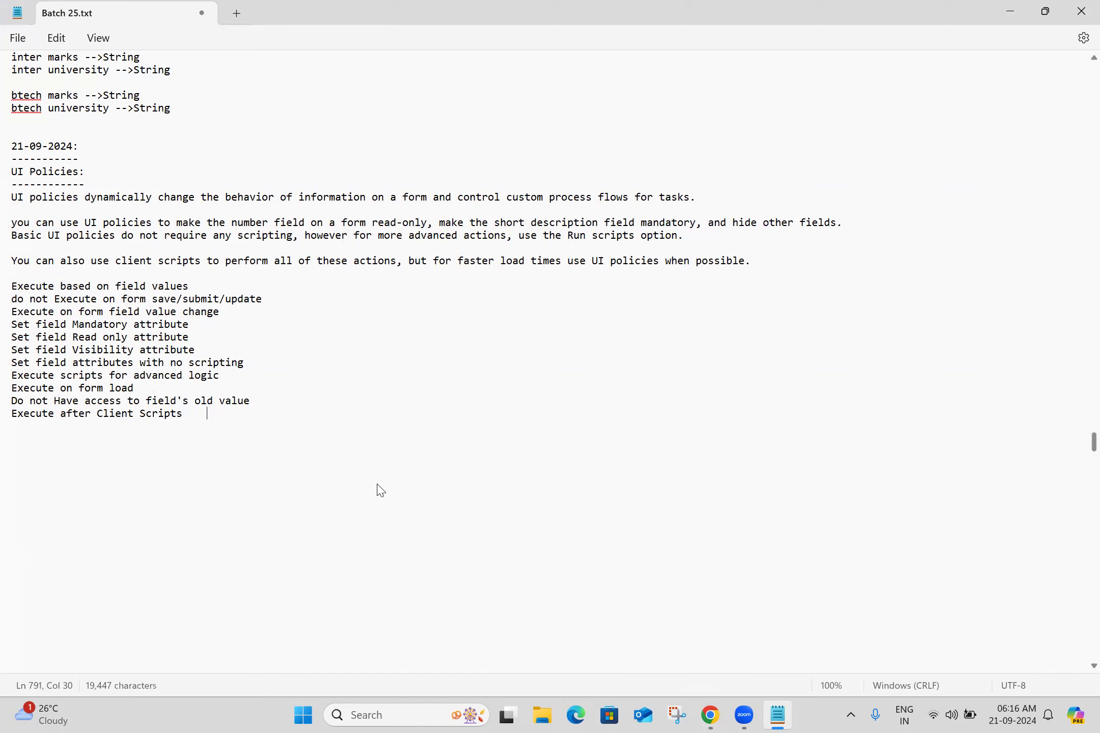
key("alt+Tab")
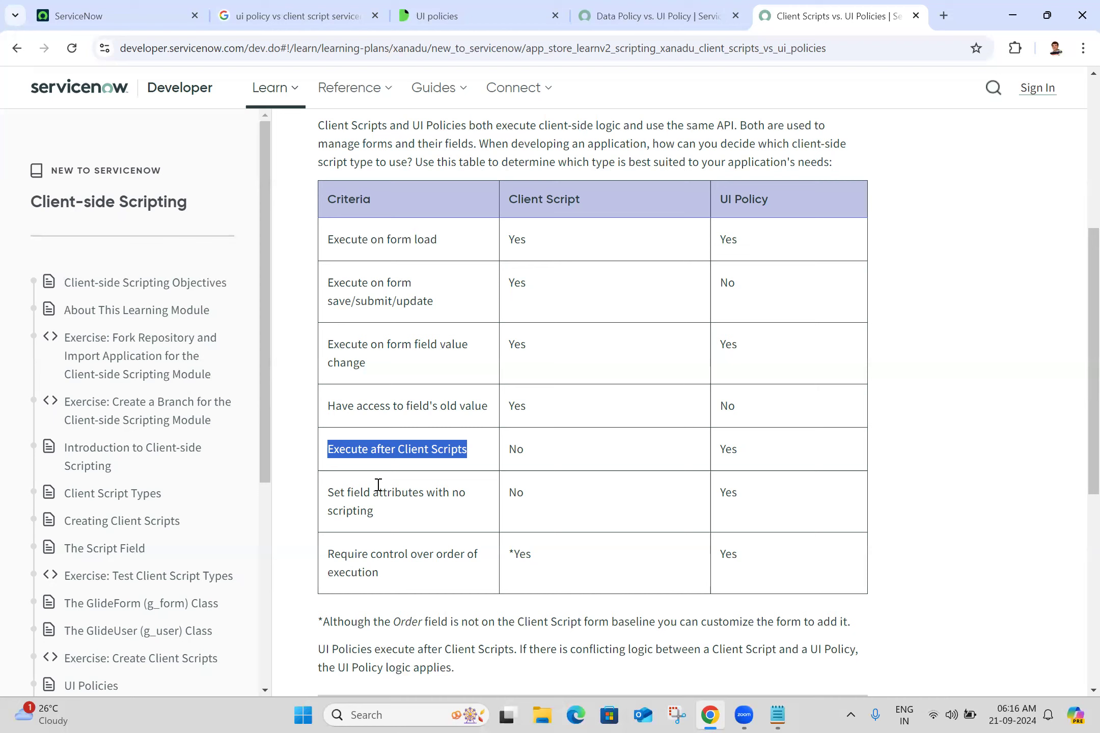
left_click(776, 715)
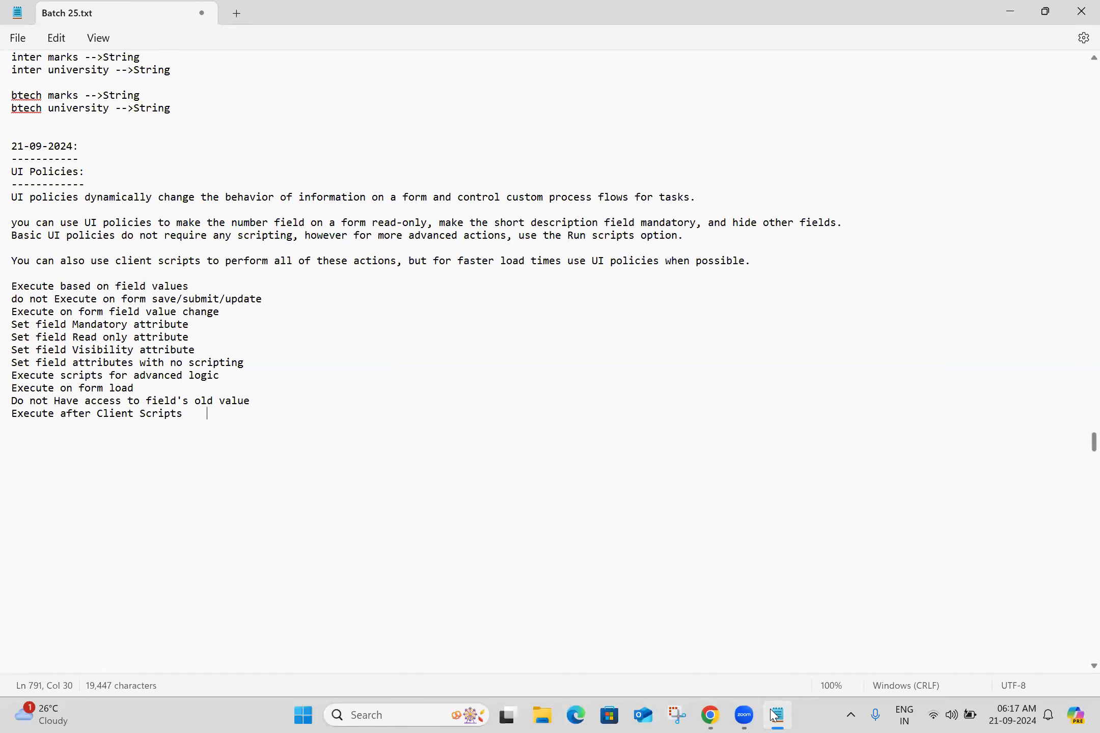
left_click(776, 715)
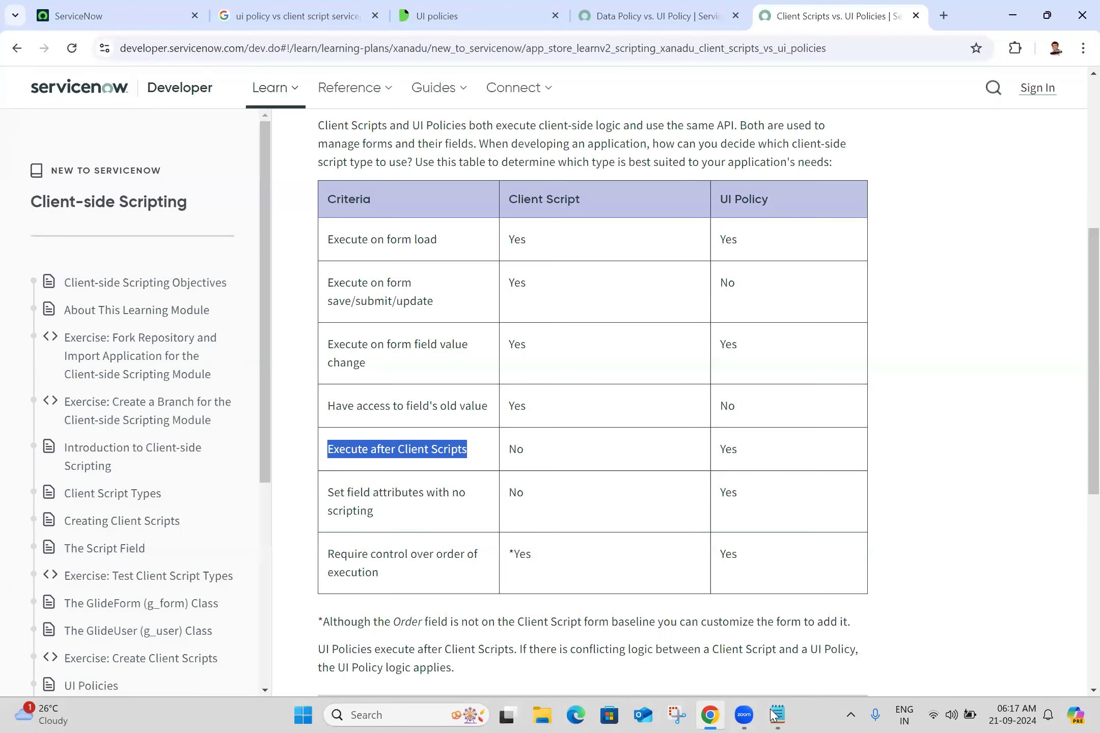
Copy "Require control over order of execution" onto a new line in the notes and save the file
triple_click(399, 504)
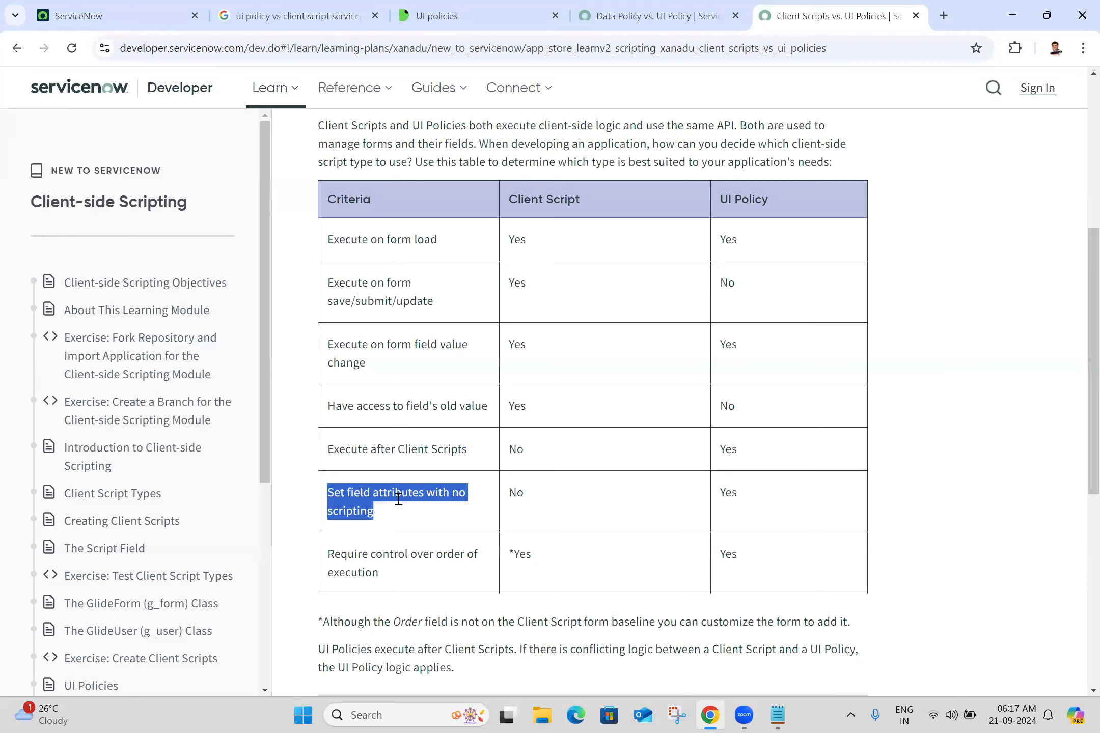
left_click(396, 560)
triple_click(397, 560)
key("ctrl+c")
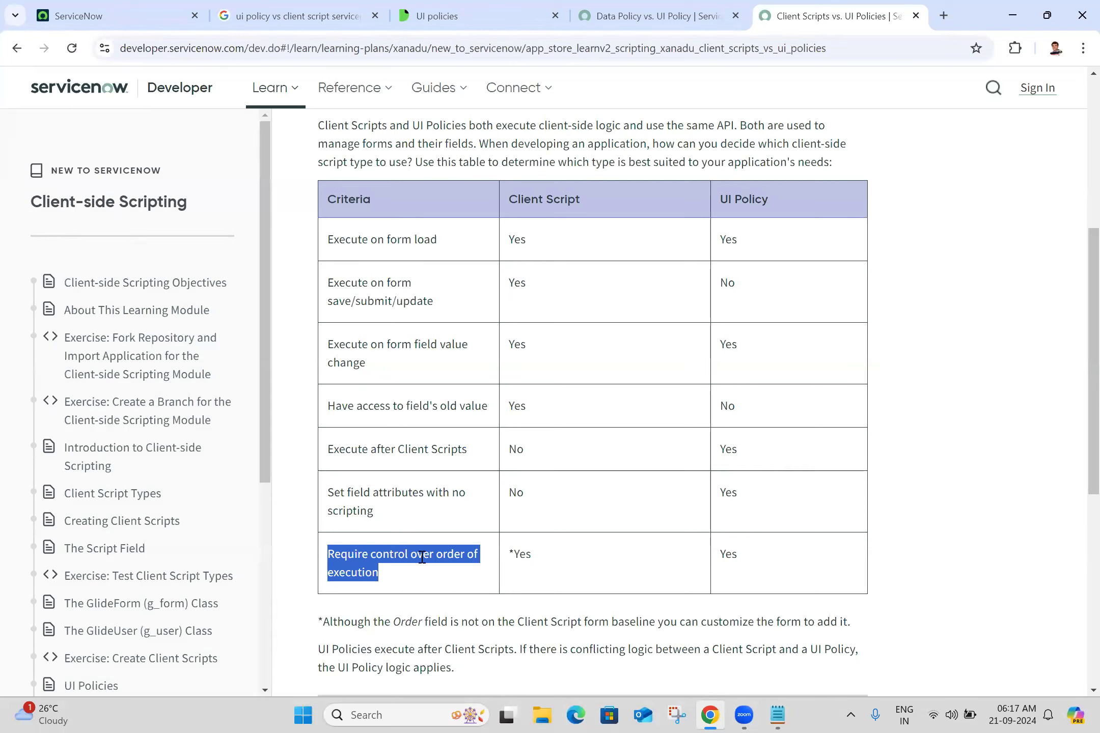
left_click(776, 715)
key("Return")
key("ctrl+v")
key("Return")
key("ctrl+s")
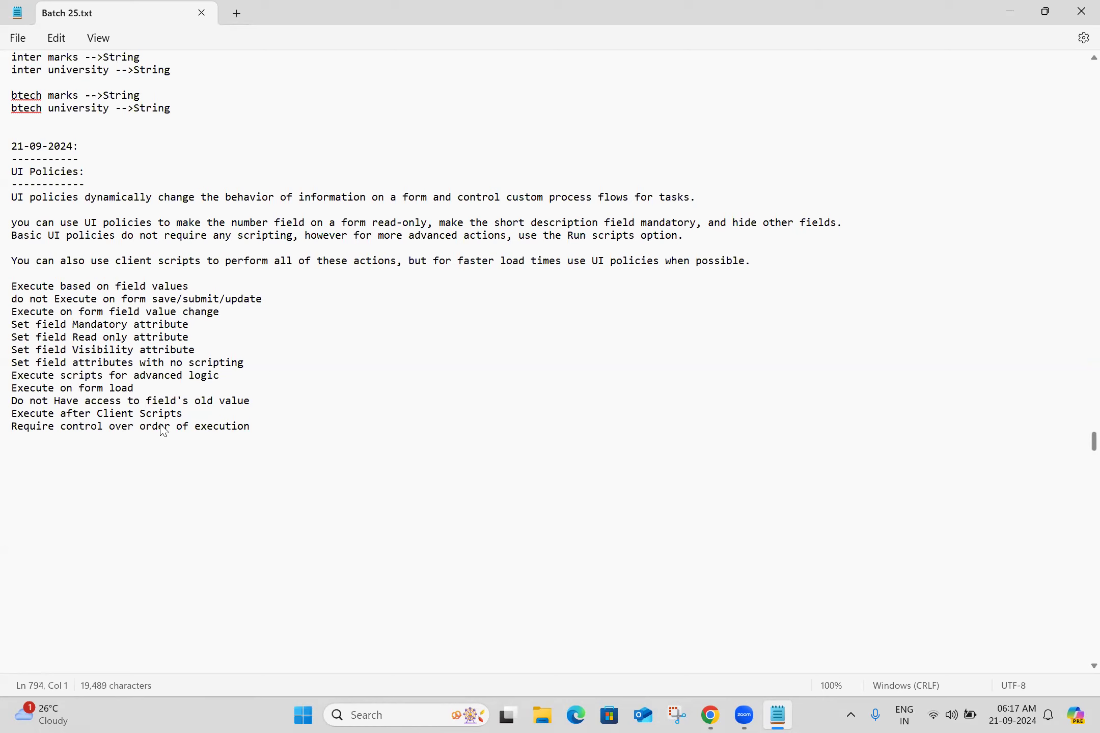
Move the "Do not Have access to field's old value" line to the end and add a blank line after the save/submit/update line
triple_click(256, 402)
key("ctrl+c")
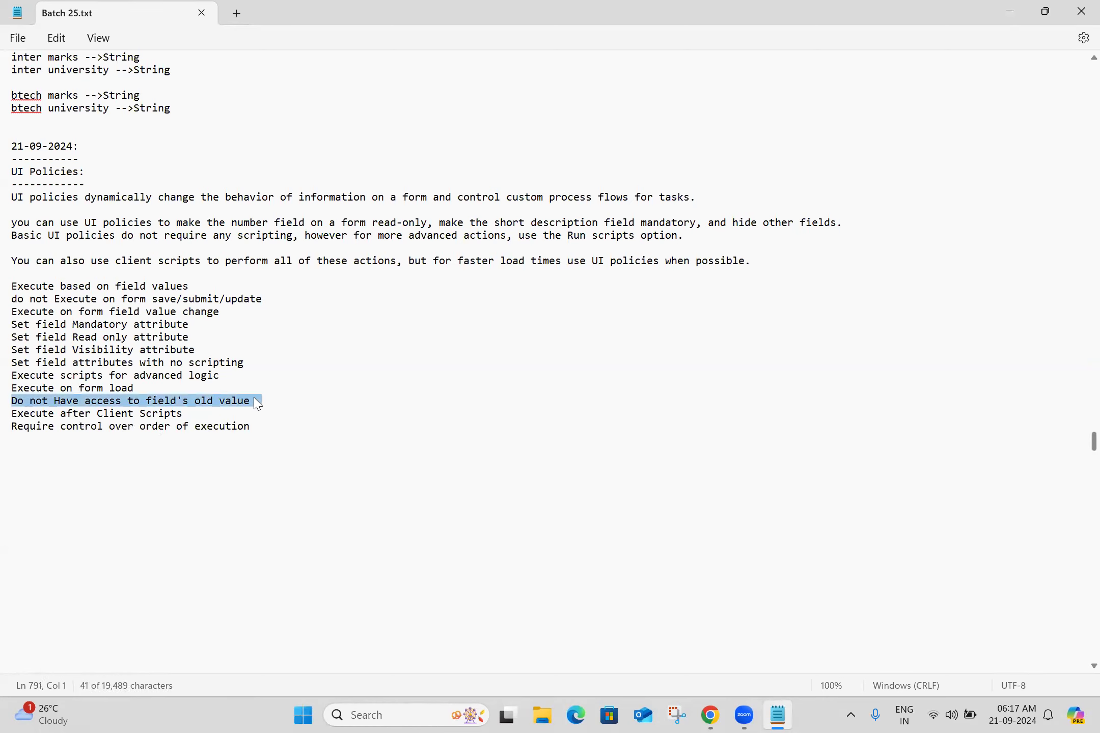
key("Delete")
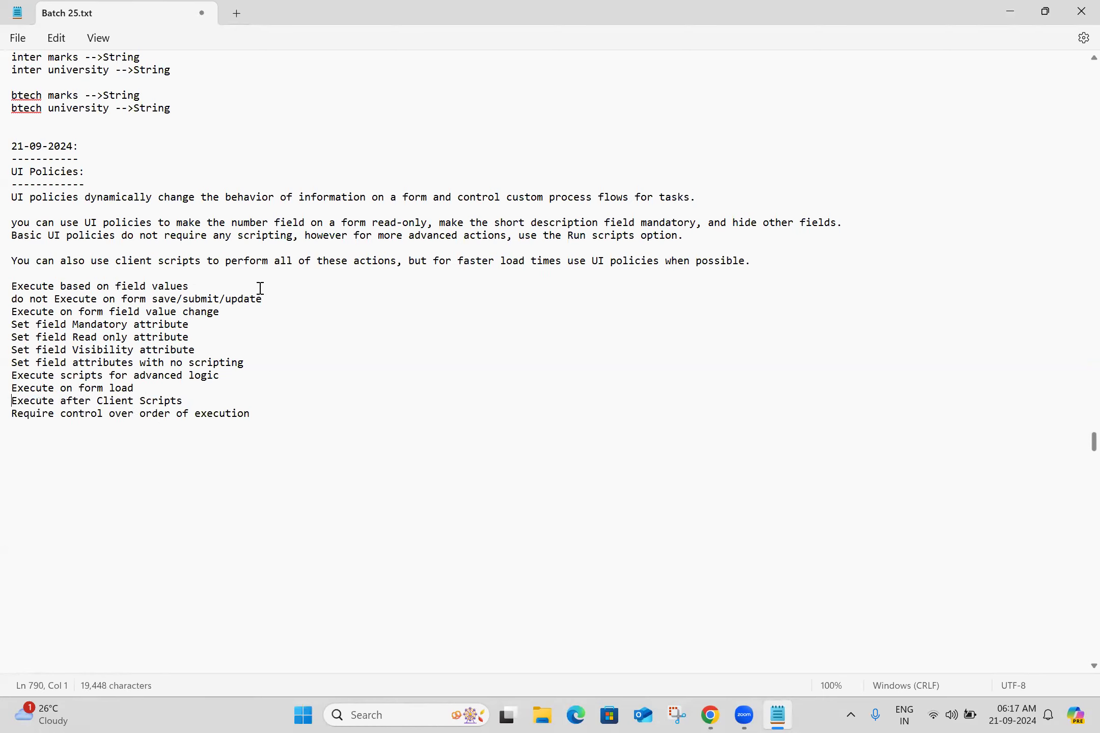
left_click(275, 305)
key("Return")
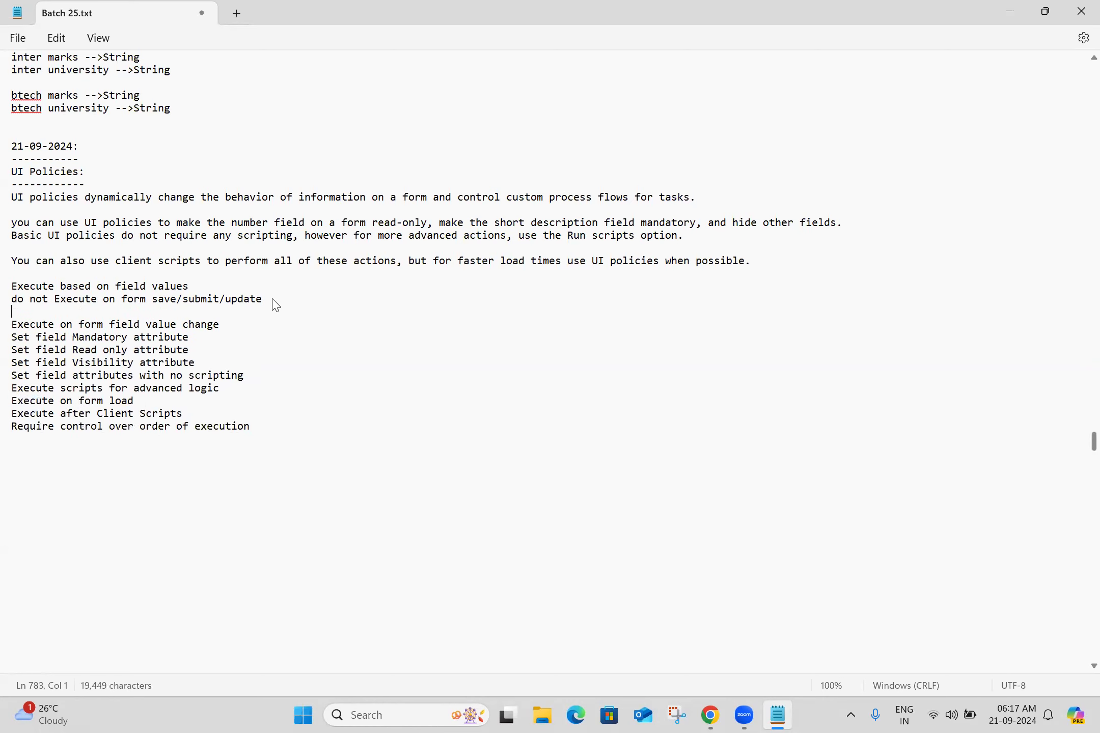
left_click(143, 441)
key("ctrl+v")
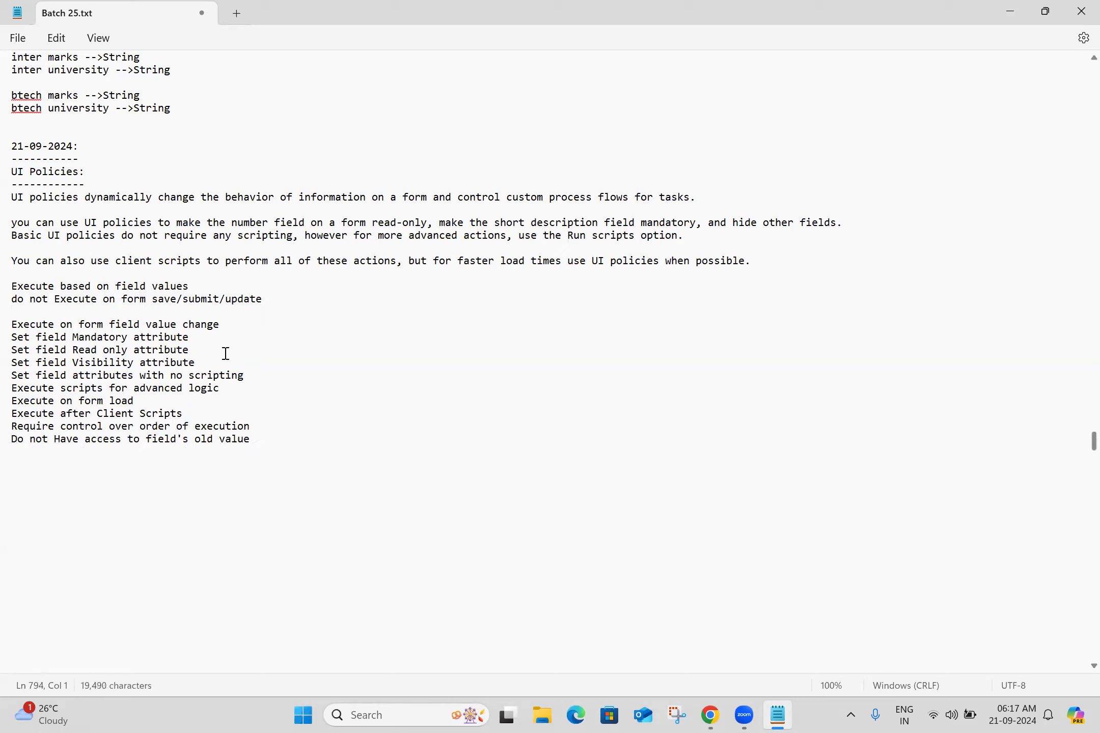
Move the "do not Execute on form save/submit/update" line to the end of the criteria list, close the gap, and save
triple_click(255, 298)
key("ctrl+c")
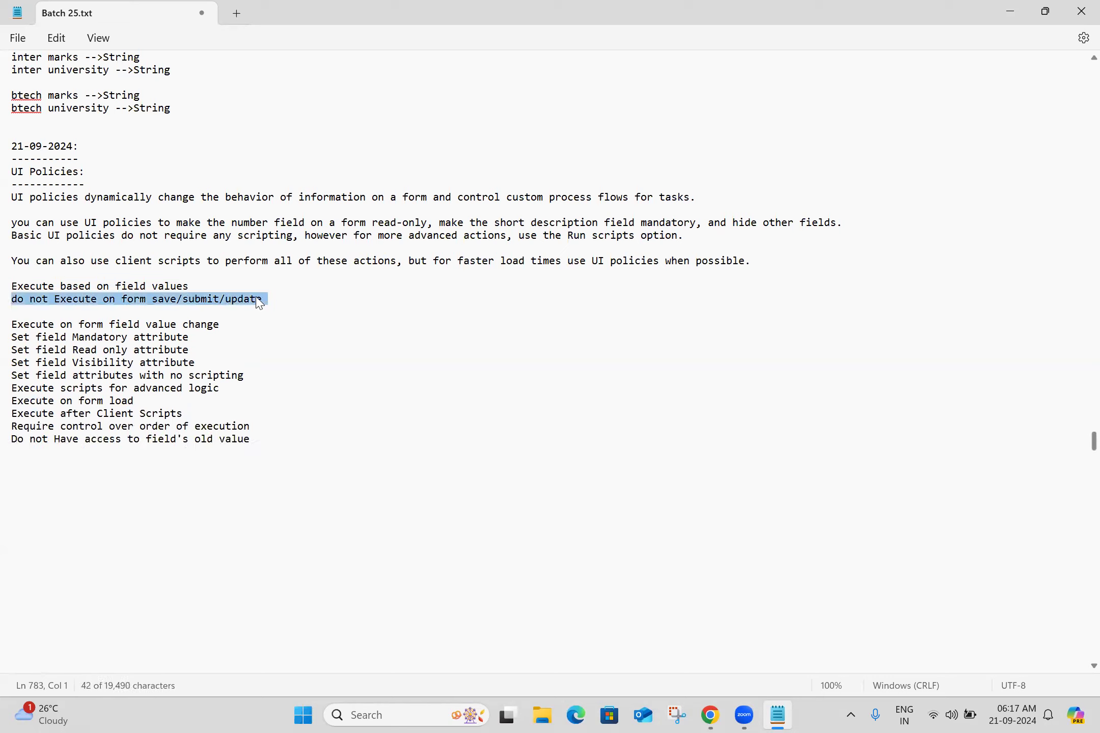
key("Delete")
left_click(75, 448)
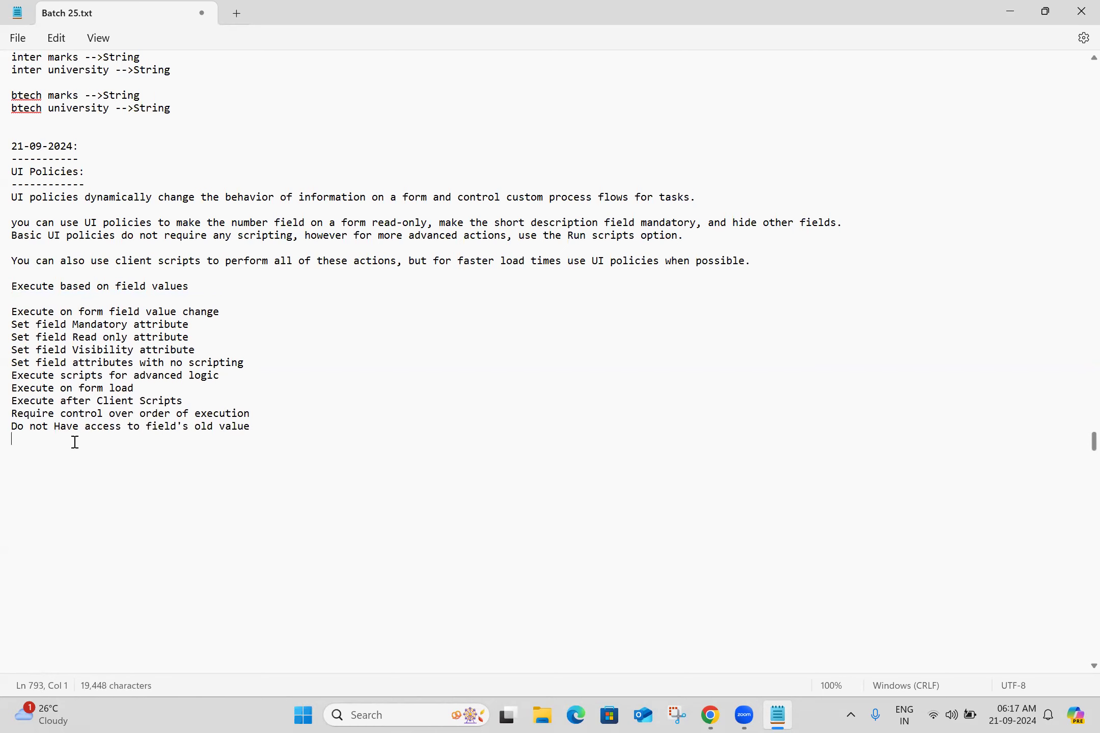
key("ctrl+v")
left_click(64, 301)
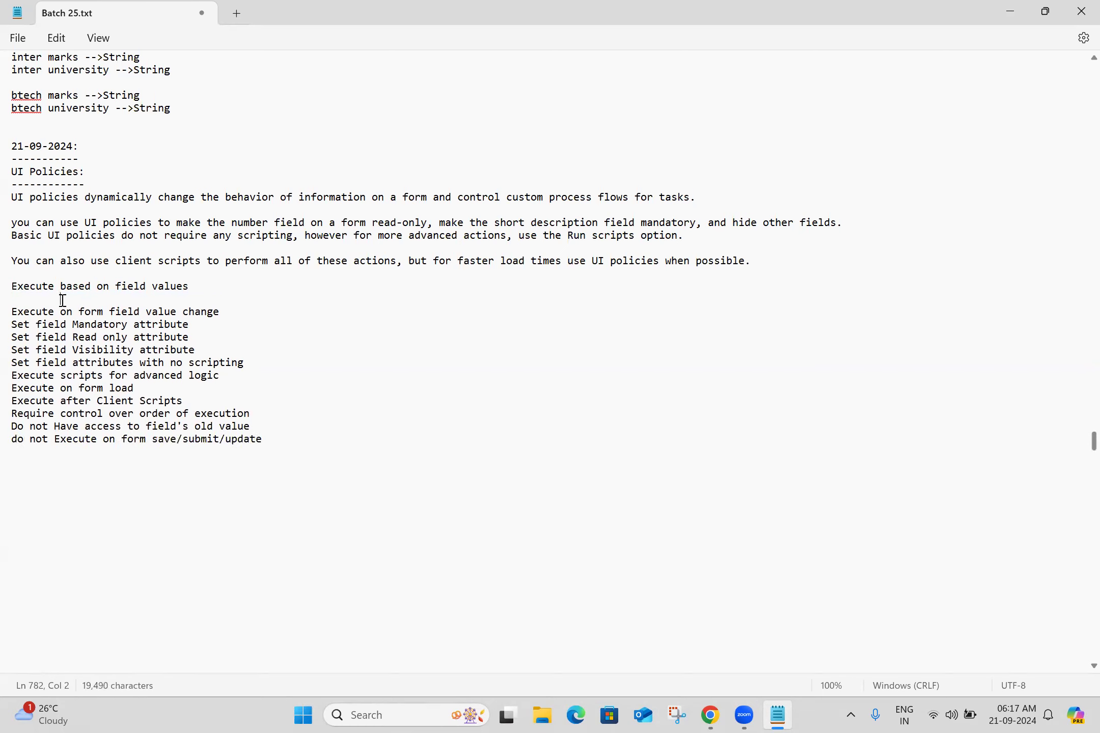
key("BackSpace")
key("BackSpace")
left_click(79, 459)
key("ctrl+s")
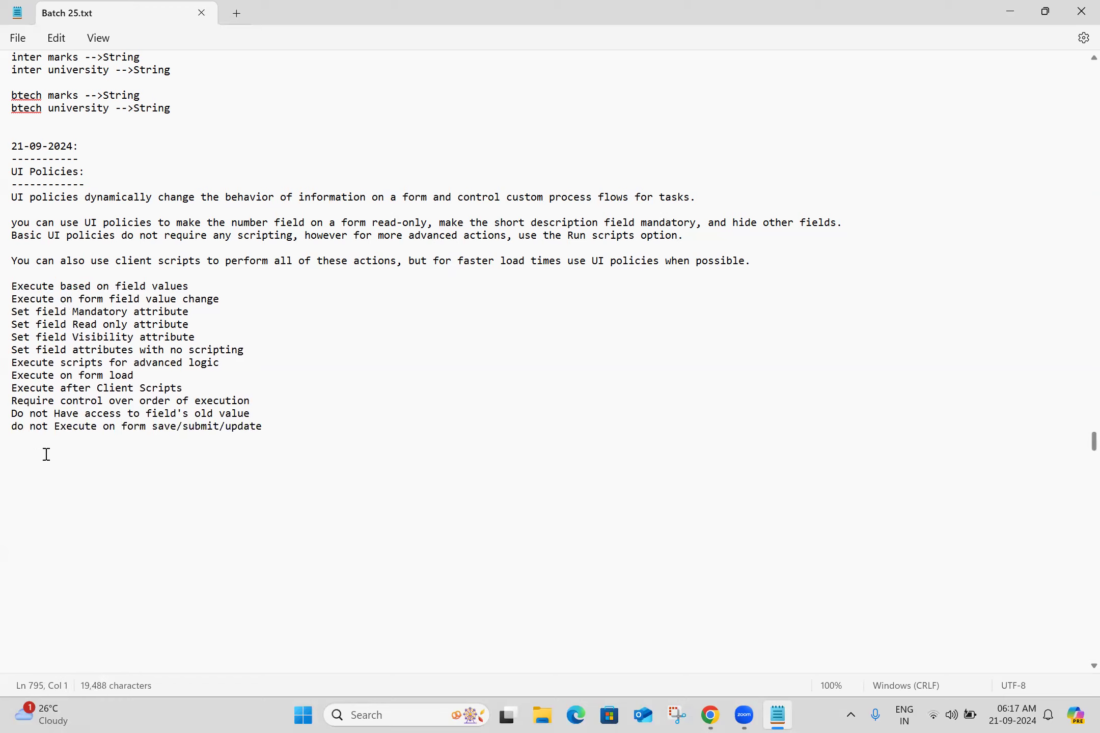
Add the note "Client scripts executes first, UI Policies executes fast" below the criteria list
double_click(46, 454)
left_click(47, 449)
type("Client scripts ")
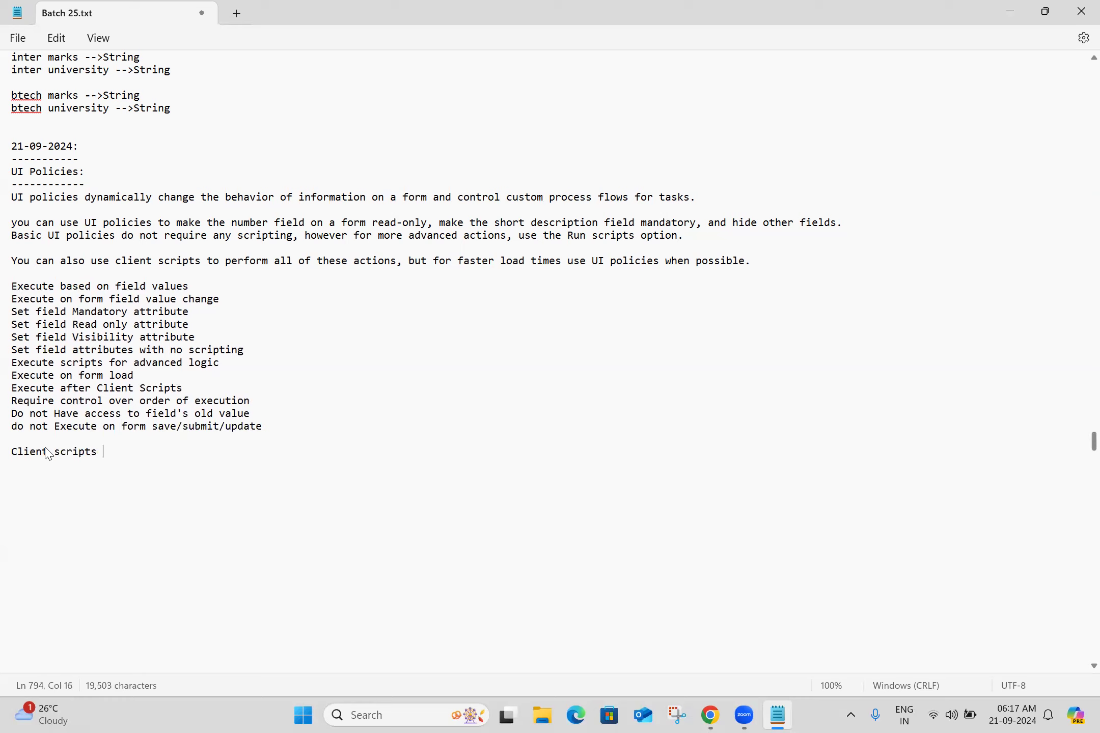
type("executes first, UI ")
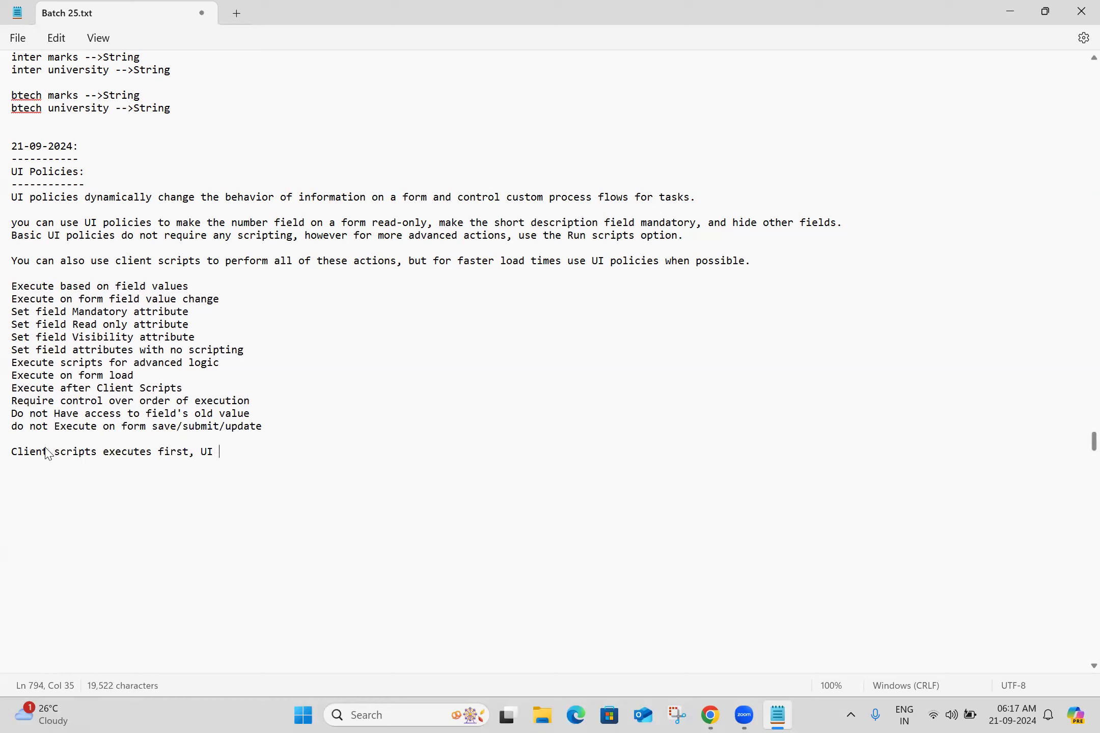
type("Policies executes ")
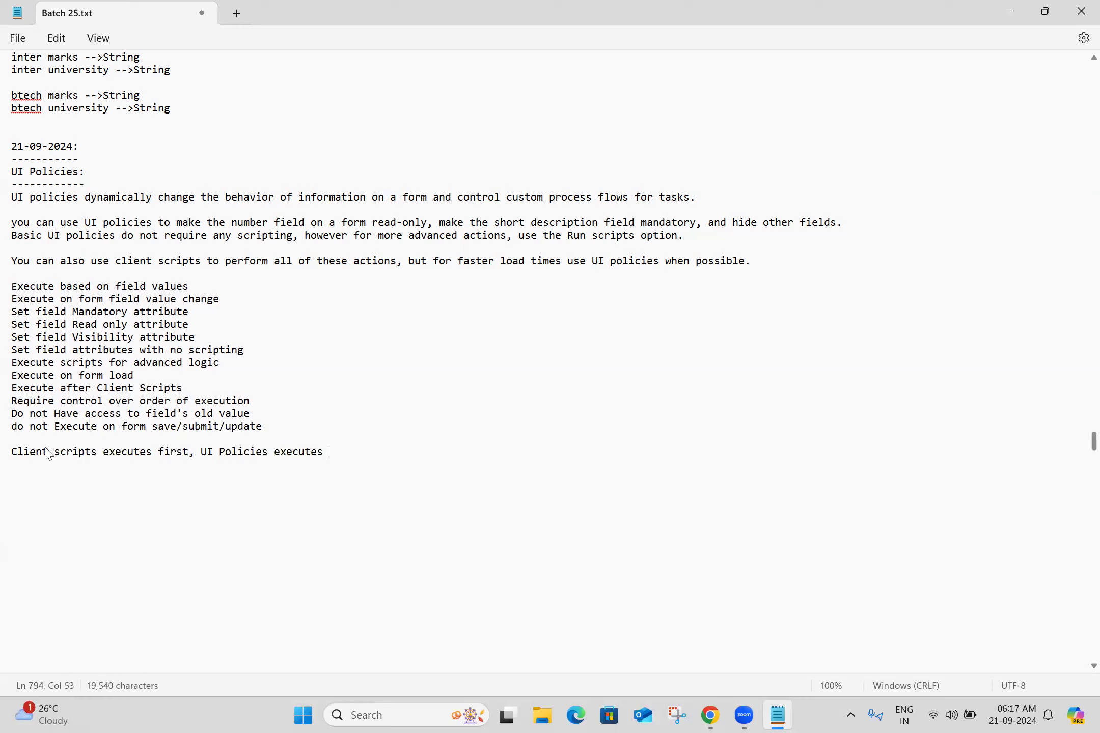
type("fast")
key("Return")
key("Return")
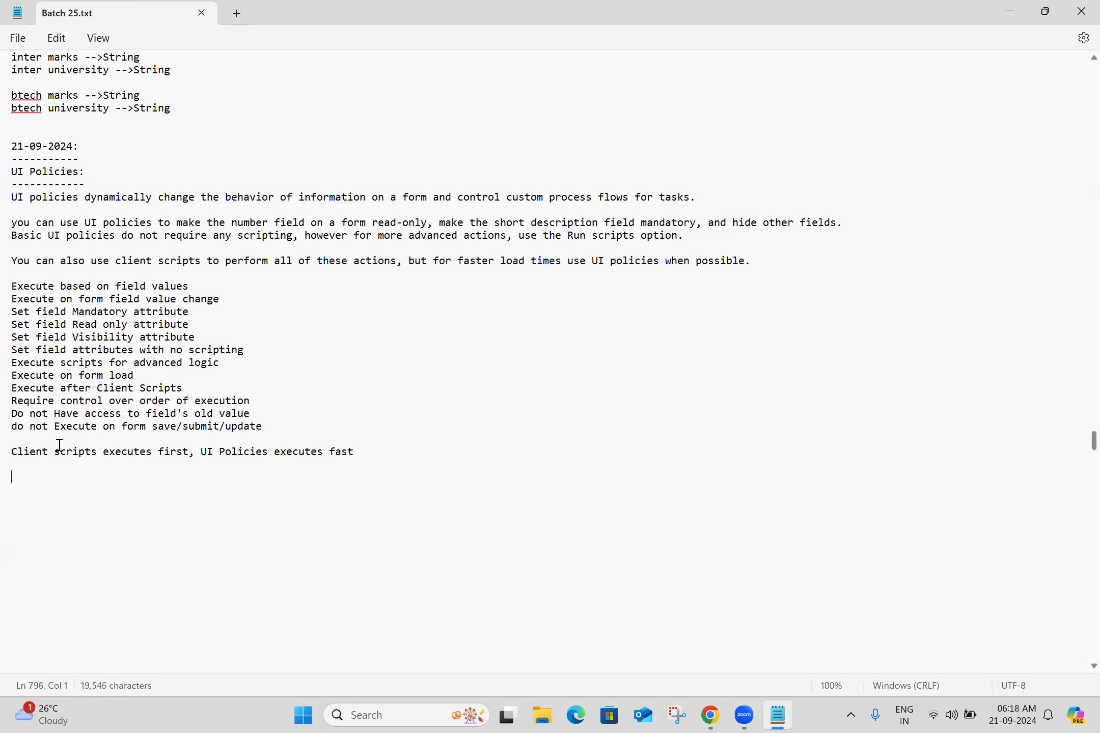
Copy the UI policies documentation page URL from the browser and paste it on a new line in the notes
left_click(367, 453)
key("Return")
key("Return")
key("alt+Tab")
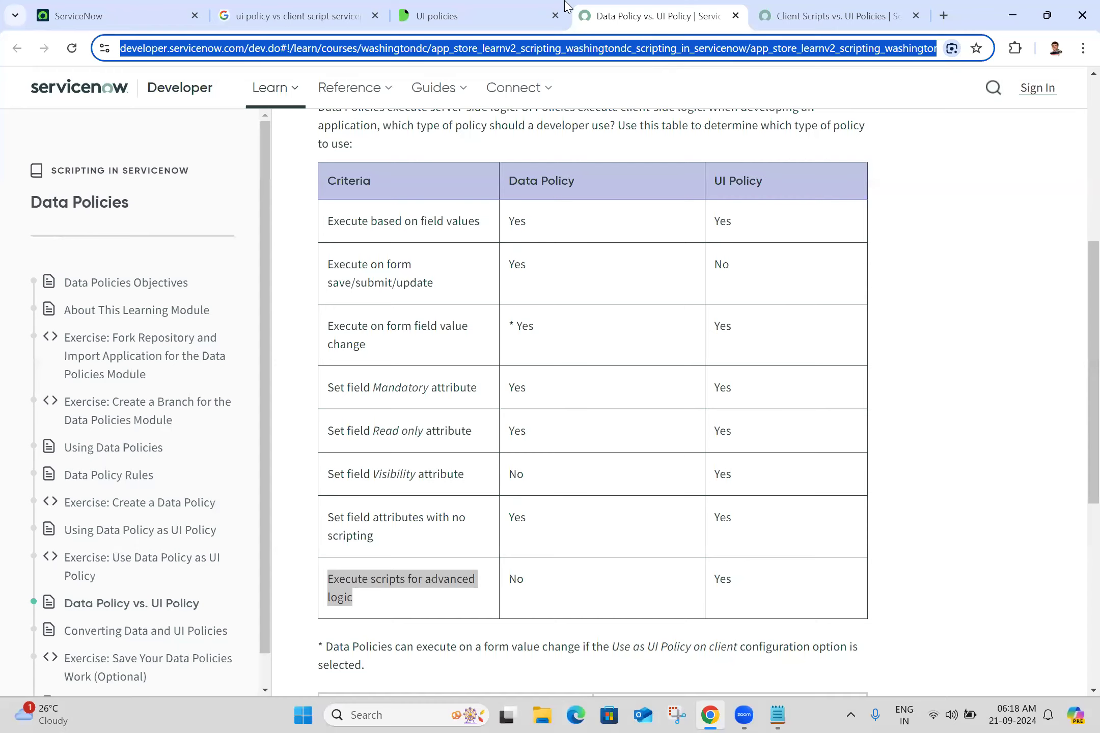
left_click(530, 17)
left_click(561, 51)
key("ctrl+c")
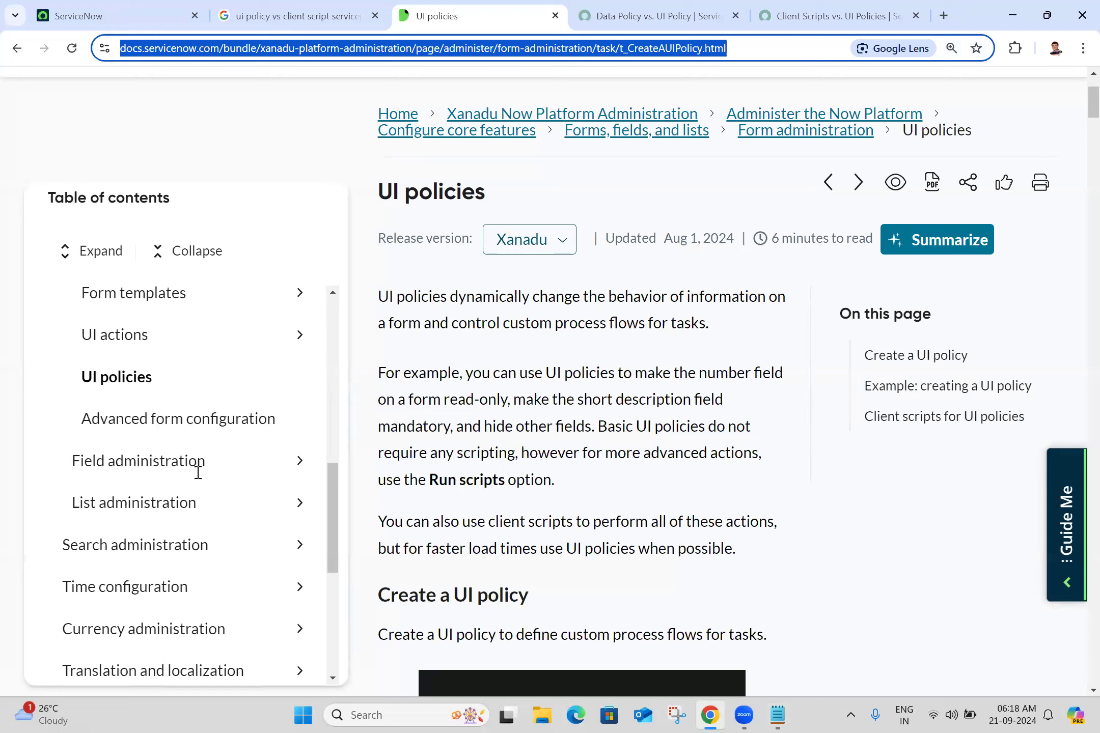
key("alt+Tab")
key("ctrl+v")
key("Return")
key("Return")
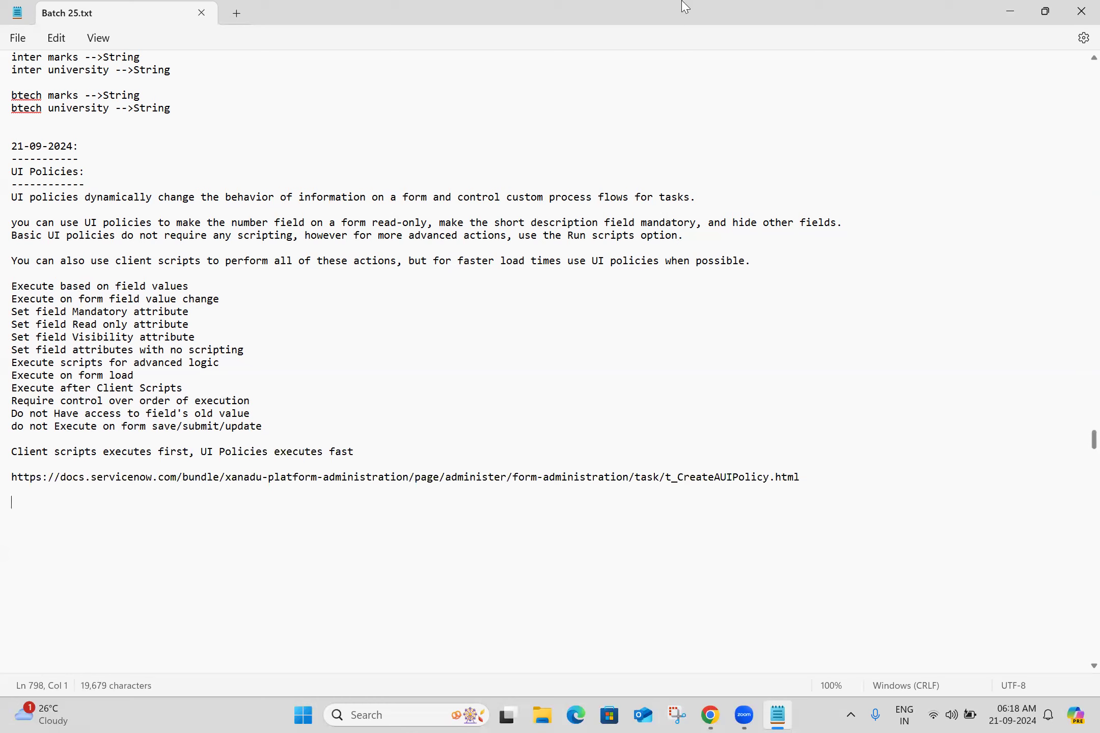
Paste the Data Policy vs. UI Policy and Client Scripts vs. UI Policies page URLs into the notes
key("alt+Tab")
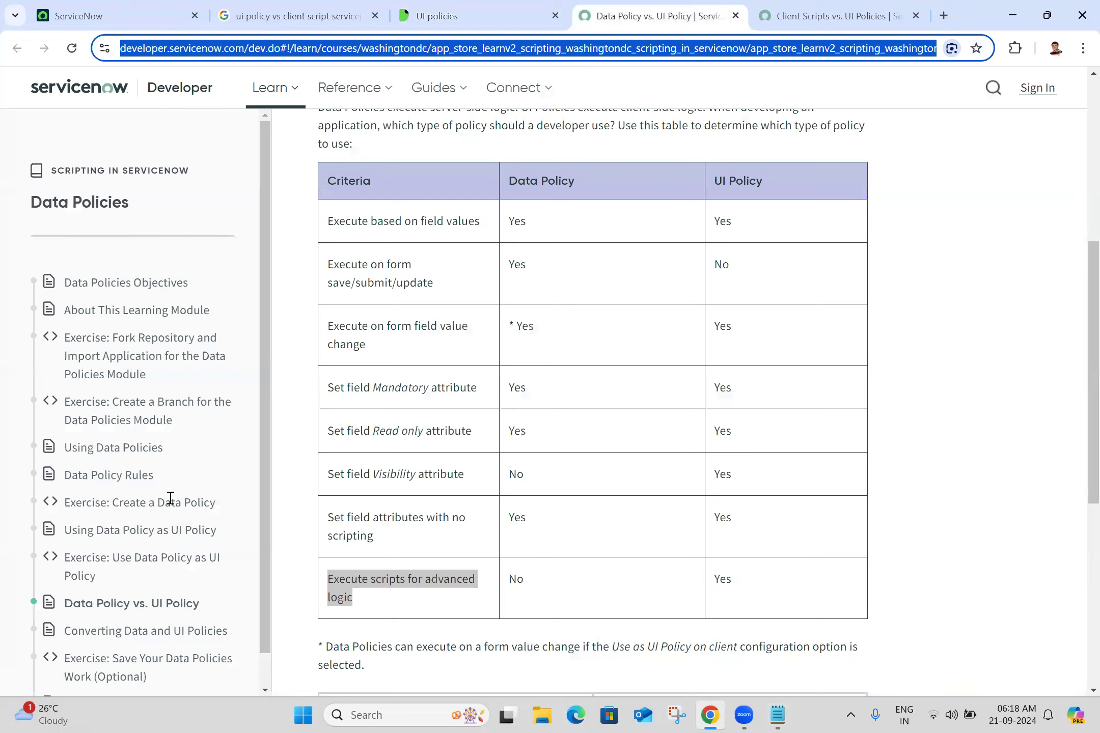
key("alt+Tab")
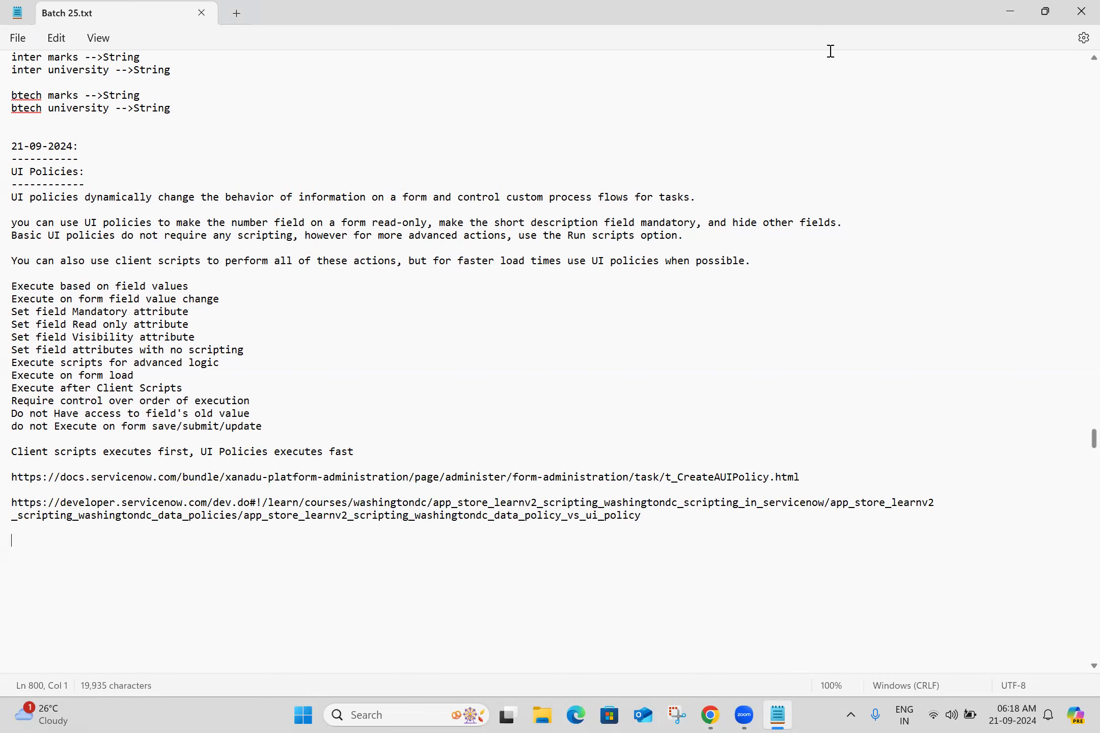
key("alt+Tab")
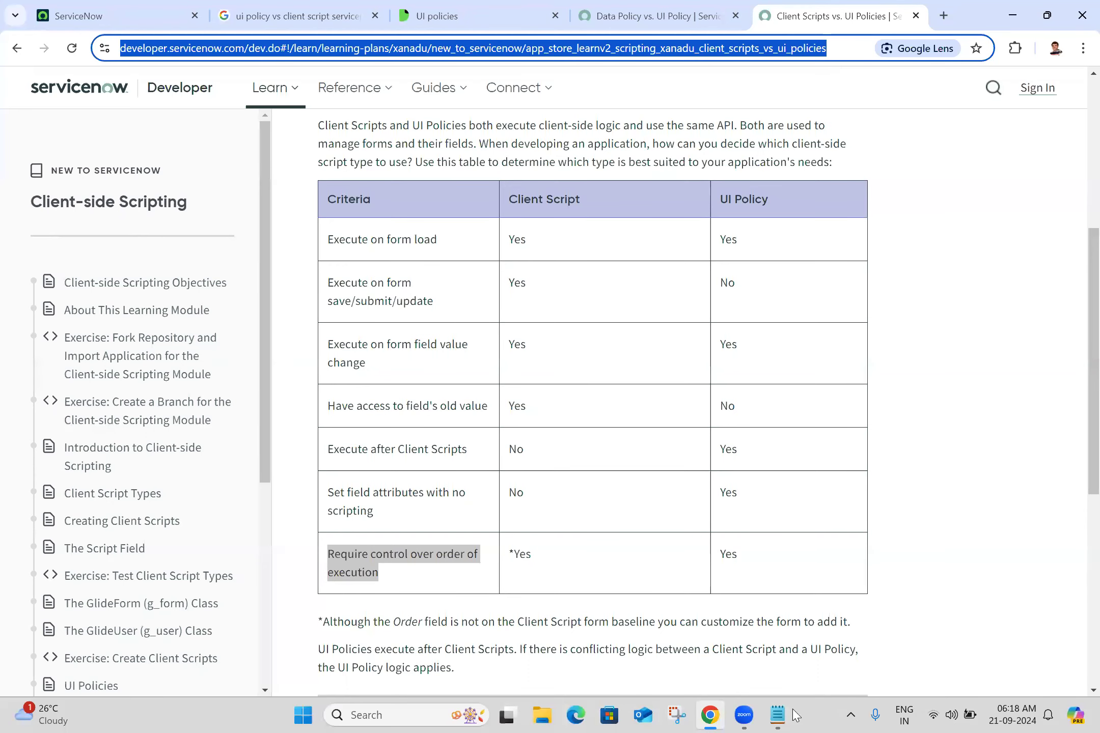
key("alt+Tab")
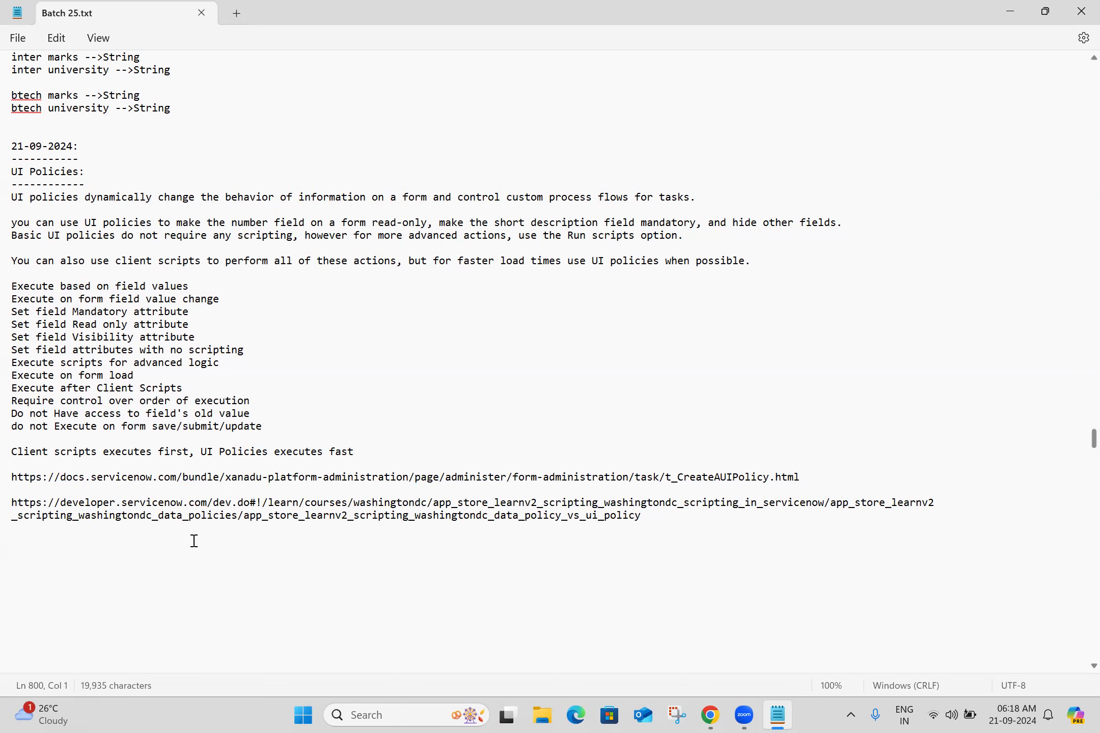
type("https://developer.servicenow.com/dev.do#!/learn/learning-plans/xanadu/new_to_servicenow/app_store_learnv2_scripting_xanadu_client_scripts_vs_ui_policies")
key("Return")
key("Return")
key("Return")
key("Return")
key("Return")
key("Return")
key("Return")
key("Return")
key("Return")
key("Return")
key("Return")
key("Return")
key("Return")
key("Return")
key("Return")
key("Return")
key("Return")
key("Return")
key("Return")
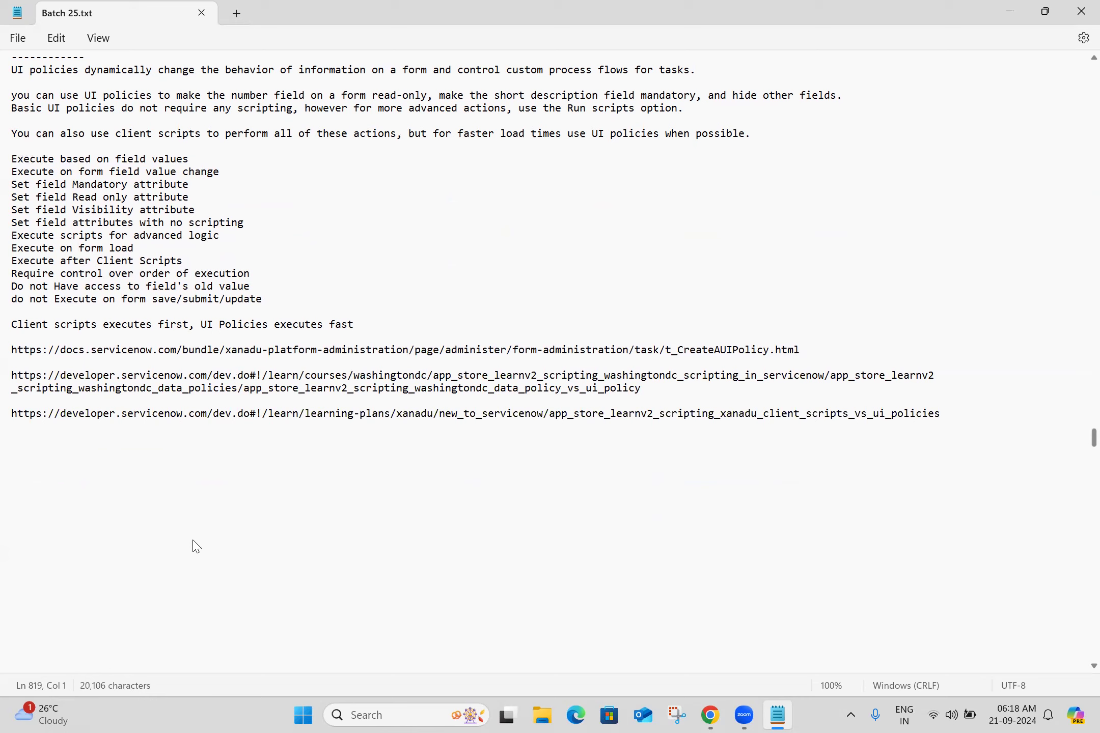
Add the navigation path "System UI -->UI Policies" on a new line in the notes
triple_click(67, 265)
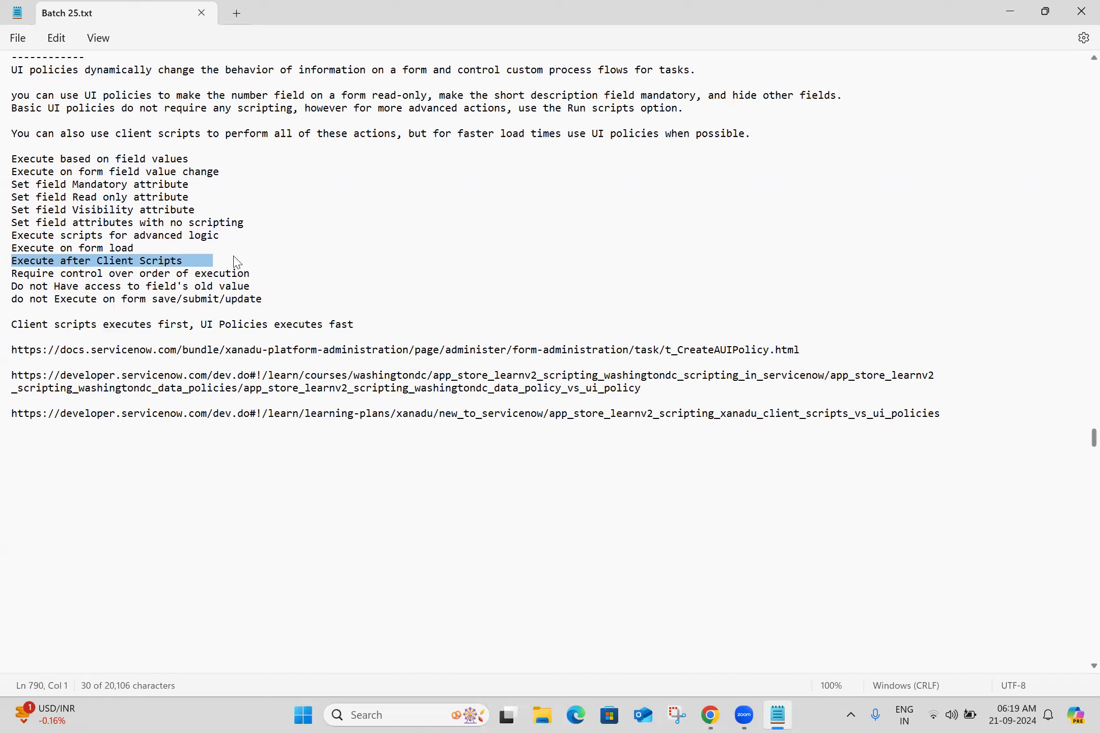
left_click(97, 439)
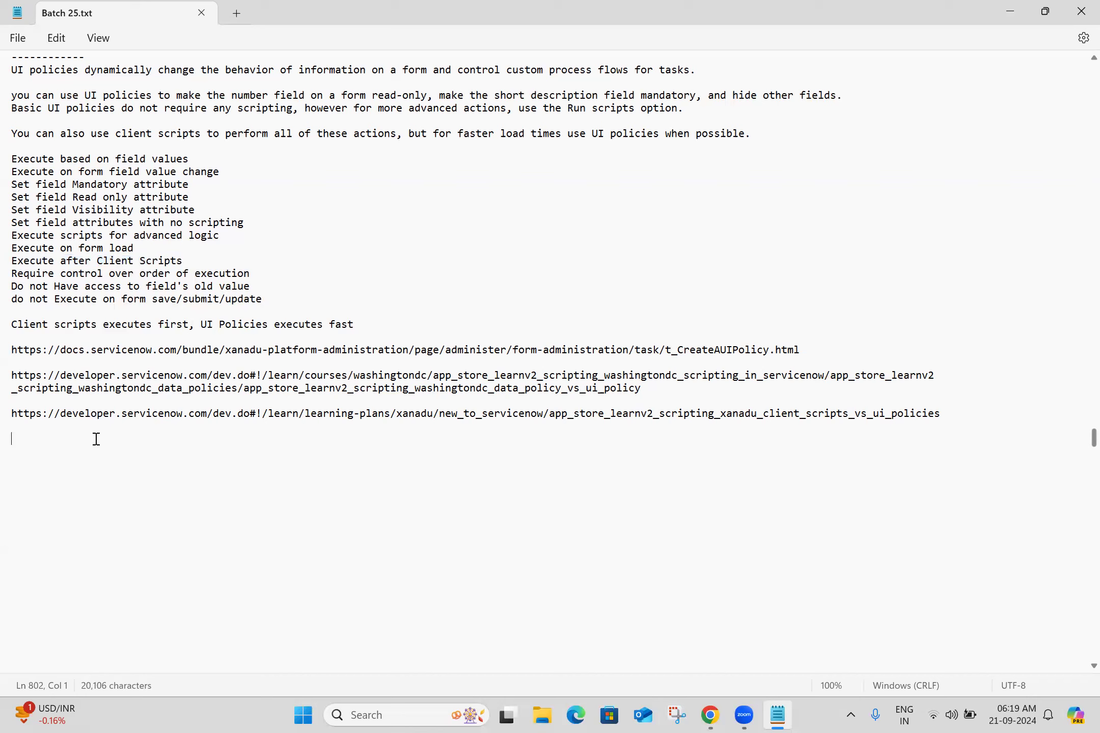
type("System UI -->UI Policies")
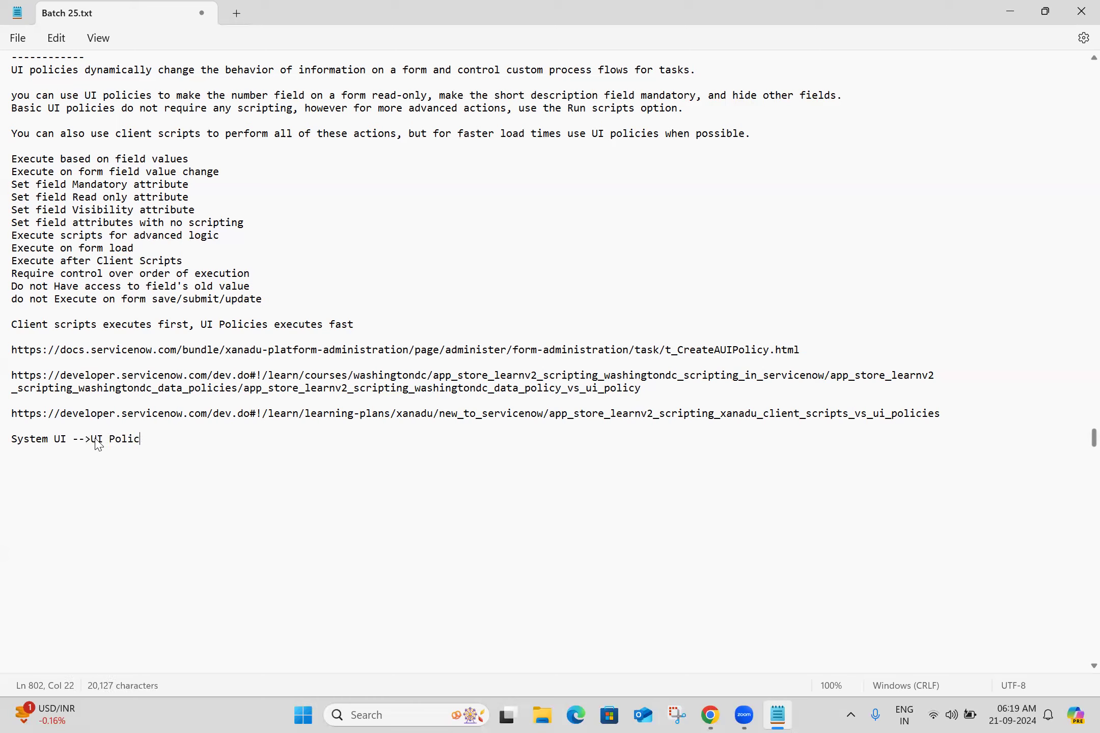
Add the line "UI Policies = sys_ui_policy" to the notes
key("Return")
key("Return")
type("UI Policies =")
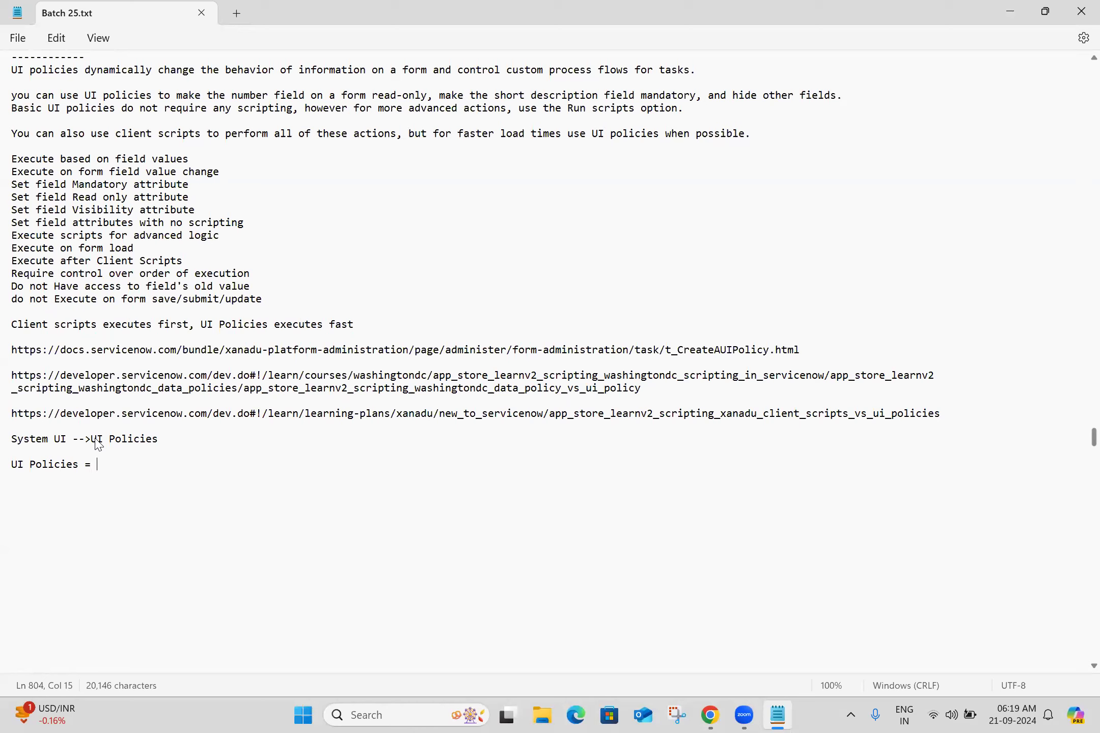
type("sys_ui_policy")
key("Return")
key("Return")
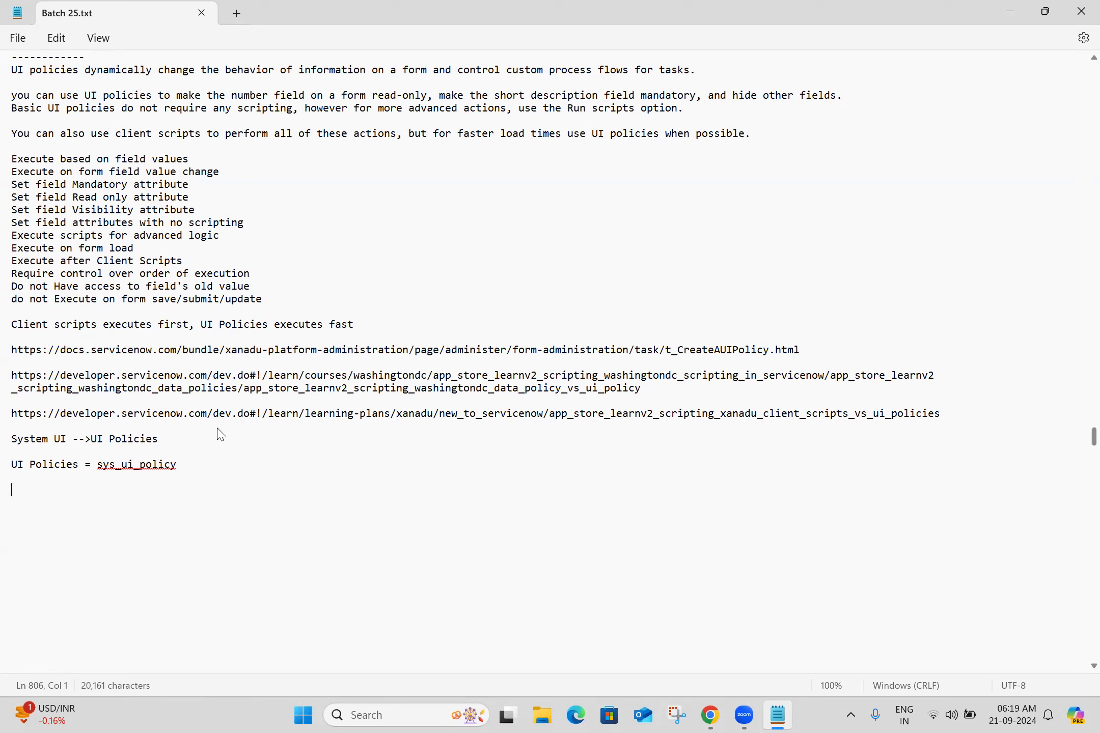
Add the line "UI Policy Actions = sys_ui_policy_action" to the notes
type("UI Policy Actions ")
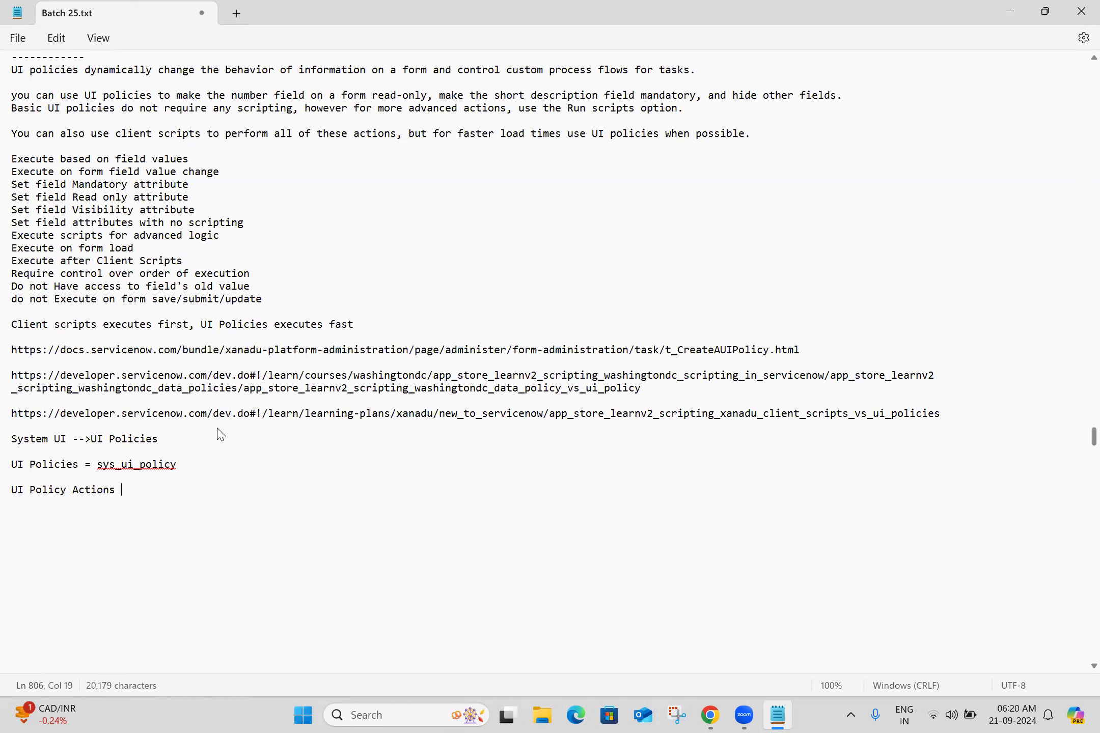
type("=")
type("sys_ui_po")
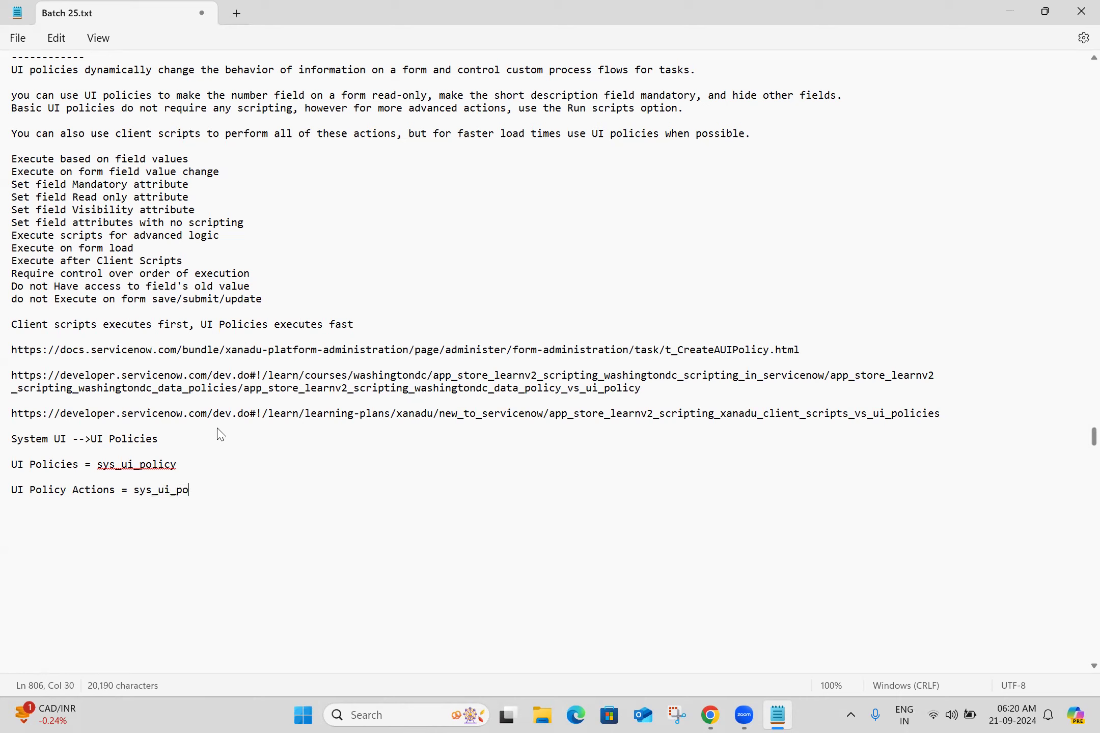
type("licy_action")
key("Return")
key("Return")
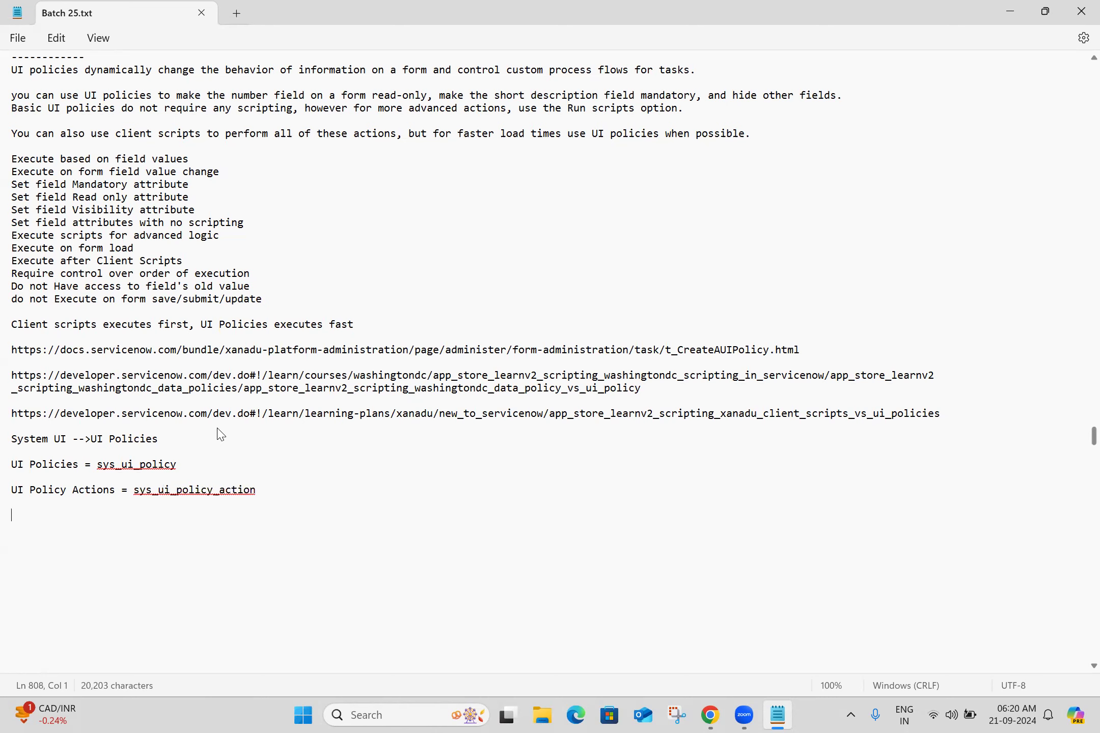
Switch to the browser and open the ServiceNow instance tab
left_click(392, 715)
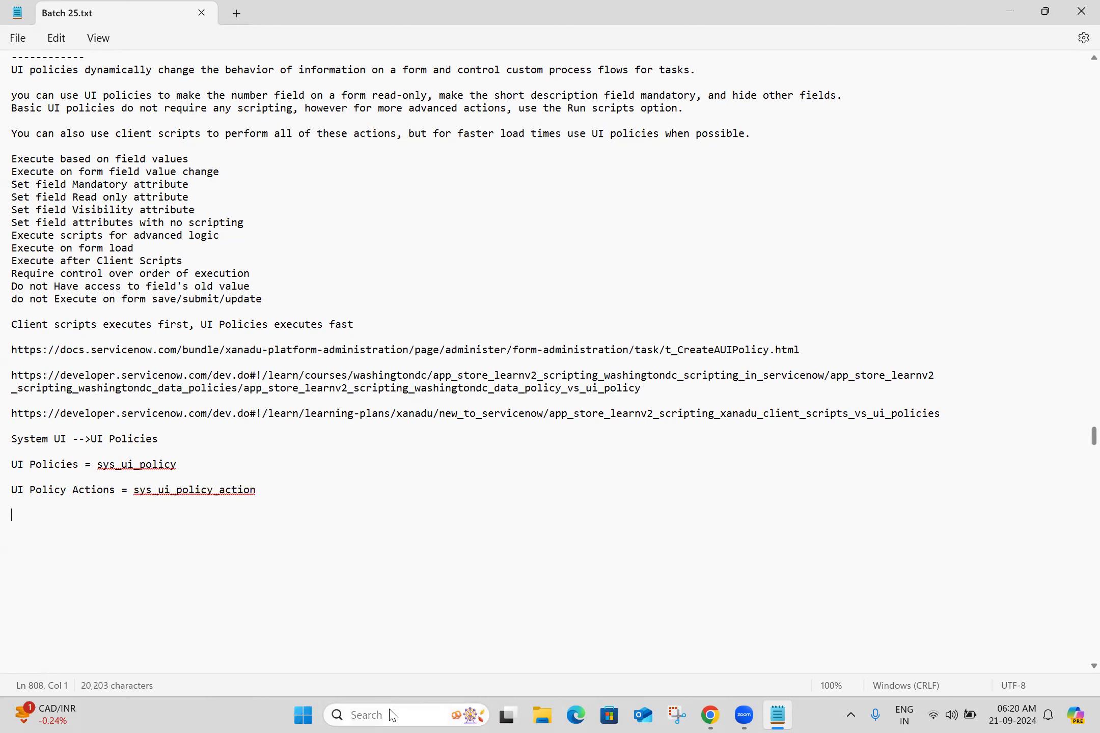
mouse_move(710, 715)
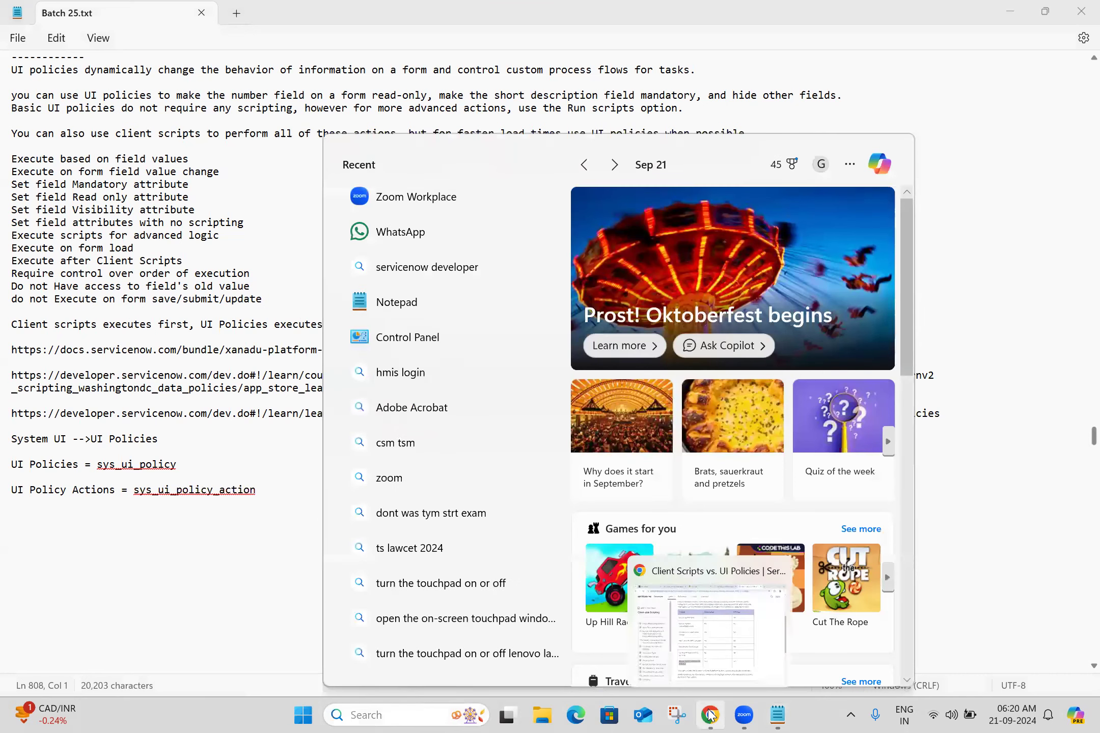
left_click(686, 643)
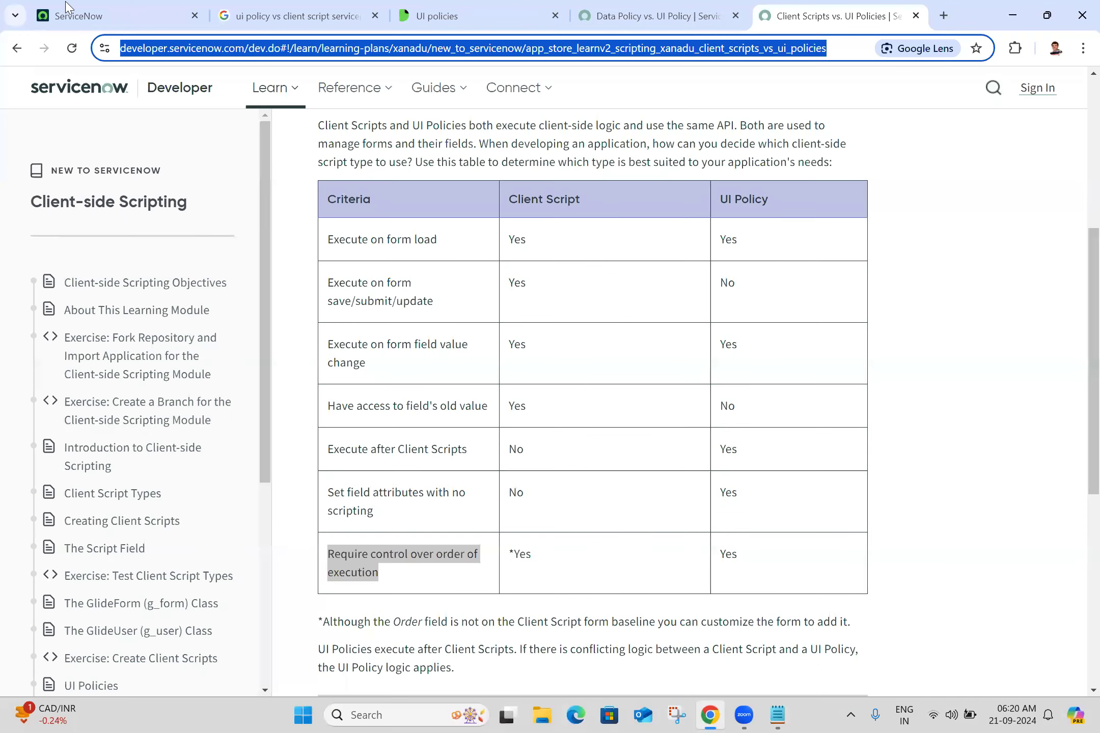
left_click(69, 8)
right_click(69, 7)
left_click(131, 293)
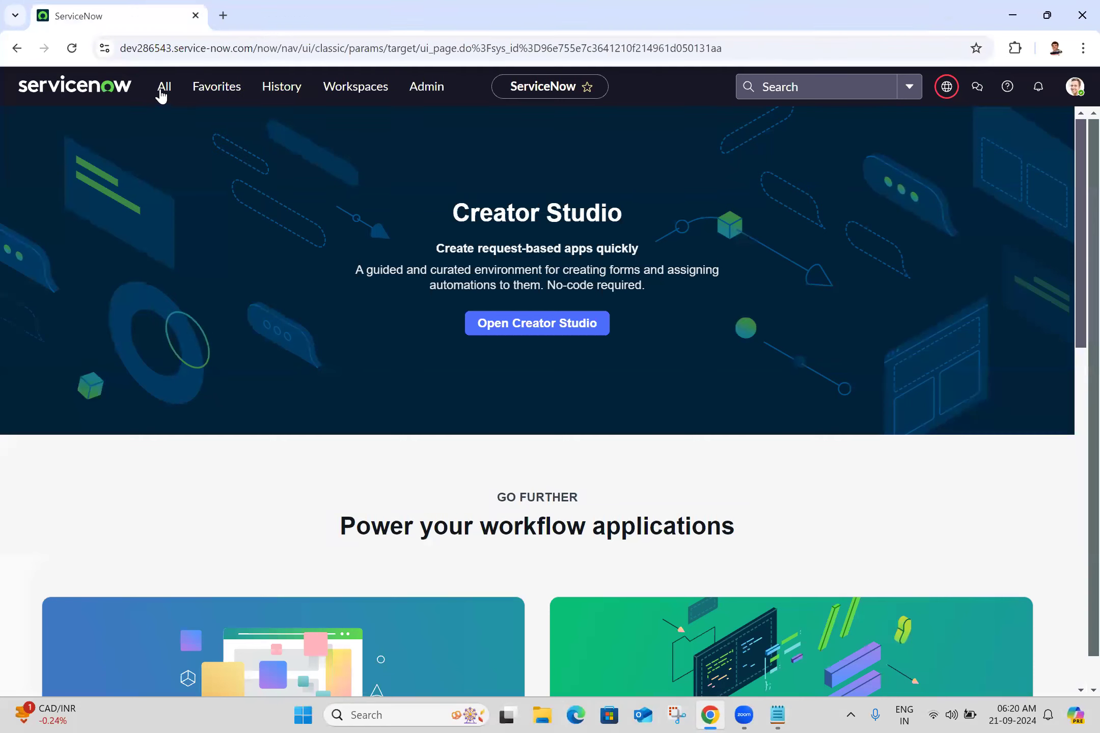
Filter the application navigator for "ui polic" and open System UI's UI Policies list in a new tab
left_click(163, 87)
type("u")
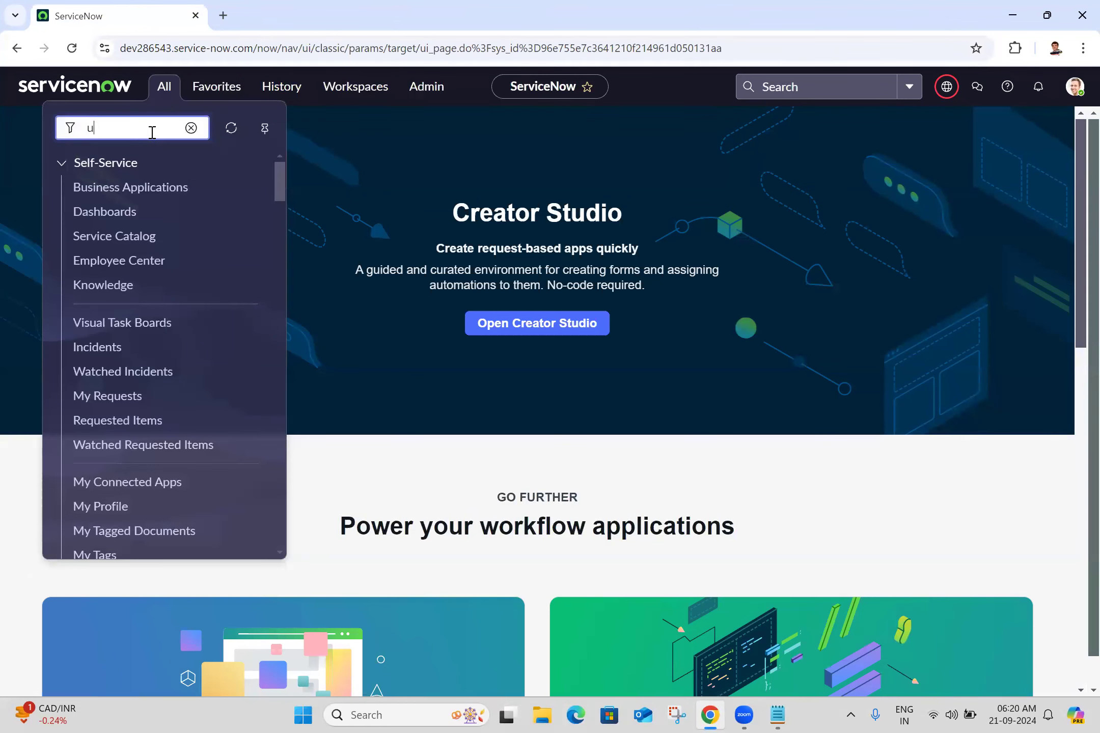
type("i policy")
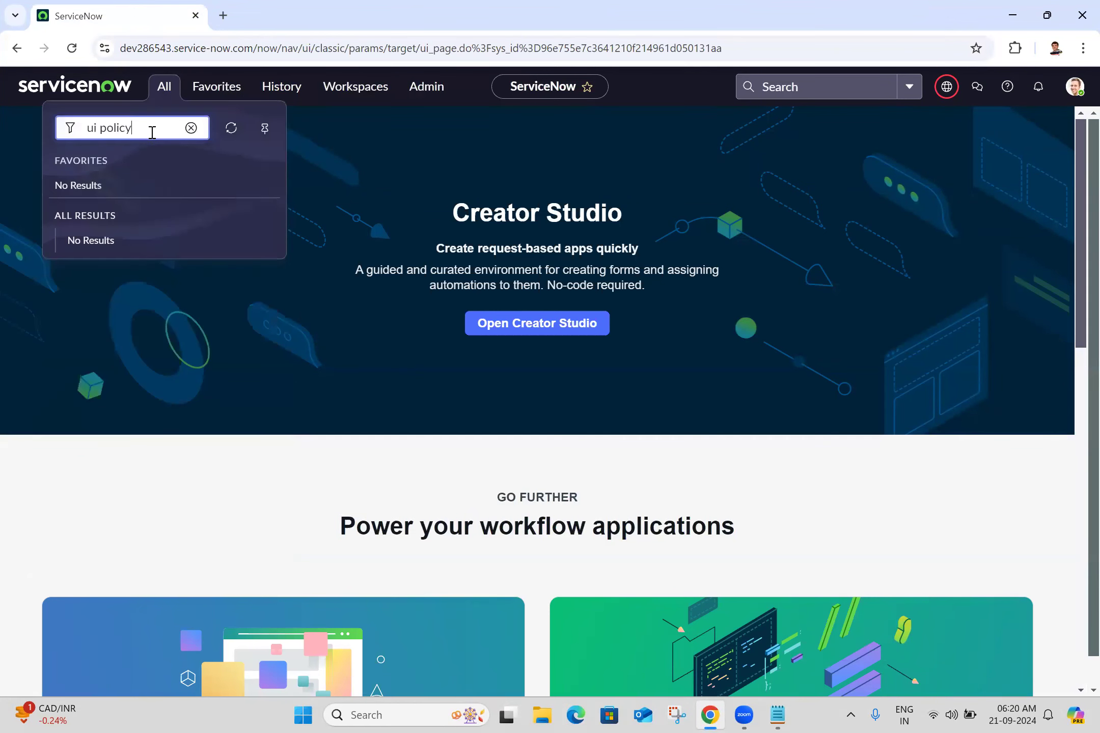
type("\\\\")
key("BackSpace")
key("BackSpace")
key("BackSpace")
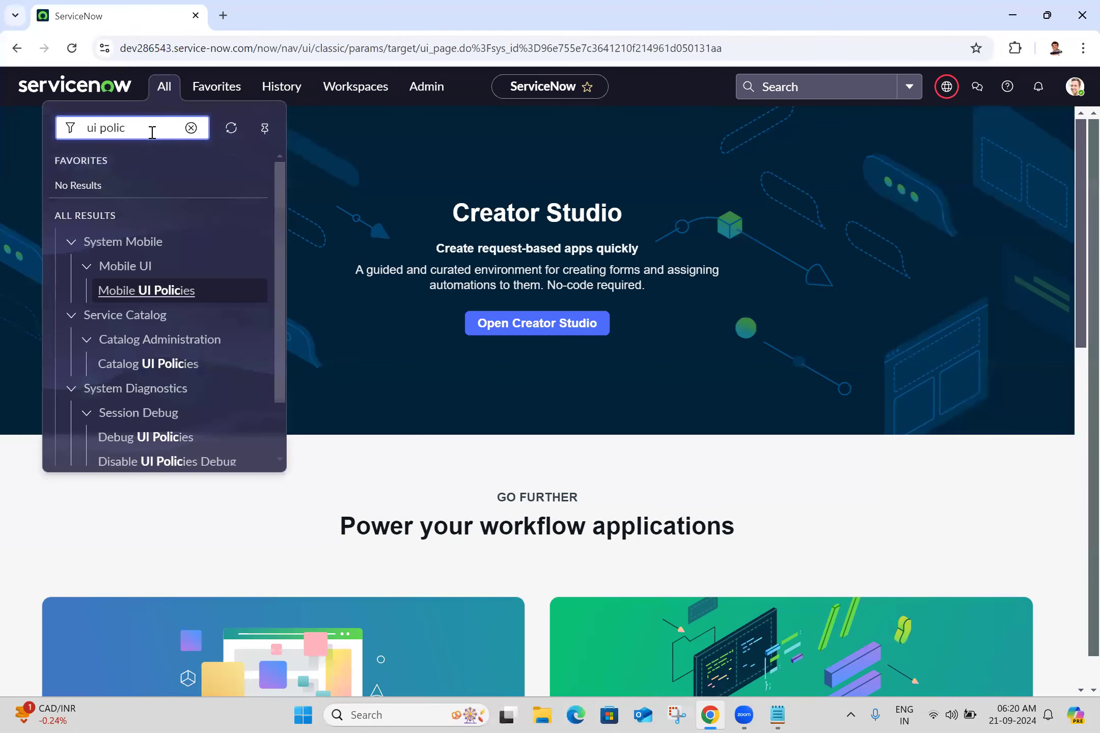
scroll(273, 418, "down", 2)
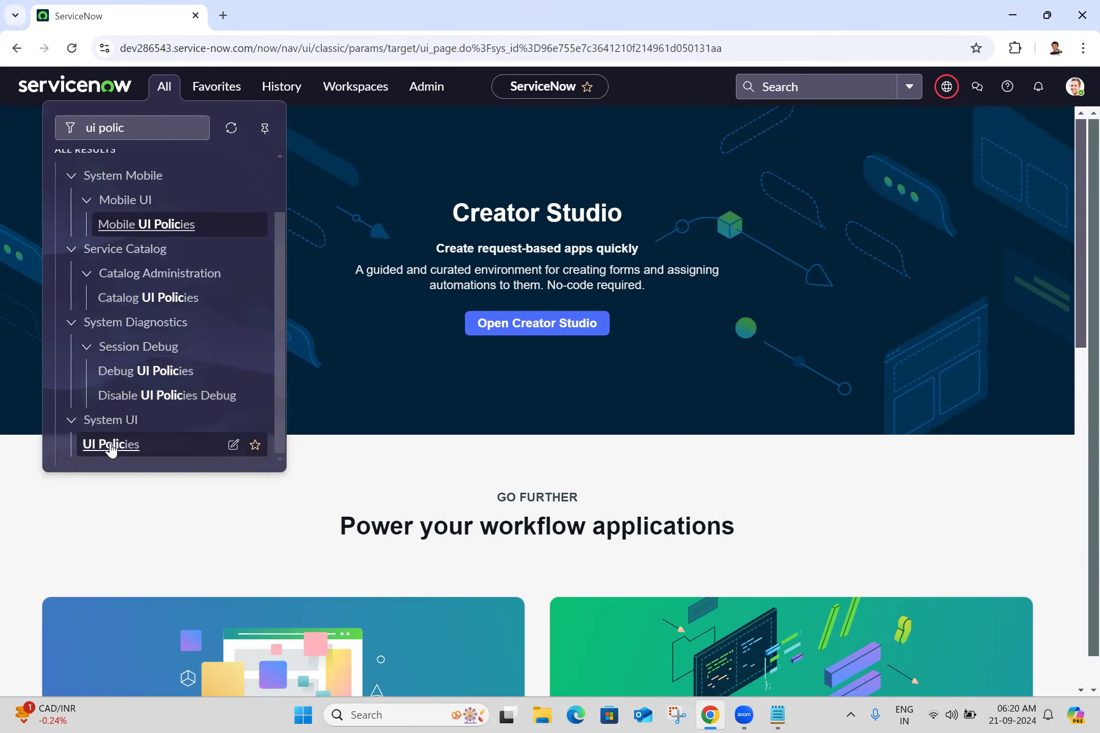
middle_click(112, 447)
left_click(327, 6)
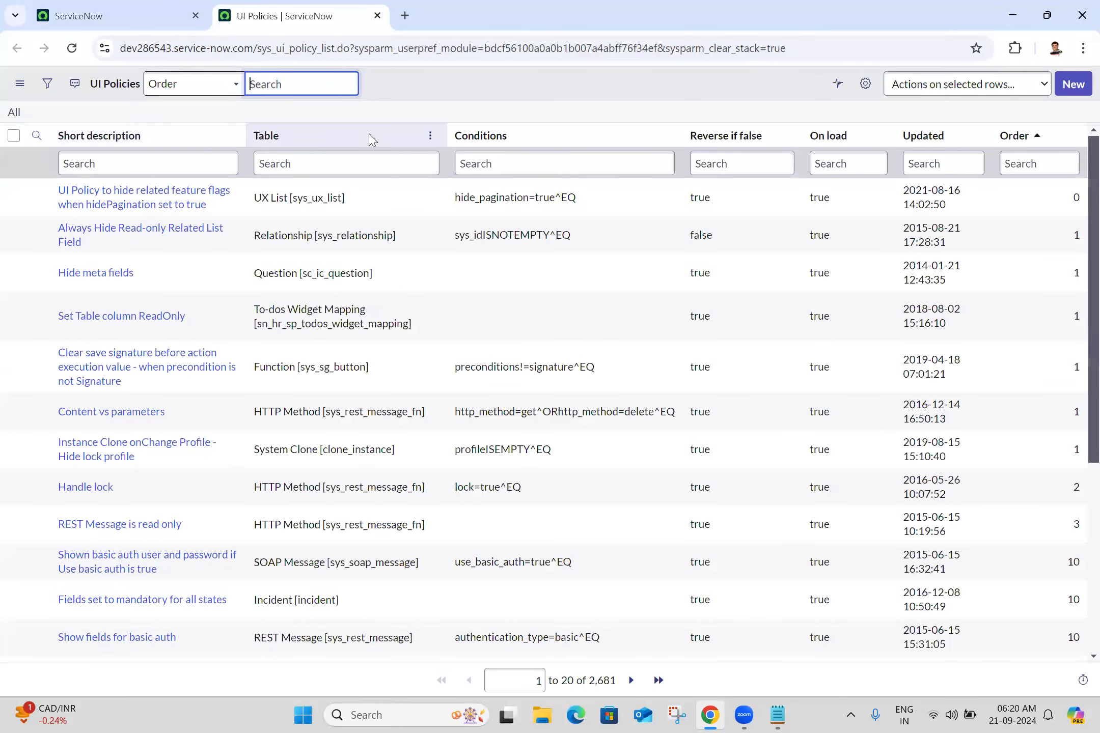
Filter the UI Policies list by Table for "incident"
left_click(350, 166)
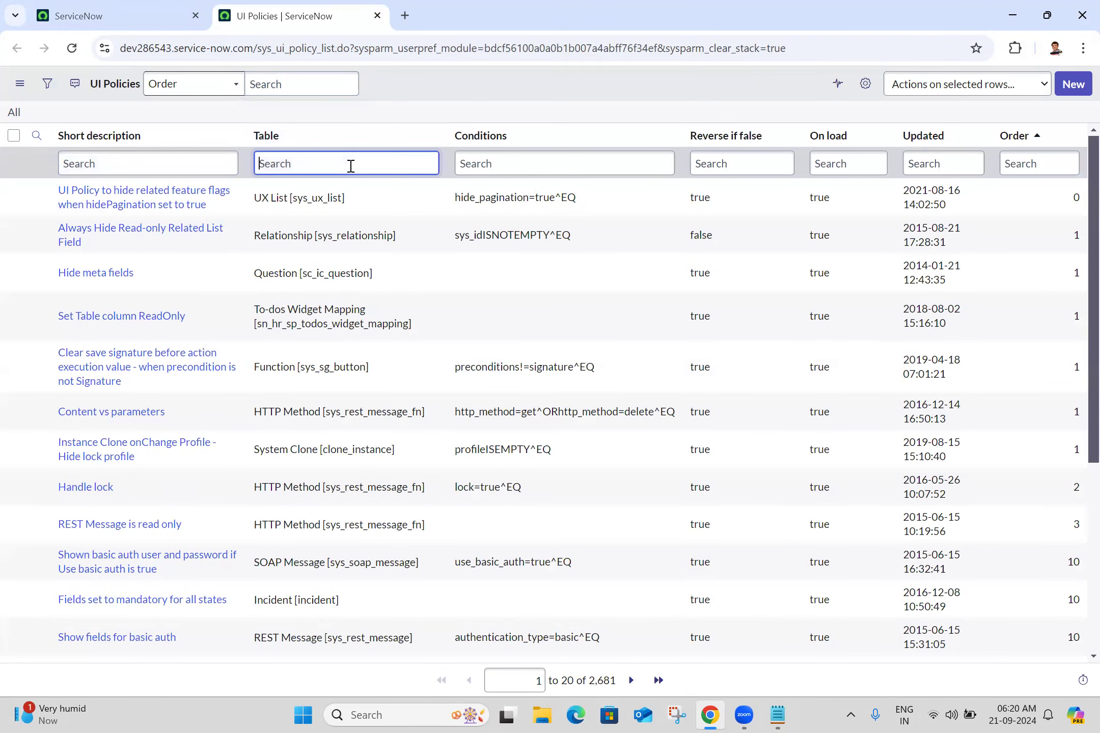
type("incident")
key("Return")
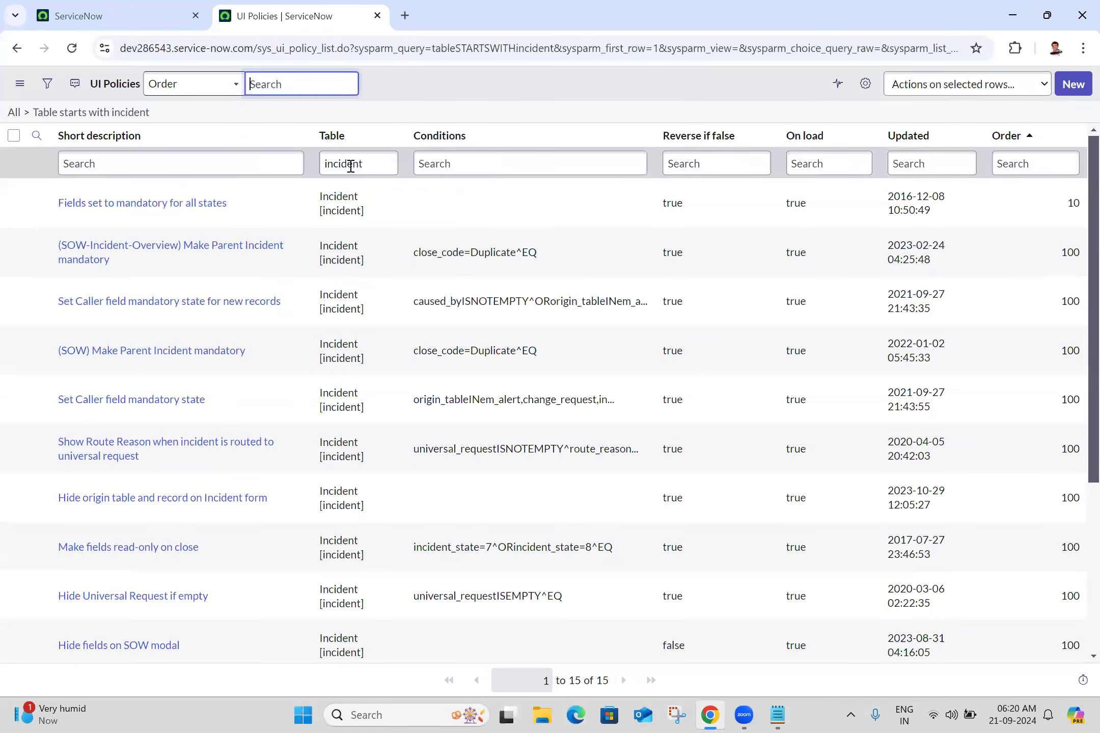
Open the 'Fields set to mandatory for all states' UI policy in a new tab and switch it to the advanced view
middle_click(185, 209)
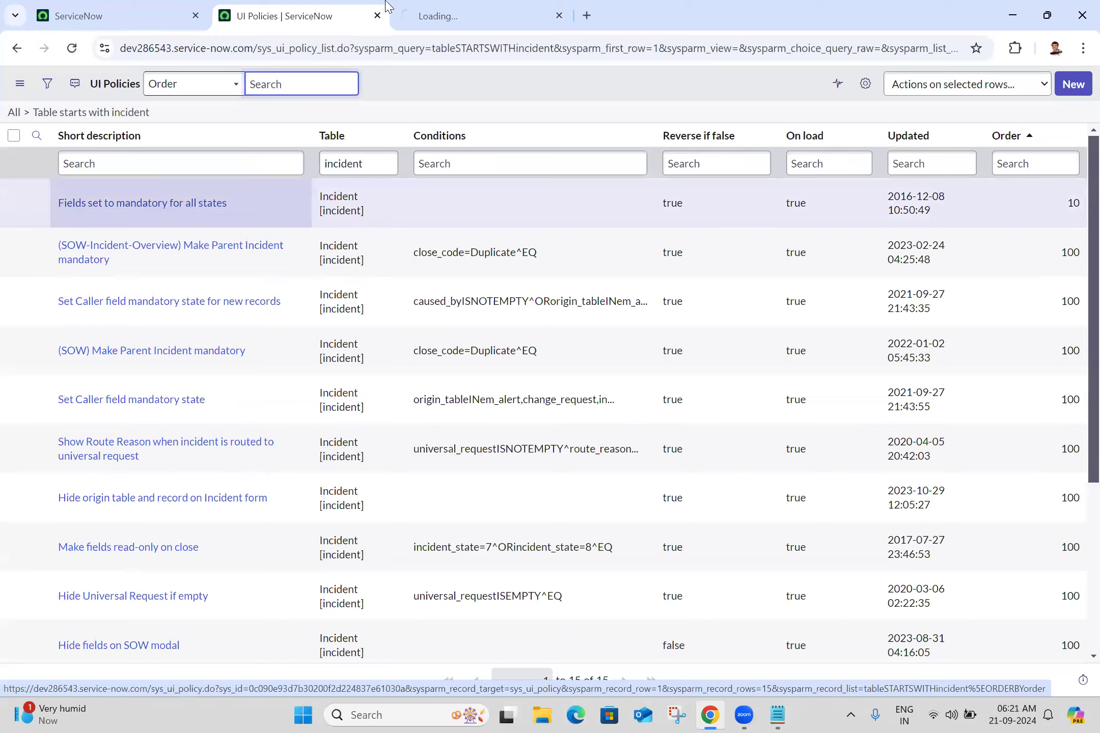
left_click(436, 7)
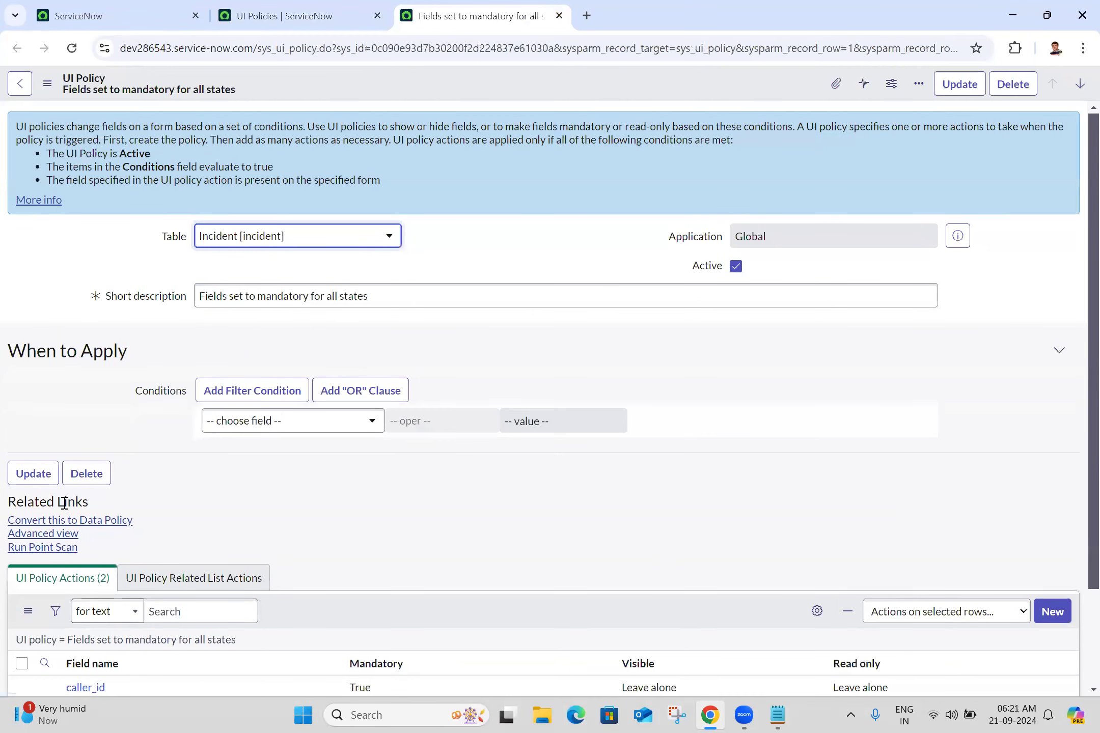
left_click(63, 538)
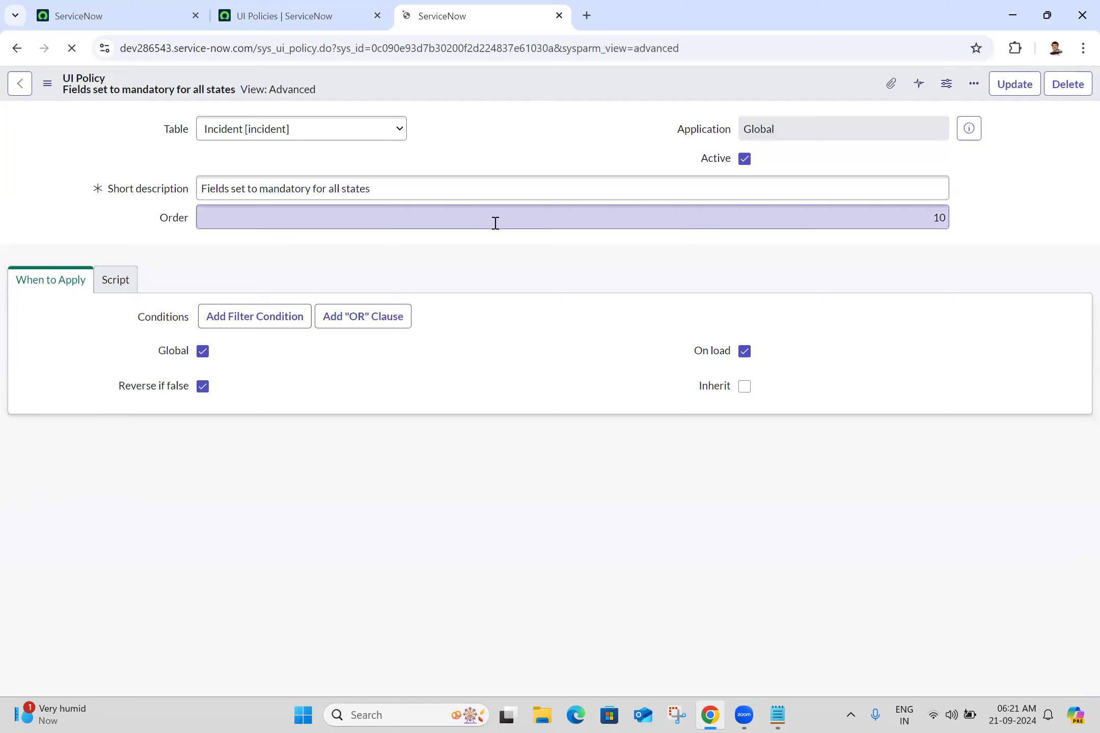
left_click(432, 189)
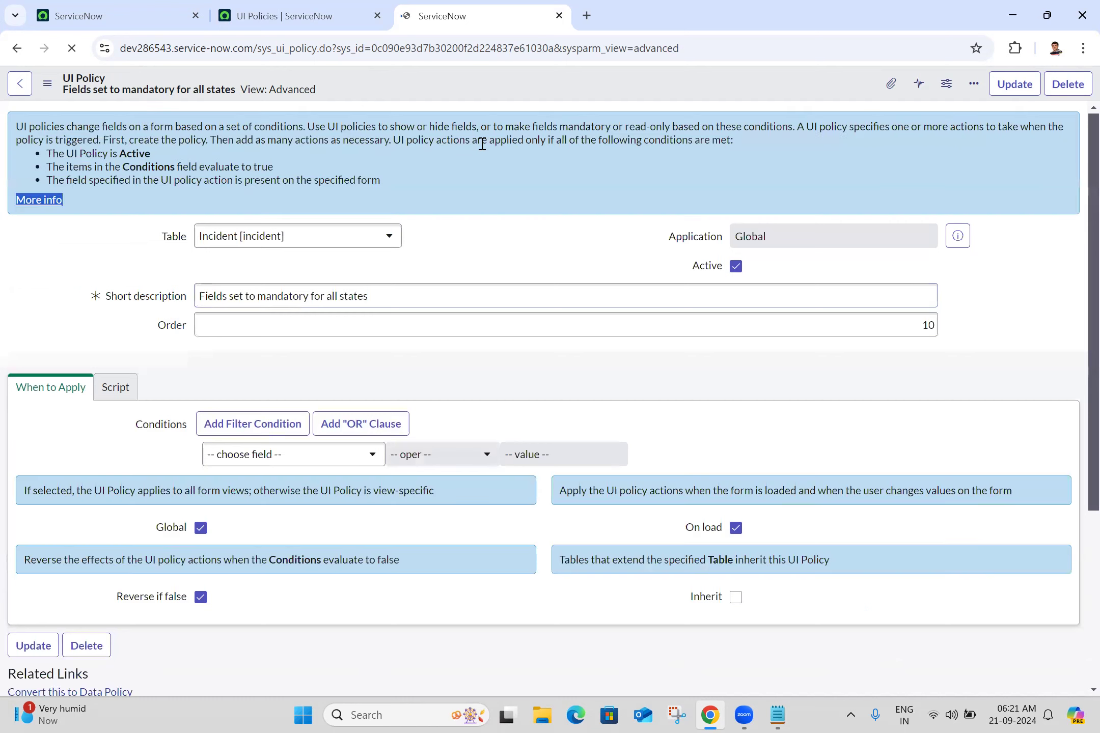
triple_click(405, 296)
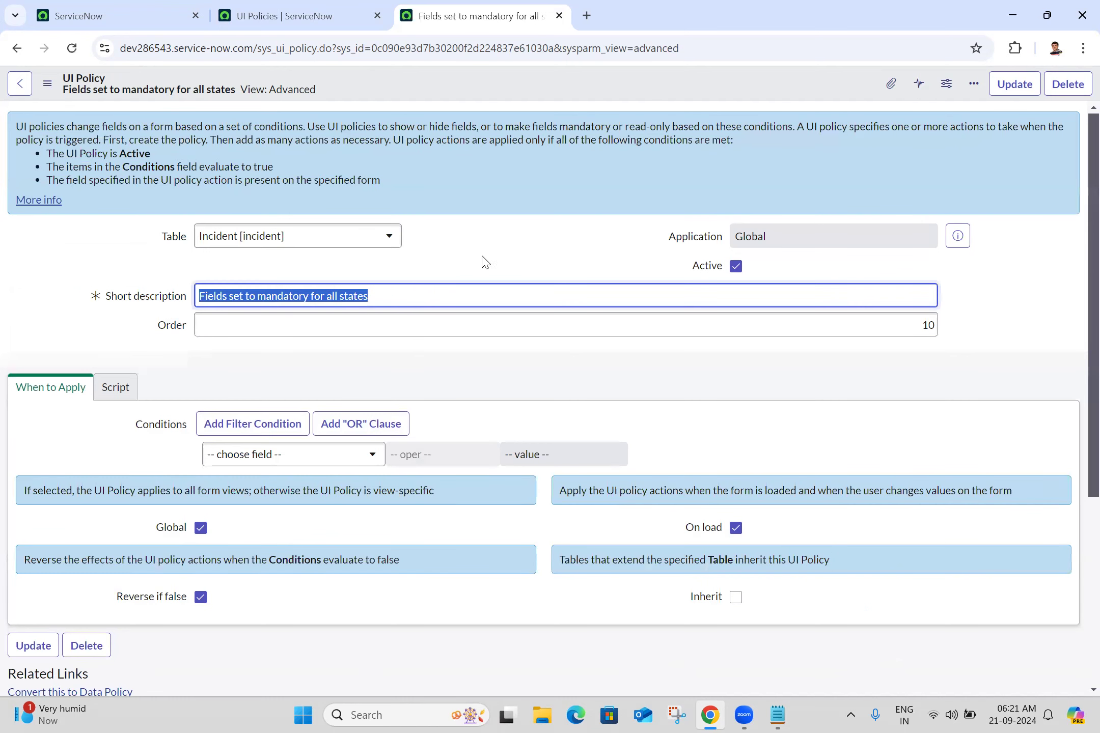
left_click(524, 240)
scroll(1076, 349, "down", 4)
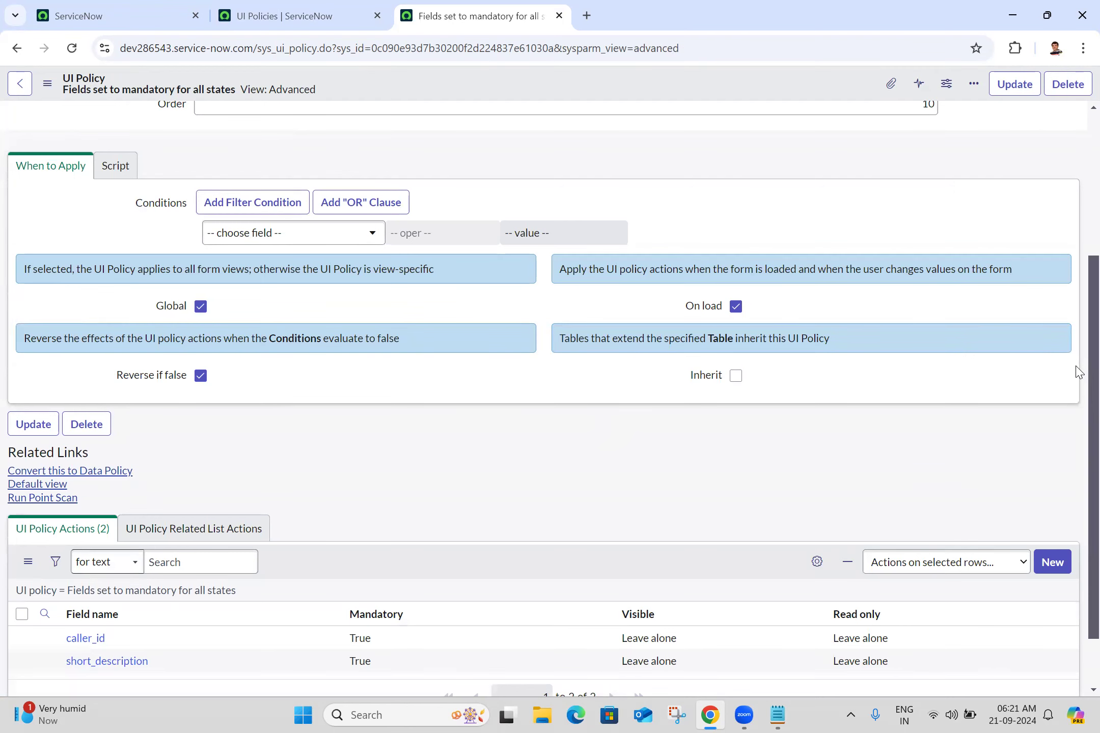
scroll(1077, 509, "down", 2)
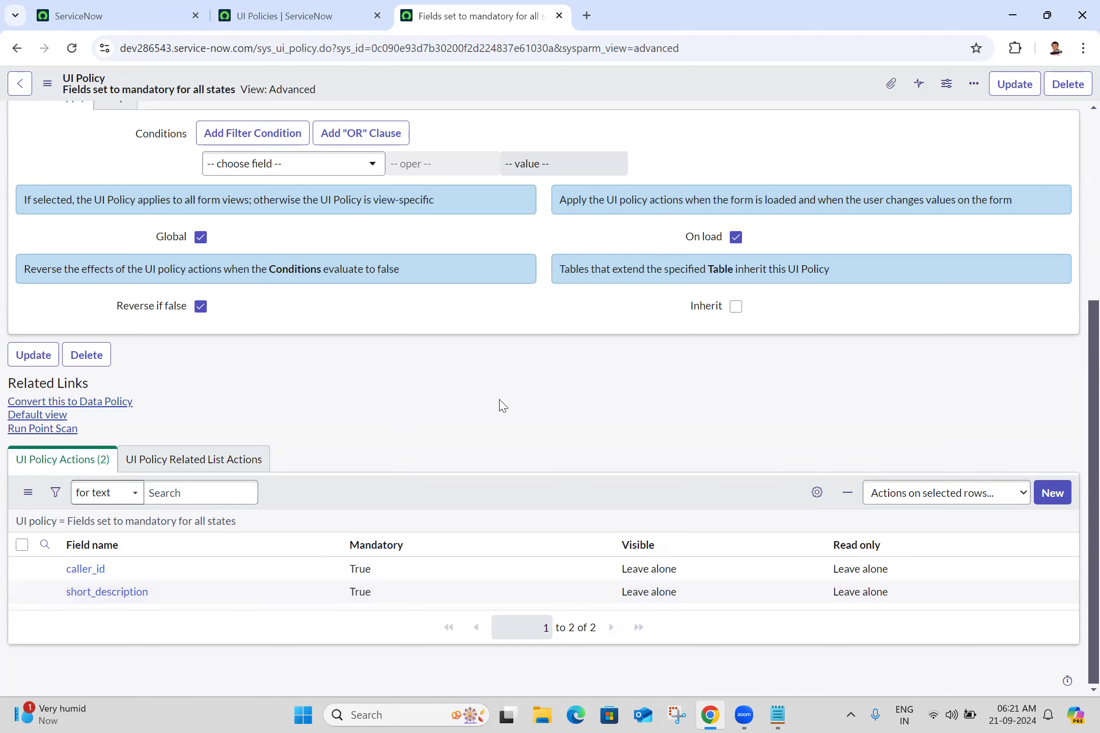
scroll(1079, 296, "up", 5)
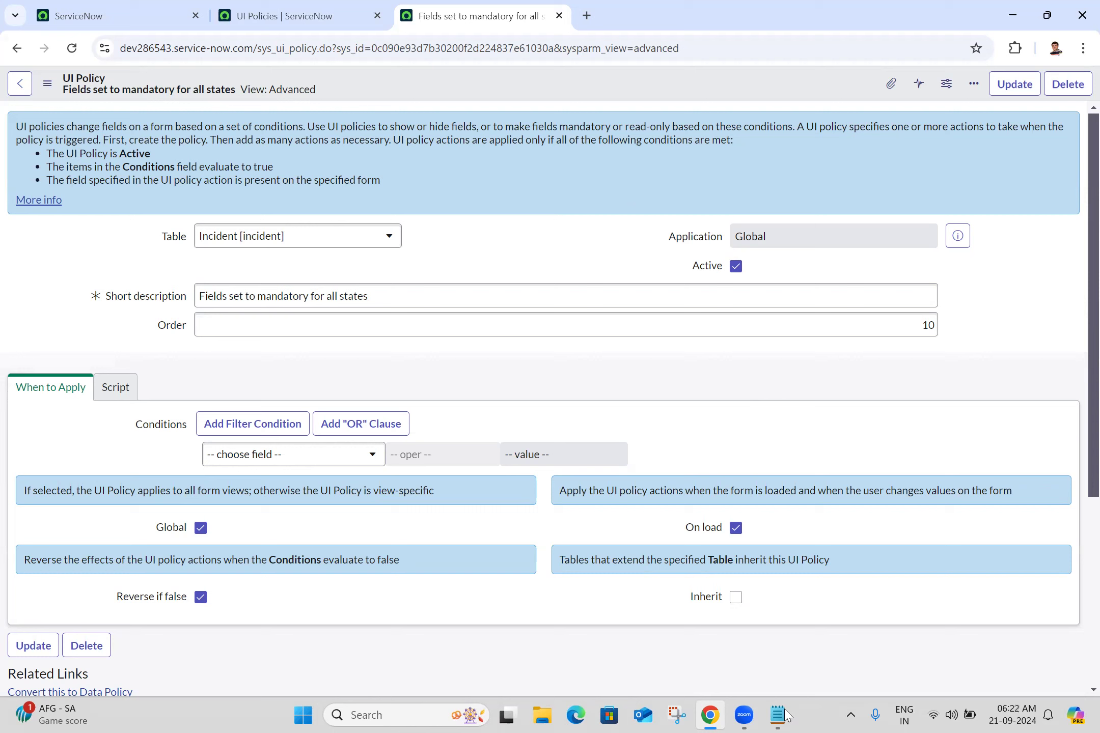
Add the heading "When to Apply UI Policies:" to the notes, followed by blank lines
key("alt+Tab")
type("en to App")
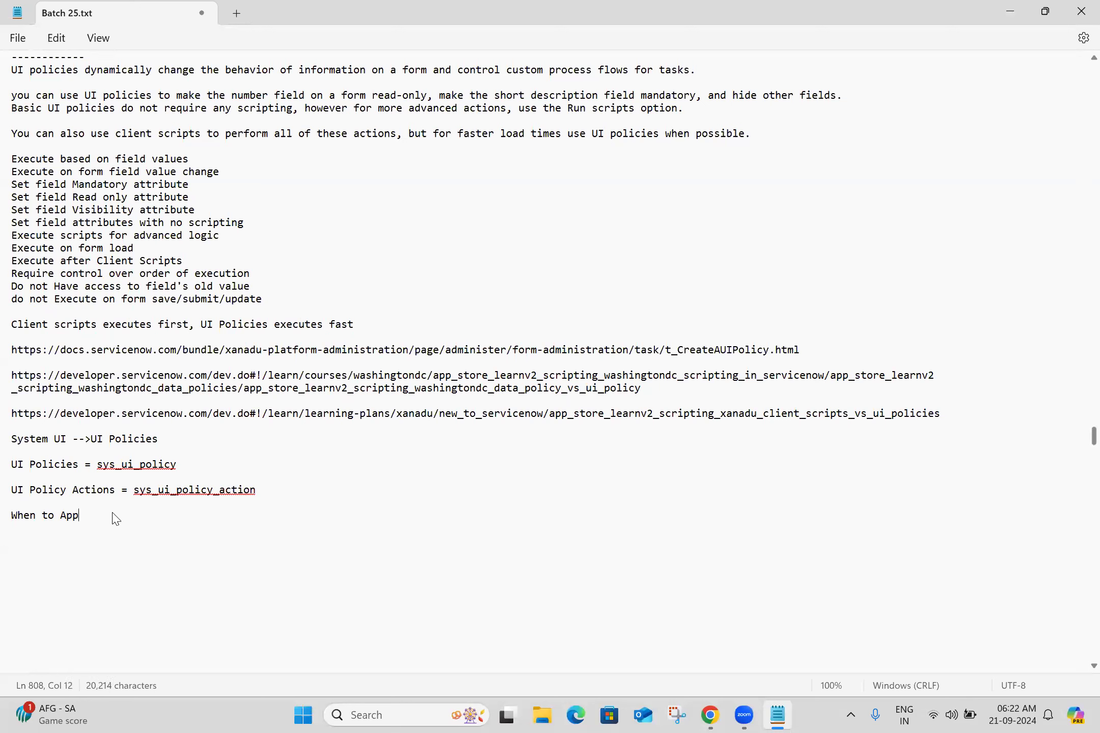
type("ly UI Policies:")
key("Return")
key("Return")
key("Return")
key("Return")
key("Return")
key("Return")
key("Return")
key("Return")
key("Return")
key("Return")
key("Return")
key("Return")
key("Return")
key("Return")
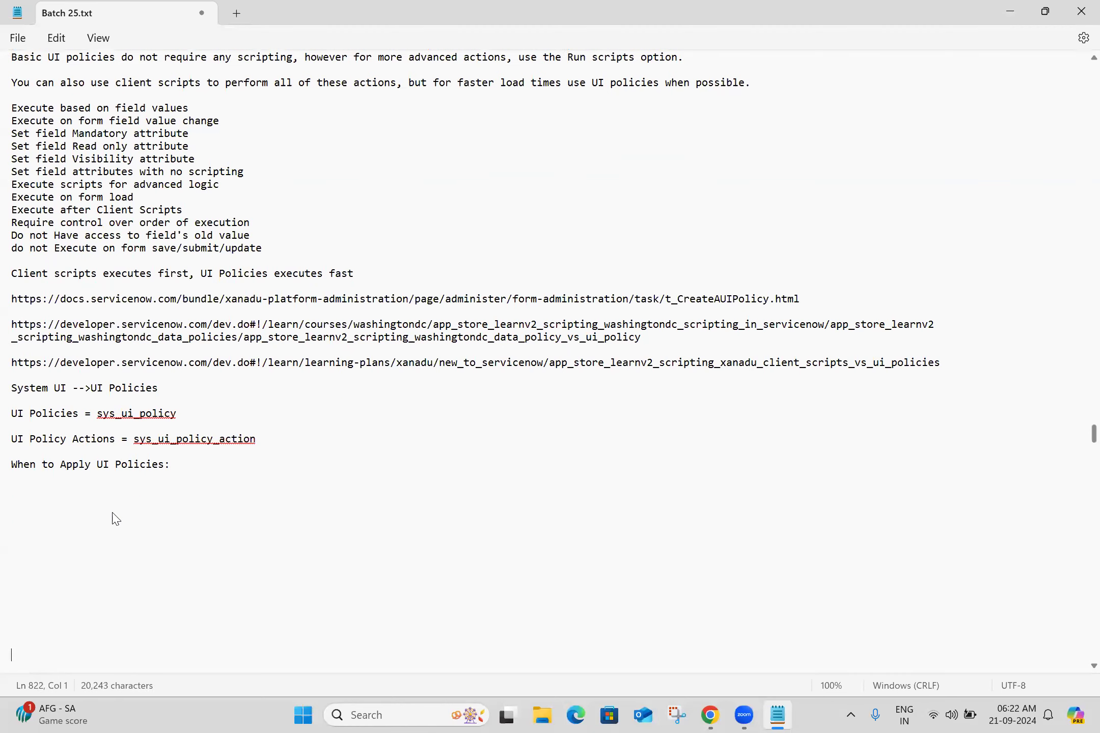
key("Return")
key("Return")
key("Return")
key("Return")
key("Return")
key("Return")
key("Return")
key("Return")
key("Return")
key("Return")
key("Return")
key("Return")
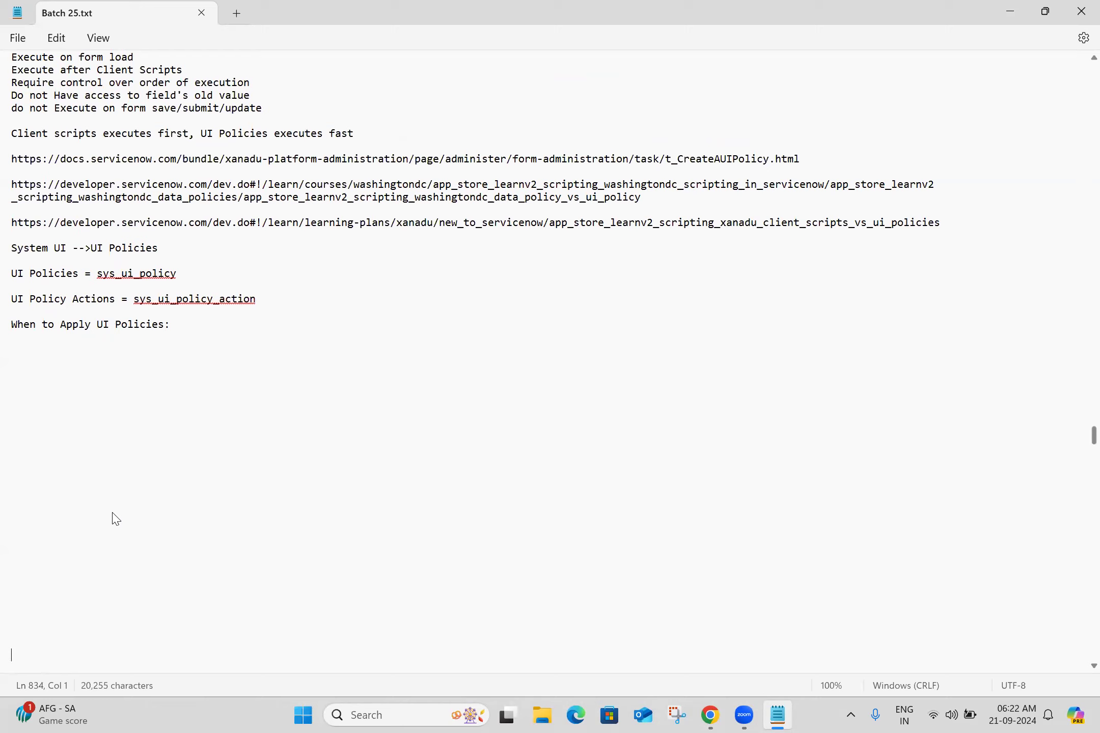
List the options "1. Global", "2. Onload", "3. inherit" and "4. Reverese if false" under the heading
left_click(66, 347)
type("1. Global")
key("Return")
type("2")
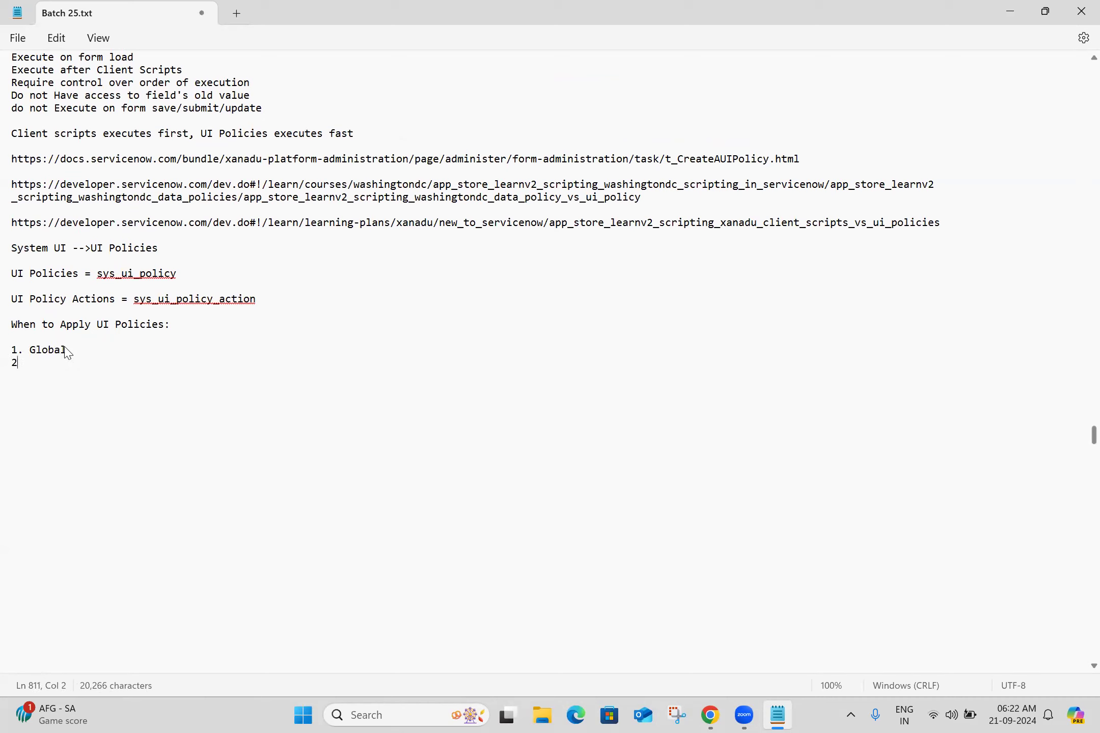
type(". Onload")
key("Return")
type("3. in")
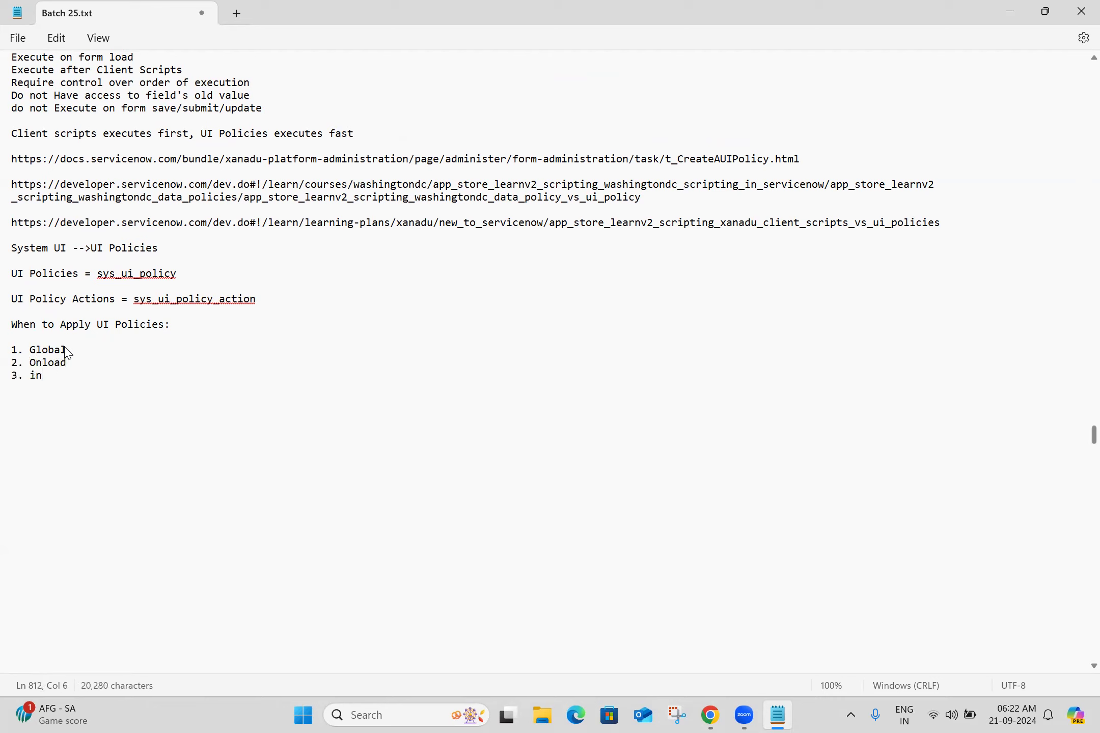
type("d")
key("BackSpace")
type("herit")
key("Return")
type("4. Reverese if false")
key("Return")
key("Return")
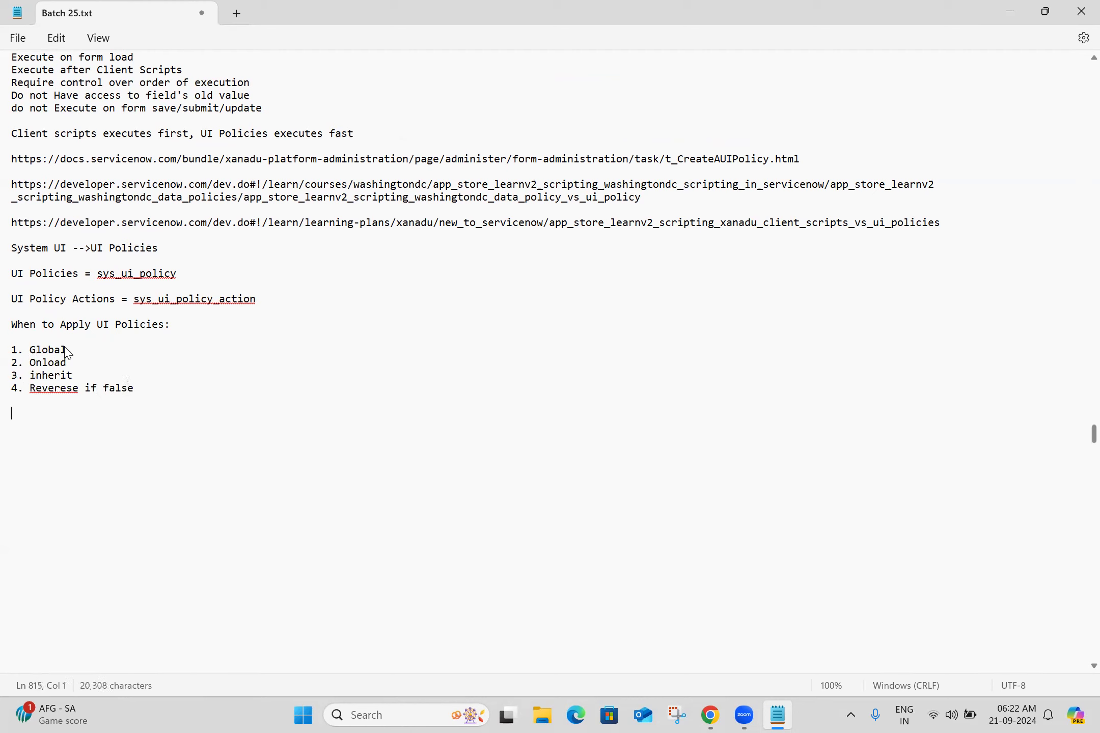
Correct the spelling of "Reverese" to "Reverse" and start a new line below the list
right_click(44, 390)
mouse_move(148, 31)
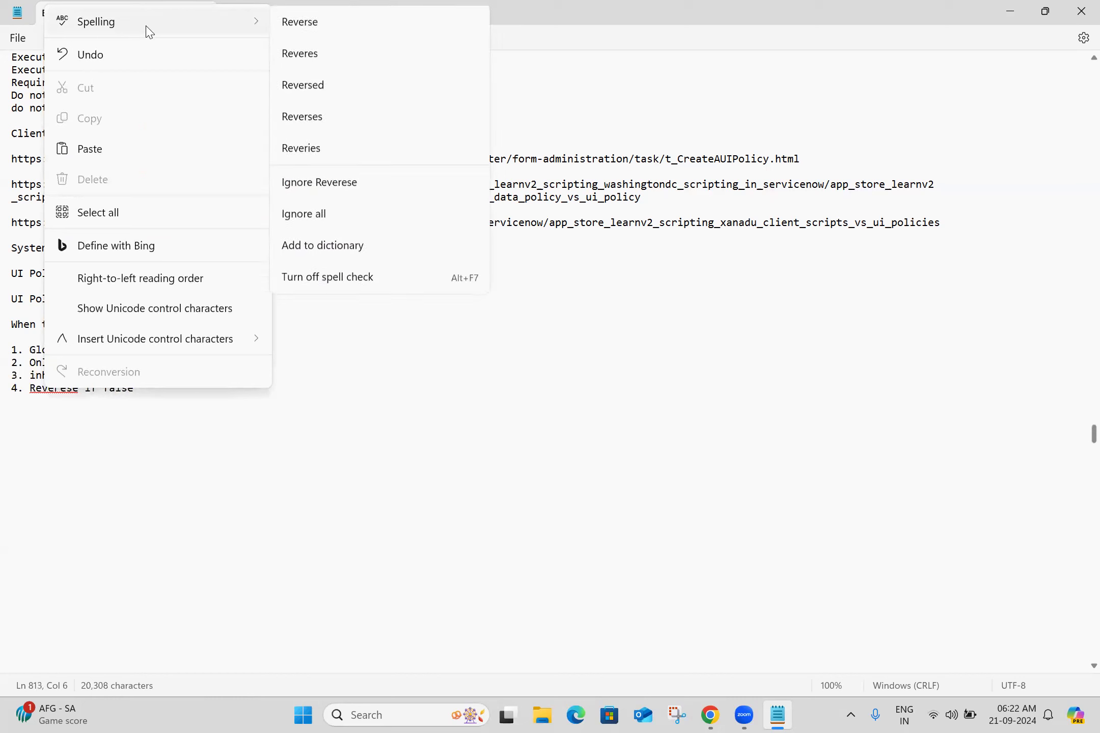
left_click(320, 34)
left_click(168, 391)
key("Return")
key("Return")
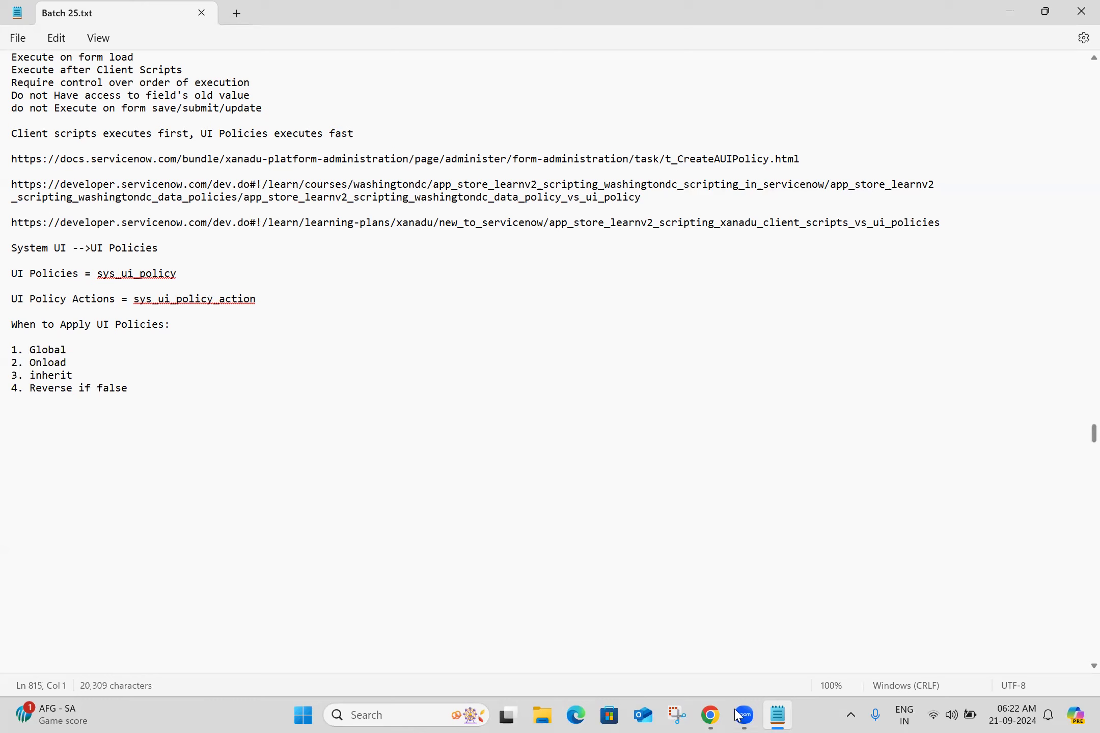
Review the policy's When to Apply options and add a "Global :" line to the notes
left_click(710, 715)
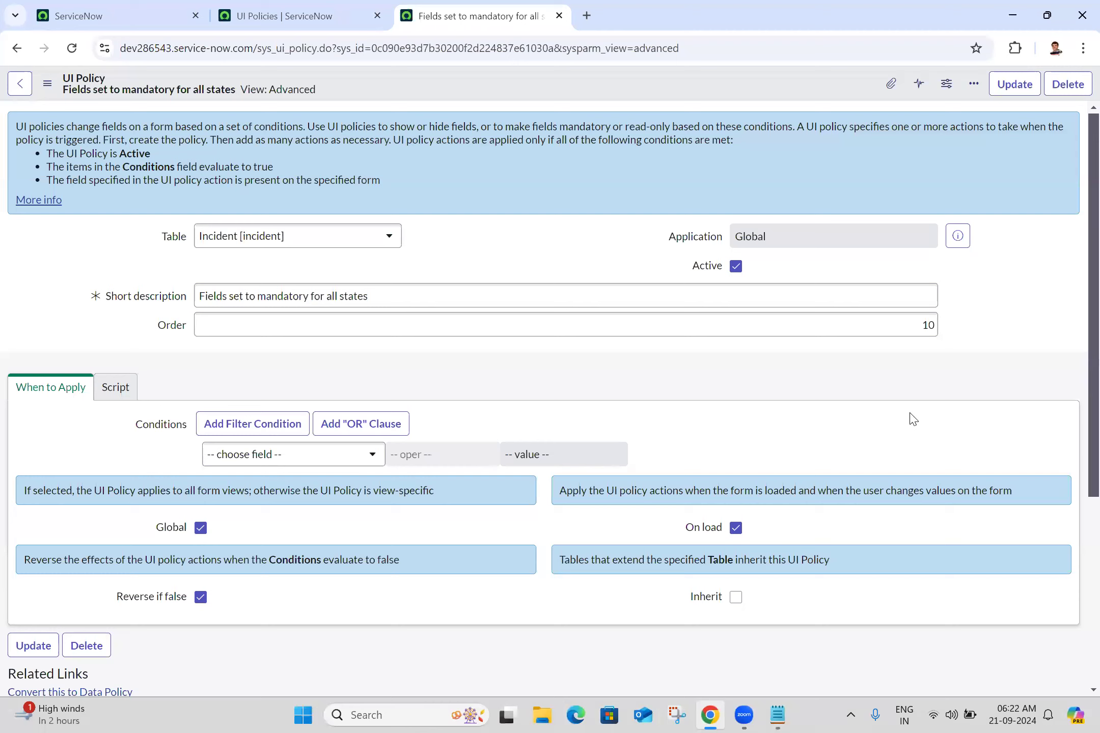
scroll(1077, 421, "down", 2)
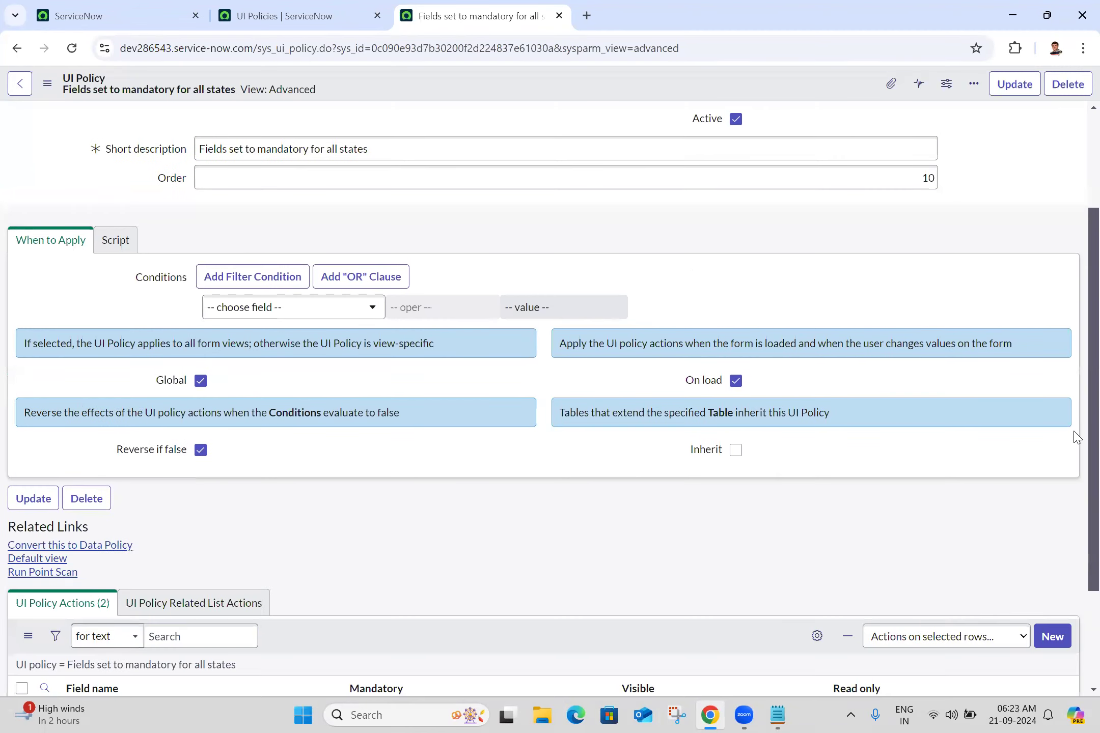
scroll(1076, 422, "down", 1)
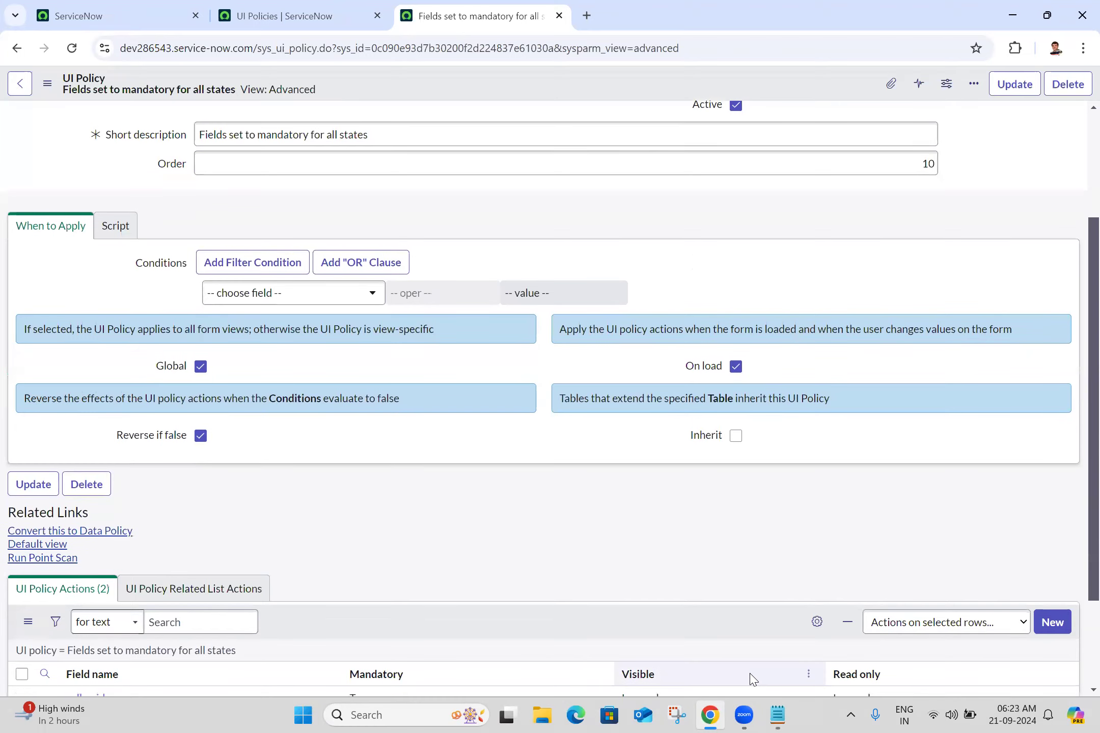
left_click(774, 716)
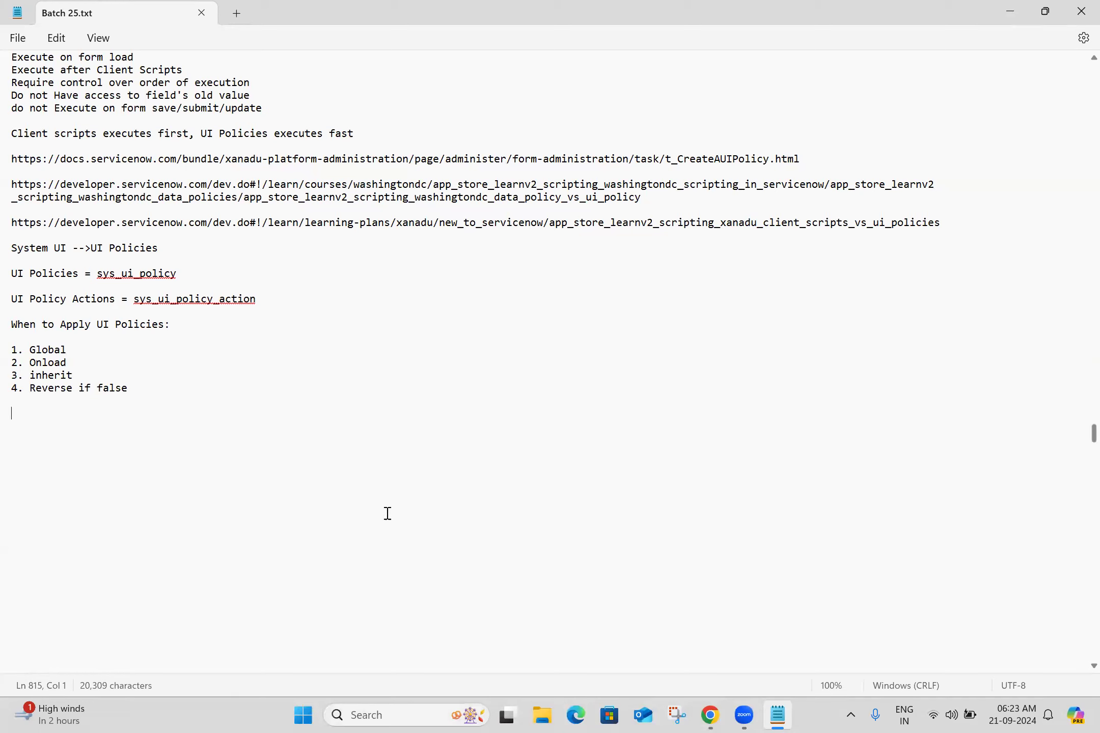
type("Global :")
Try making the policy view-specific by clearing Global and choosing the Self Service view, then revert both
key("alt+Tab")
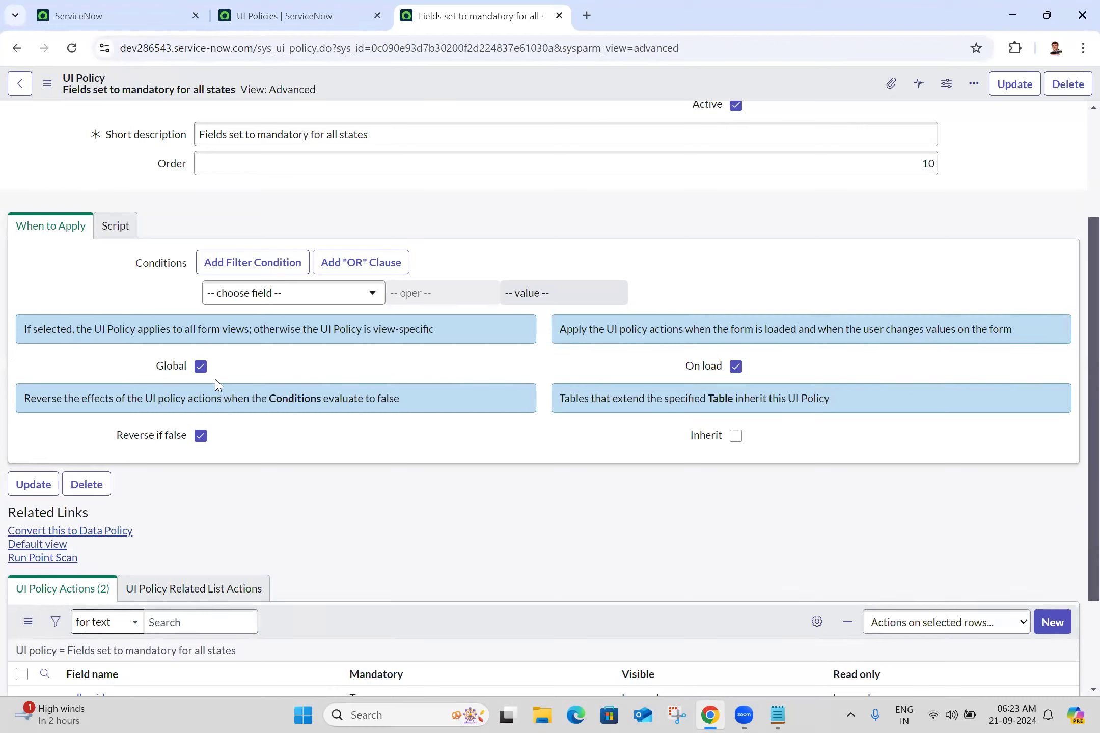
left_click(202, 368)
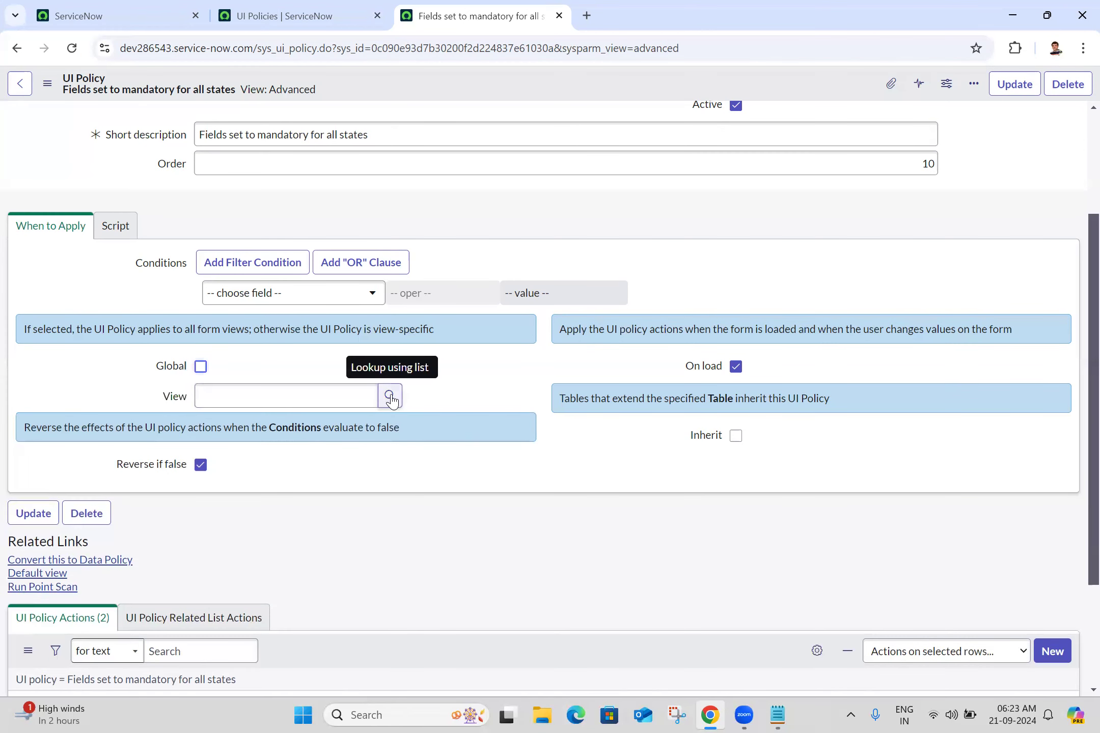
left_click(285, 395)
type("se")
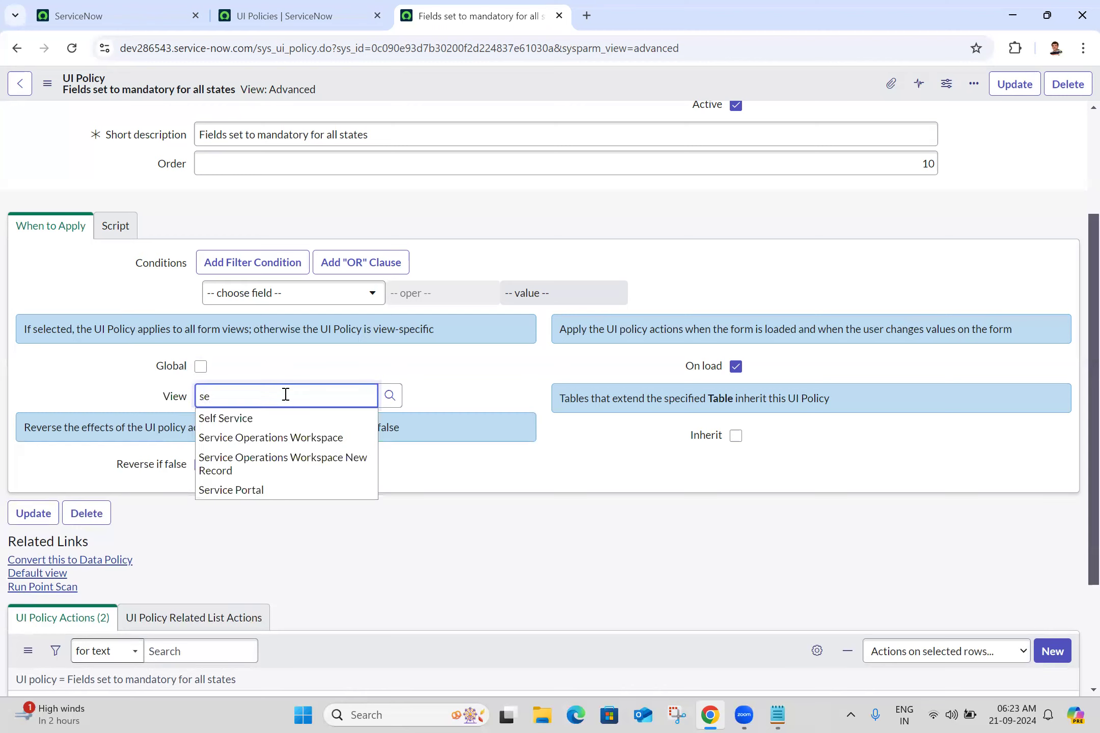
left_click(259, 423)
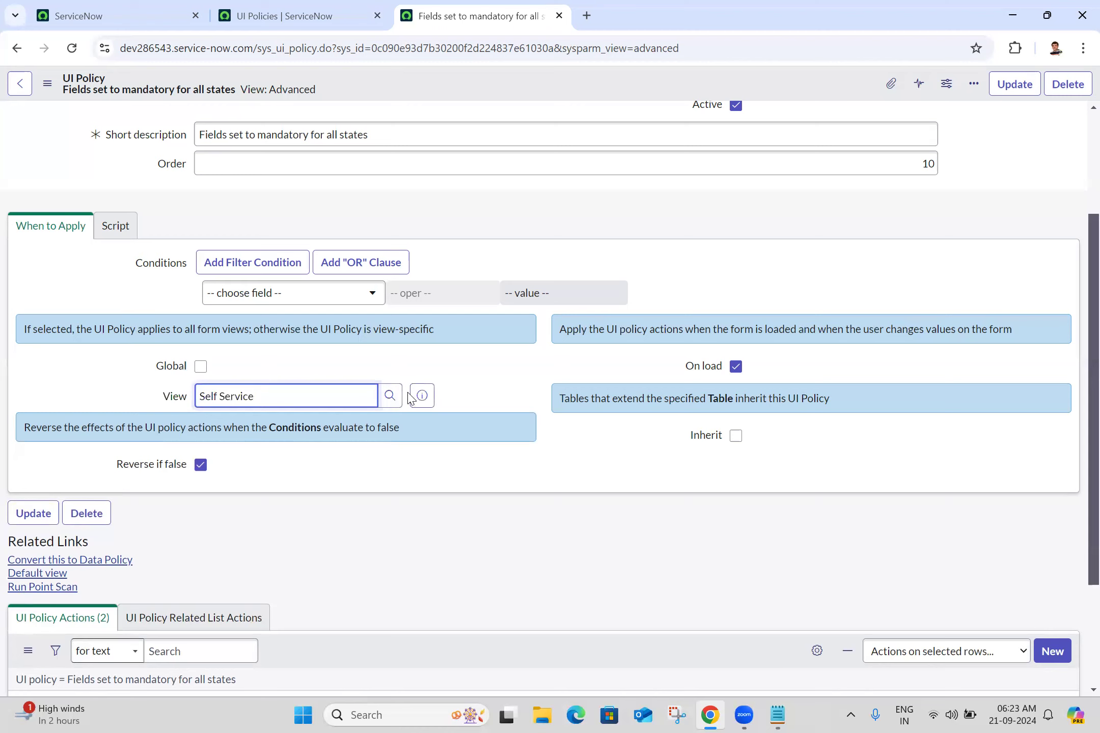
double_click(278, 401)
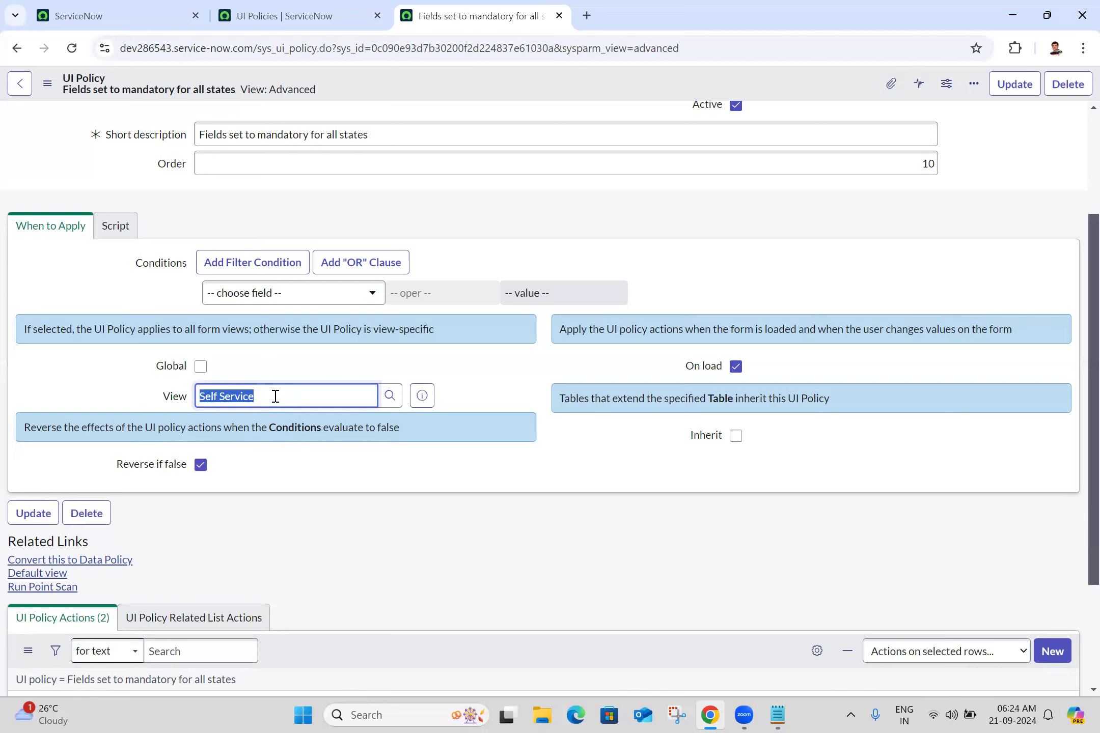
key("BackSpace")
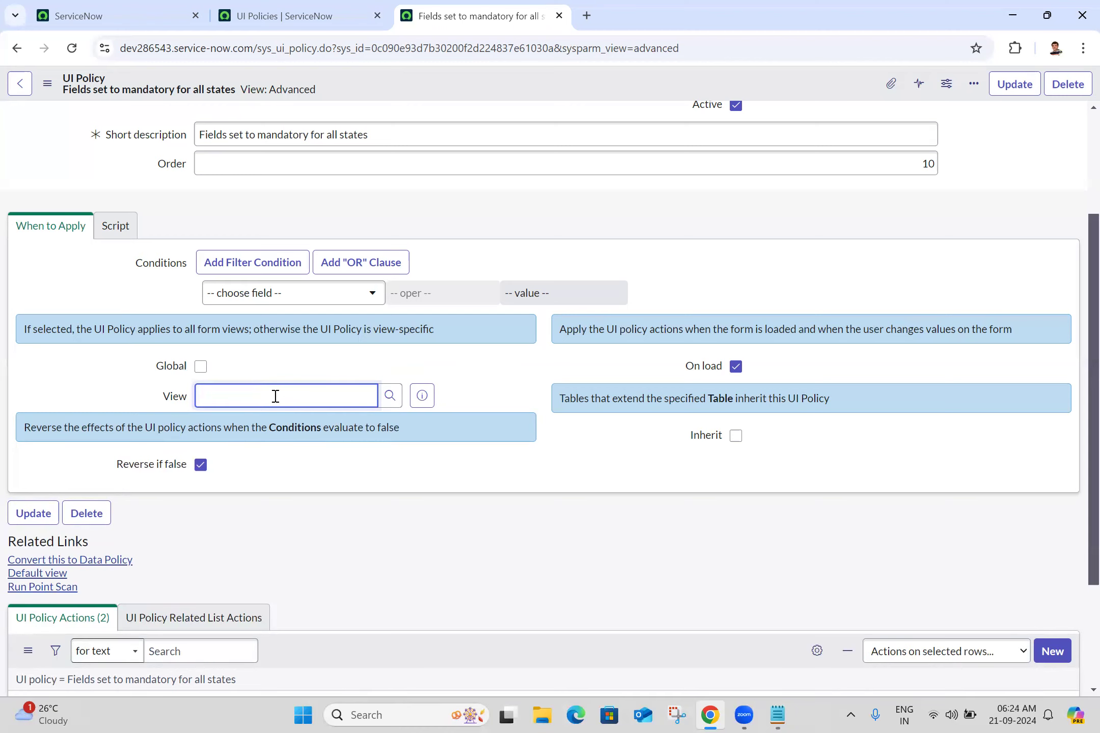
left_click(124, 298)
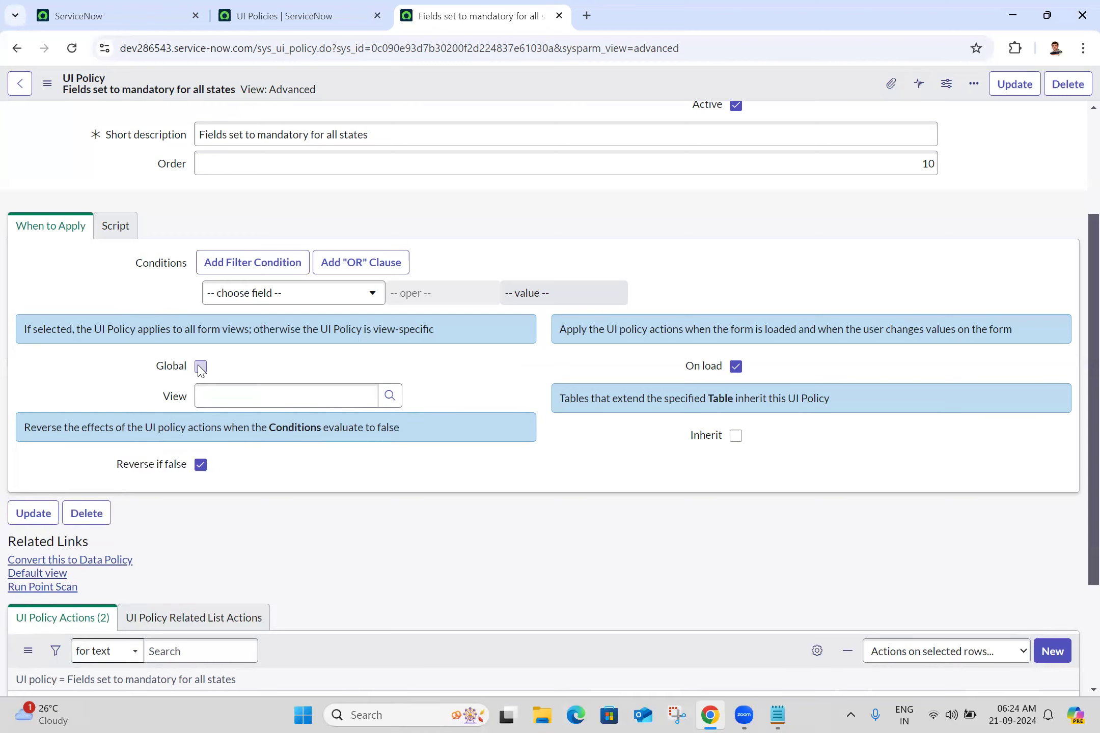
left_click(201, 367)
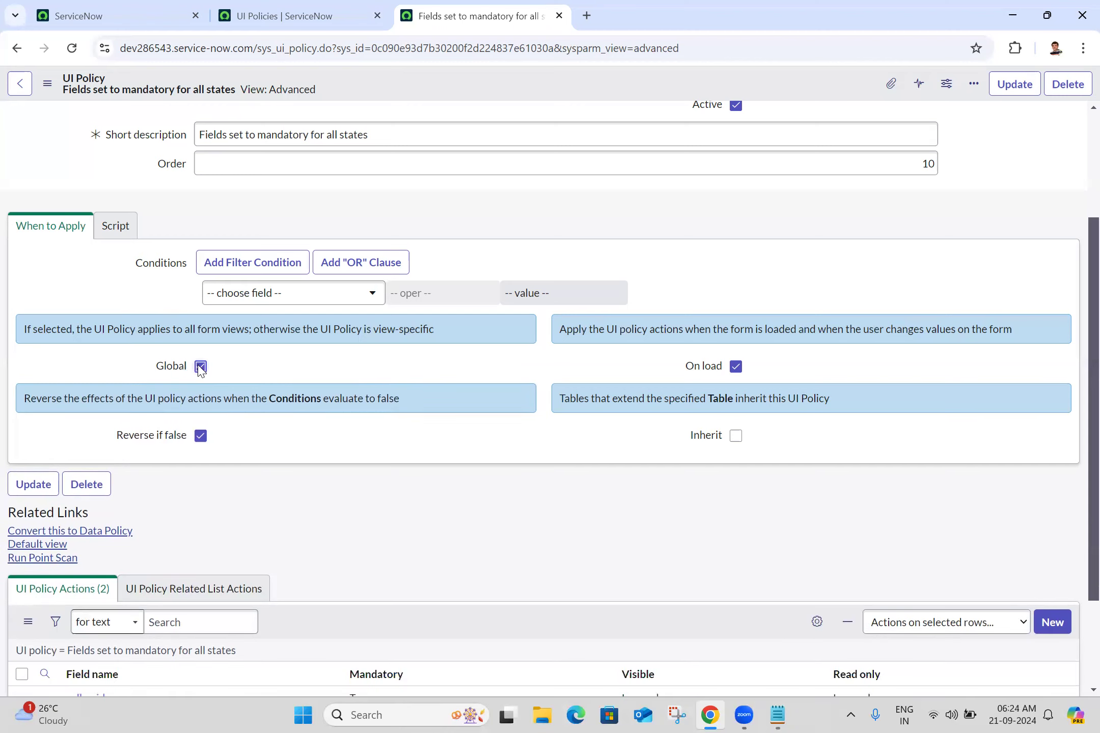
Copy the Global option's help text into the notes after "Global :"
double_click(284, 330)
triple_click(284, 330)
key("ctrl+c")
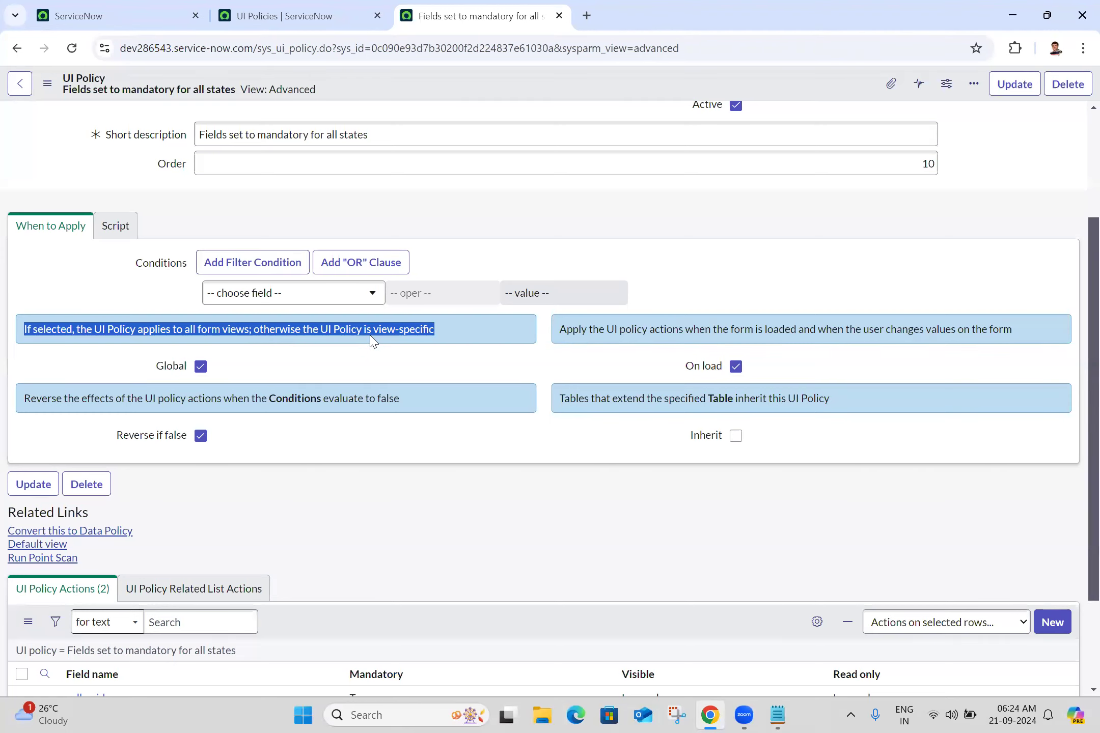
left_click(778, 715)
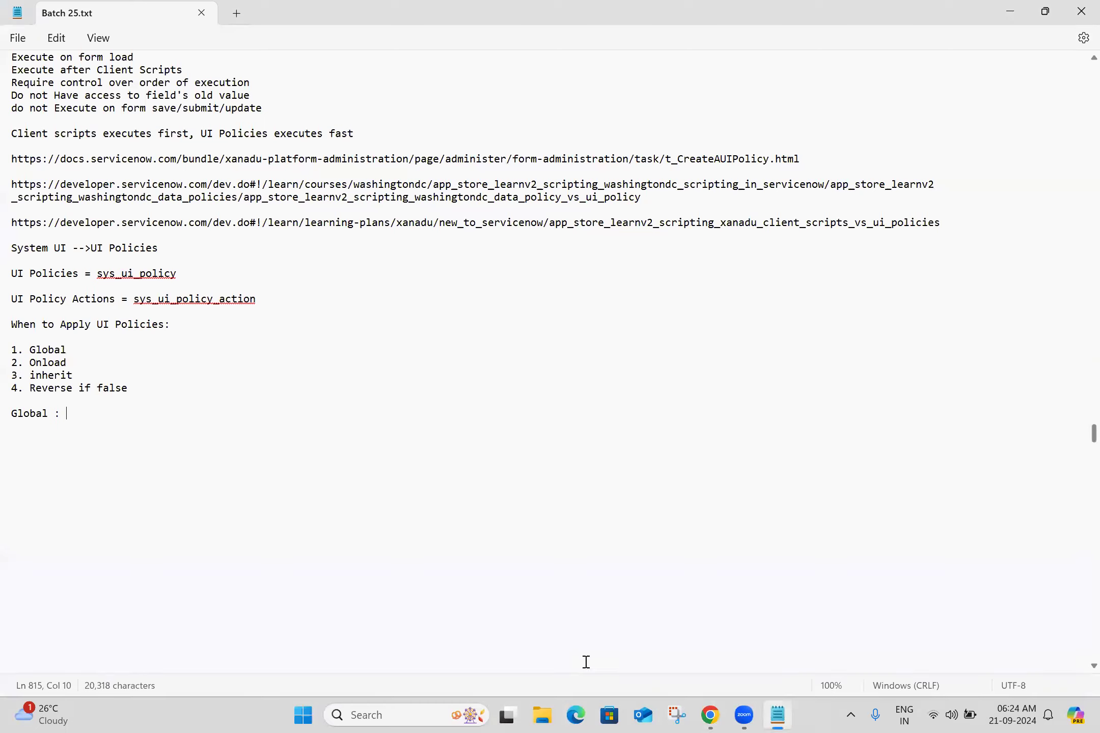
key("ctrl+v")
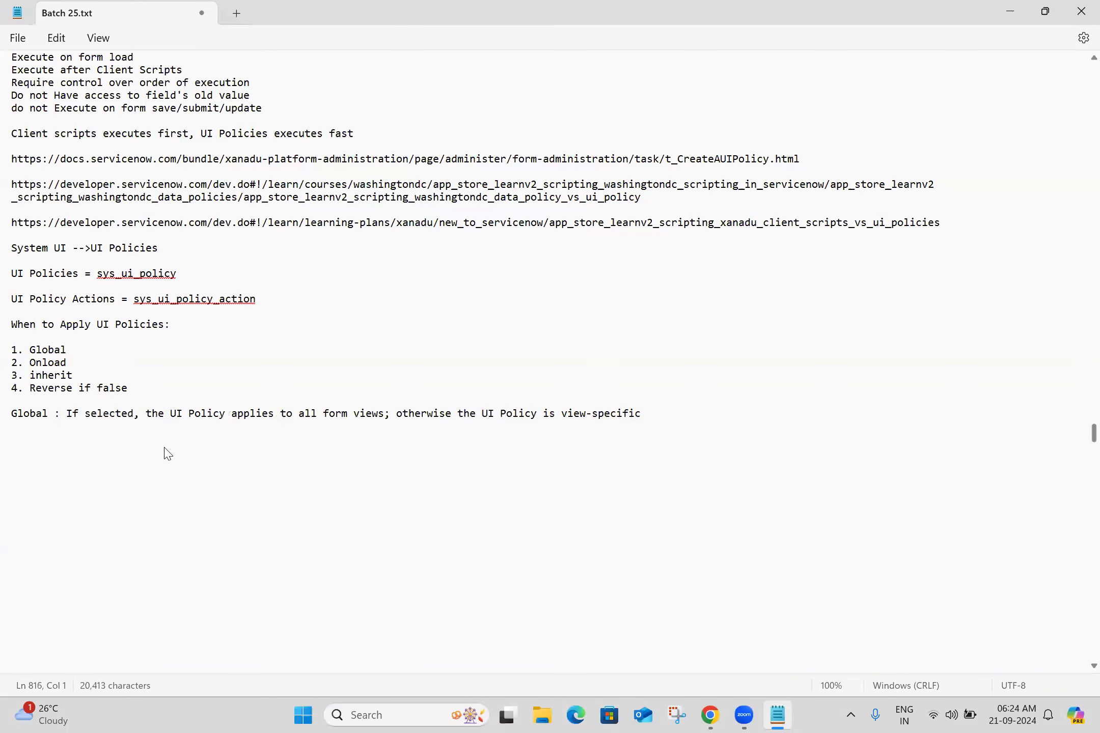
Copy the word "Onload" from the list and add an "Onload:" line to the notes
double_click(43, 364)
key("ctrl+c")
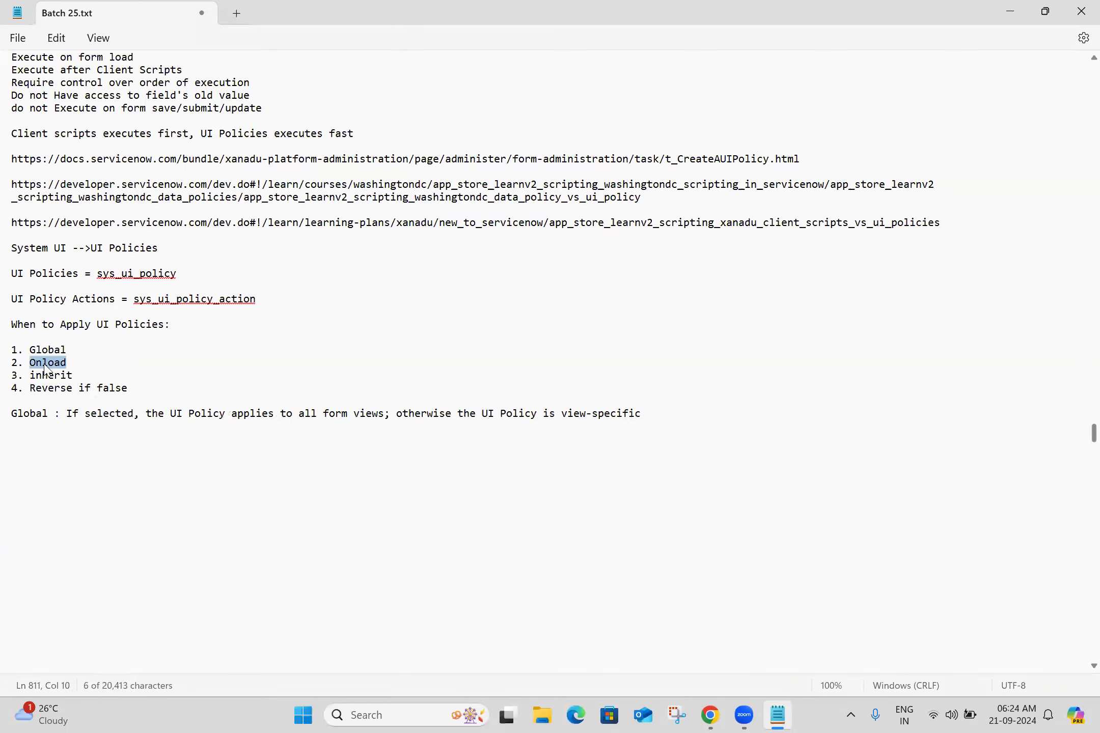
left_click(54, 428)
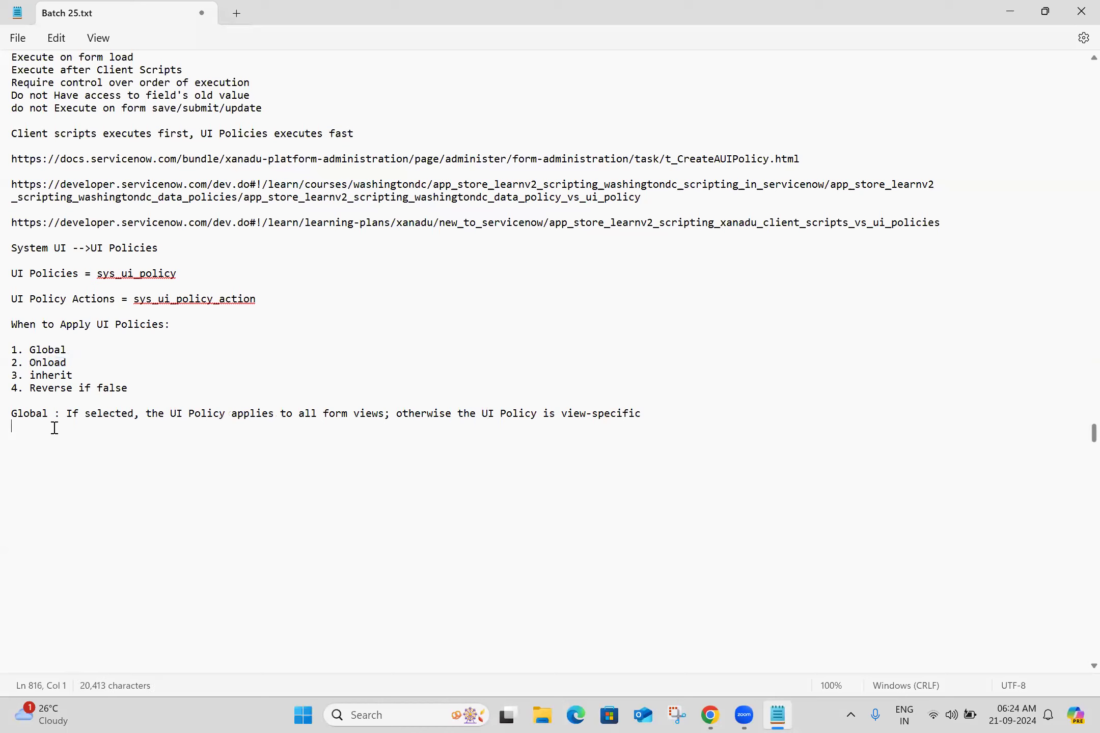
key("ctrl+v")
type(":")
Copy the On load help text from the policy form into the notes after "Onload :"
key("alt+Tab")
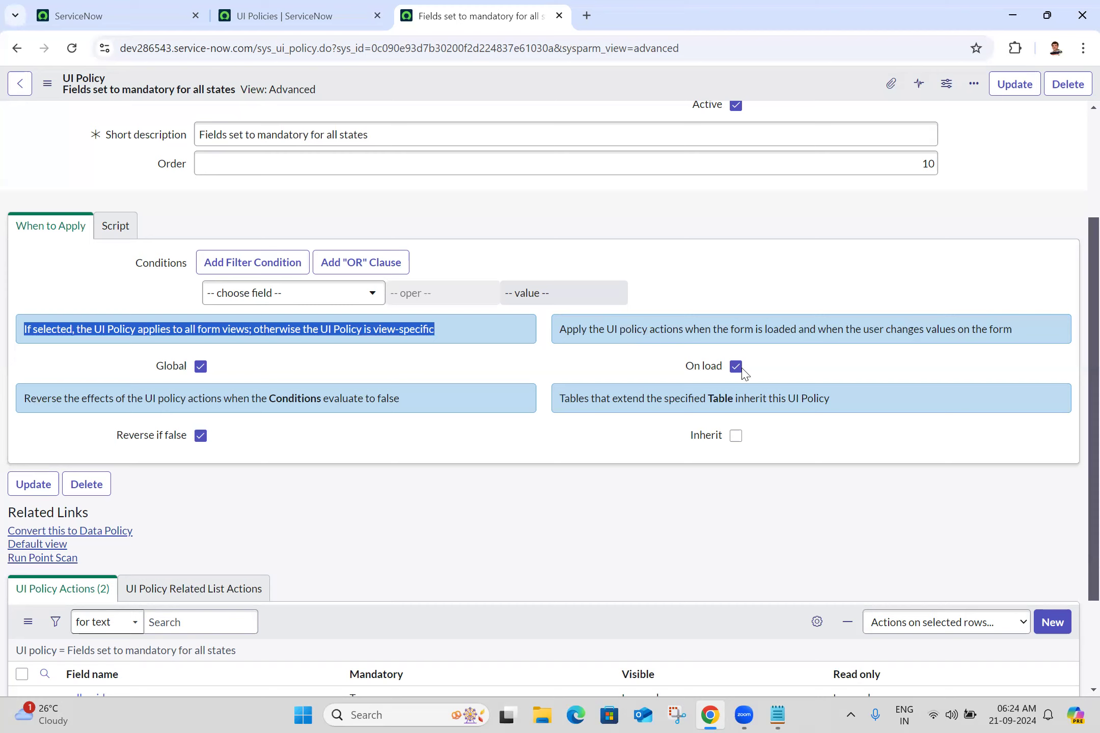
triple_click(569, 330)
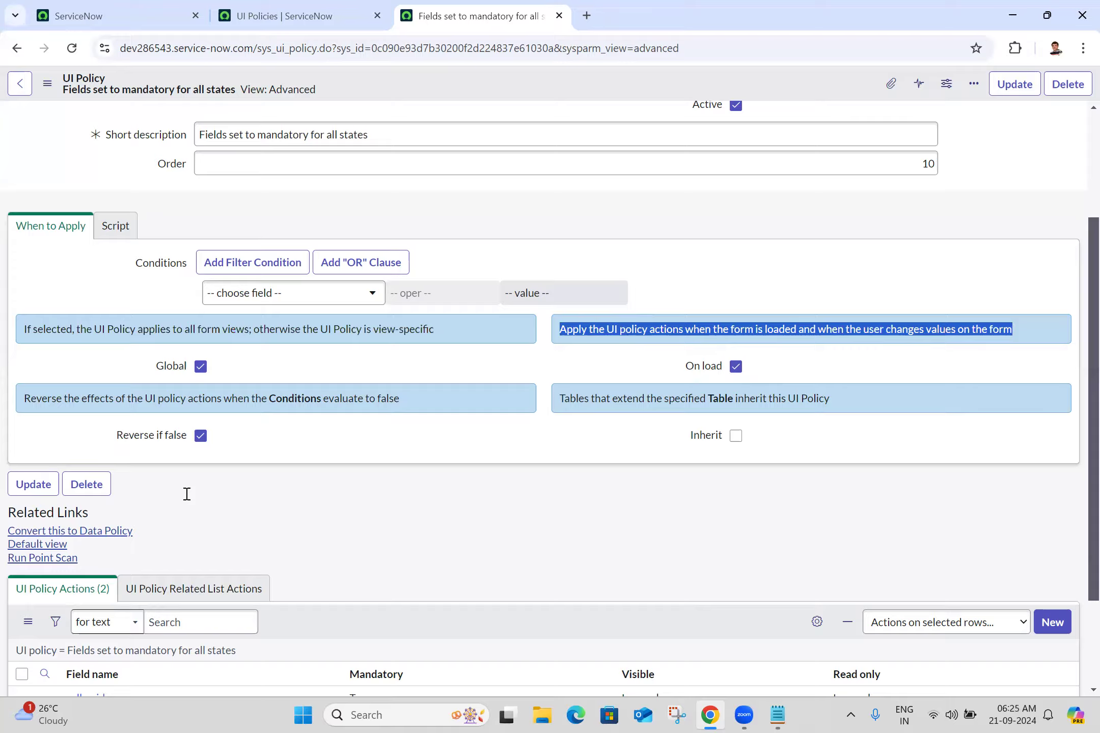
key("alt+Tab")
Copy "Reverse if false" from the list and add a "Reverse if false :" line to the notes
double_click(50, 388)
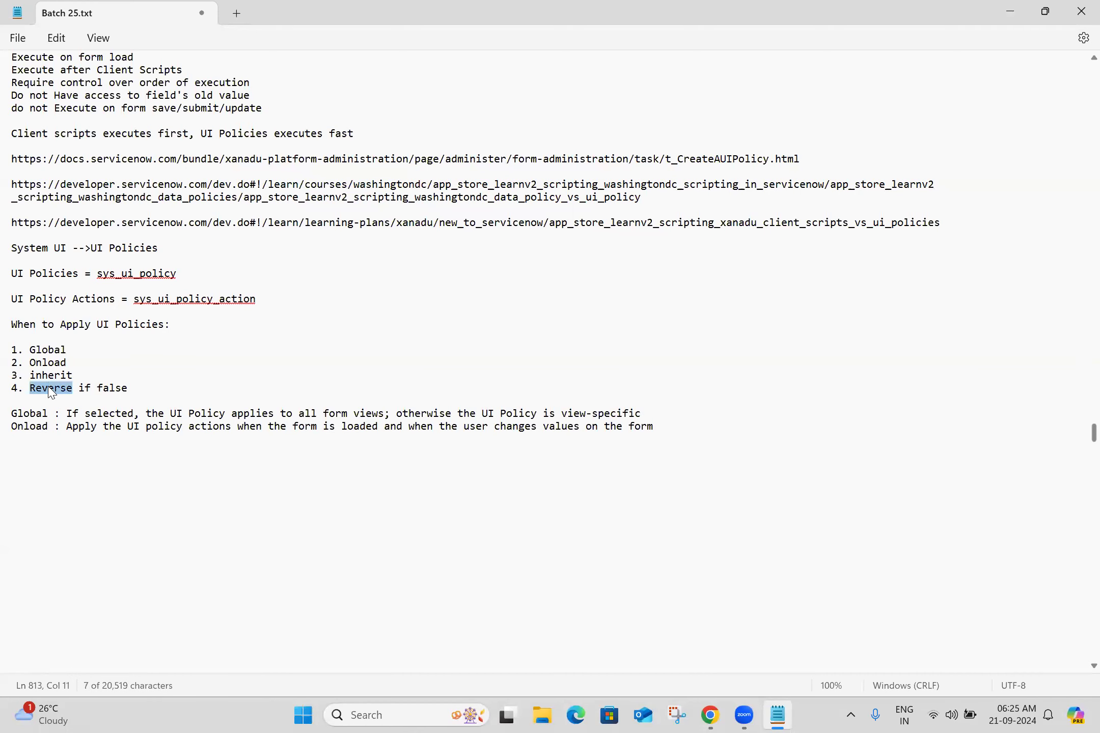
key("shift+Right")
key("shift+Right")
key("shift+Right")
key("shift+Right")
key("shift+Right")
key("shift+Right")
key("shift+Right")
key("shift+Right")
key("shift+Right")
key("ctrl+c")
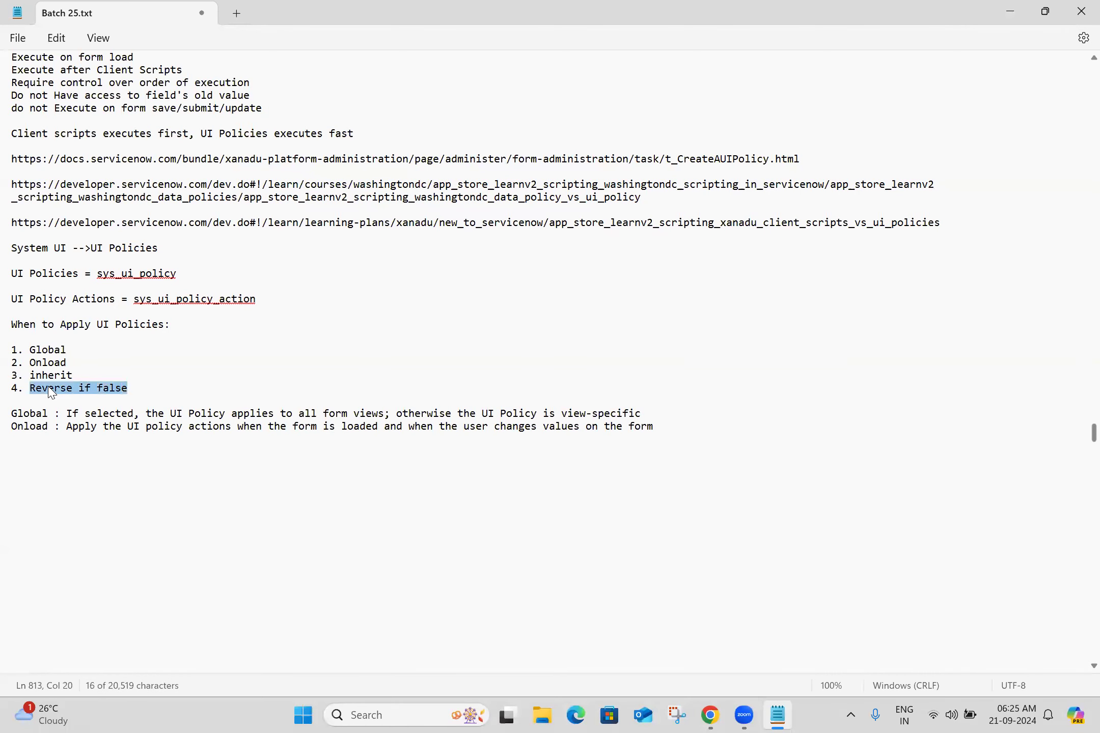
left_click(83, 442)
key("ctrl+v")
type(":")
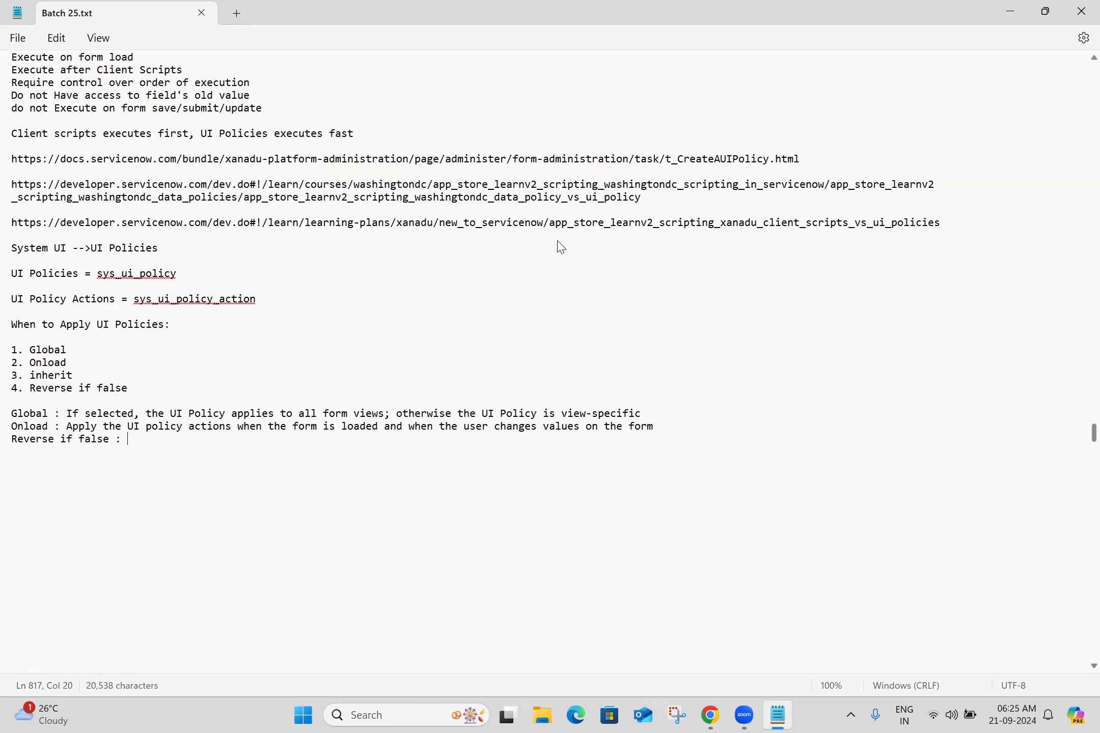
Add a condition on the Active field to the policy's conditions, giving Active is true
key("alt+Tab")
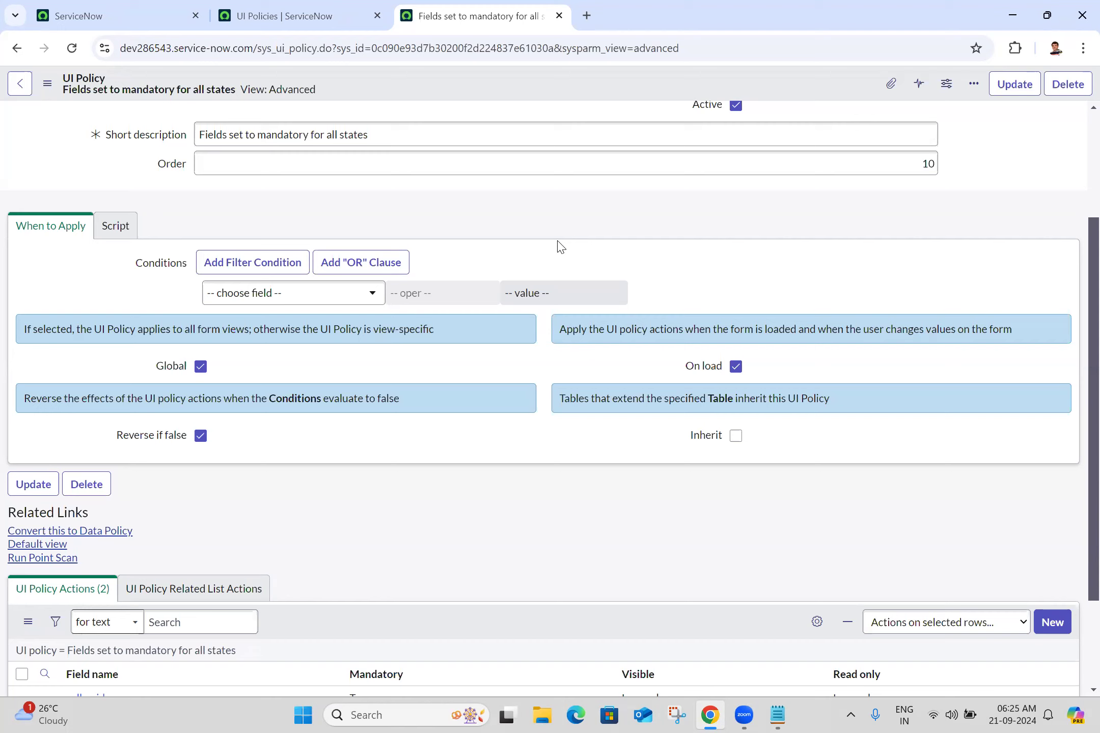
left_click(298, 305)
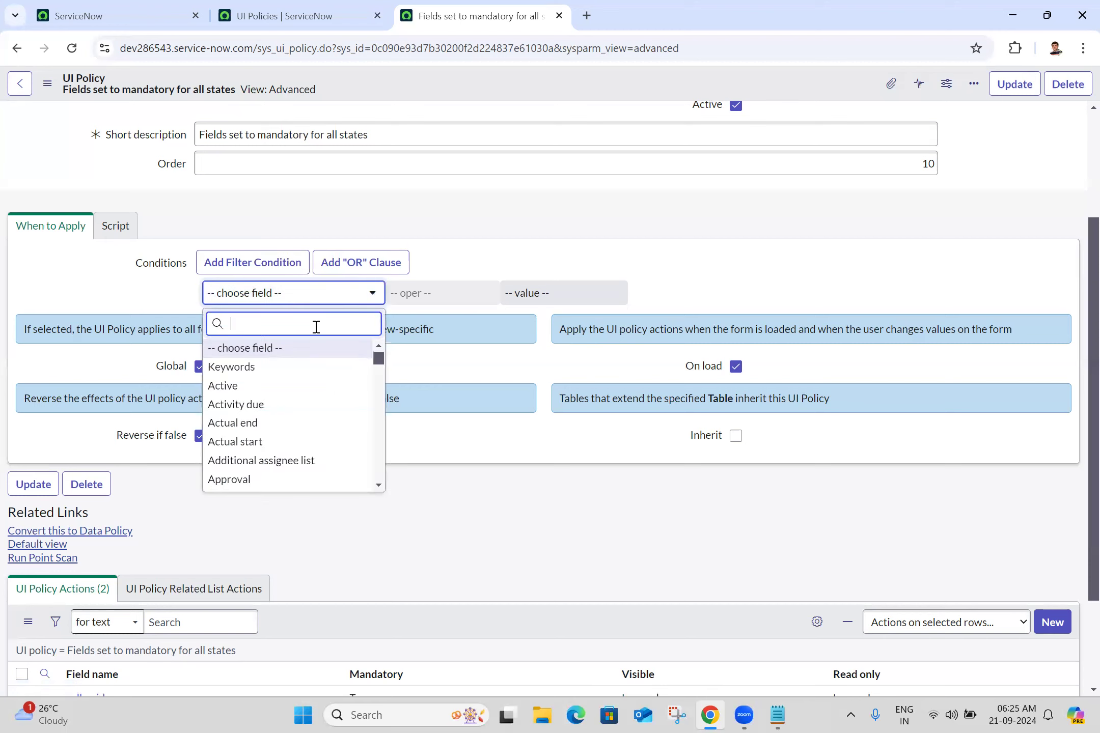
type("active")
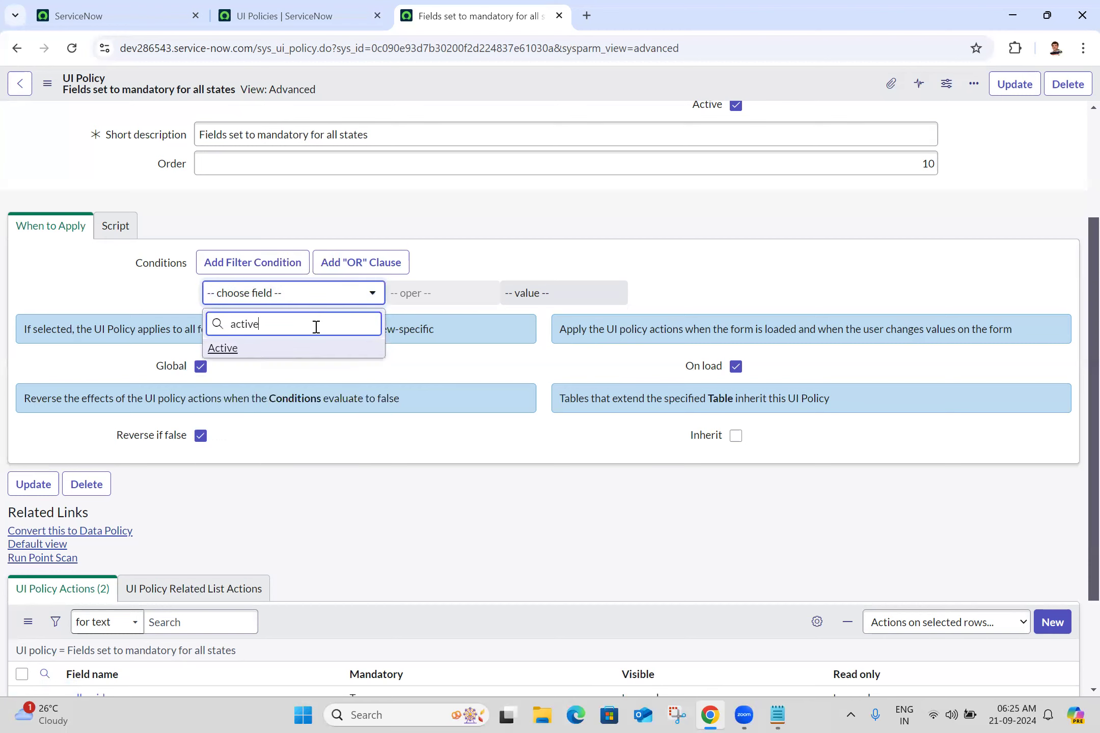
left_click(283, 348)
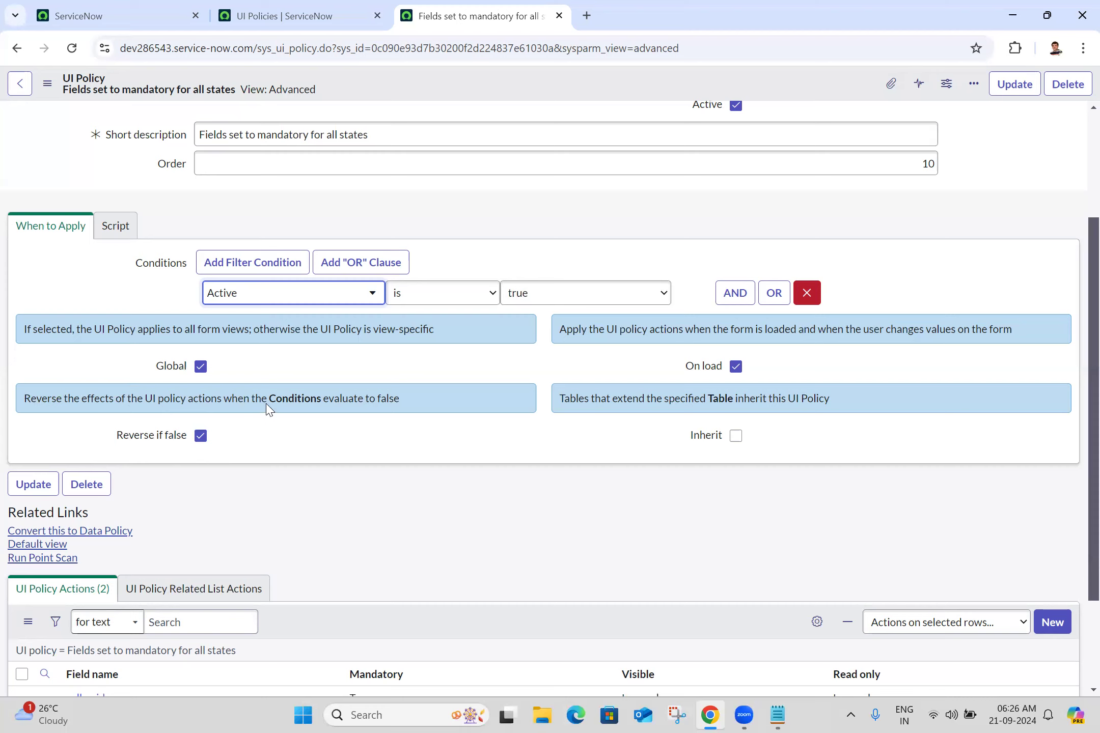
Copy the Reverse if false help text into the notes after "Reverse if false :"
triple_click(364, 400)
key("ctrl+c")
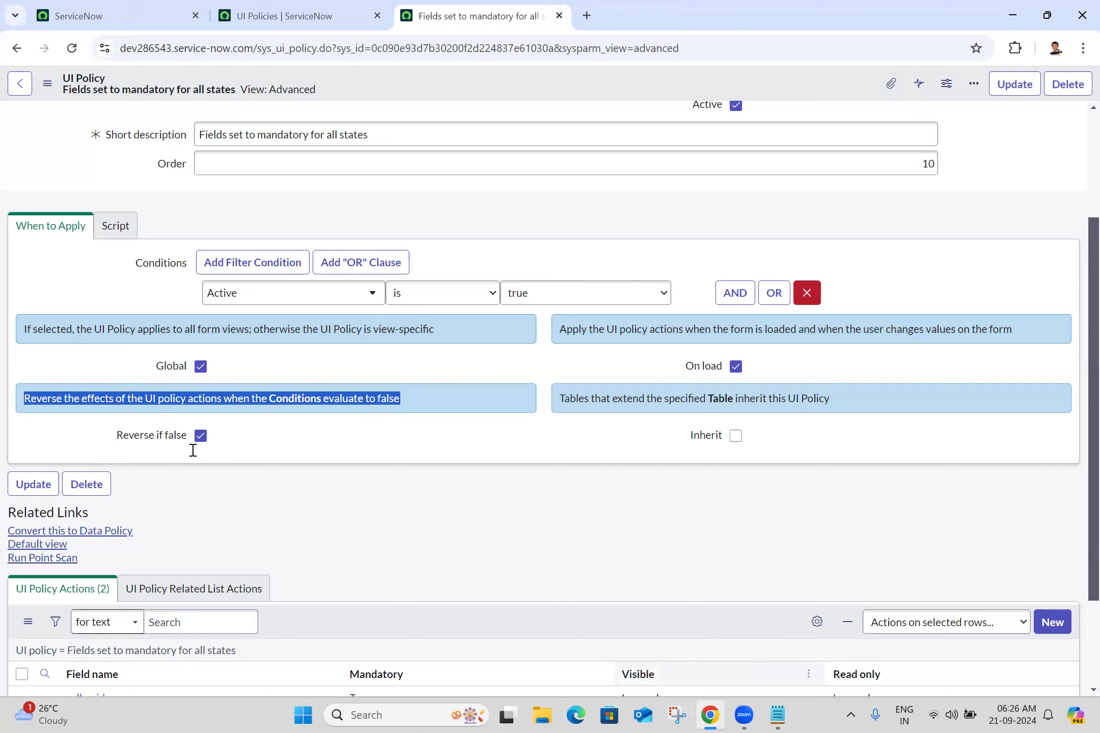
key("alt+Tab")
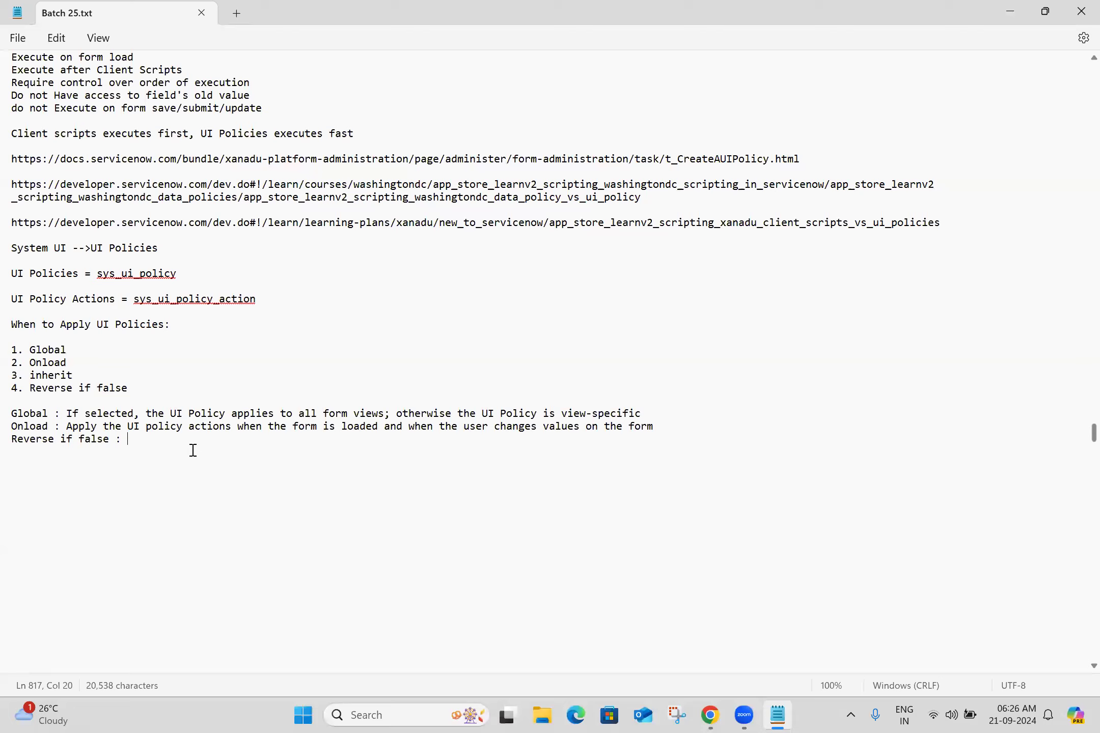
left_click(193, 451)
left_click(190, 444)
key("ctrl+v")
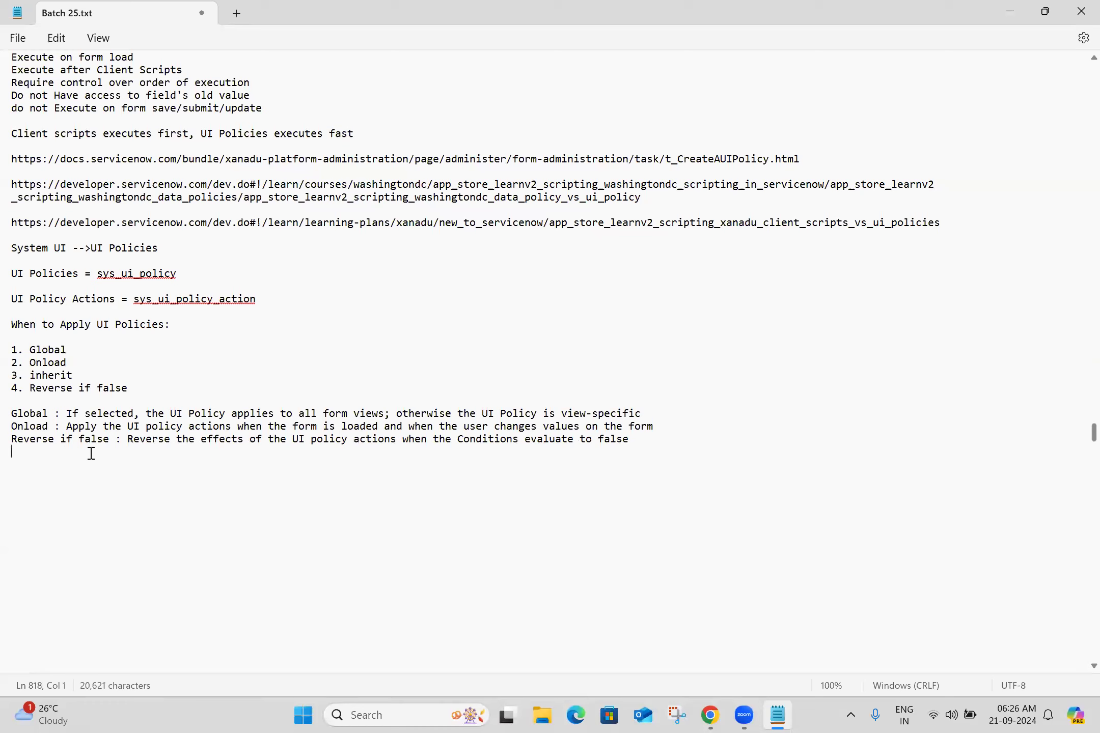
Copy "inherit" from the list and add an "Inherit :" line to the notes
double_click(36, 375)
key("ctrl+c")
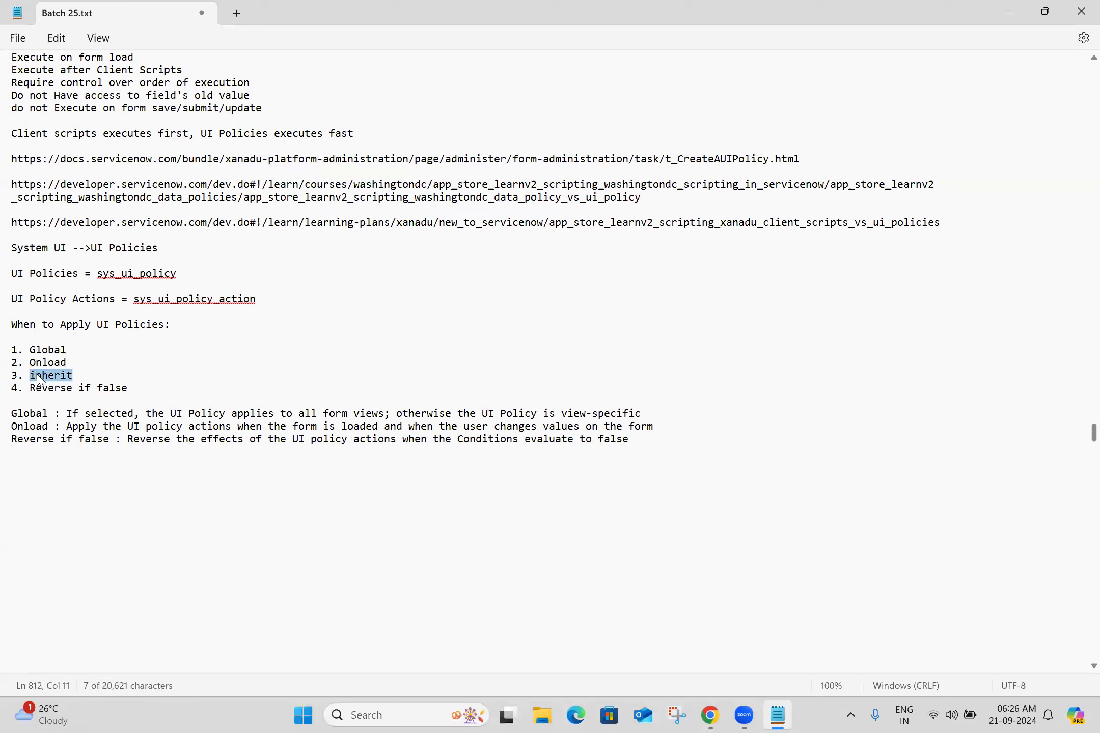
left_click(44, 452)
type("I")
key("ctrl+v")
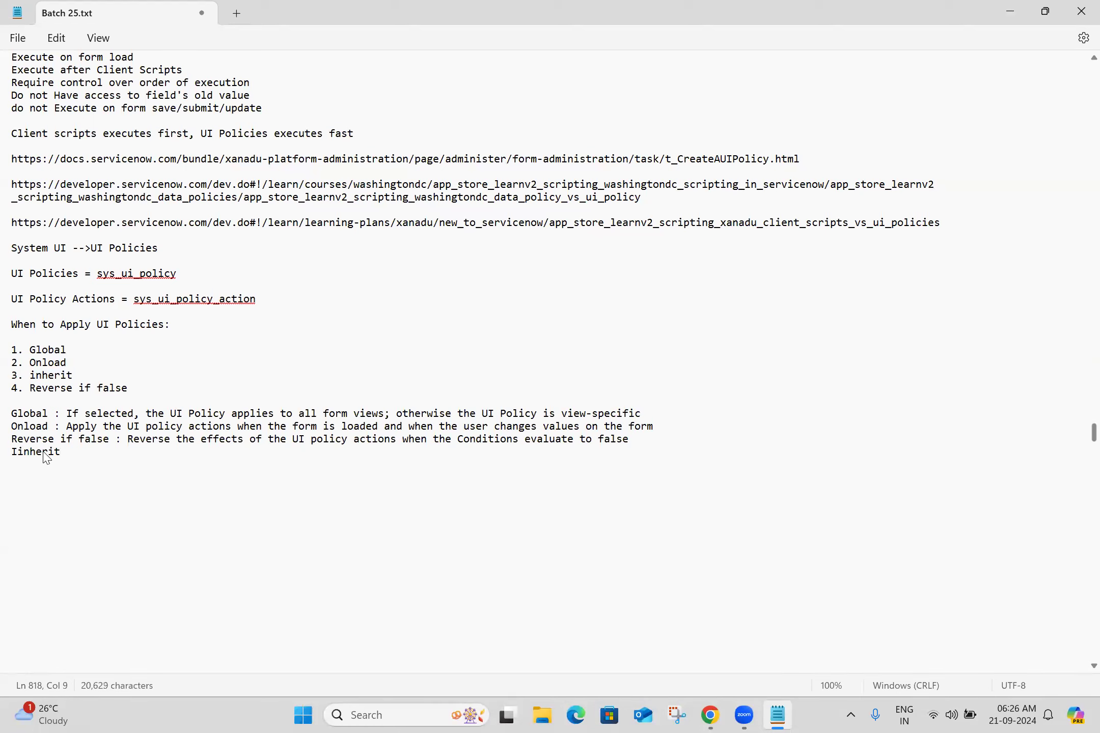
left_click(23, 452)
key("BackSpace")
left_click(94, 457)
key("Return")
key("BackSpace")
type(":")
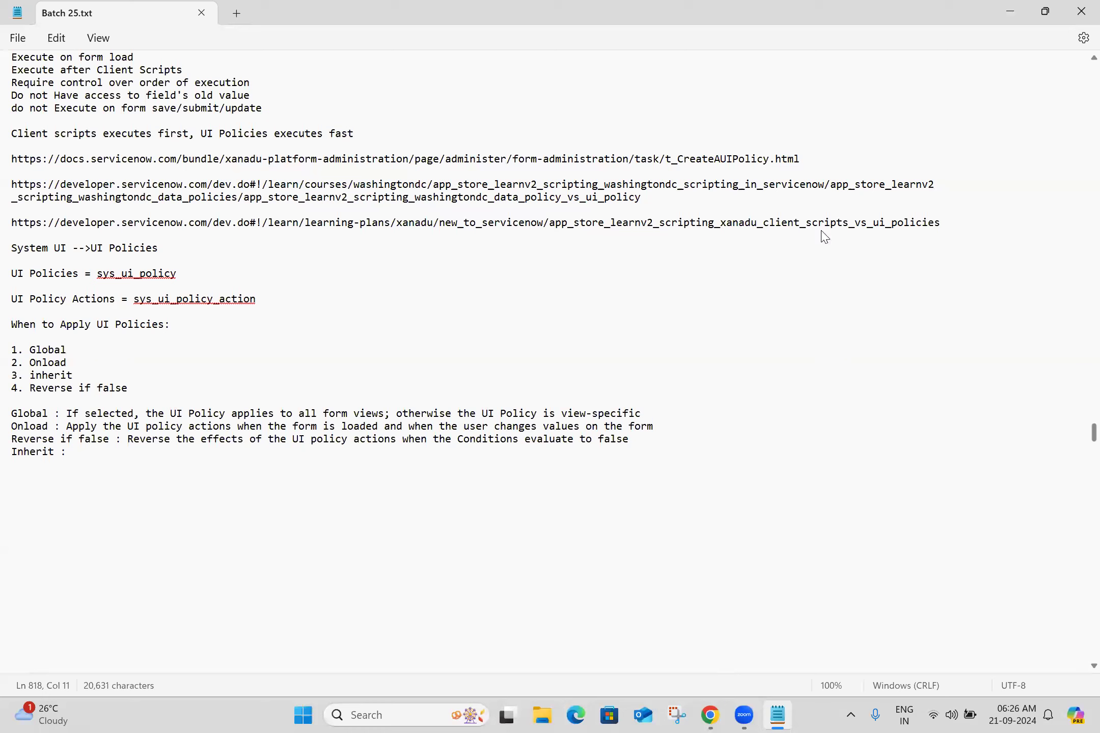
Copy the Inherit help text into the notes after "Inherit :" and start a new paragraph
key("alt+Tab")
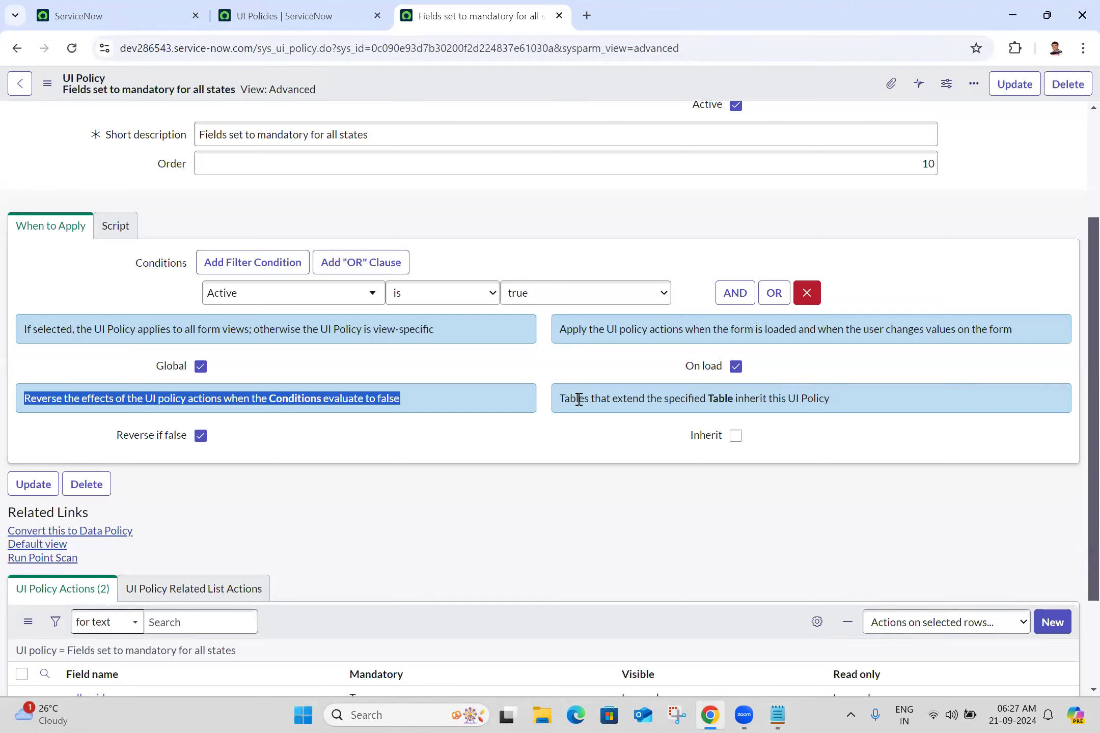
triple_click(622, 395)
key("ctrl+c")
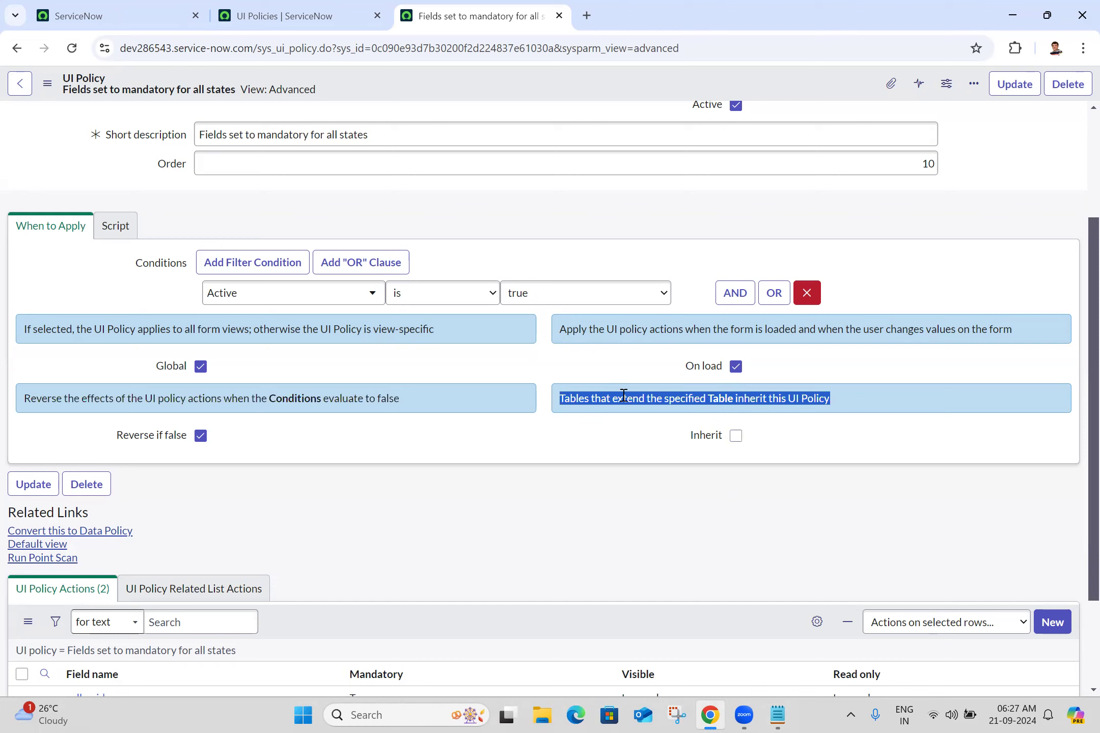
left_click(778, 716)
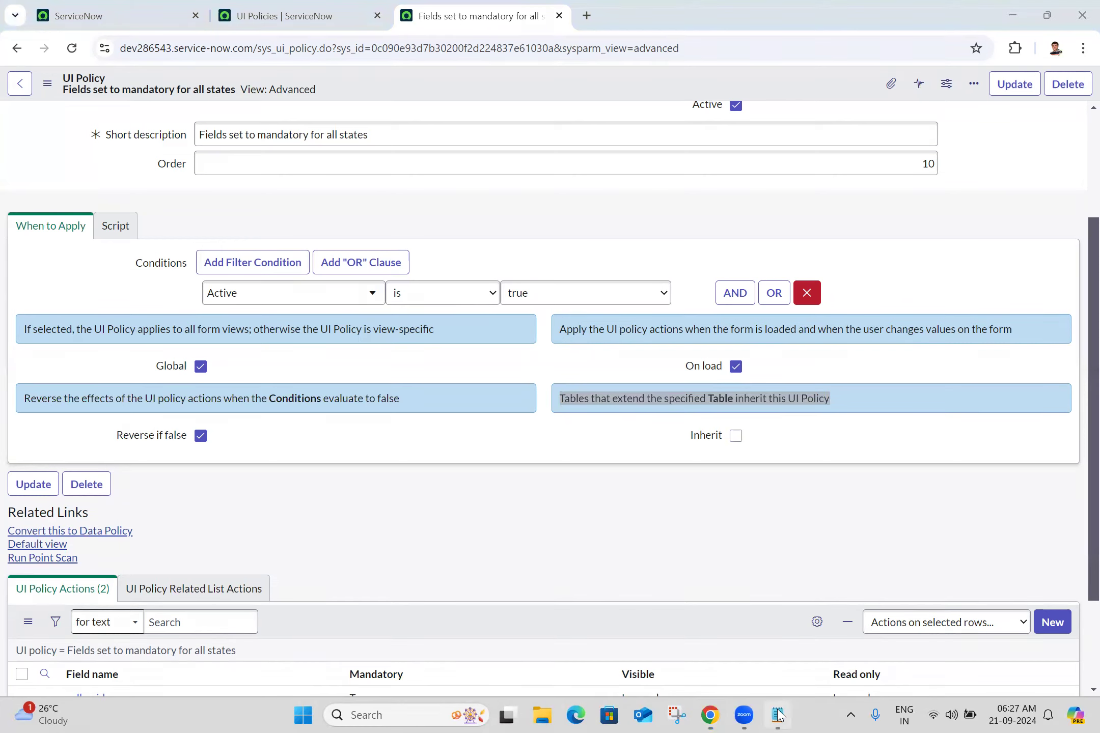
key("ctrl+v")
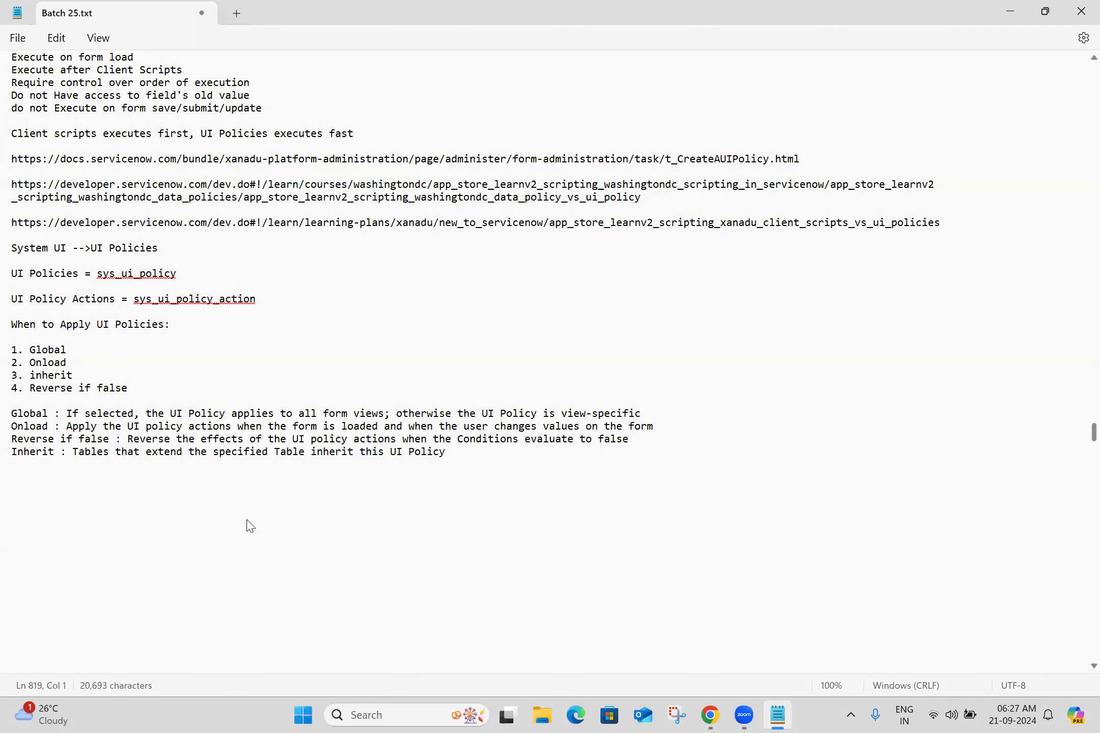
key("Return")
key("Return")
Open the caller_id UI policy action from the policy's related list in a new tab
left_click(712, 715)
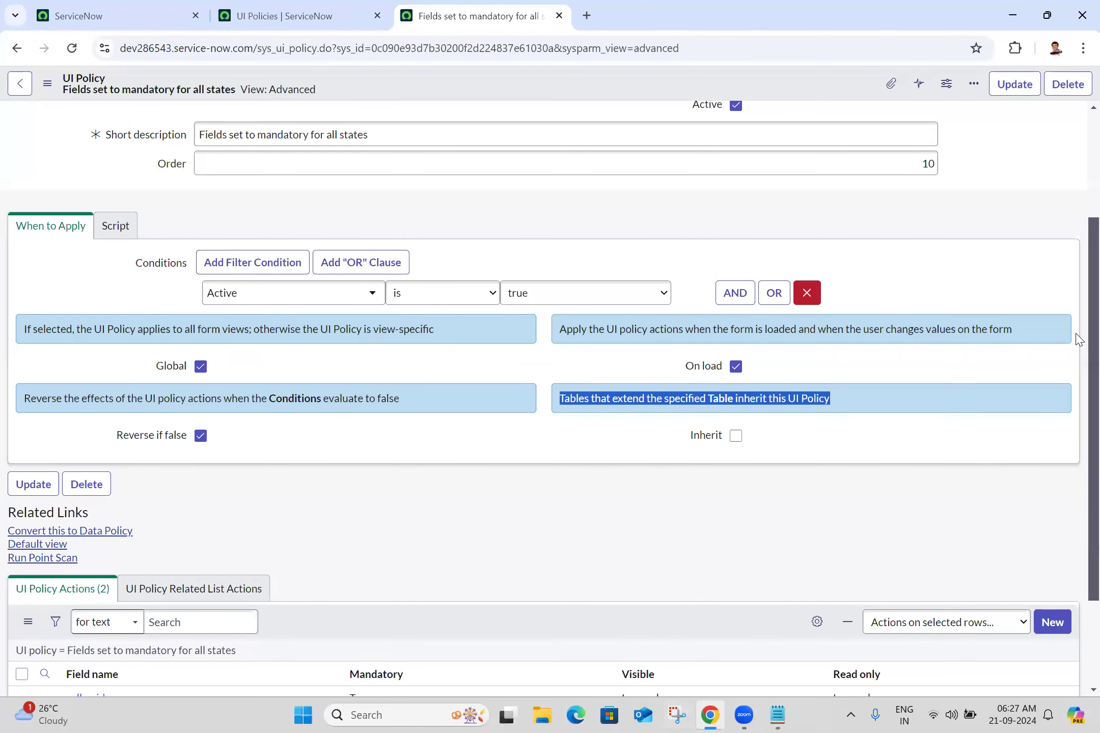
scroll(1078, 338, "down", 3)
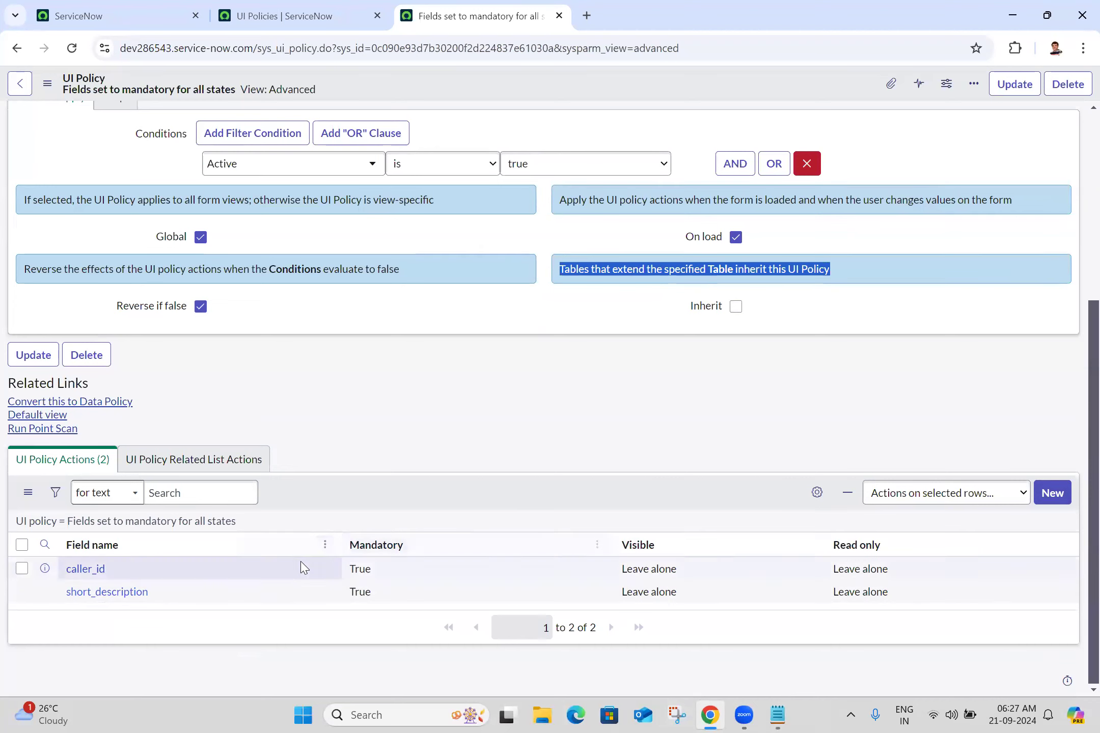
left_click(87, 569, "ctrl")
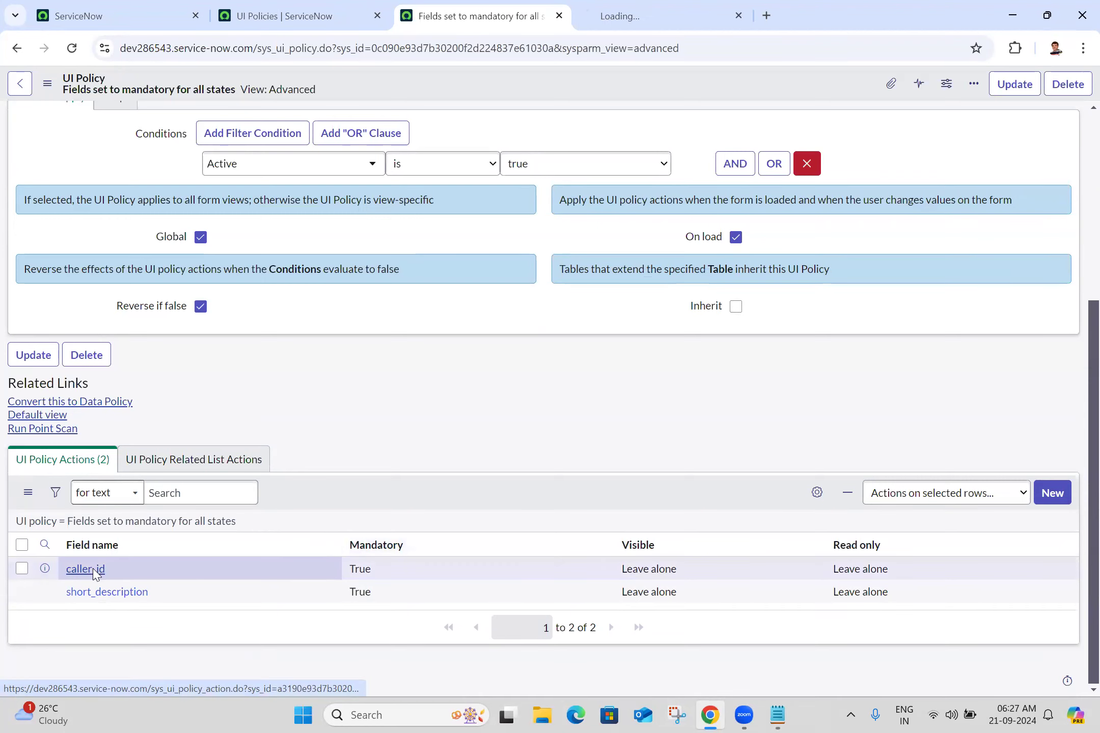
left_click(676, 5)
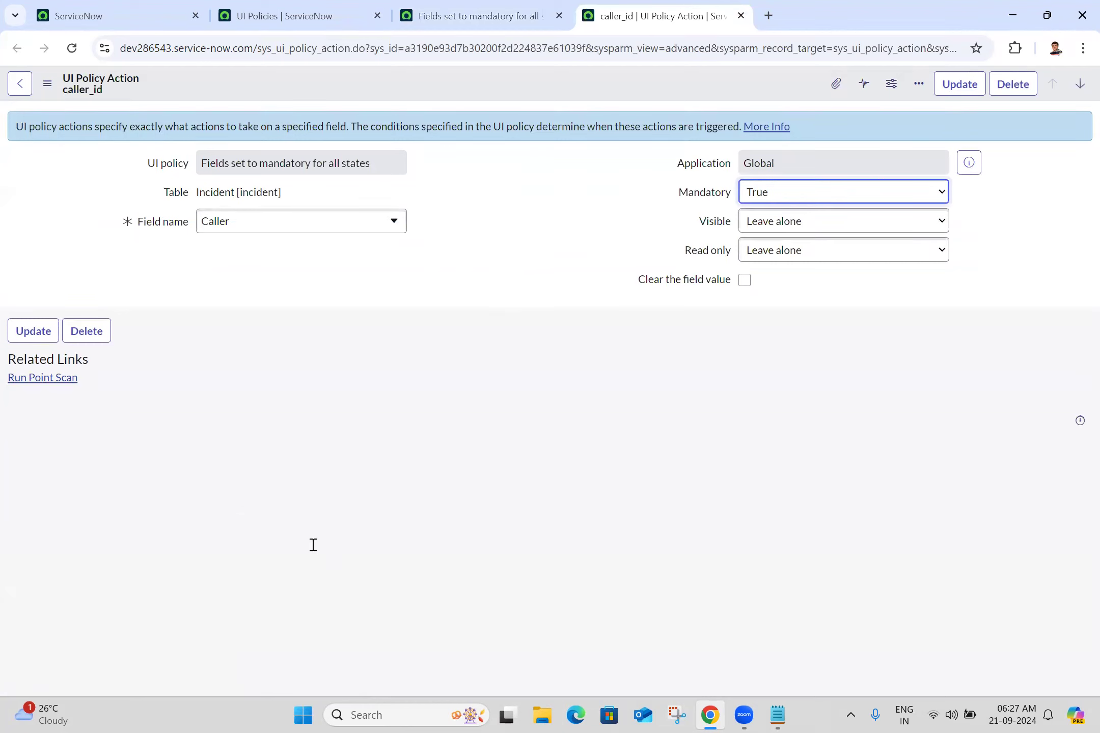
Add a "UI Policy Actions:" heading to the notes
key("alt+Tab")
type("Pol")
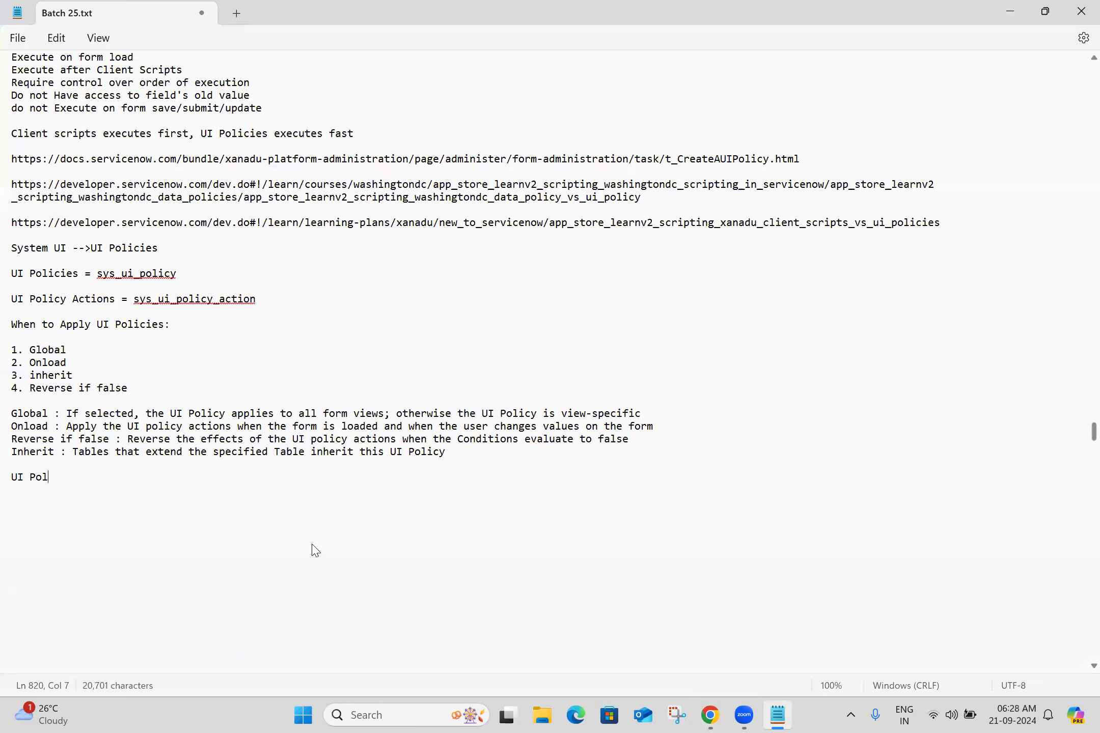
type("icy Actions:")
key("Return")
key("Return")
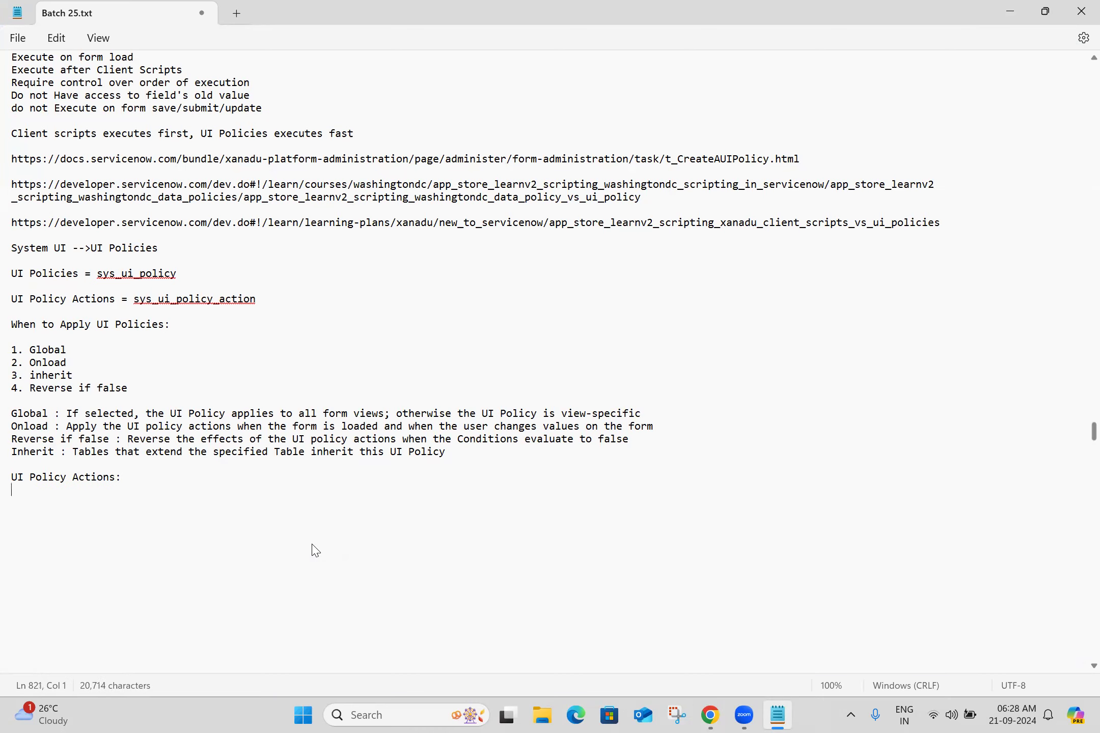
List 1. Mandatory, 2. Visible and 3. Readonly under the UI Policy Actions heading
type("1.")
left_click(708, 715)
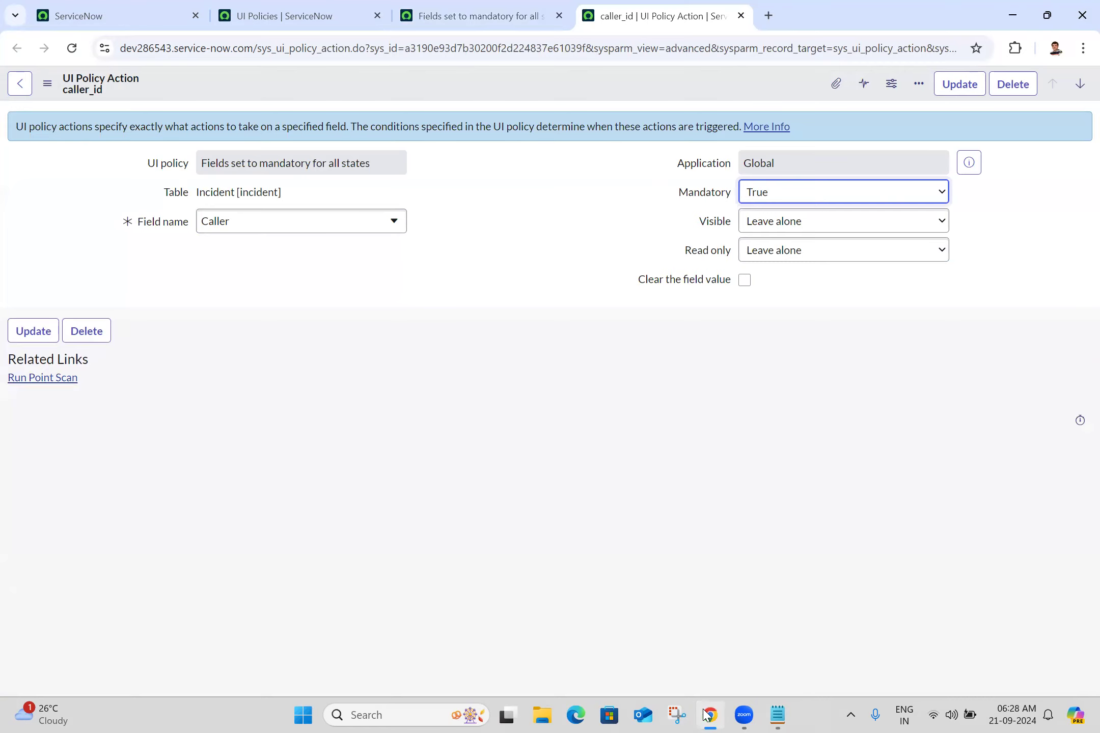
left_click(708, 715)
type("Mandatory")
key("Return")
type("2. Visible")
key("Return")
type("3. Readonly")
key("Return")
key("Return")
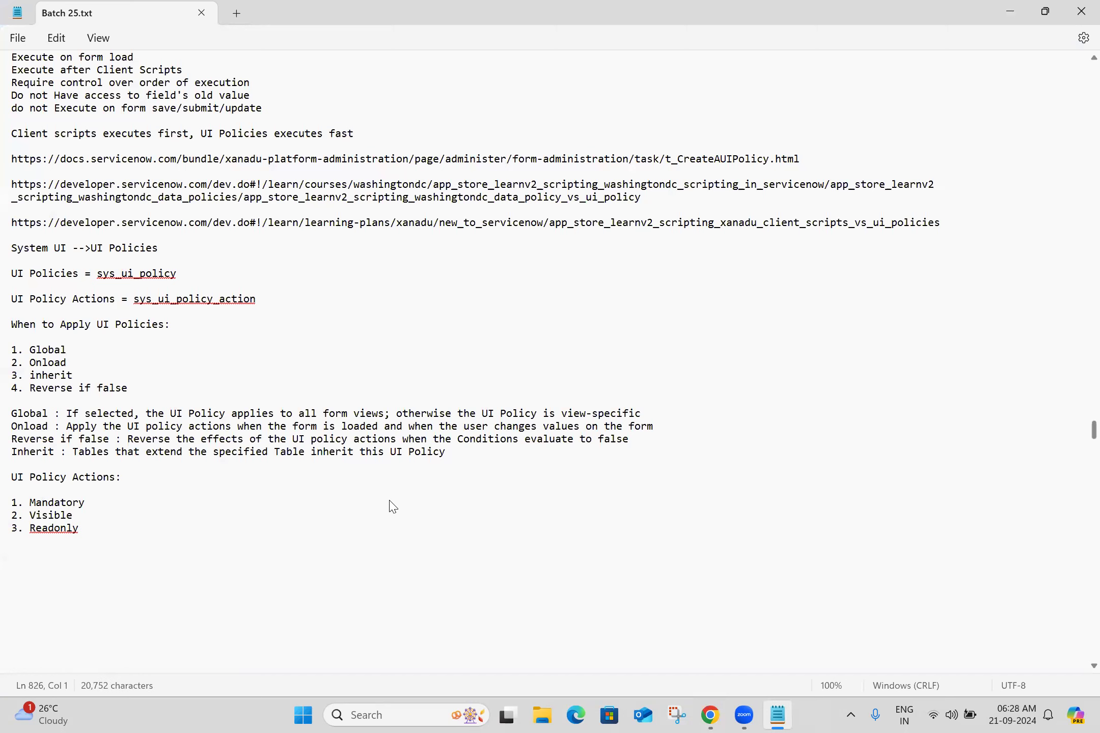
Add "Readonly" to the spelling dictionary and start a new paragraph in the notes
right_click(60, 526)
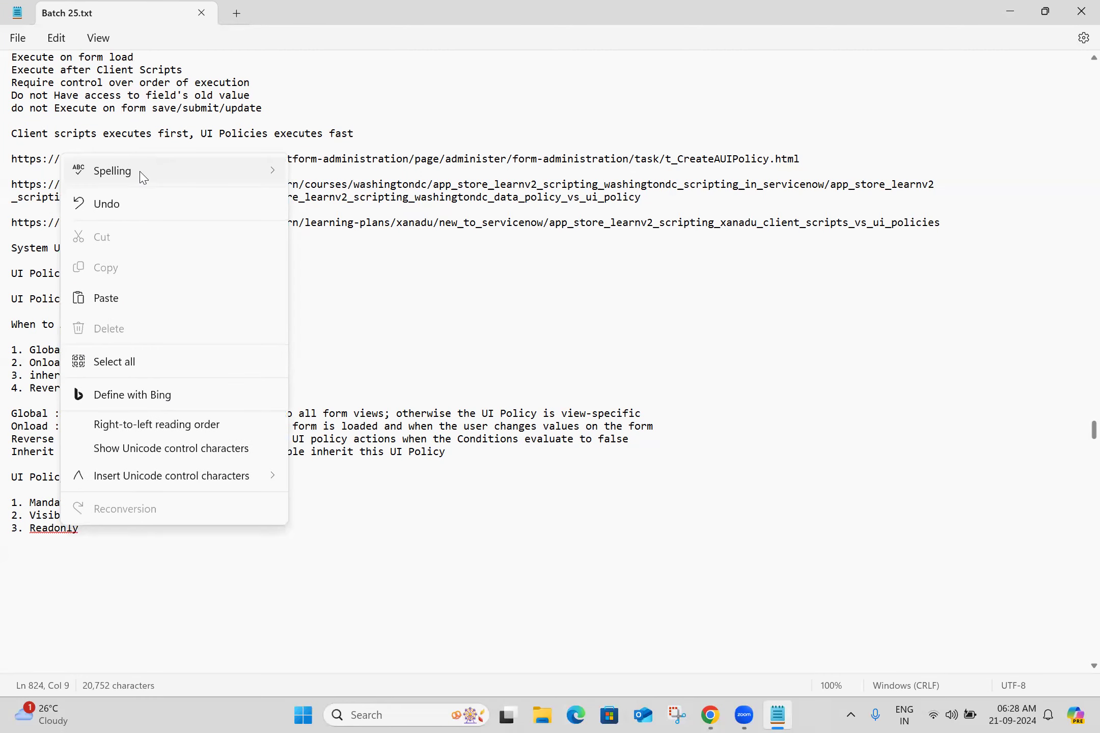
mouse_move(144, 177)
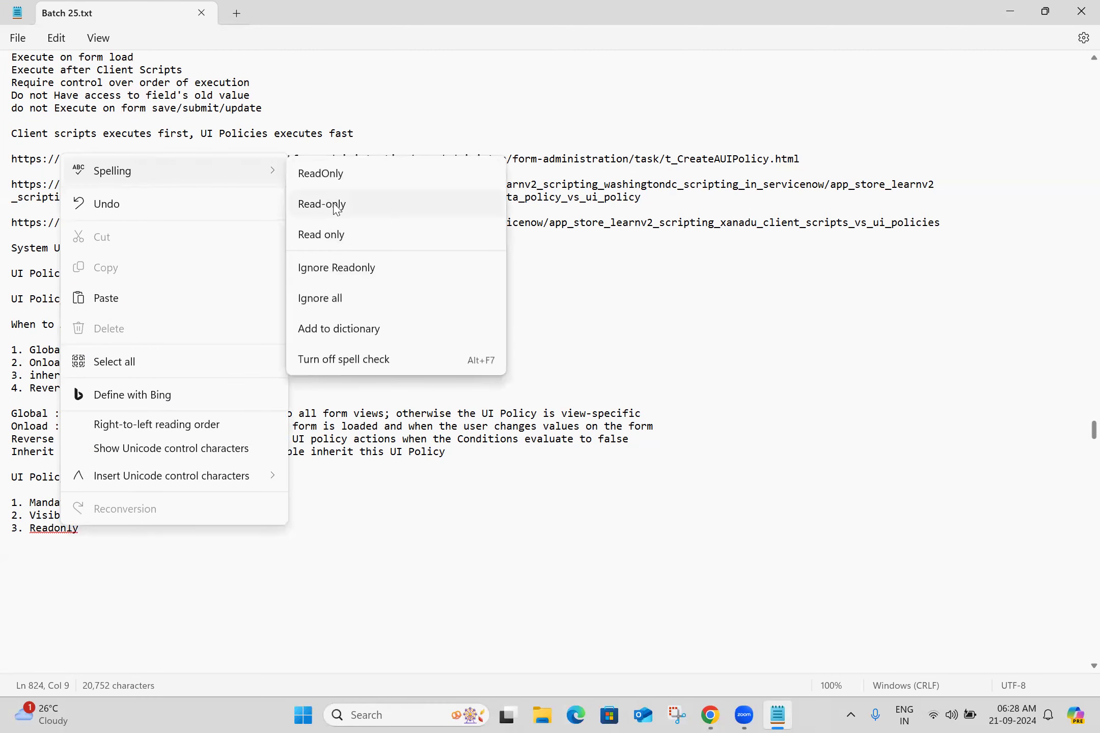
left_click(312, 338)
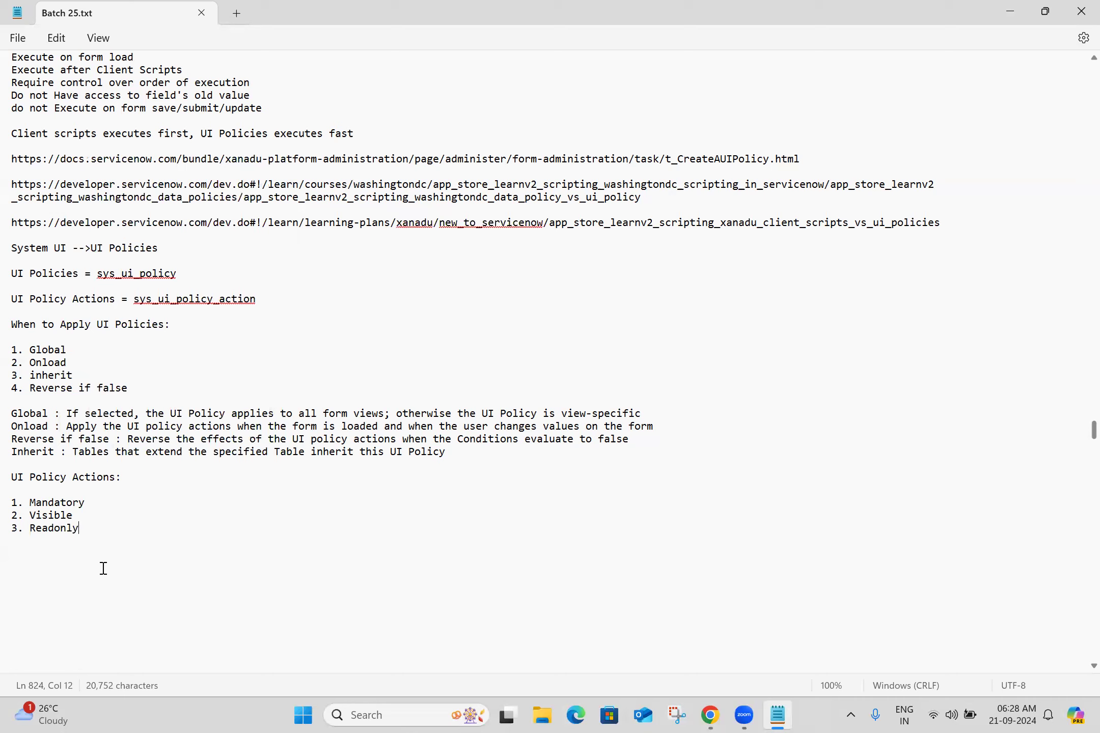
key("Return")
key("Return")
Examine the caller_id action's Mandatory, Visible and Read only options
left_click(679, 716)
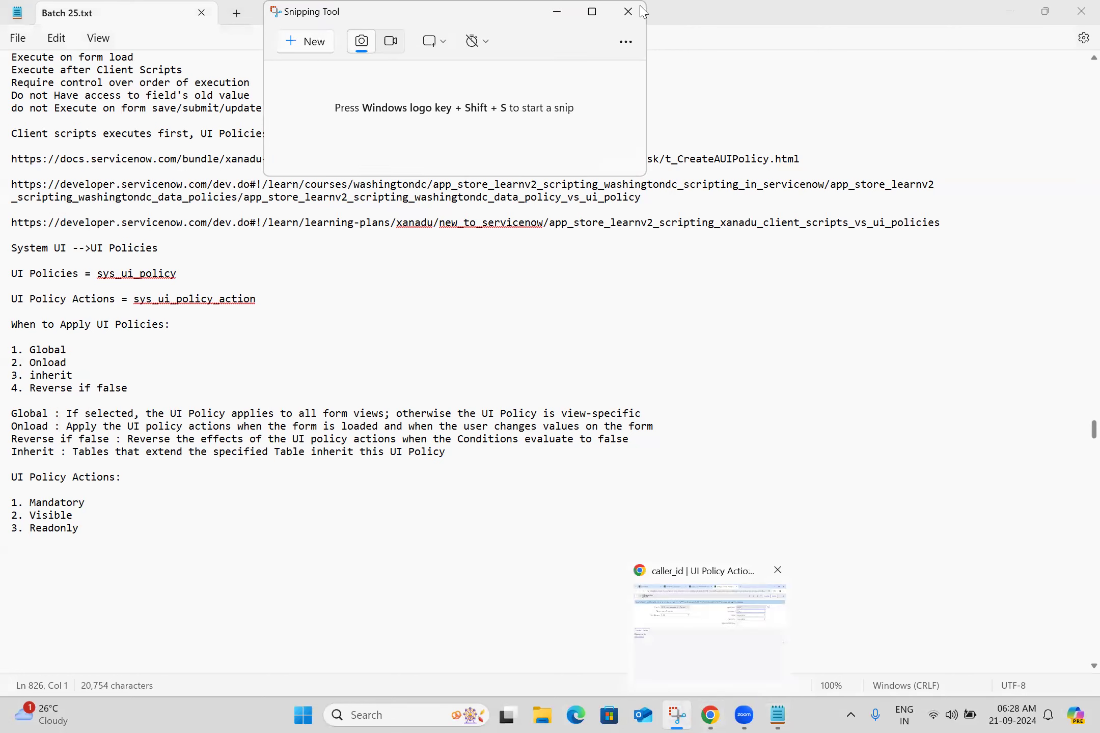
left_click(559, 13)
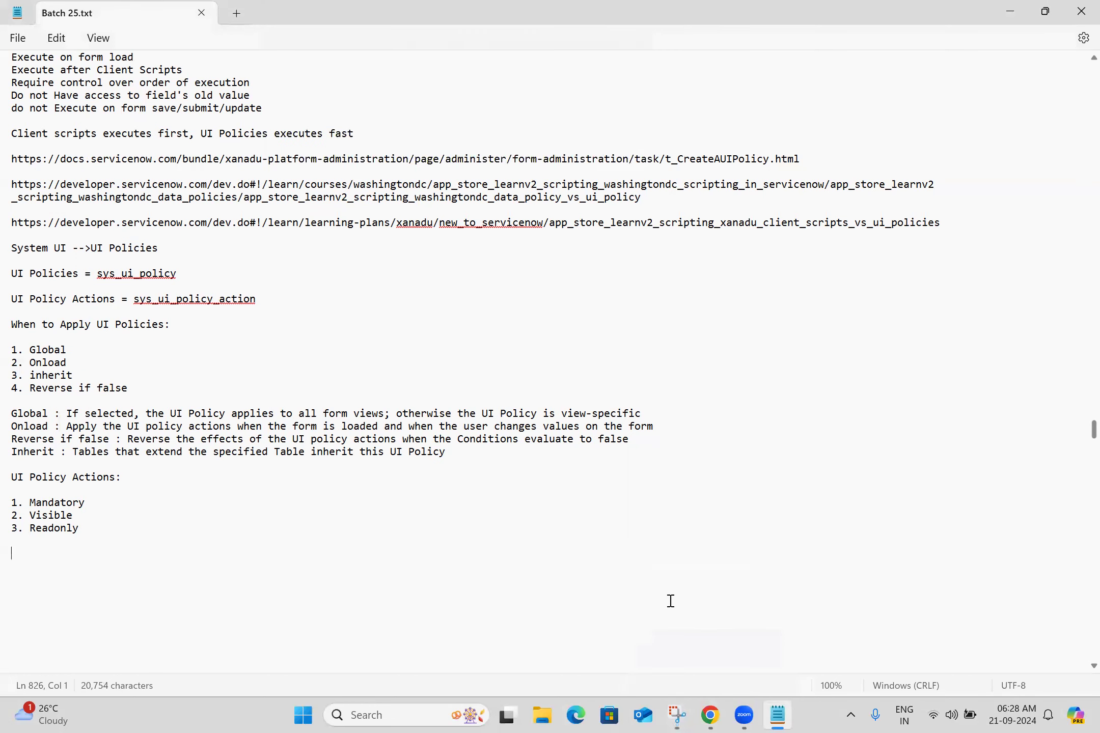
left_click(709, 712)
left_click(814, 192)
key("Tab")
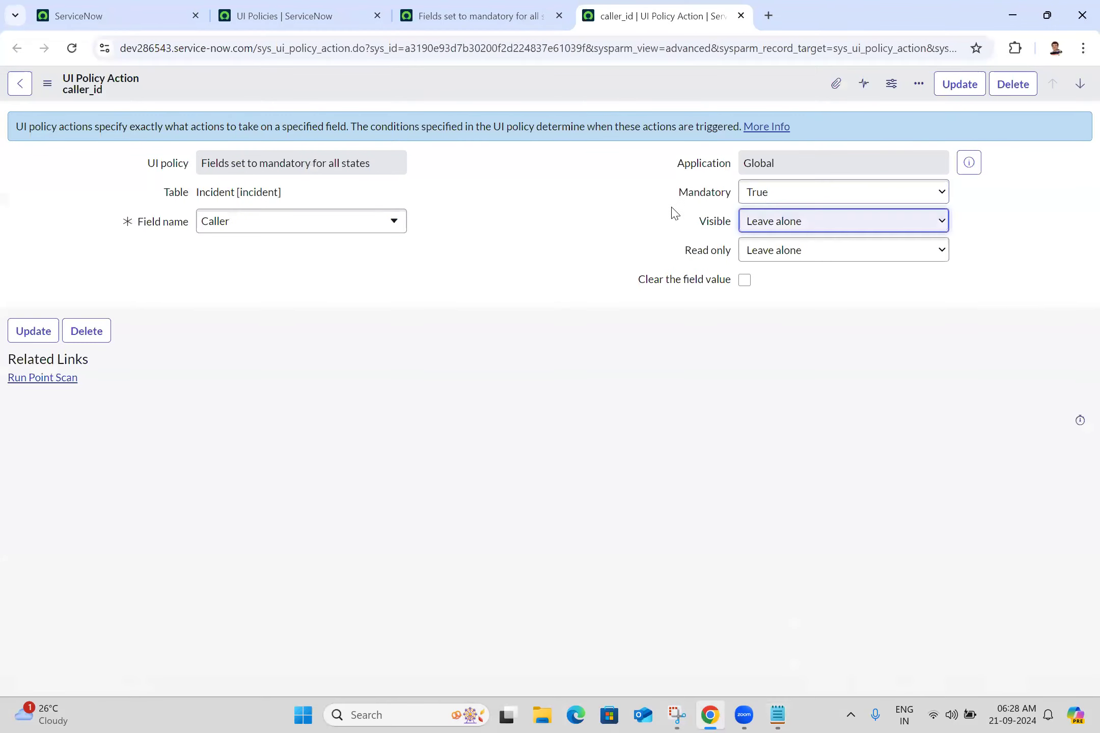
left_click(772, 230)
left_click(772, 231)
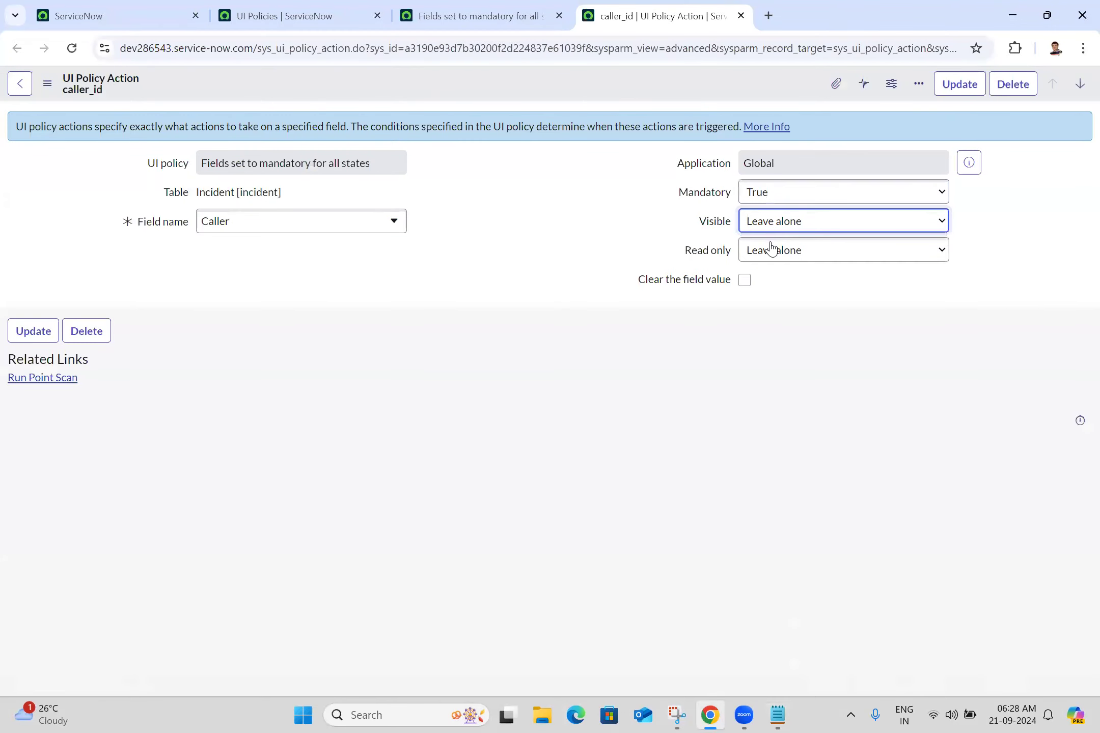
key("Tab")
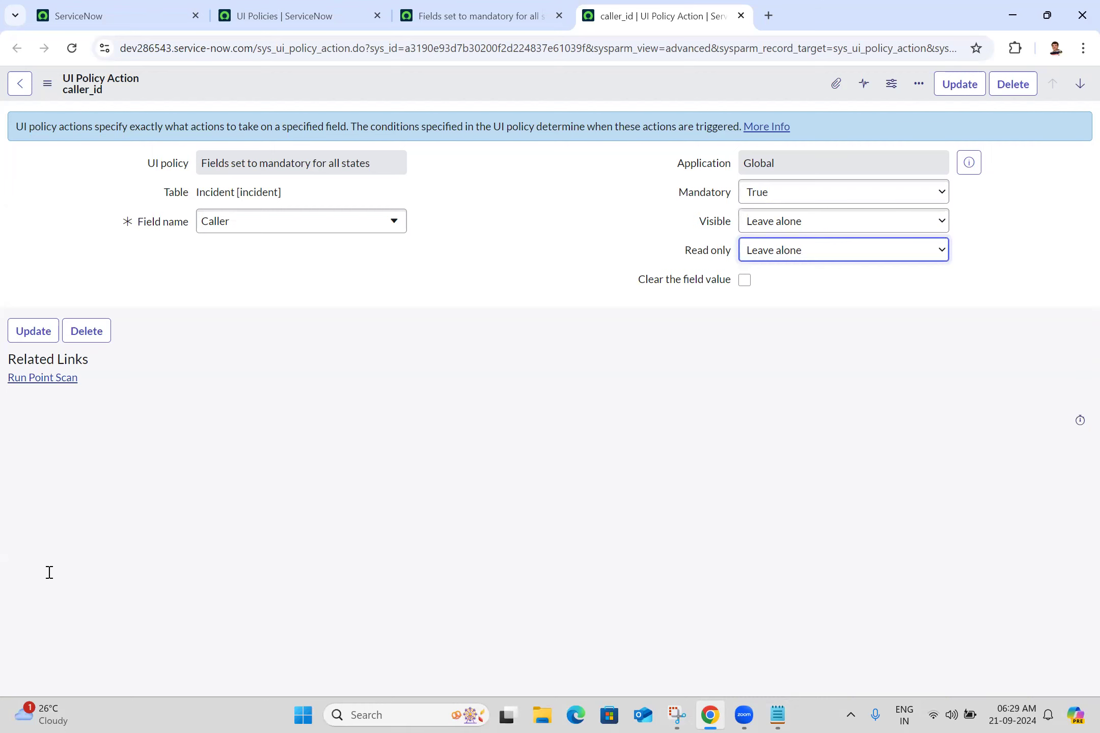
Add a "UI Policy Action Choices:" heading below the UI Policy Actions list in the notes
key("alt+Tab")
type("Policy Actions Choice")
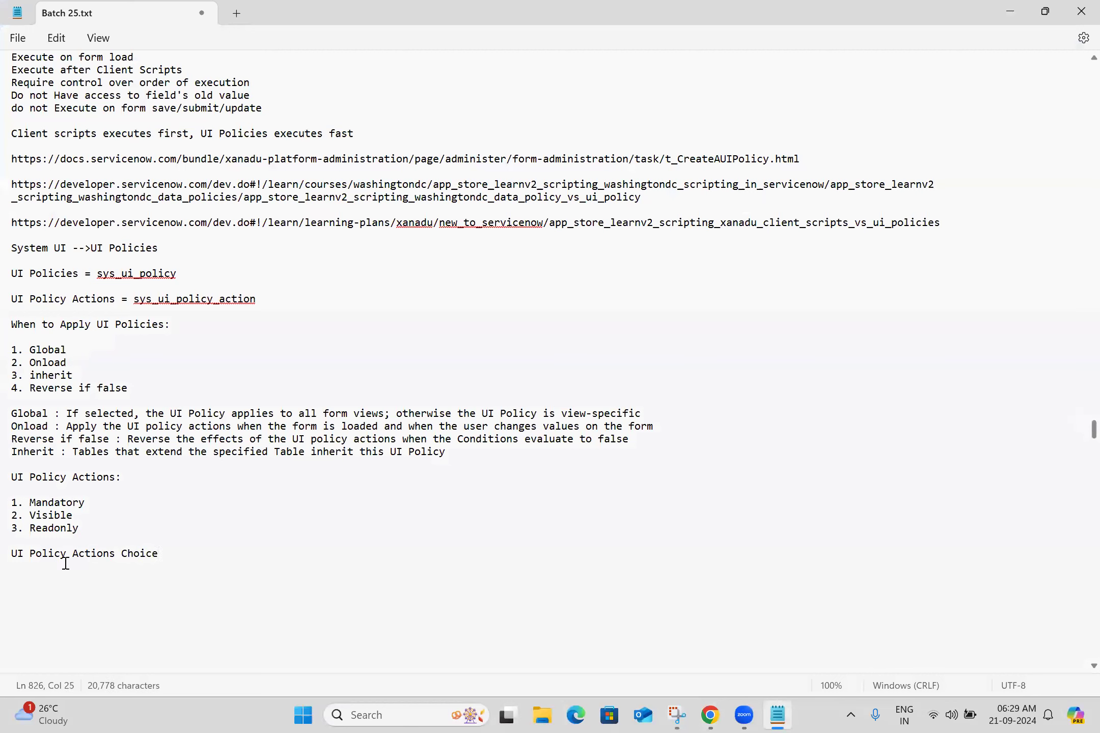
left_click(120, 554)
key("Left")
key("BackSpace")
left_click(168, 550)
type("s:")
key("Return")
key("Return")
List 1. True, 2. False and 3. Leave alone under the UI Policy Action Choices heading
type("1. ")
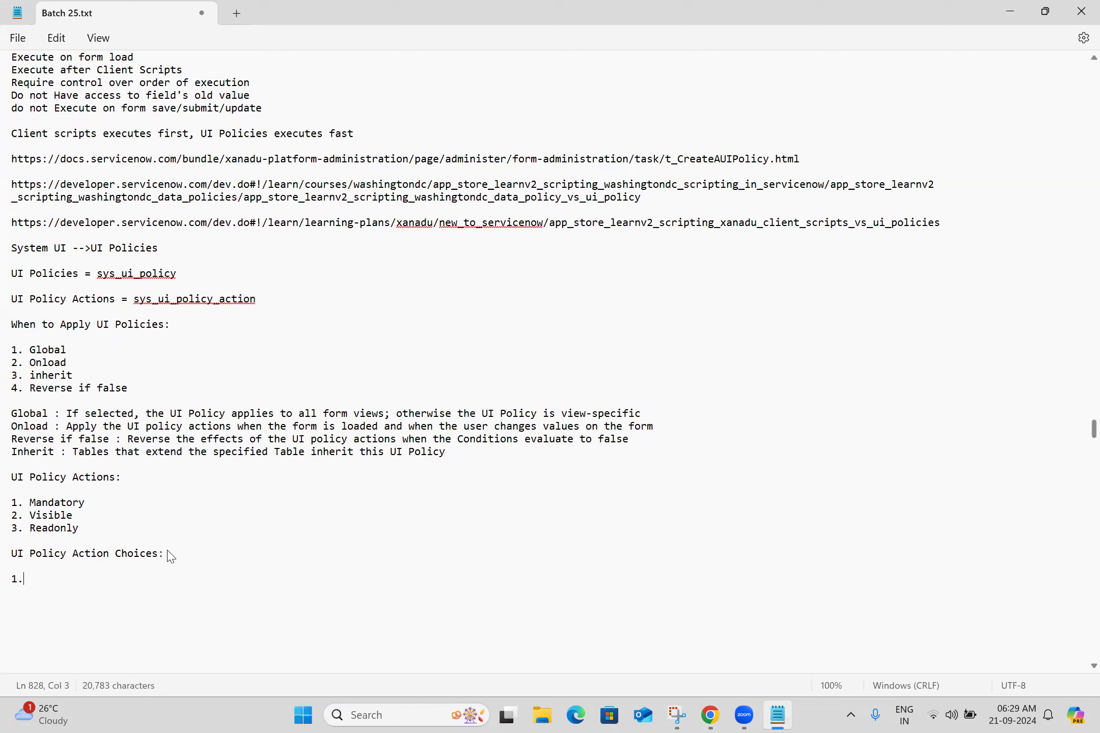
type("True")
key("Return")
type("2. False")
key("Return")
type("3. Leave alone")
key("Return")
key("Return")
key("Return")
key("Return")
key("Return")
key("Return")
key("Return")
key("Return")
key("Return")
key("Return")
key("Return")
key("Return")
key("Return")
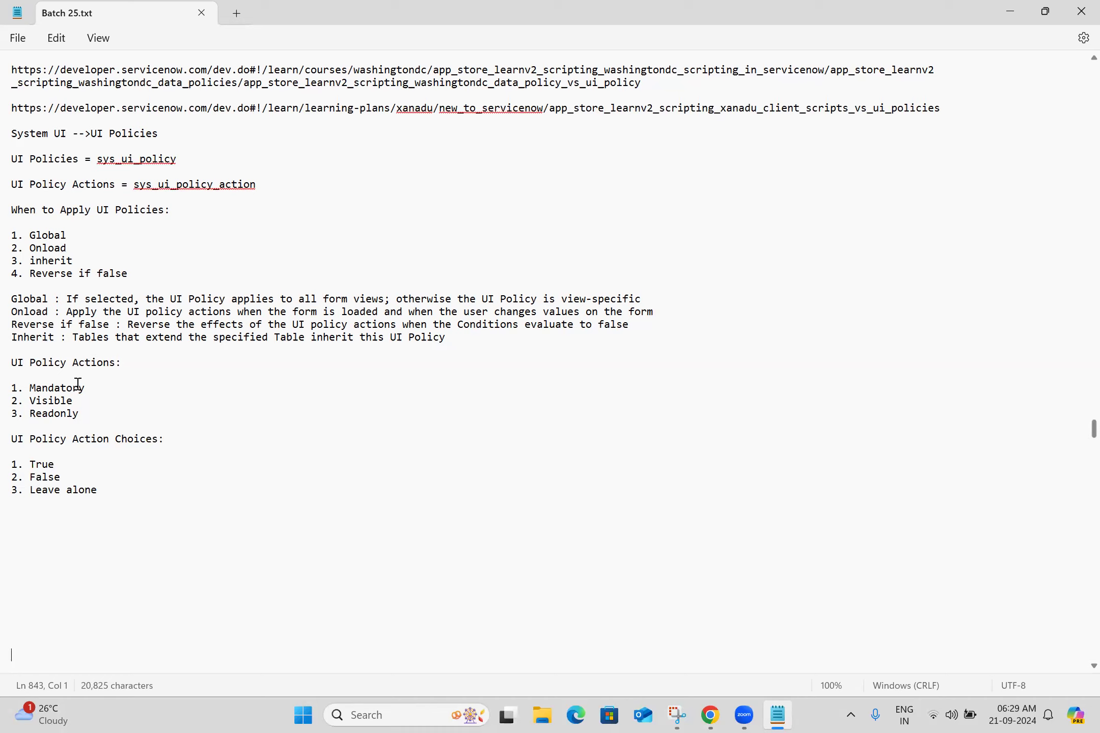
Add the question "How many ways we can make field readonly?" below the choices list
left_click(93, 517)
type("How many ways we can make field readonly?")
key("Return")
key("Return")
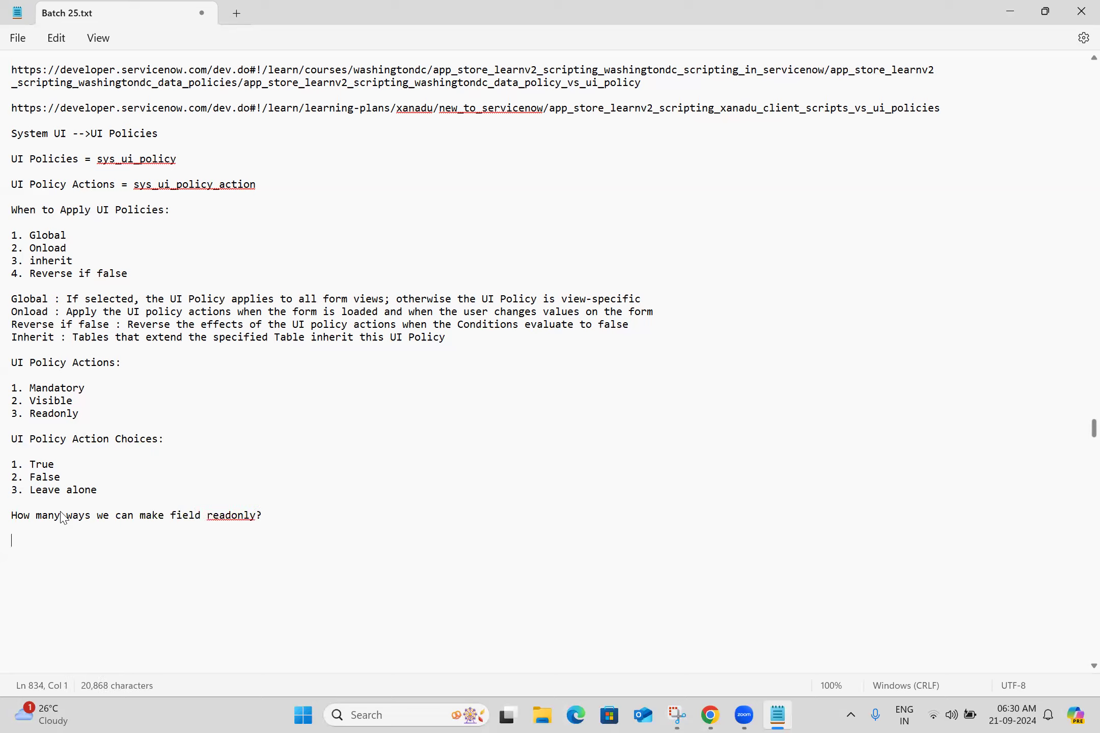
Correct the word "readonly" in the question to the spelling suggestion "Readonly"
right_click(237, 516)
left_click(313, 544)
double_click(239, 517)
right_click(240, 517)
left_click(281, 530)
left_click(282, 518)
key("Return")
key("Return")
left_click(120, 542)
left_click(256, 516)
key("BackSpace")
right_click(226, 517)
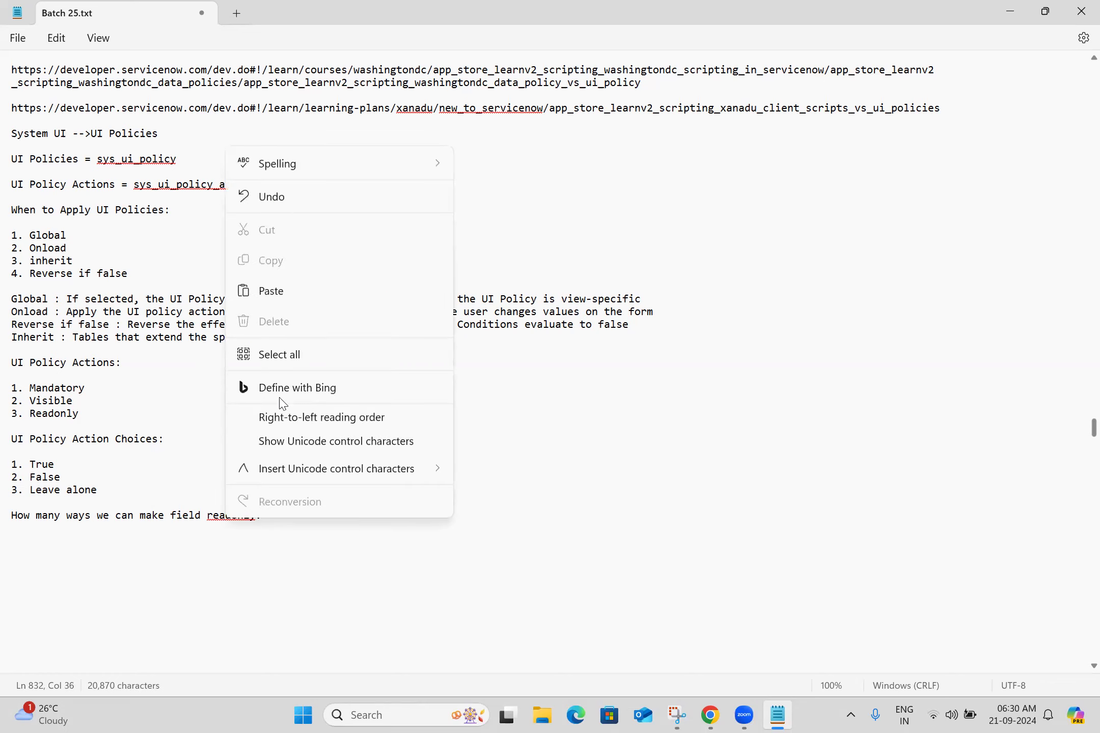
mouse_move(389, 163)
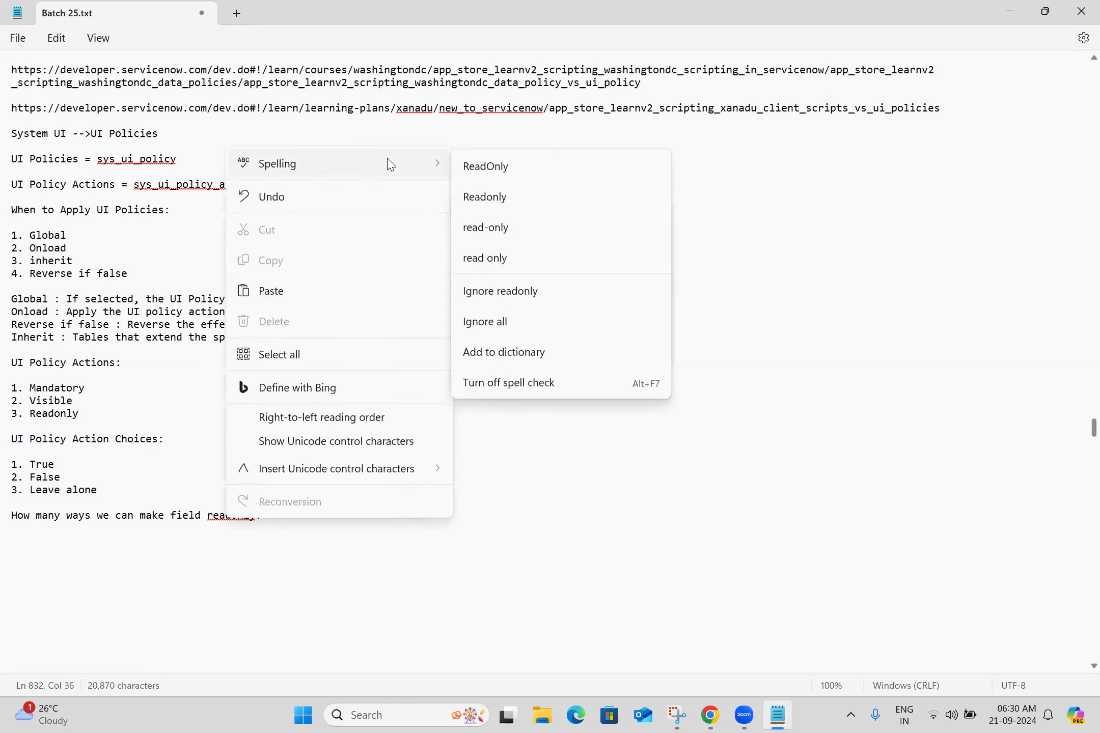
left_click(507, 199)
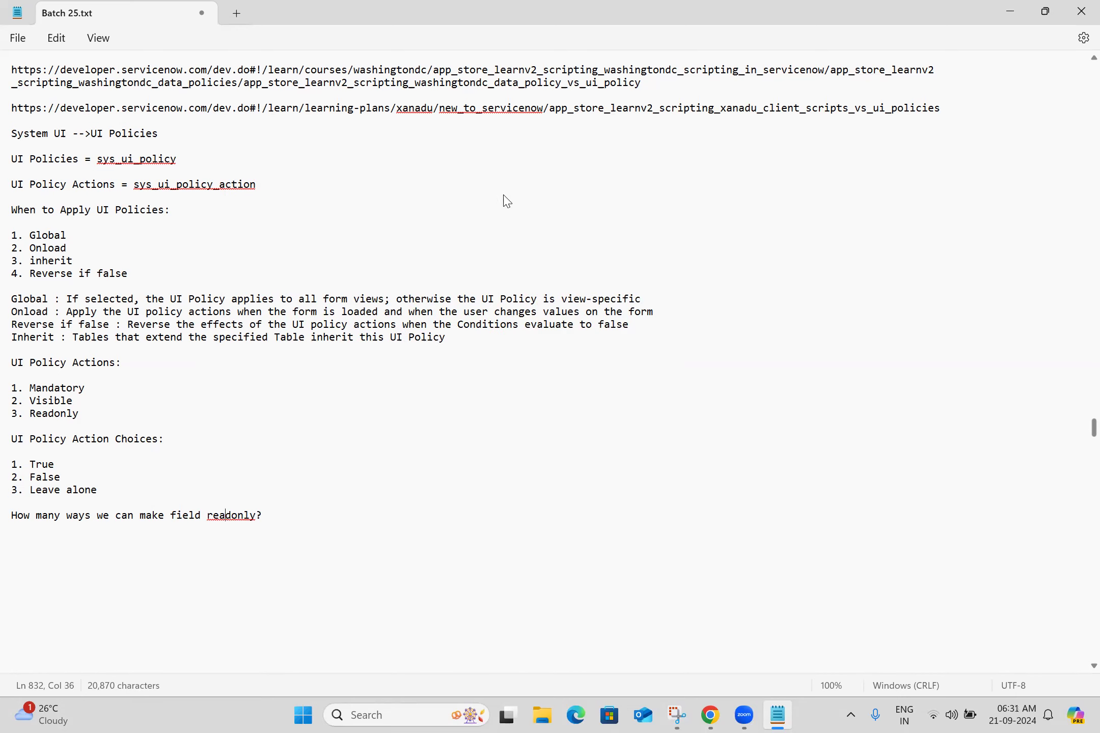
Start the answer list with Configure Dictionary and Dictionary Override below the readonly question
left_click(293, 517)
key("Return")
key("Return")
type("Configur")
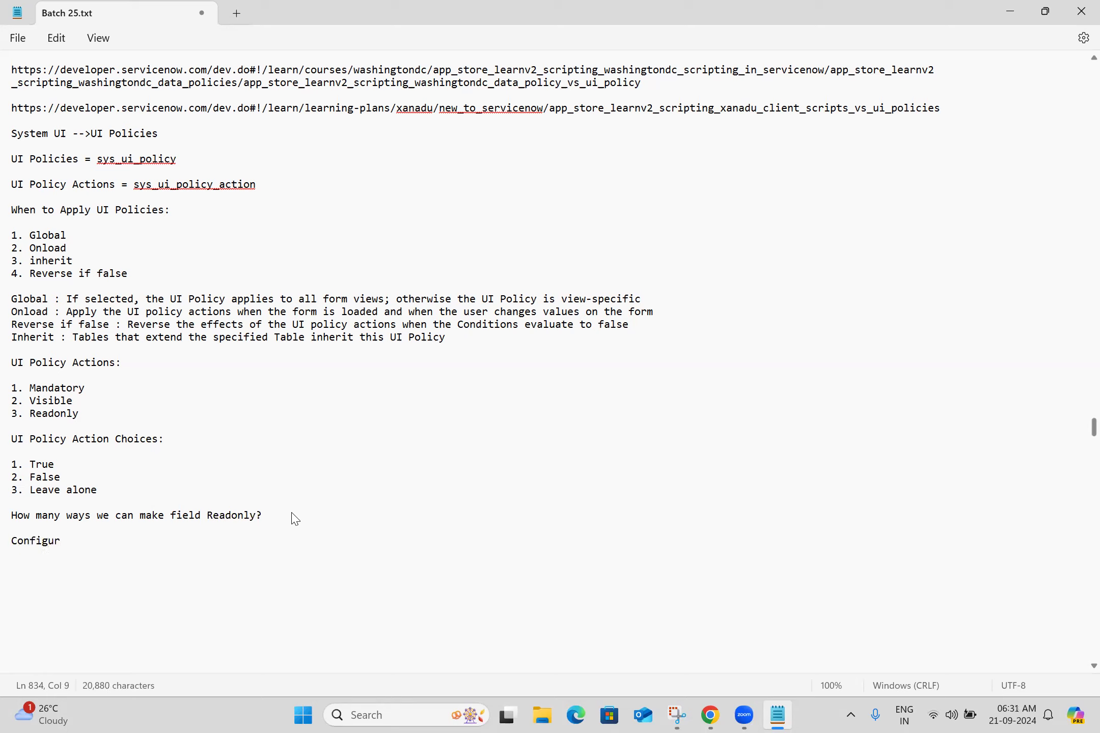
type("e Dictionary")
key("Return")
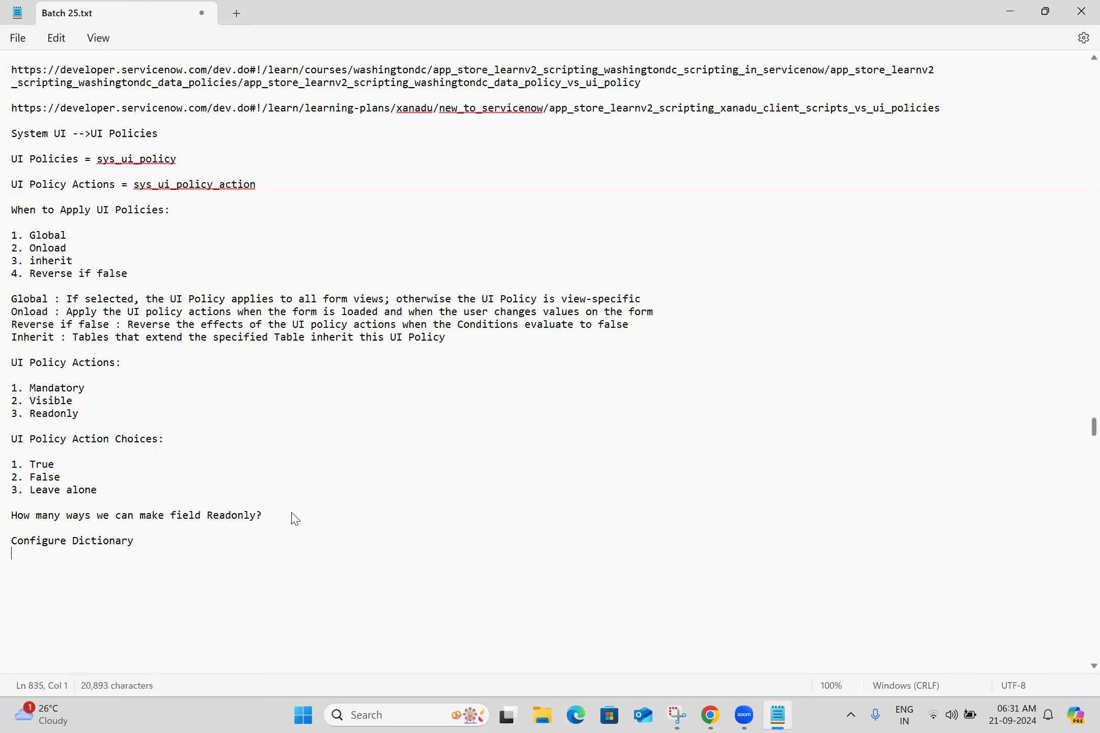
type("Dictionary Ove")
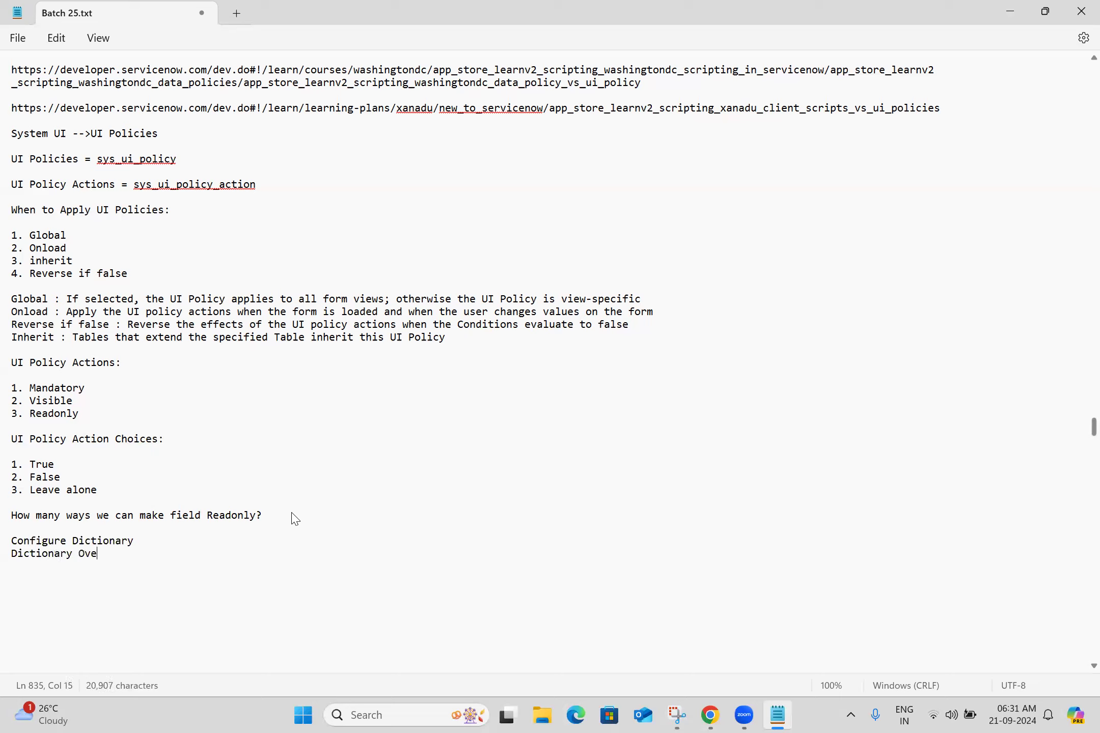
type("rride")
key("Return")
Continue the list with UI Policies, Data Policies, Client Scripts and ACL
type("UI Policies")
key("Return")
type("Da")
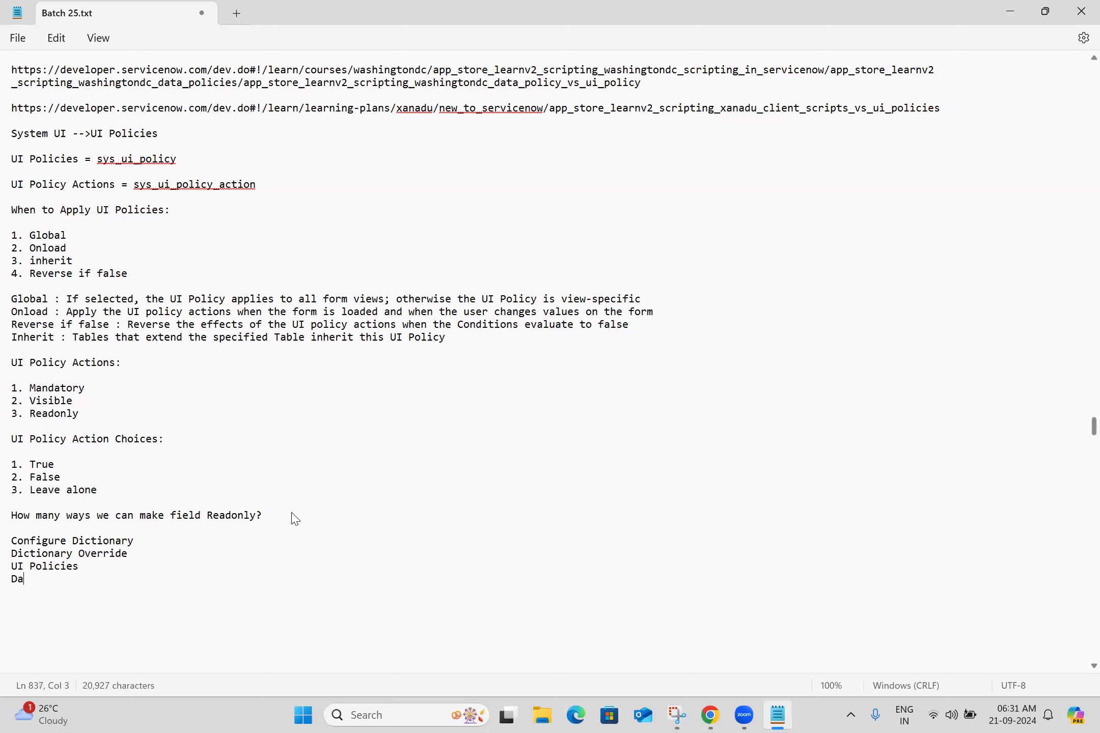
type("ta Policies")
key("Return")
type("Client Scripts")
key("Return")
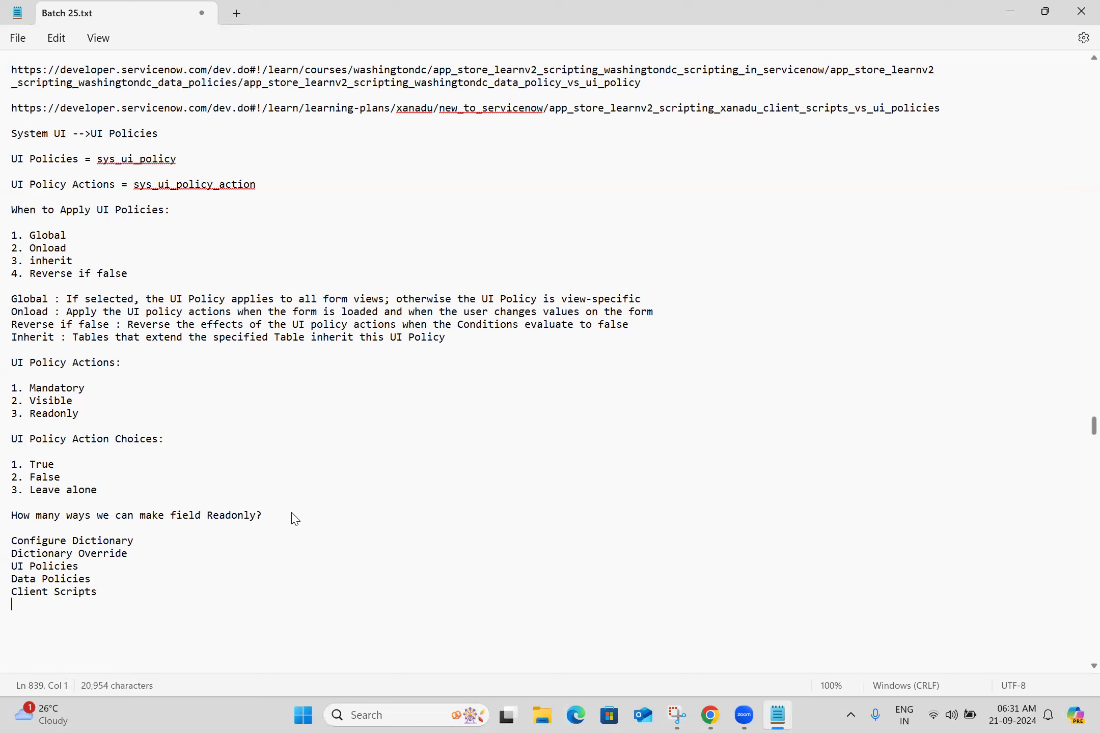
type("ACL")
key("Return")
key("Return")
key("Return")
key("Return")
key("Return")
key("Return")
key("Return")
key("Return")
key("Return")
key("Return")
key("Return")
key("Return")
key("Return")
key("Return")
key("Return")
key("Return")
key("Return")
key("Return")
key("Return")
key("Return")
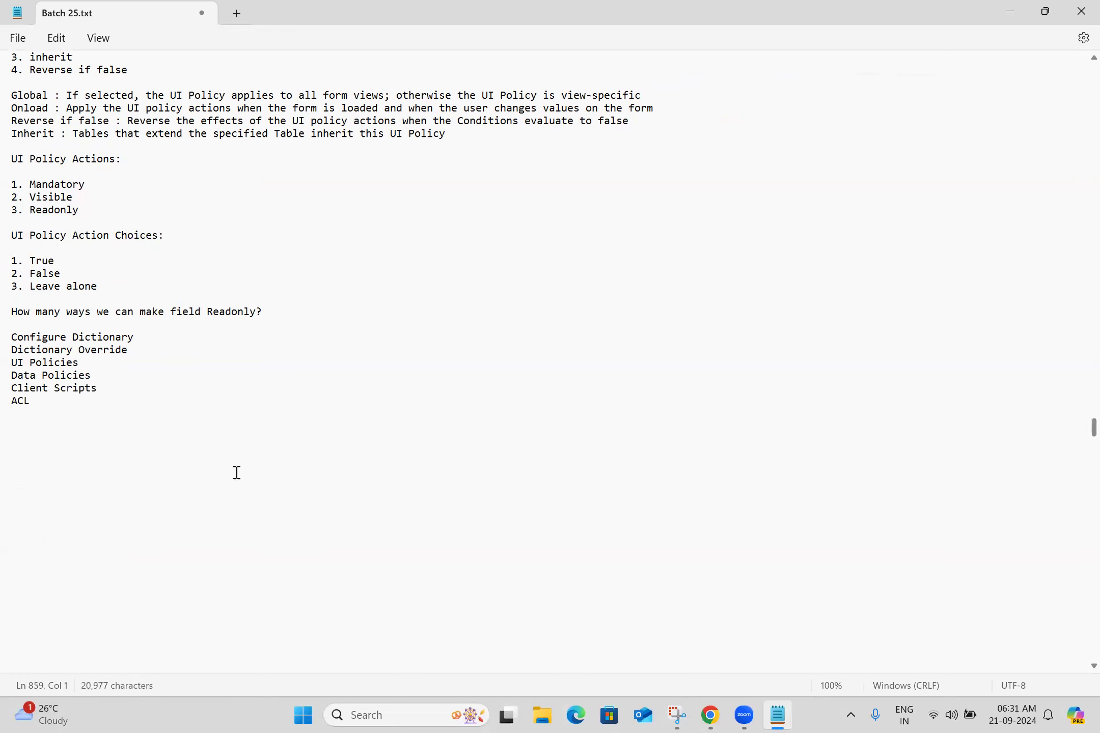
Add the question "How many ways we can make field mandatory?" below the ACL line
left_click(47, 418)
key("Return")
type("How many ways we can make field man")
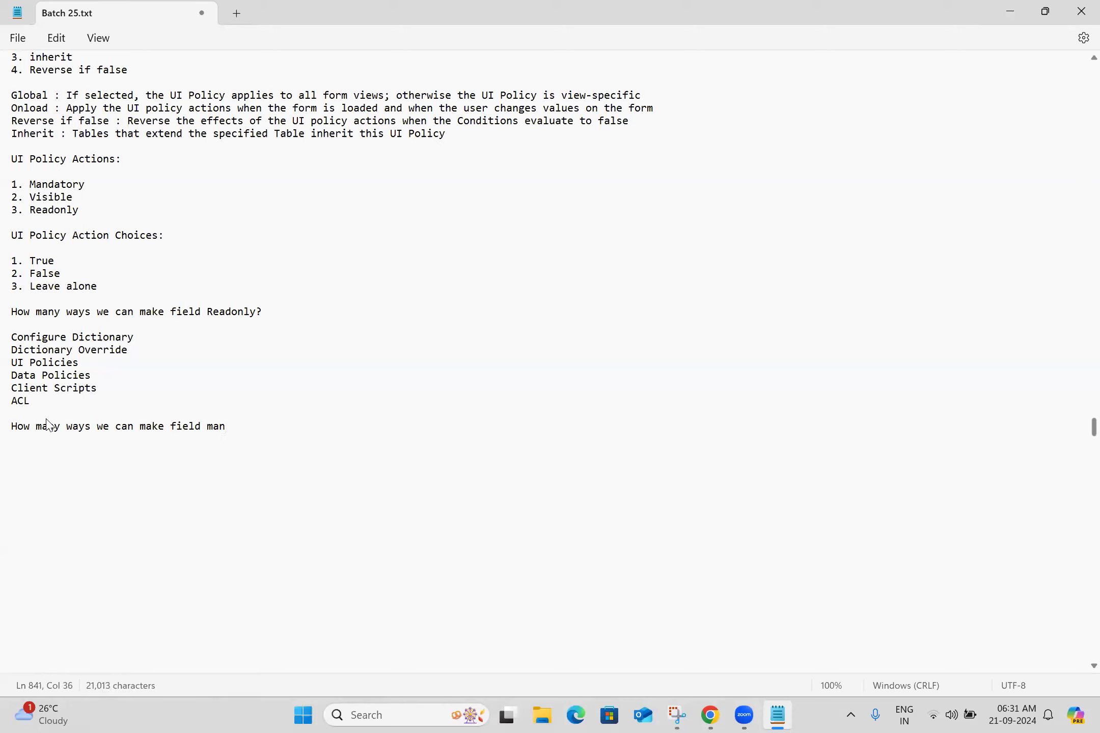
type("datory?")
key("Return")
key("Return")
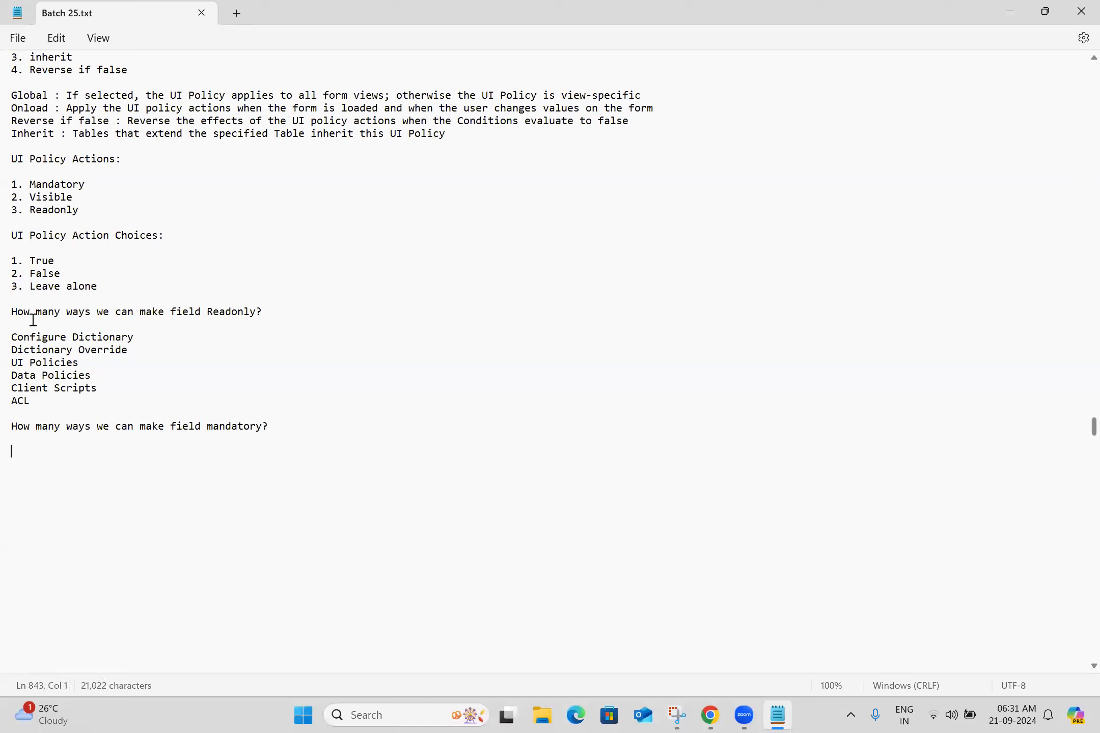
Copy the lines Configure Dictionary through Client Scripts and paste them under the mandatory question
triple_click(43, 338)
key("shift+Down")
key("shift+Down")
key("shift+Down")
key("shift+Down")
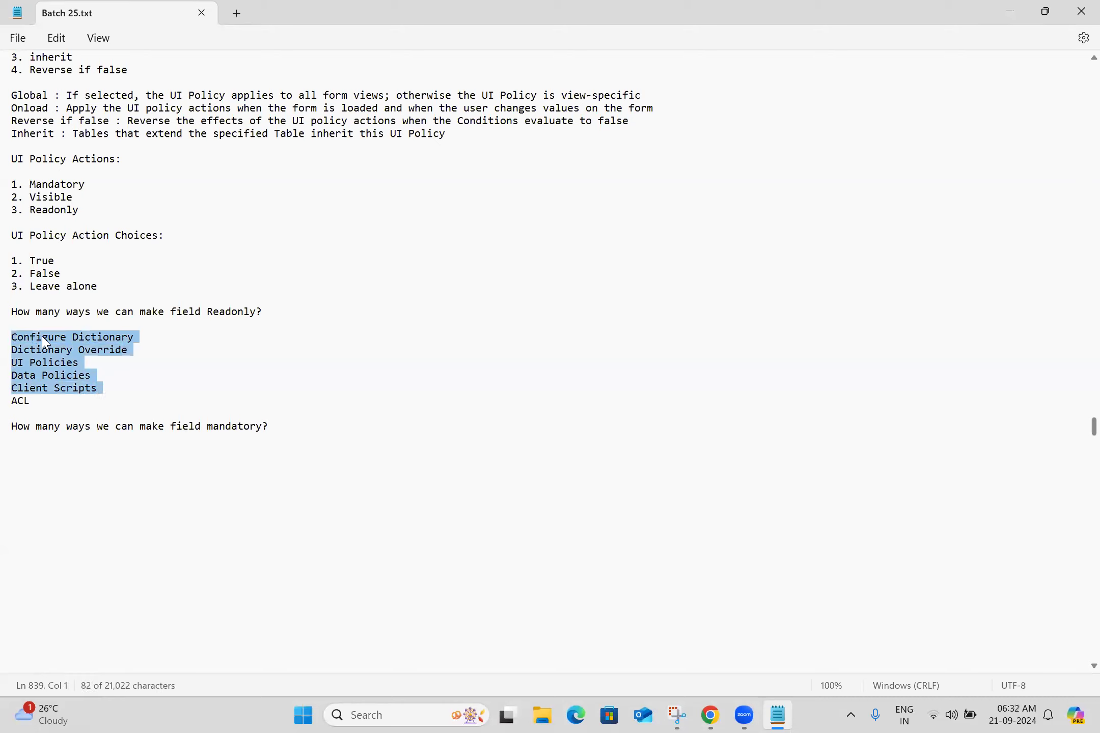
key("ctrl+c")
left_click(72, 449)
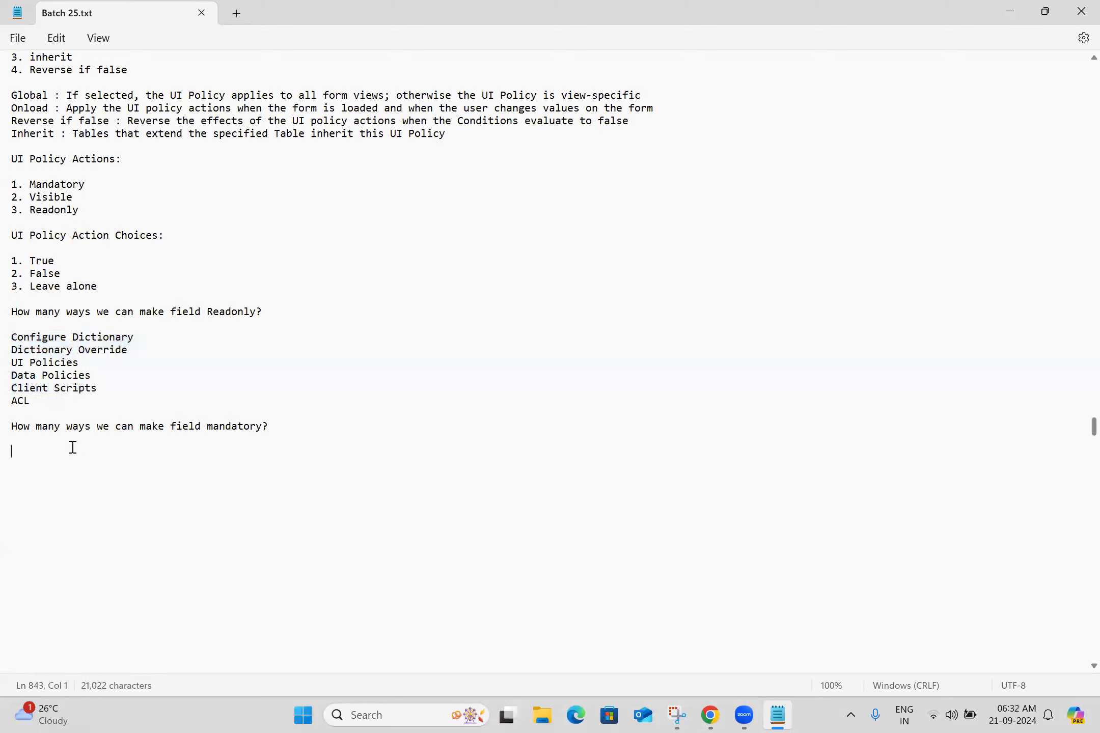
key("ctrl+v")
key("Return")
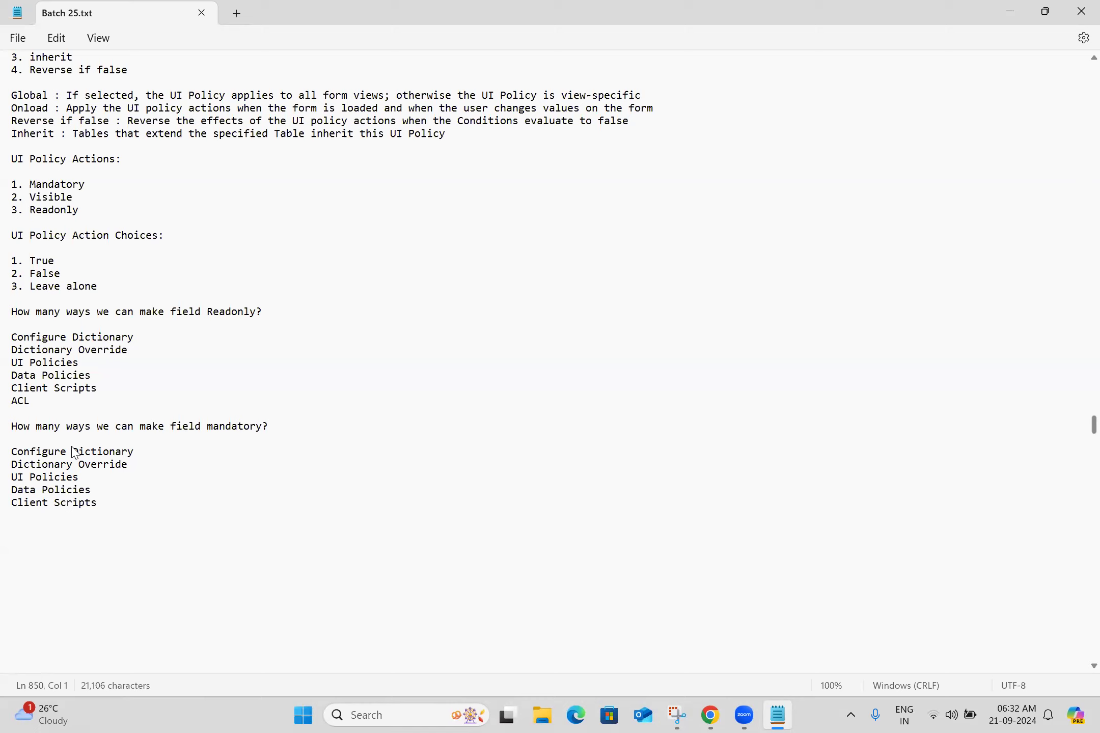
Begin a note below the mandatory list: "if we make filed readonly and mandatory"
left_click(59, 527)
type("if we make fi")
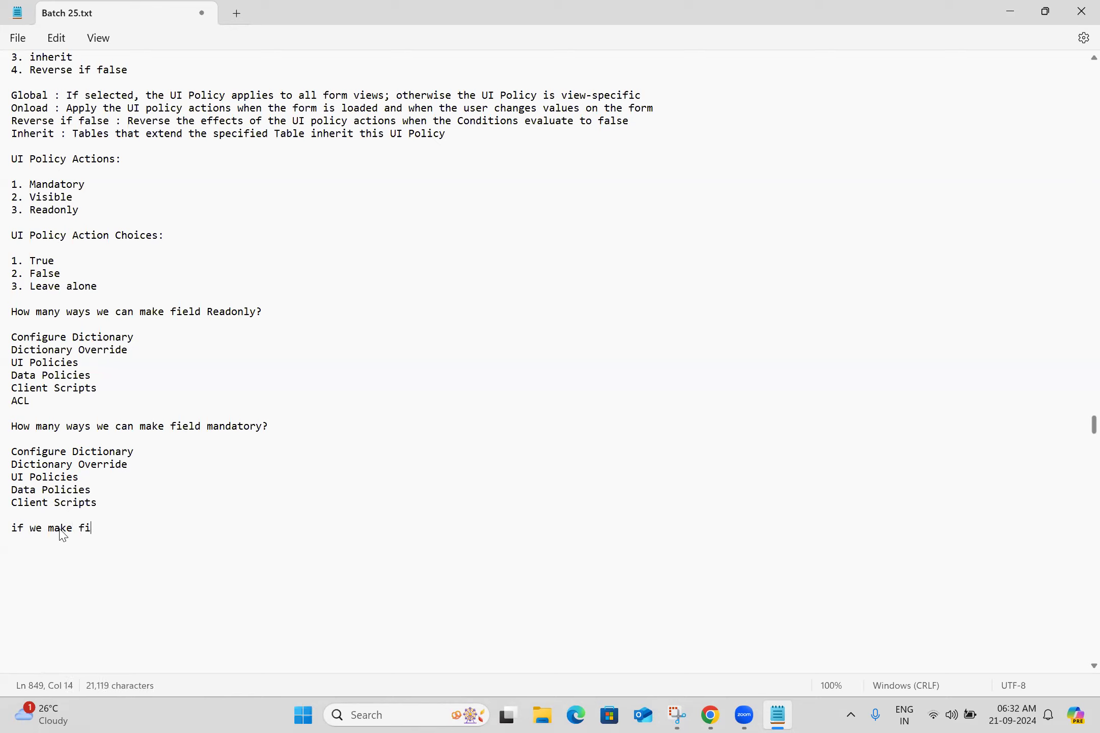
type("led reado")
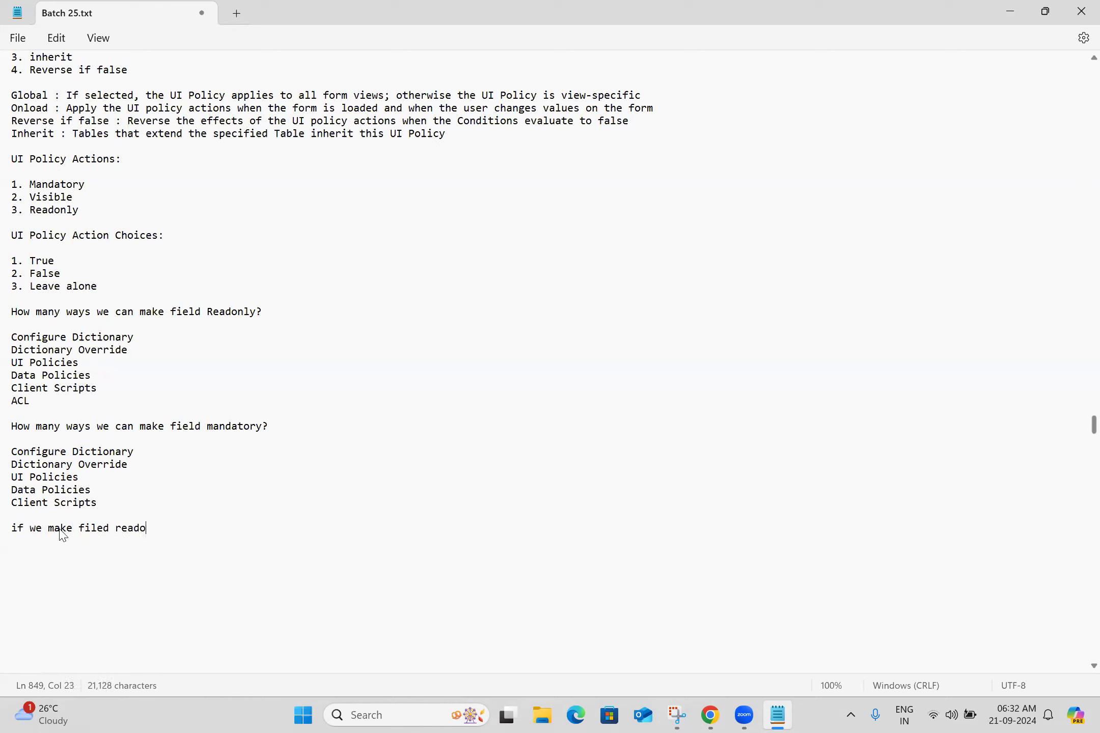
type("nly and mandatory")
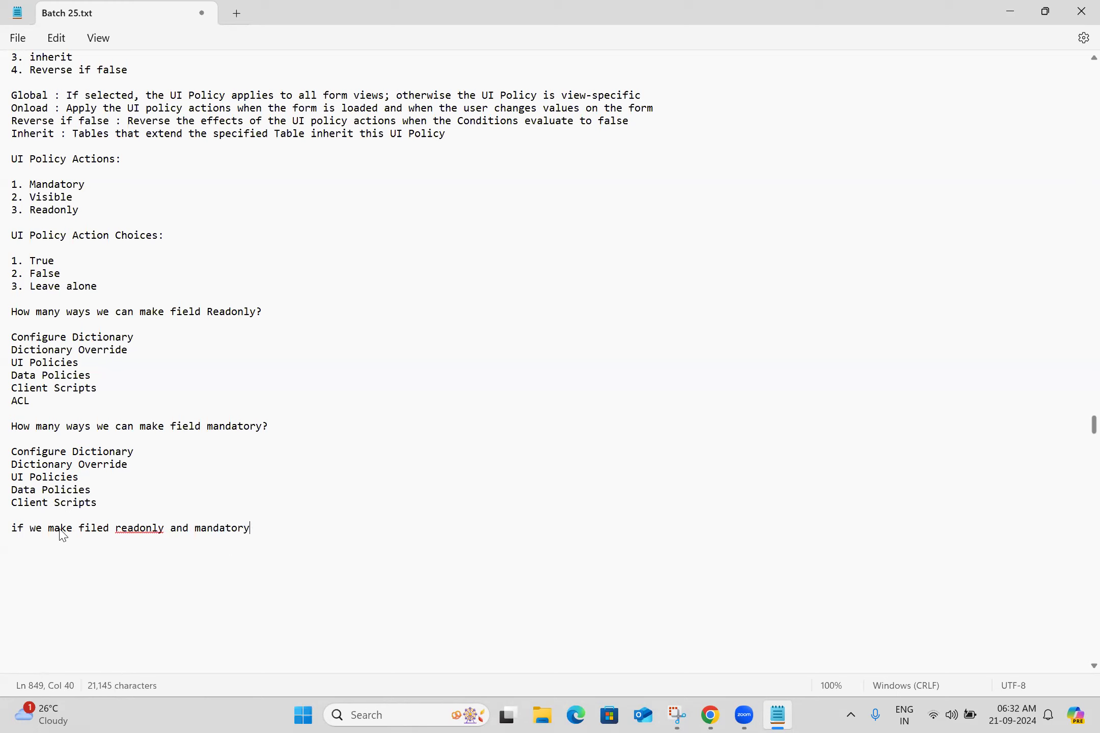
Add the word "readonly" to the spell-check dictionary
right_click(148, 534)
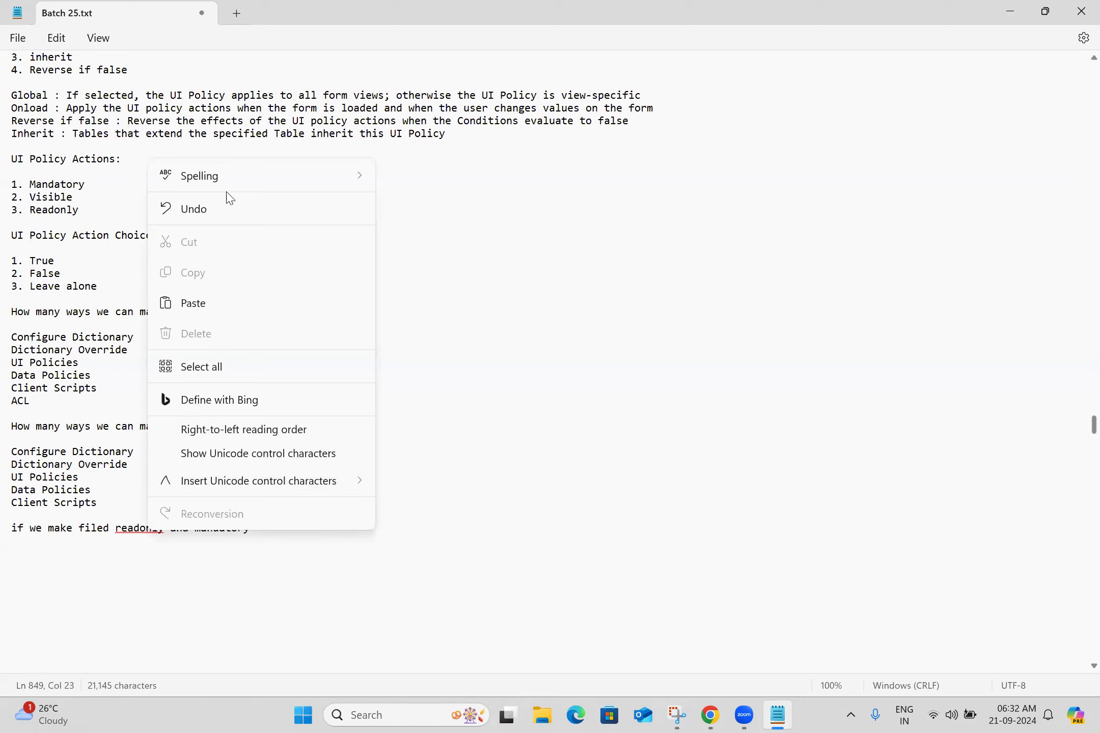
mouse_move(245, 176)
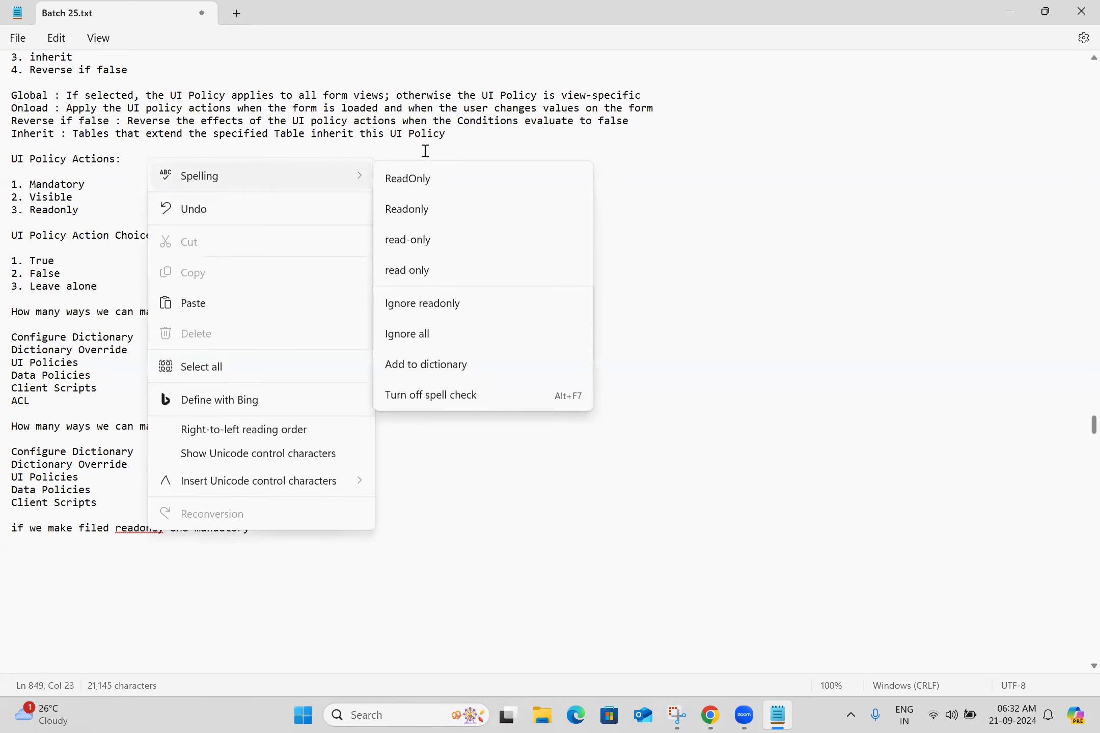
left_click(432, 366)
Complete the note with "at a time if the filed contains the data both mandatory and readonly will apply otherwise mandatory only applies."
left_click(274, 529)
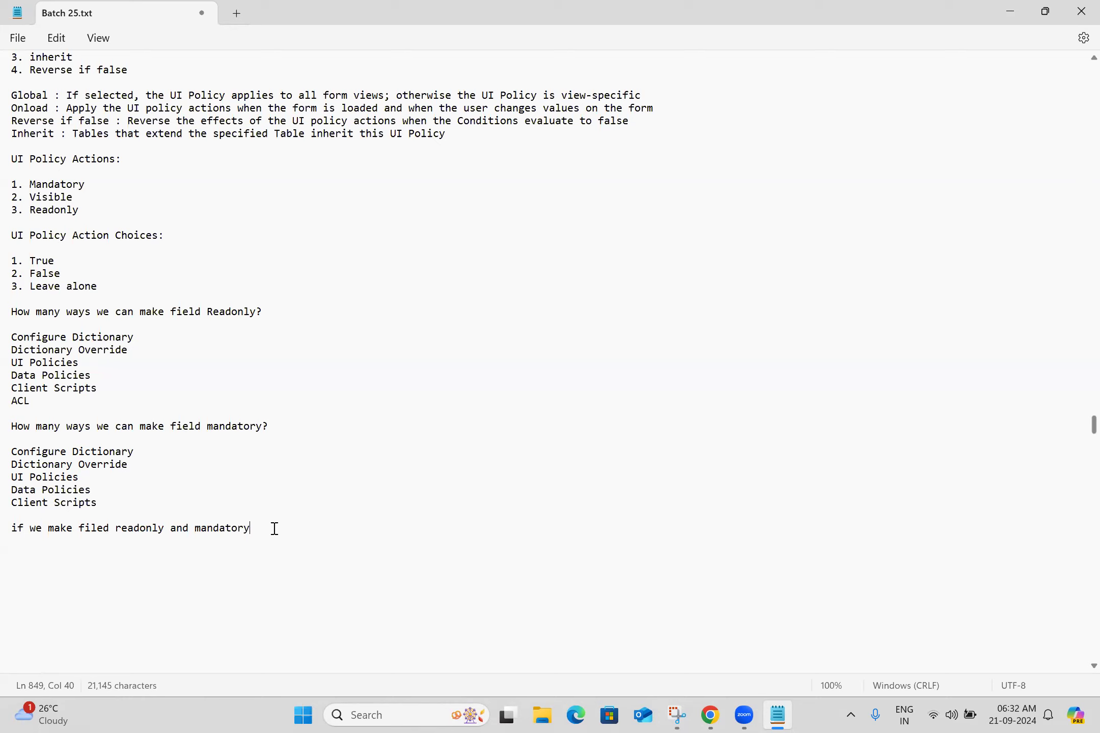
type("at a time if the filed conta")
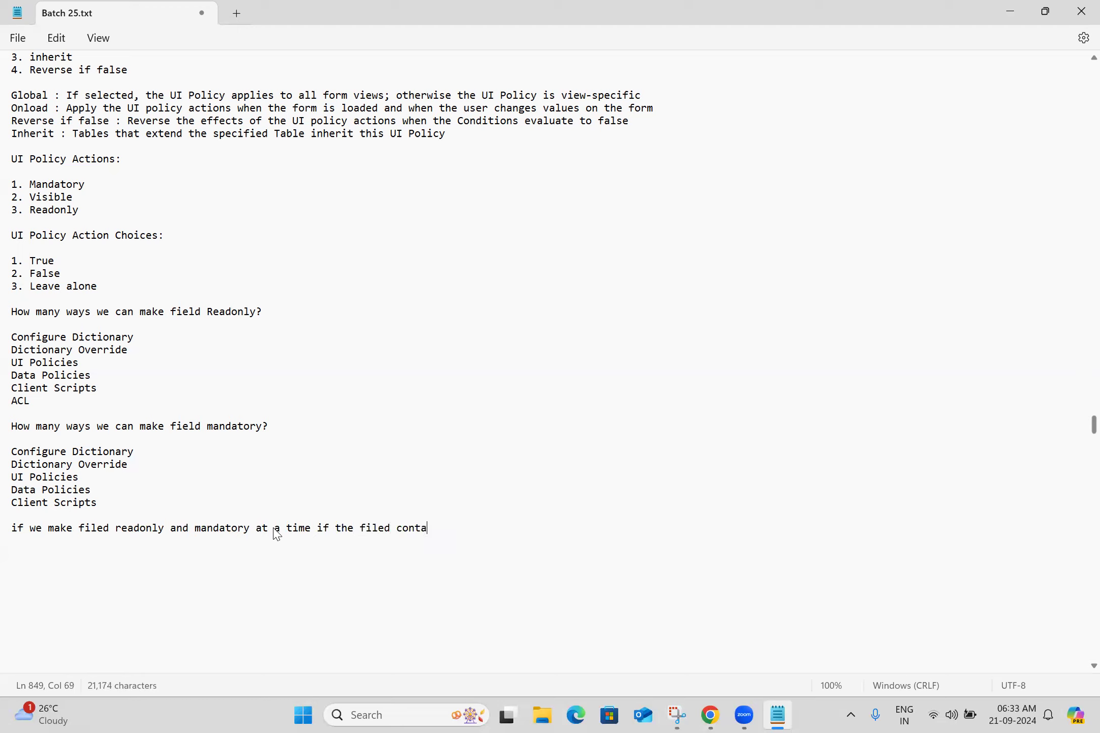
type("ins the data both man da")
key("BackSpace")
key("BackSpace")
key("BackSpace")
type("dato")
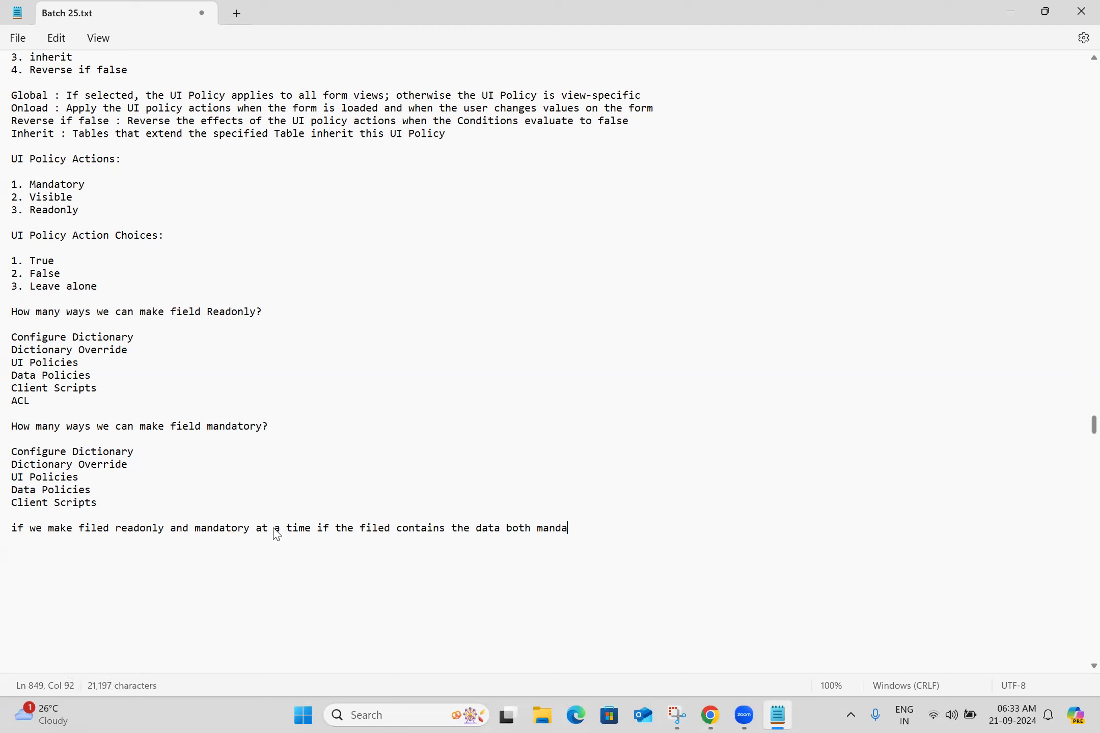
type("ry and readonly ")
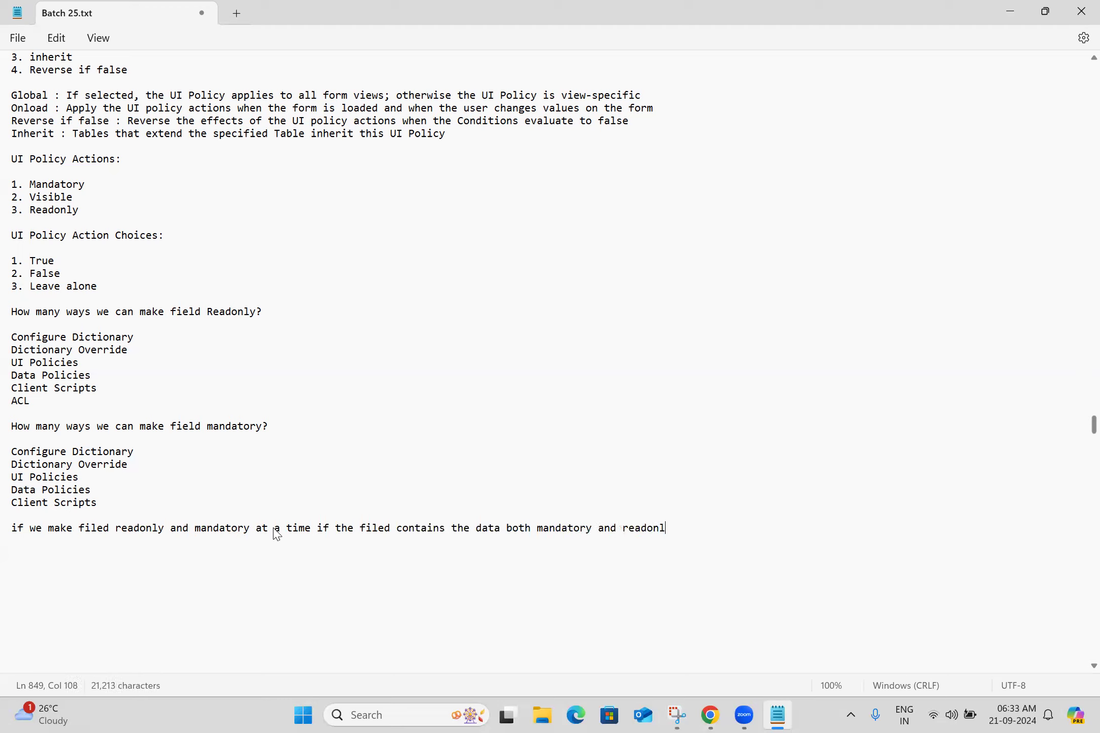
type("will apply otherwise ")
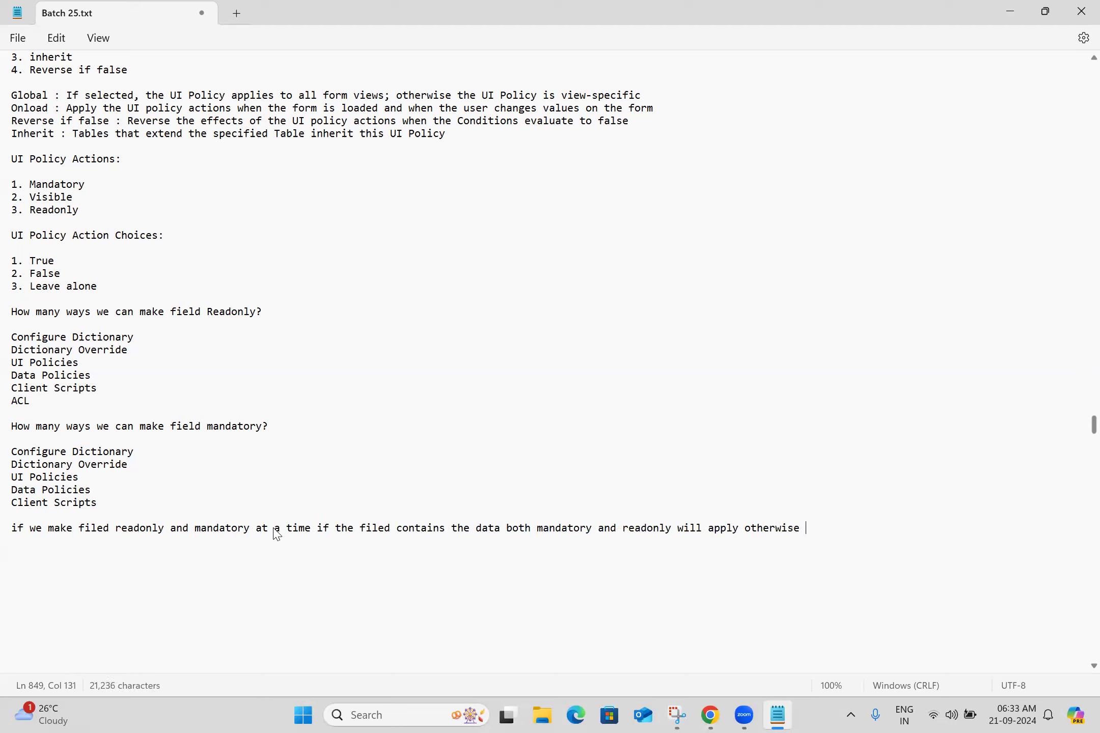
type("mandatory only appl")
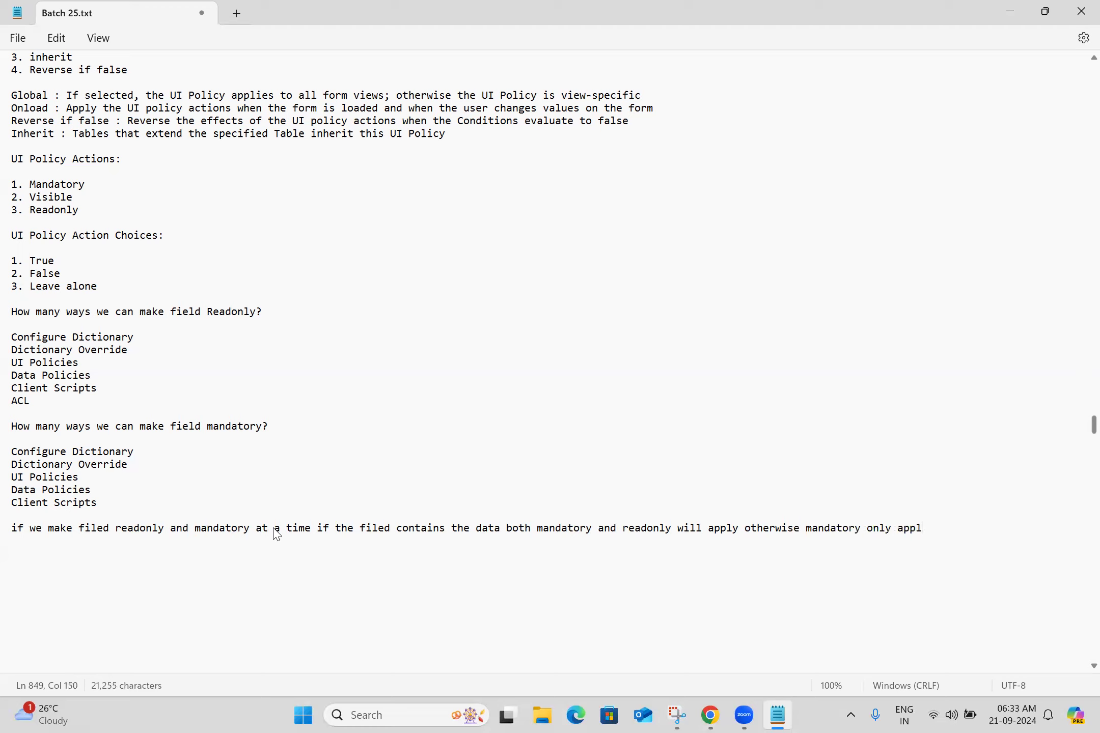
type("ies.")
Save the notes file and add blank lines below the note
key("Return")
key("Return")
key("ctrl+s")
key("Return")
key("Return")
key("Return")
key("Return")
key("Return")
key("Return")
key("Return")
key("Return")
key("Return")
key("Return")
key("Return")
key("Return")
key("Return")
key("Return")
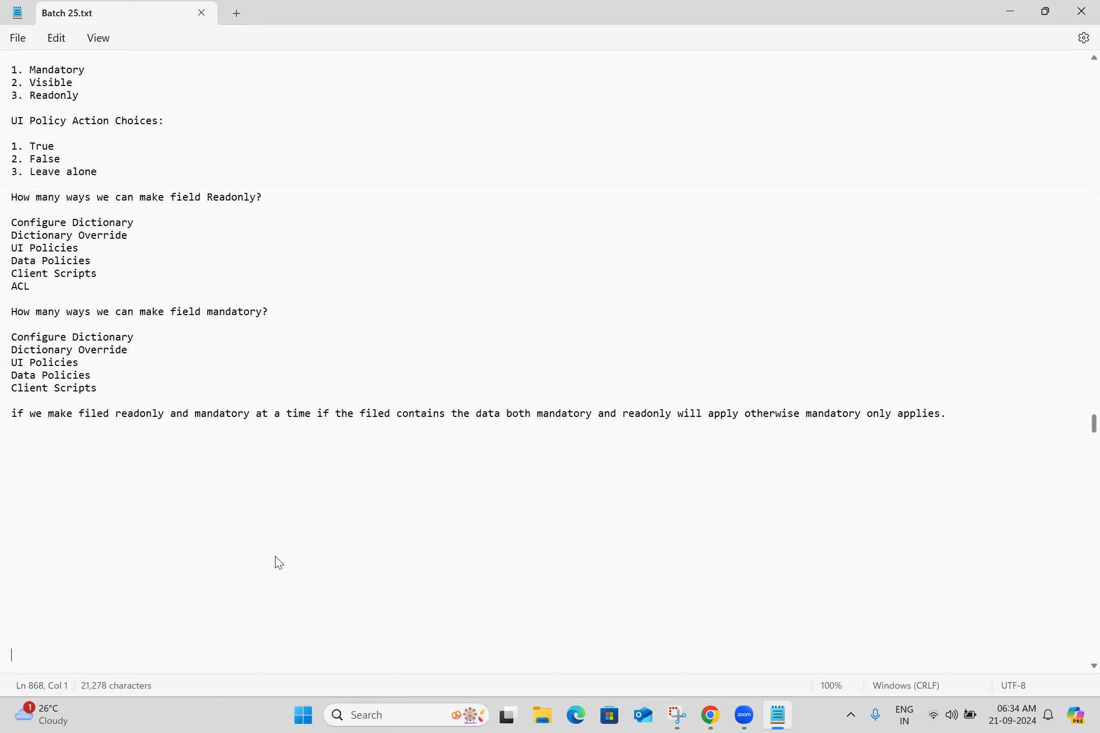
Add the note "if we make field mandatory and visible false(hide the field) at a time it will never hide the field and it will apply only mandatory"
left_click(83, 438)
type("if we makle")
key("BackSpace")
key("BackSpace")
type("e ")
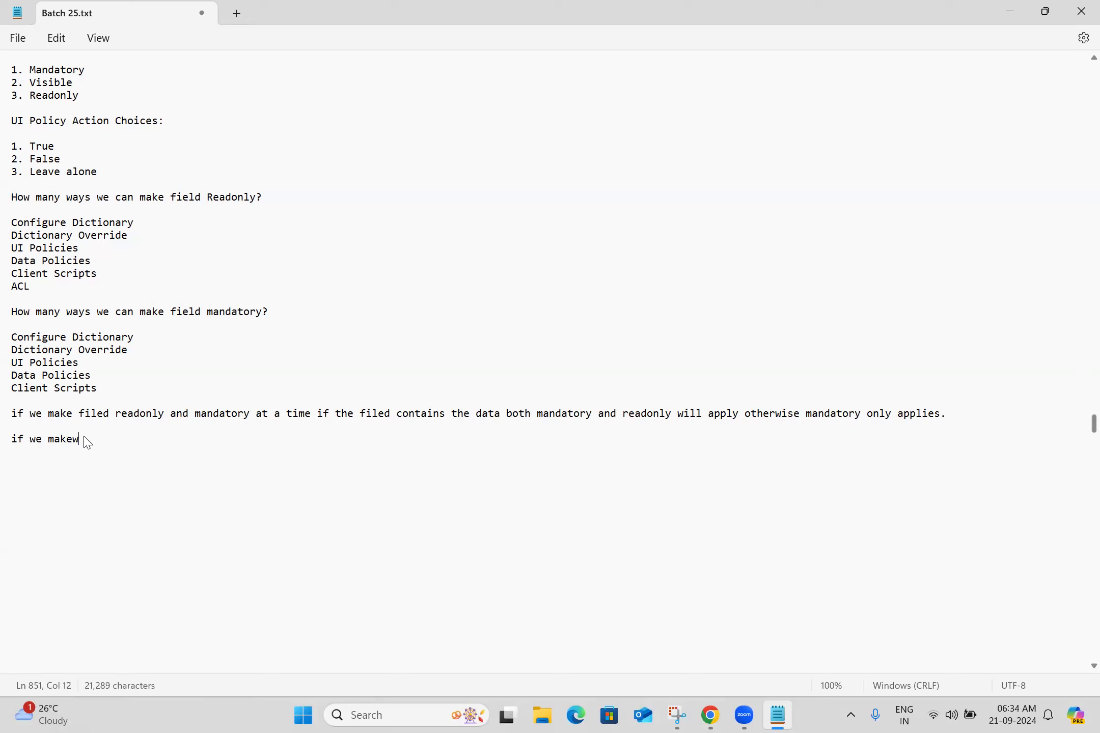
type("field mandatory and ")
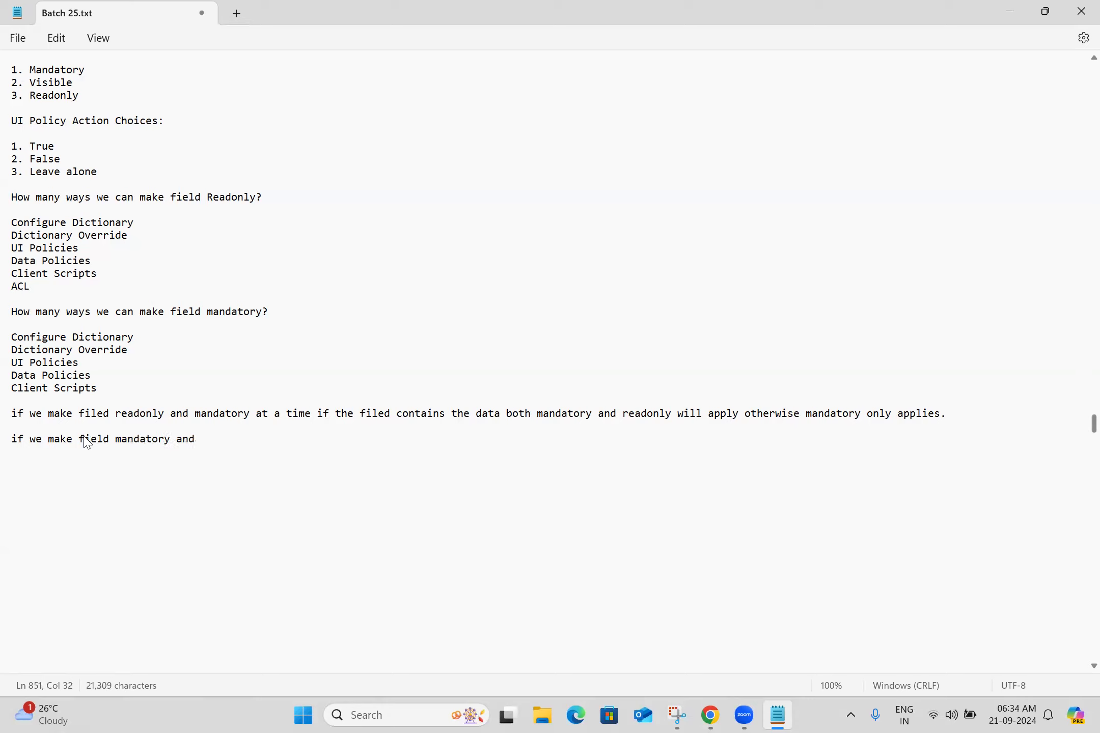
type("visib")
type("le false(")
type("hide the f")
type("ield")
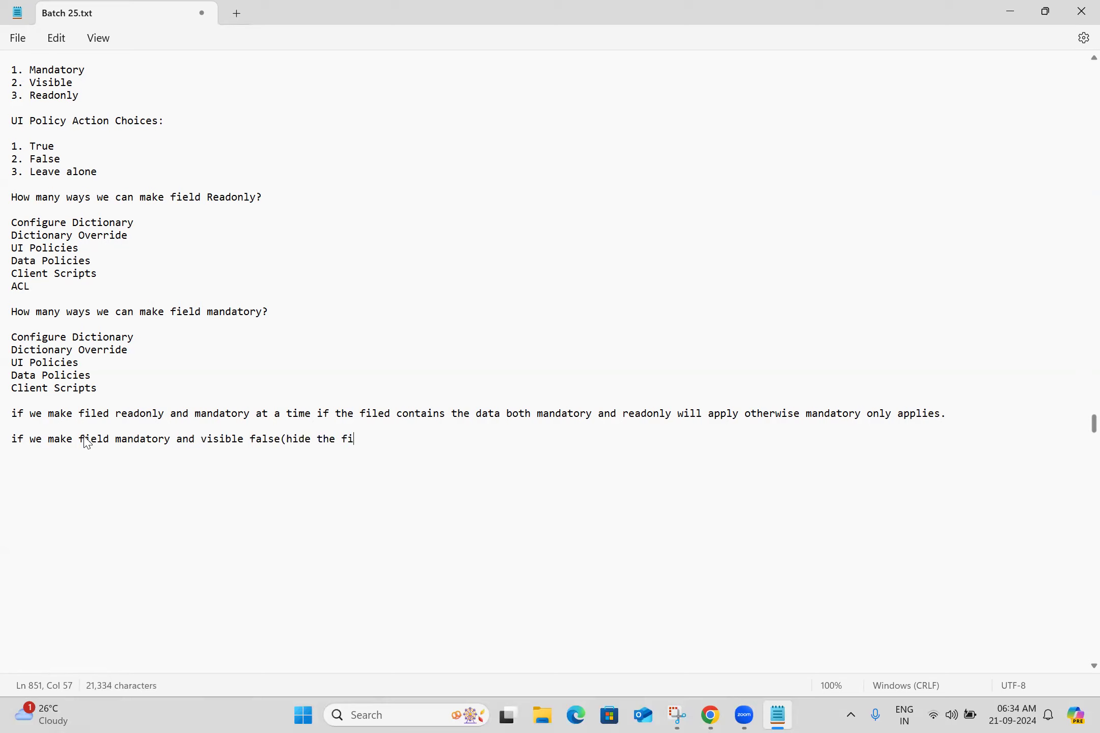
type(") at a time")
type("it will neve")
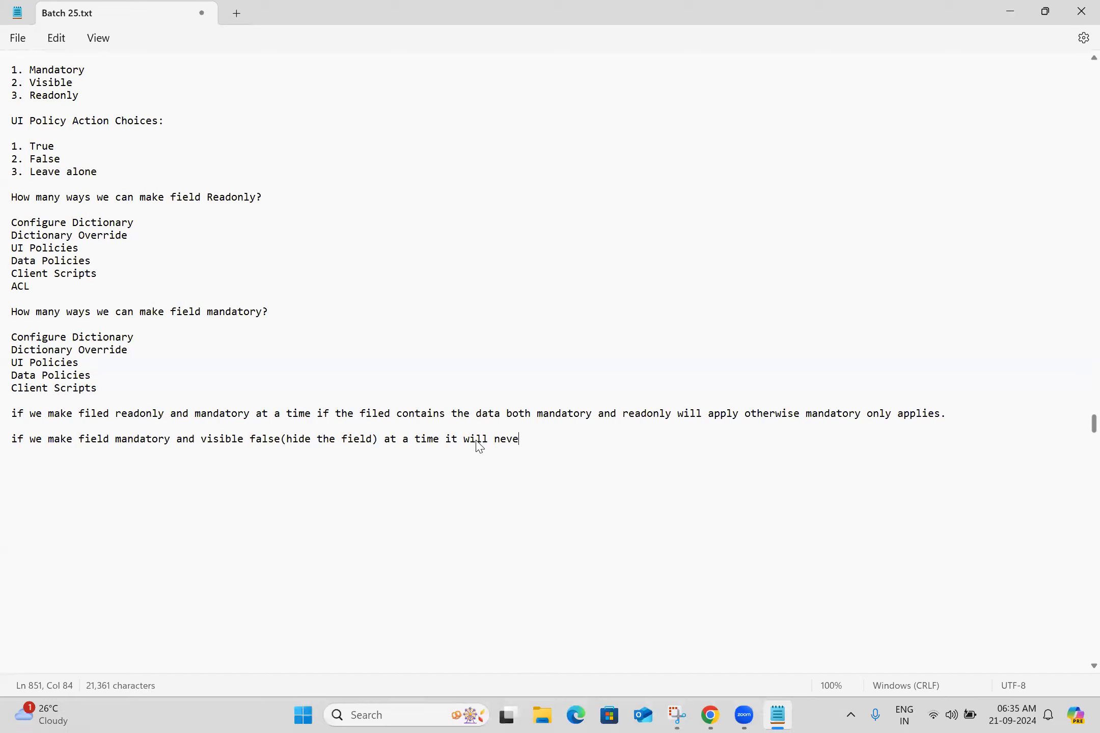
type("r hide the fo")
key("BackSpace")
type("i")
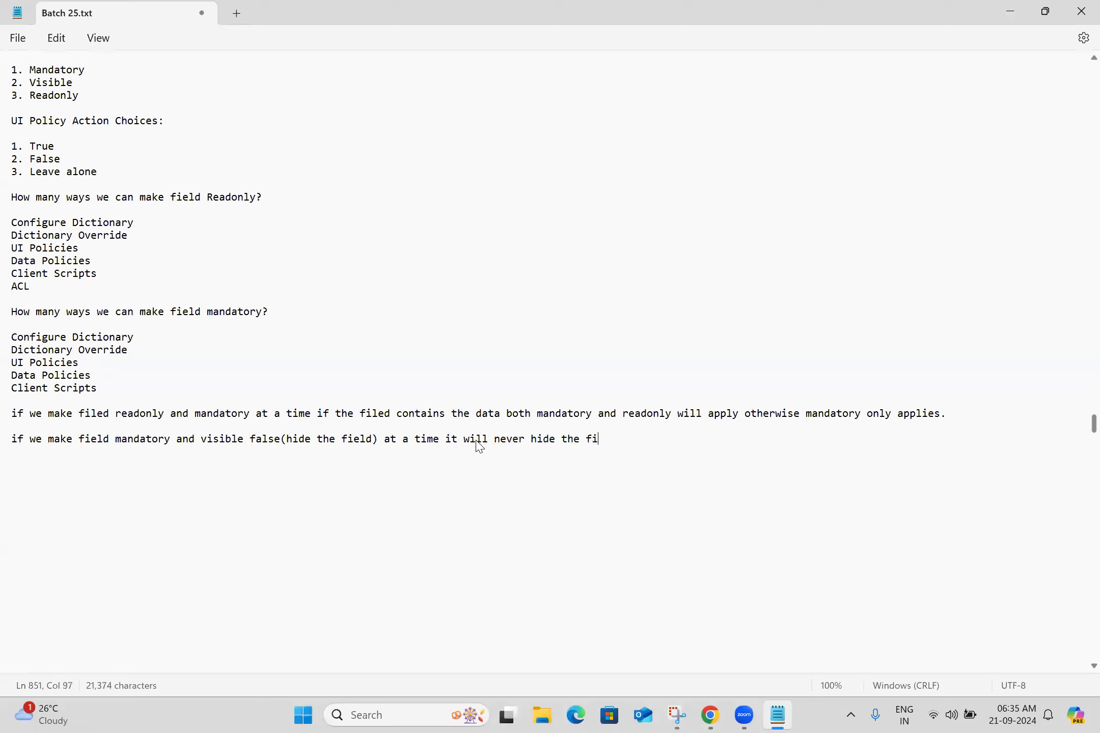
type("eld and it will never hide the field and it w")
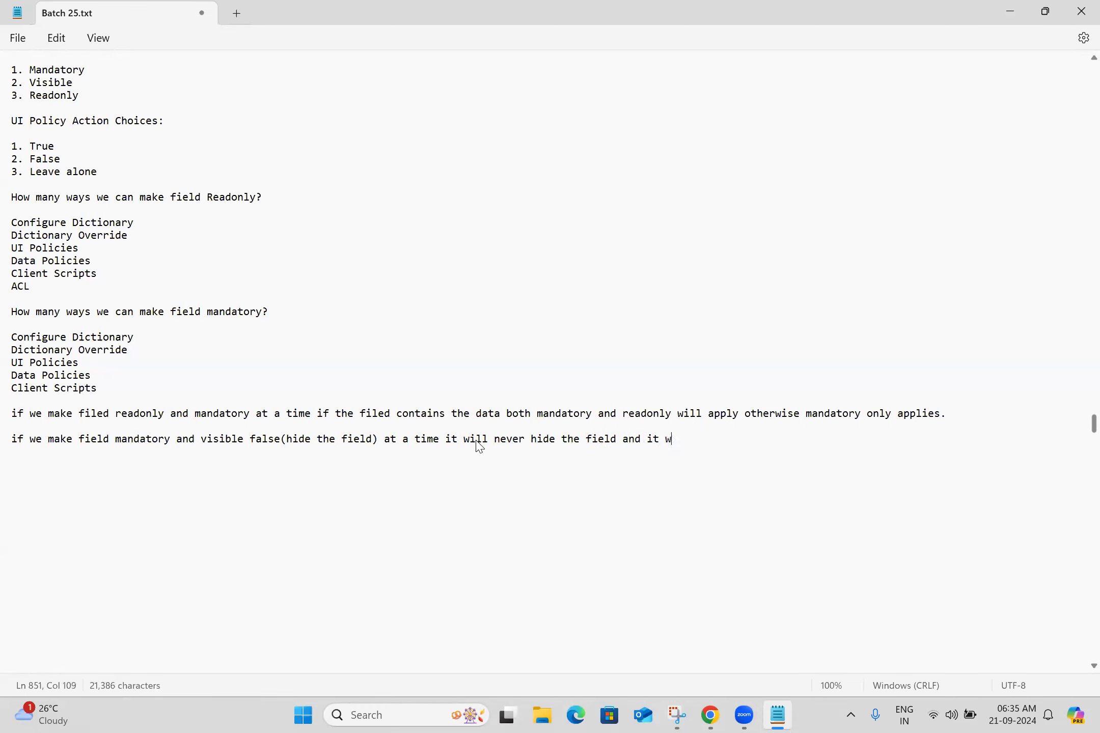
type("ill apply")
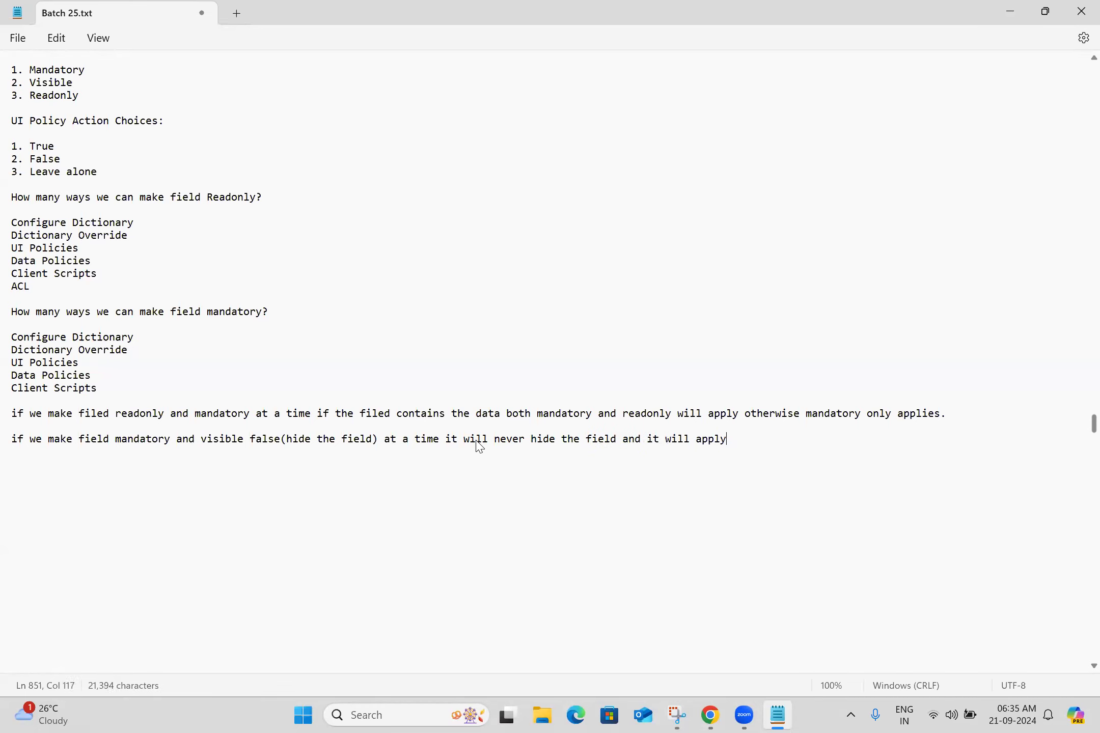
type(" only mand")
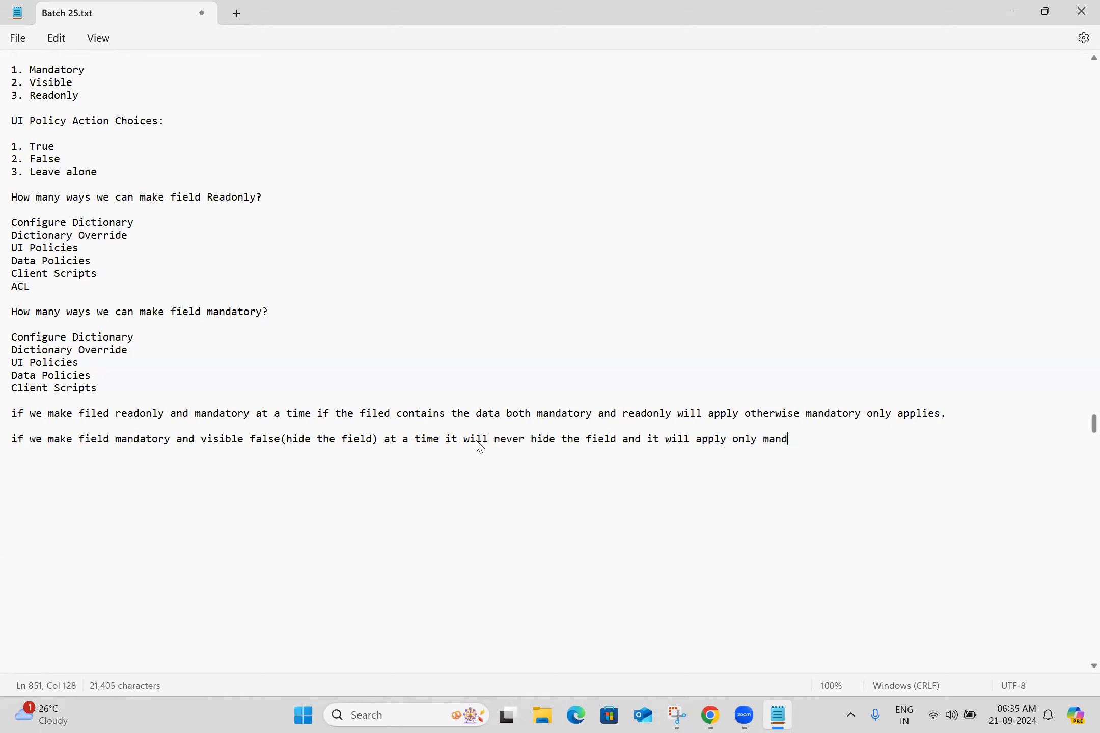
type("atory")
key("Return")
key("Return")
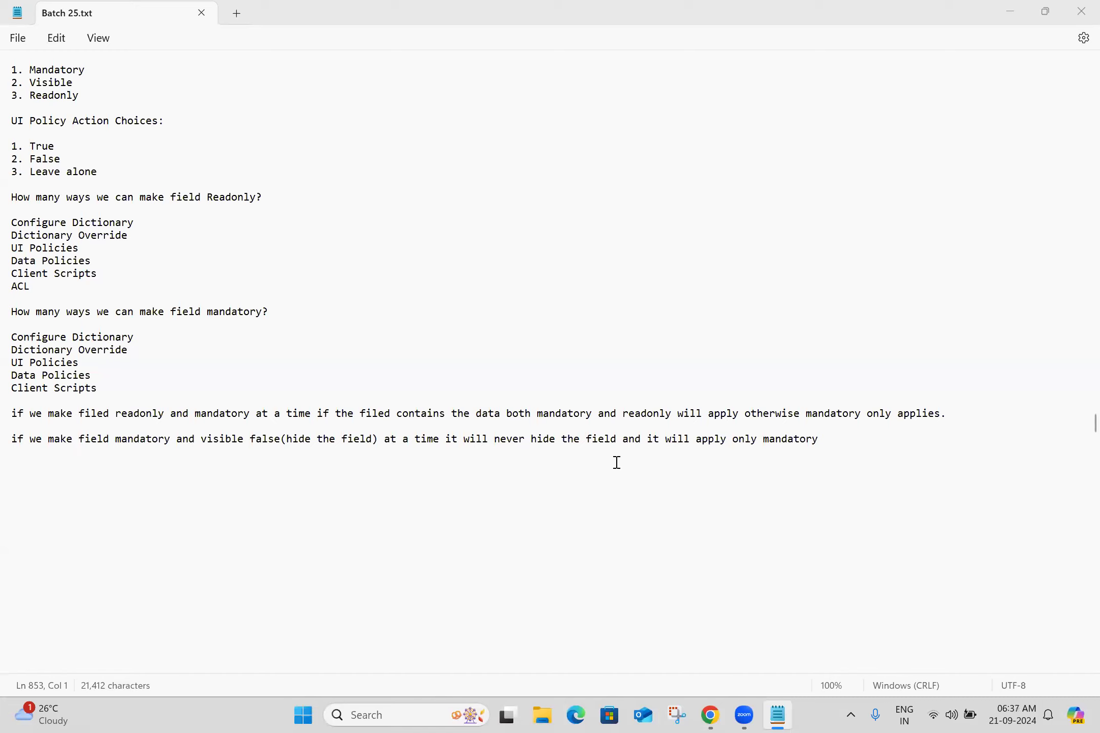
Add the note "if you want to hide the mandatory field, first you have to remove the mandatory and then hide the field."
left_click(269, 461)
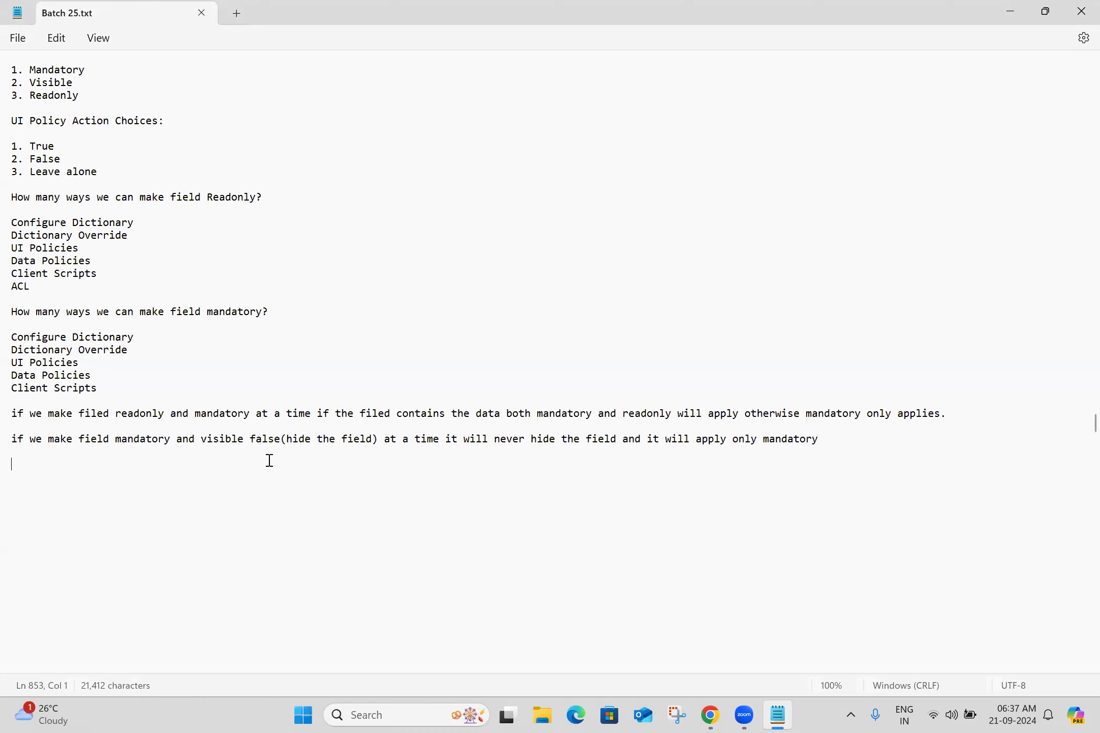
type("if you want to hid")
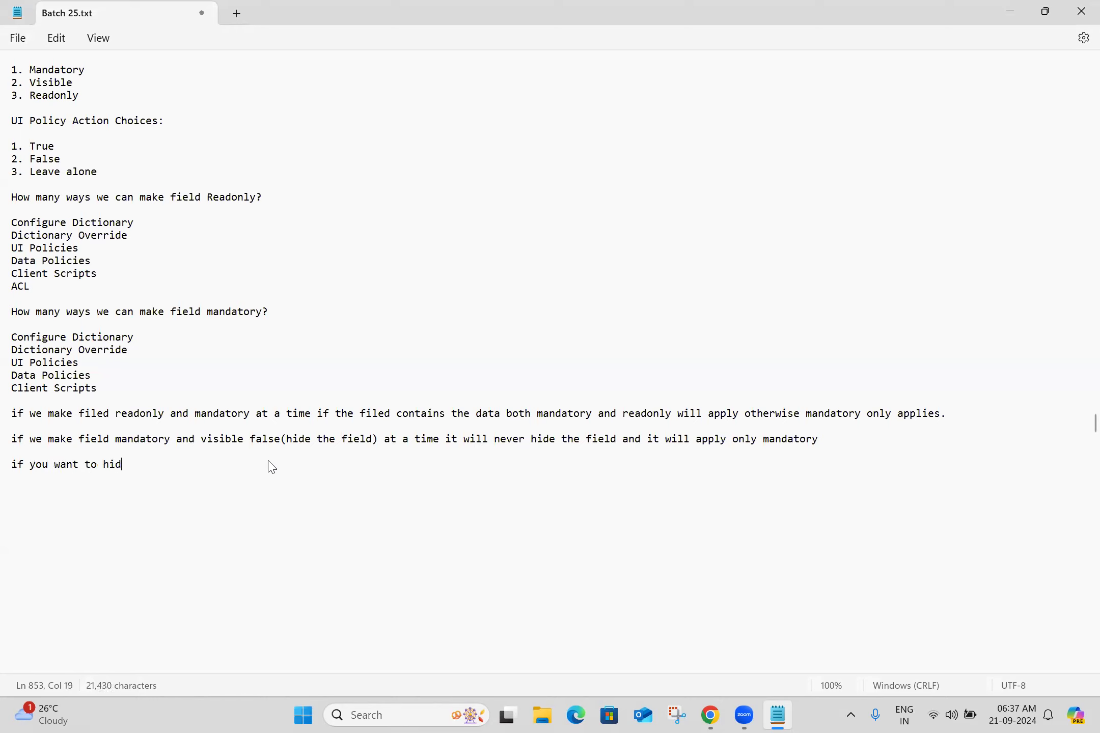
type("e the mandatory field")
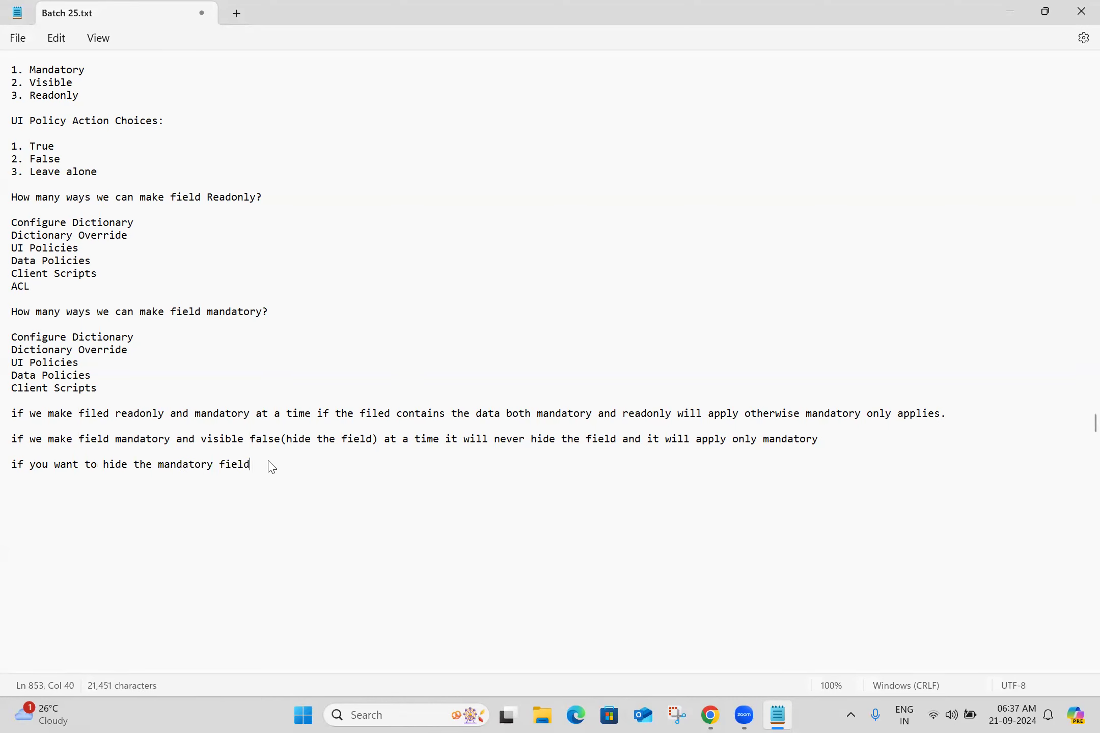
type(", first you have to")
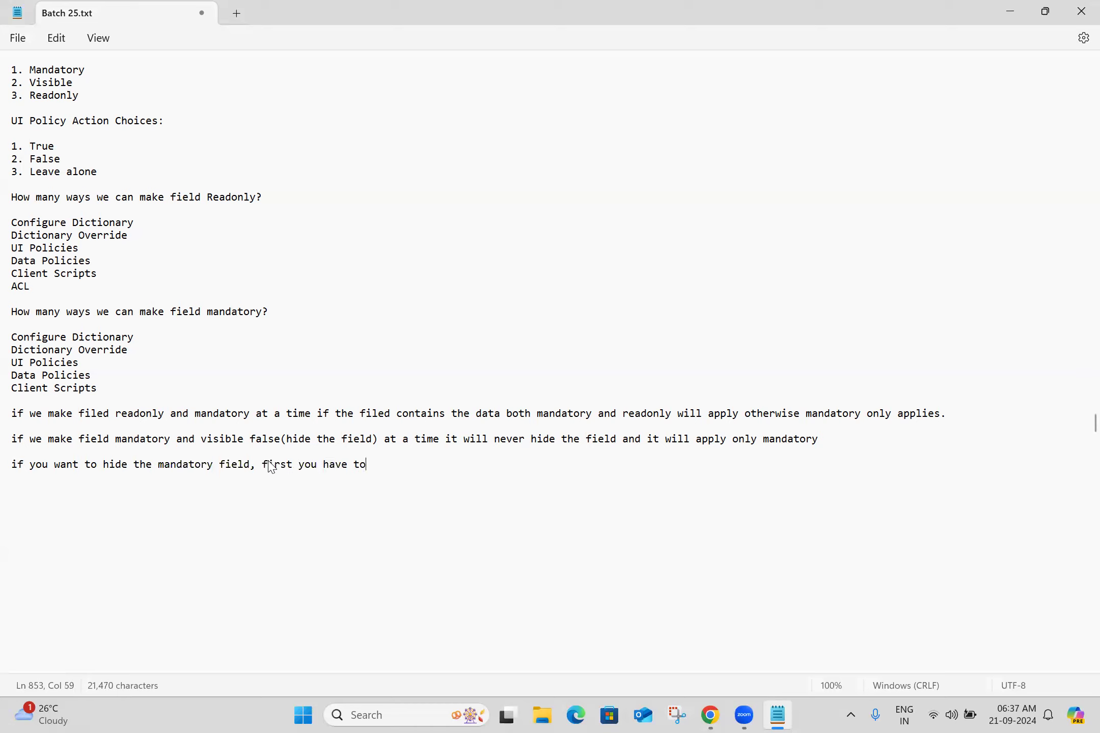
type(" remove the mandatory")
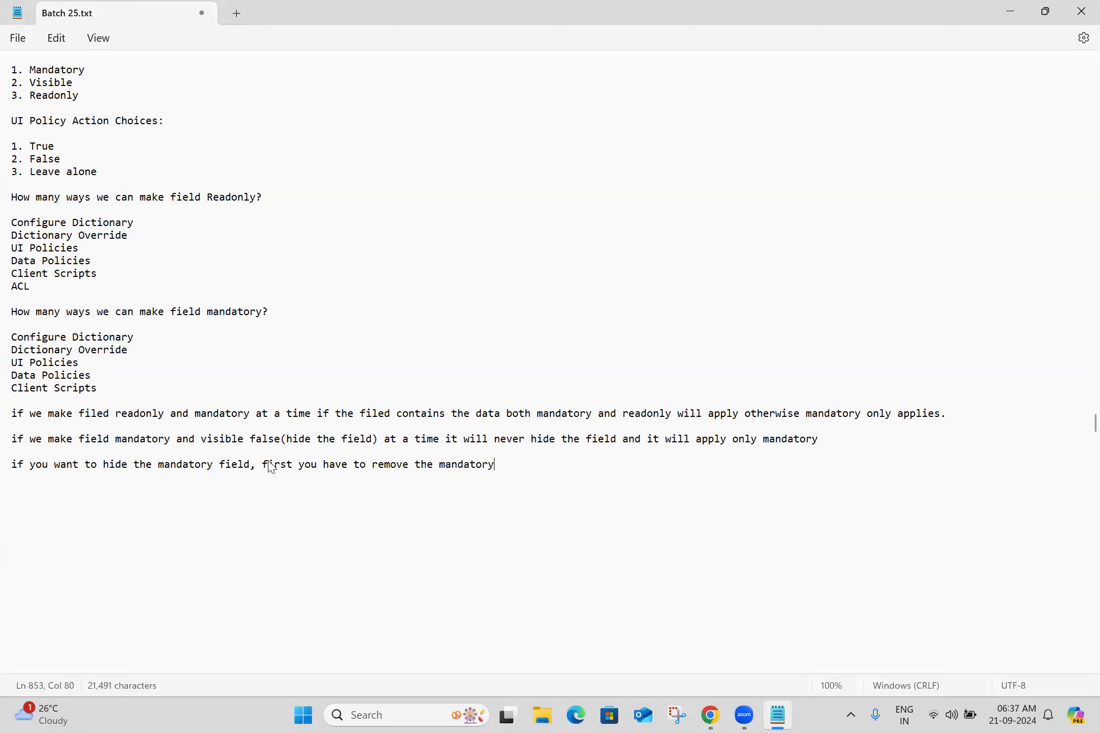
type(" and then hide t")
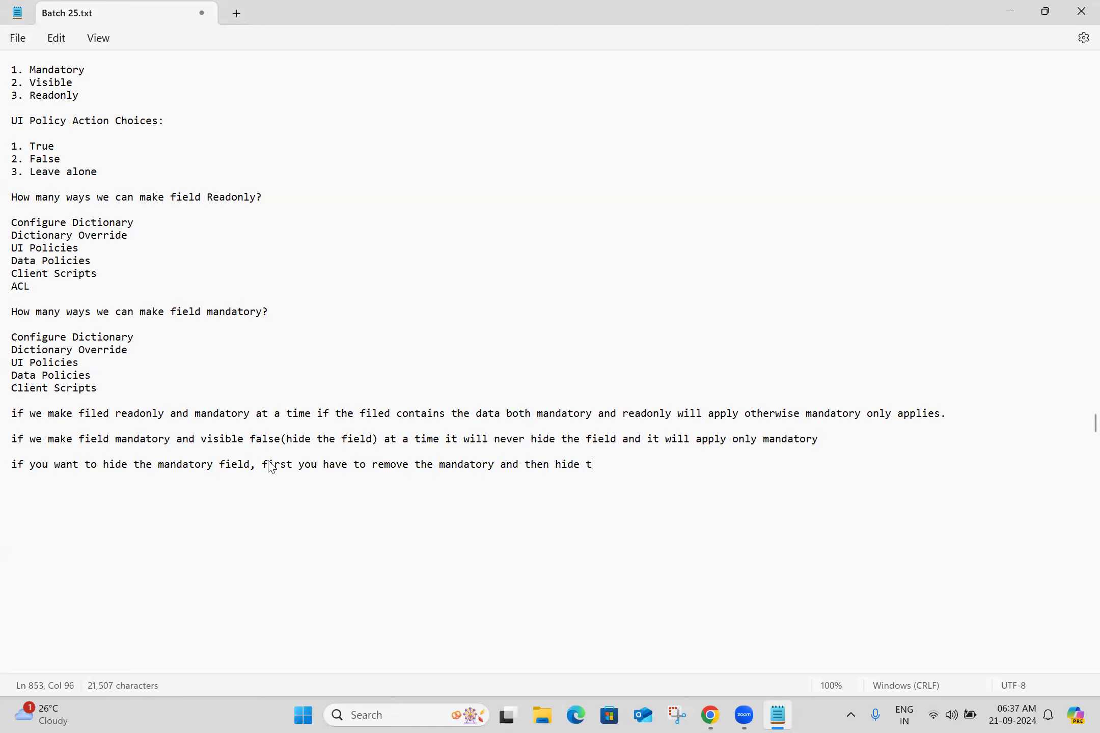
type("he field")
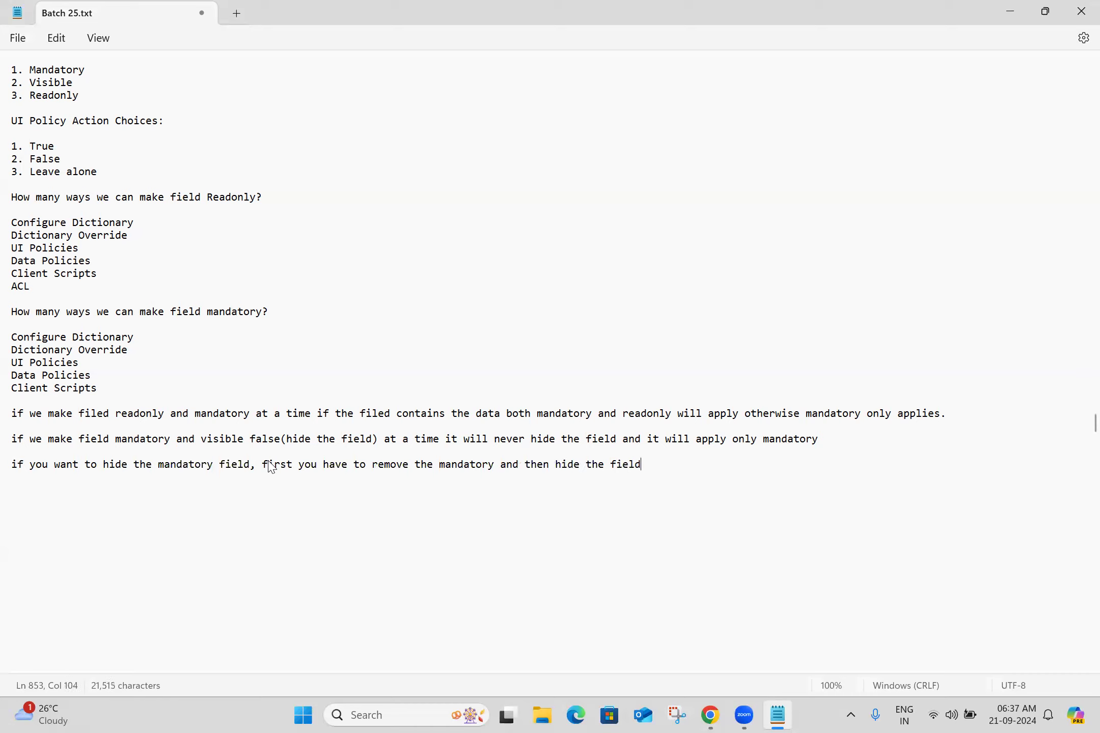
type(".")
key("Return")
key("Return")
left_click(579, 513)
key("alt+Tab")
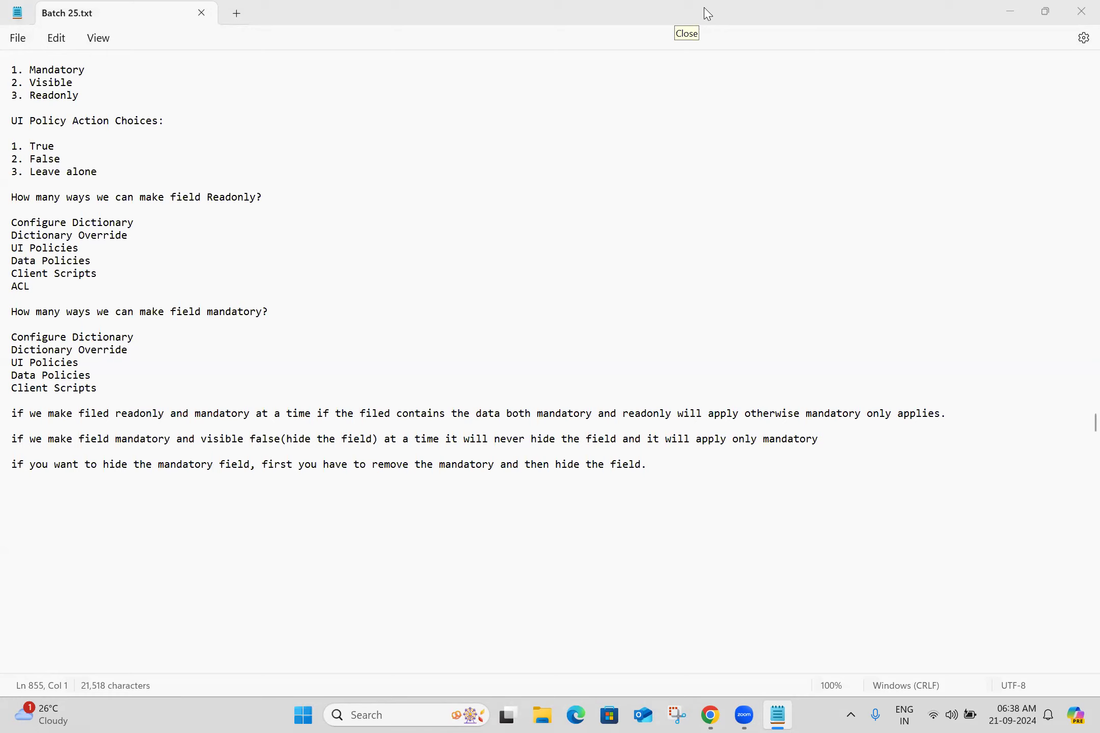
Select the Configure Dictionary, Dictionary Override and UI Policies lines under the readonly question
left_click(88, 497)
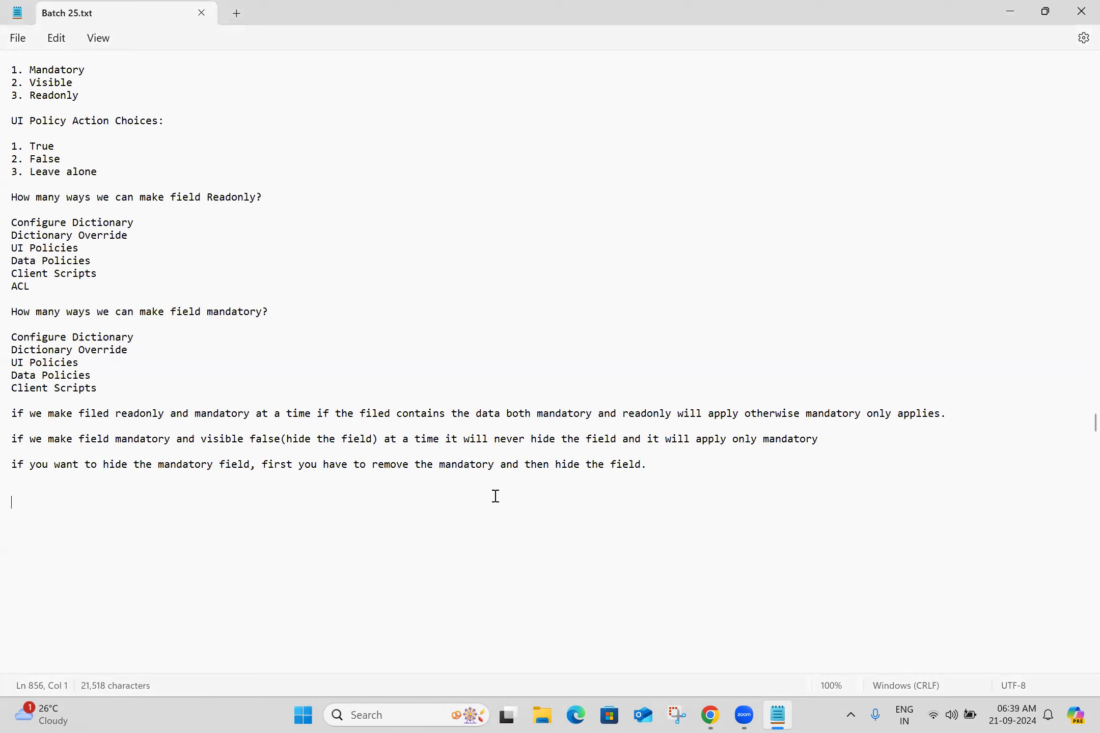
key("Up")
triple_click(100, 200)
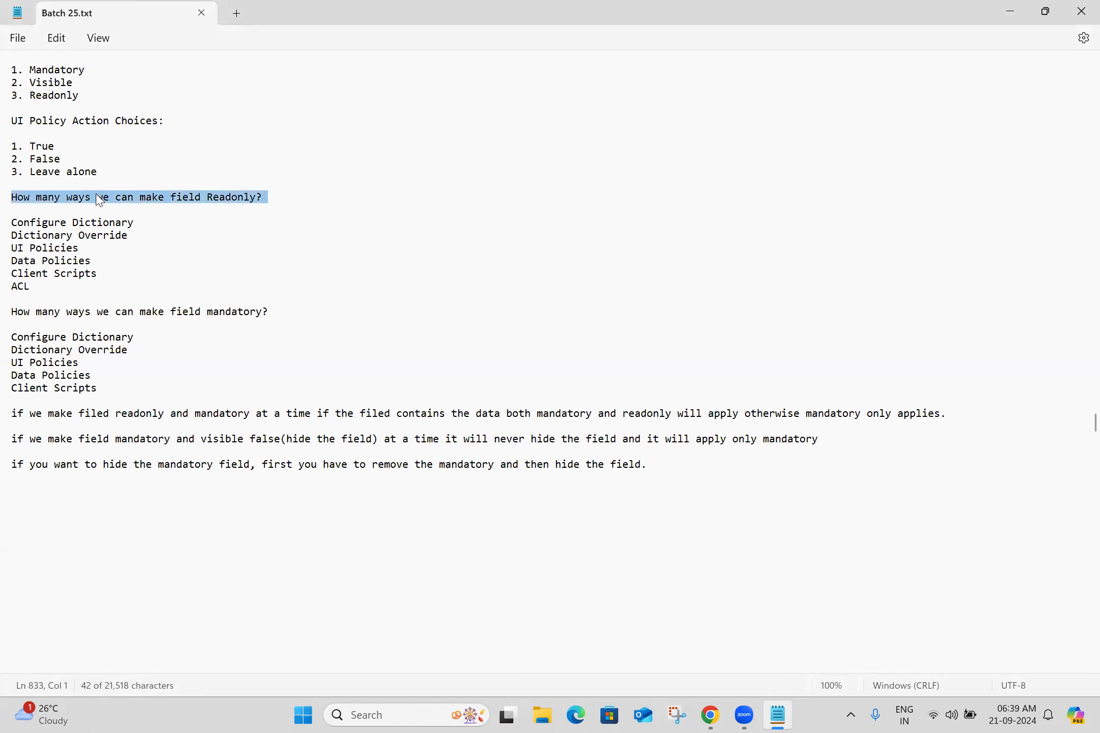
triple_click(83, 227)
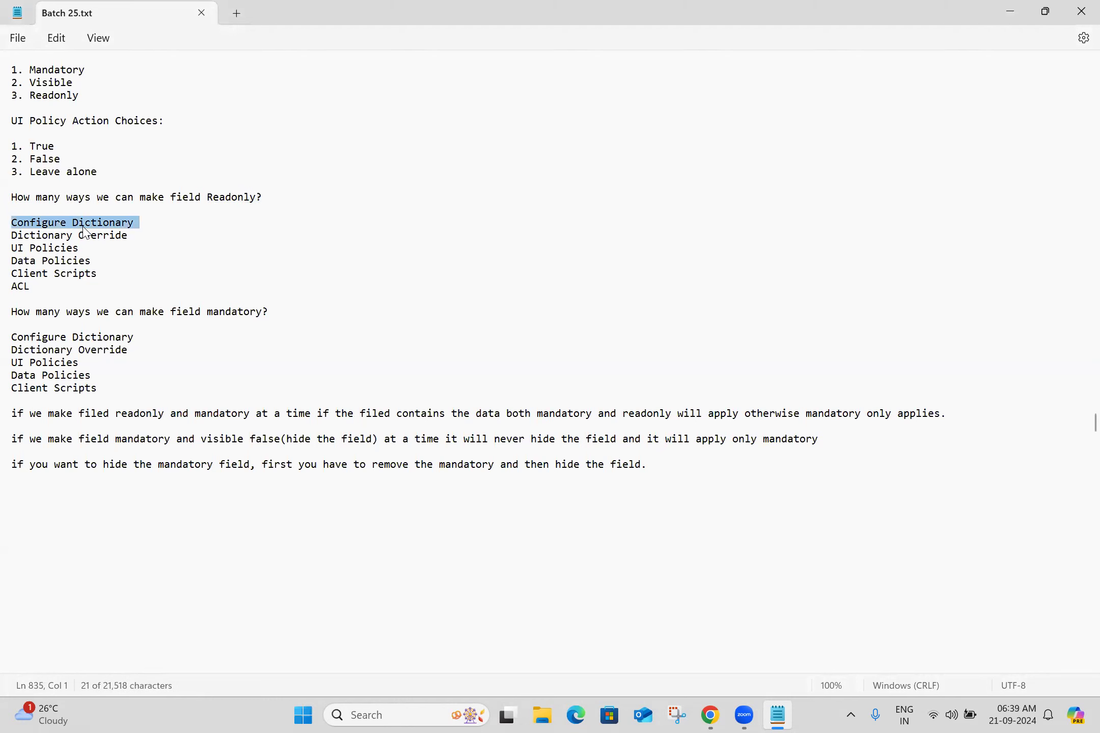
left_click(135, 226)
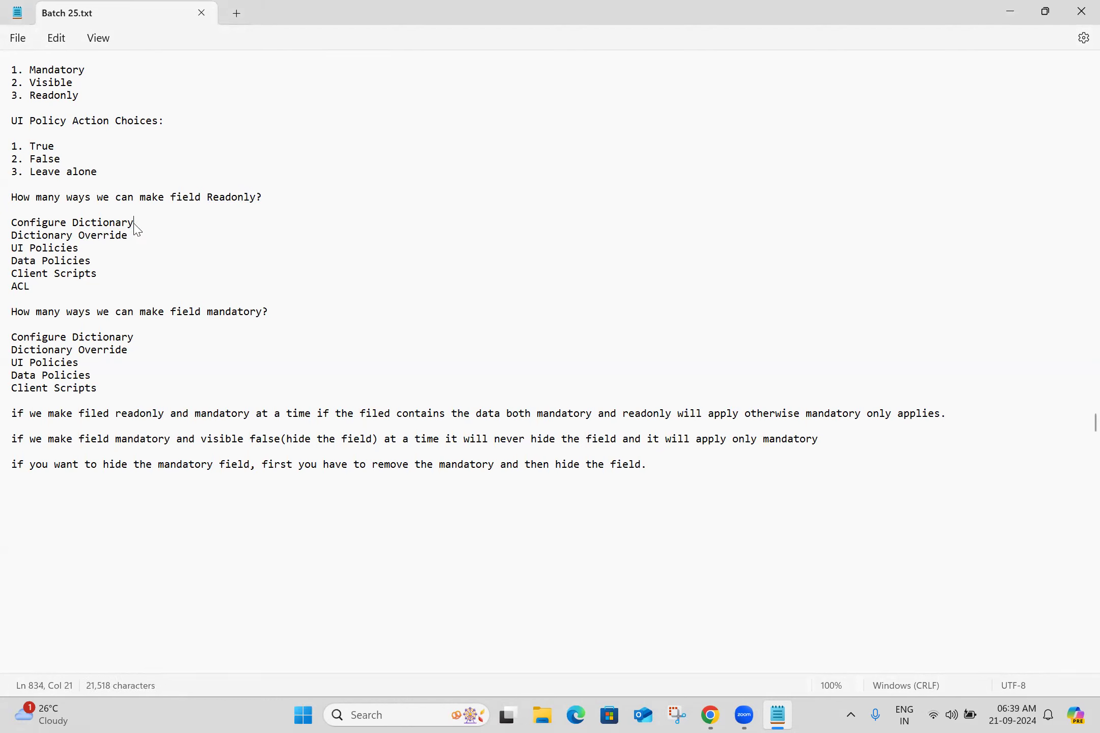
triple_click(113, 227)
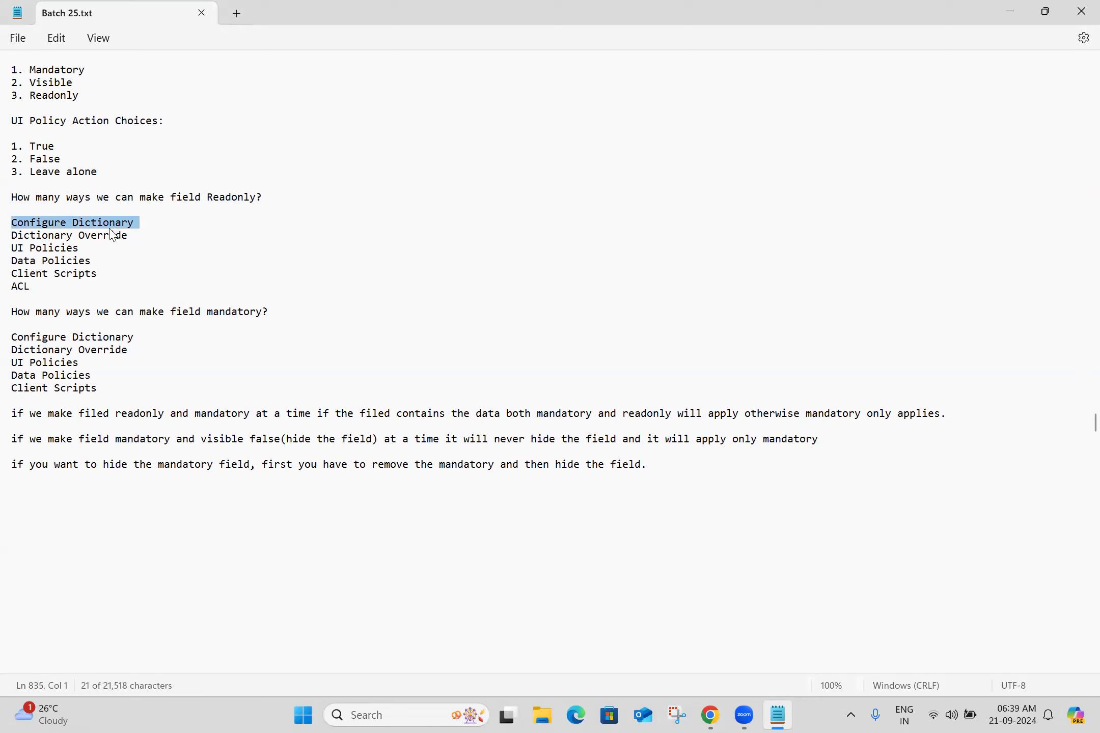
triple_click(111, 237)
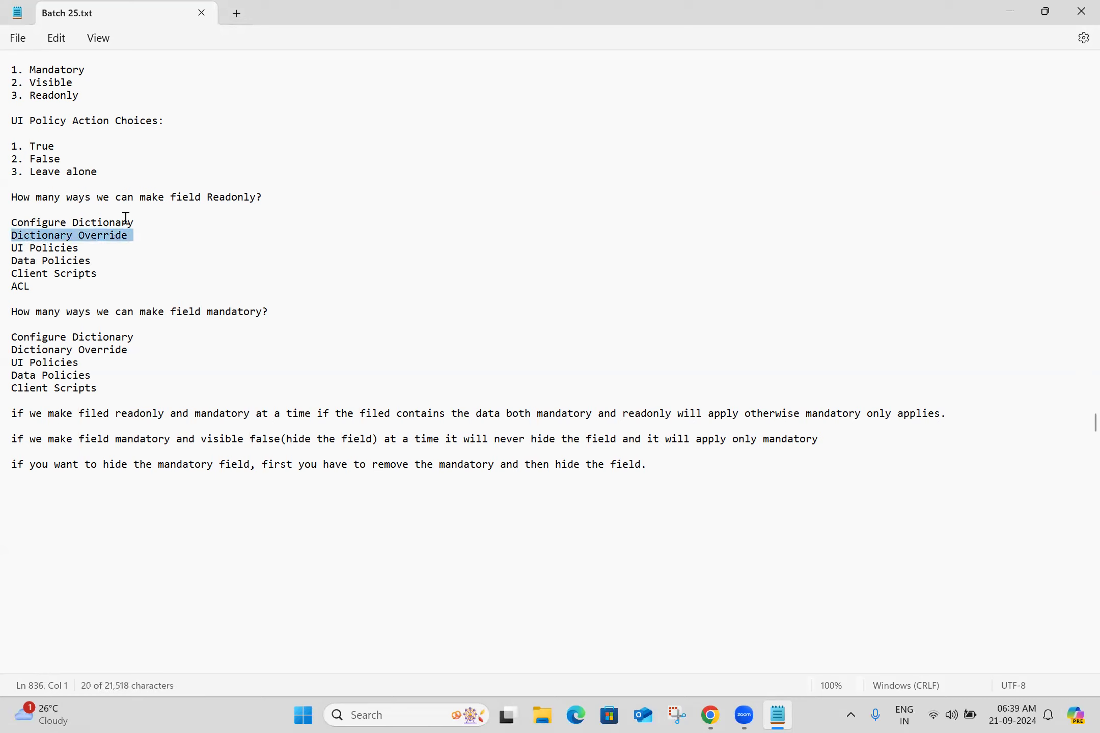
left_click(125, 223)
triple_click(125, 223)
triple_click(125, 236)
triple_click(57, 249)
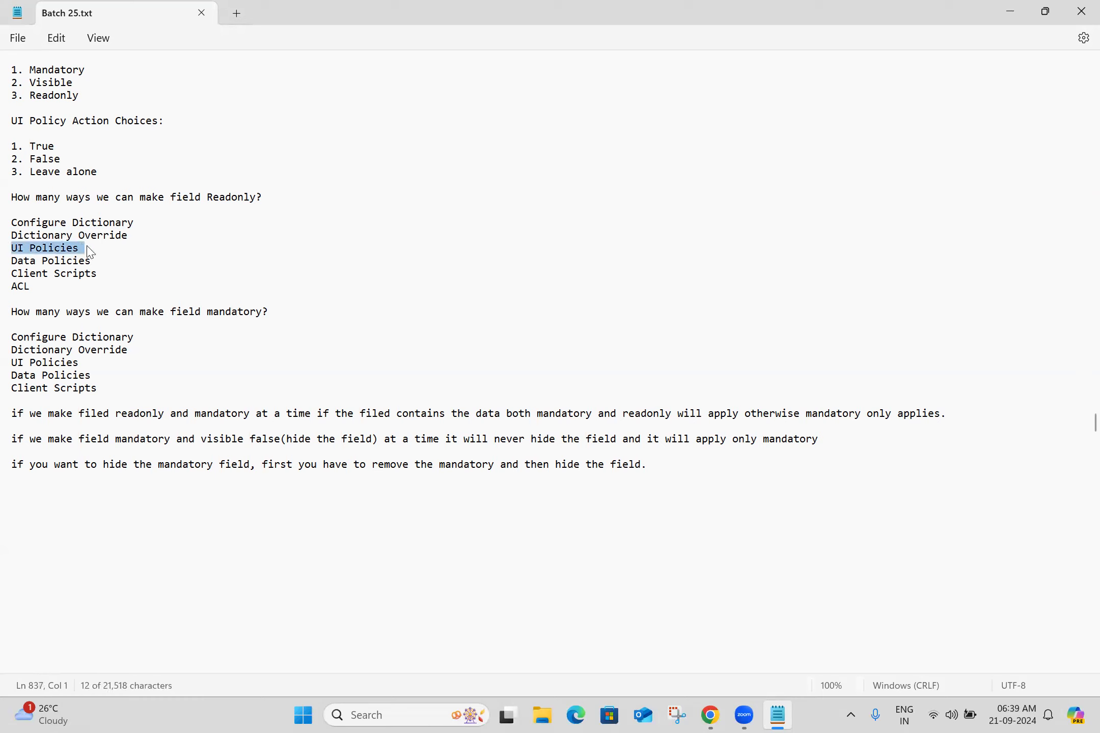
left_click_drag(88, 248, 17, 227)
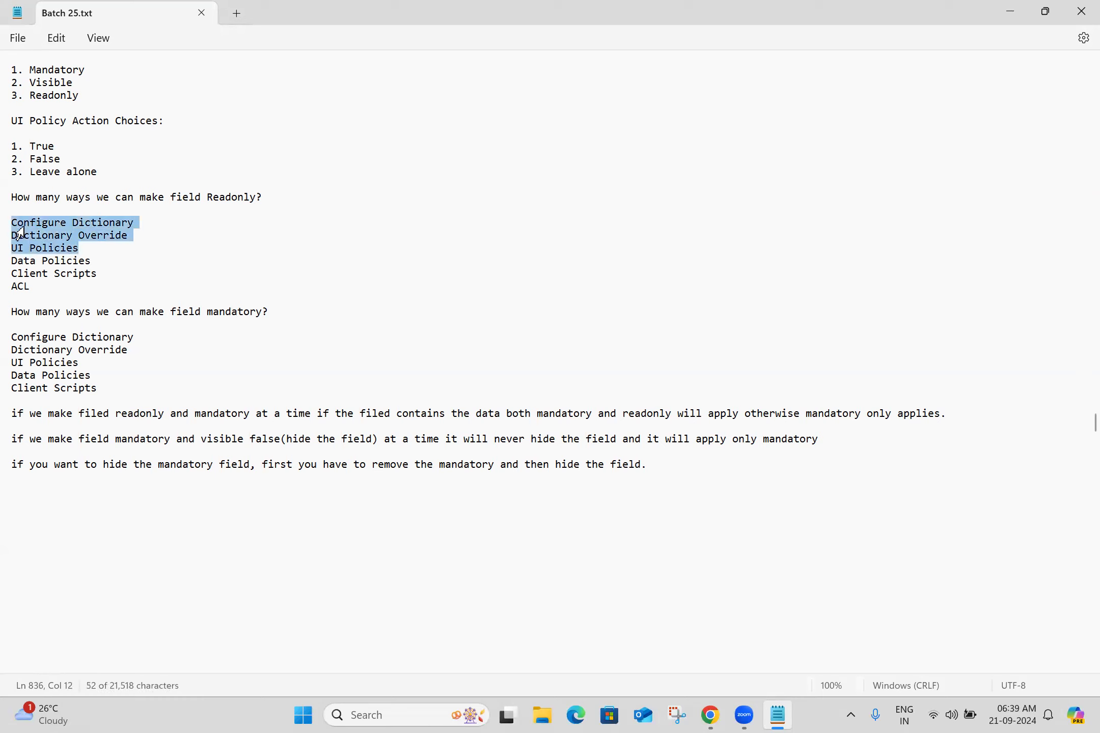